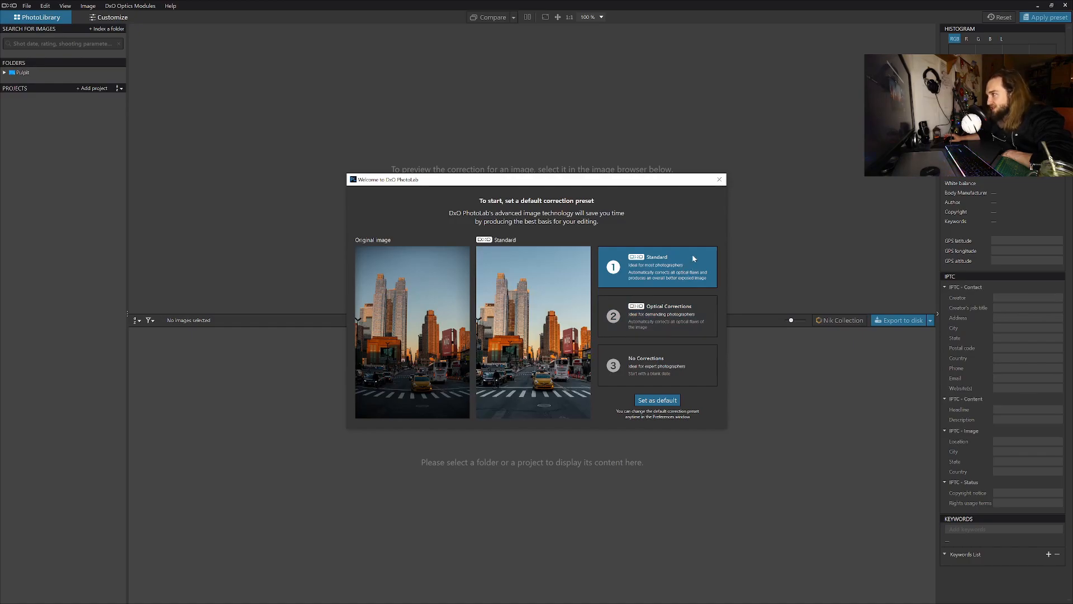
Set DxO Standard as the default correction preset and dismiss the DxO Hub window.
{"action": "left_click", "coordinate": [673, 400]}
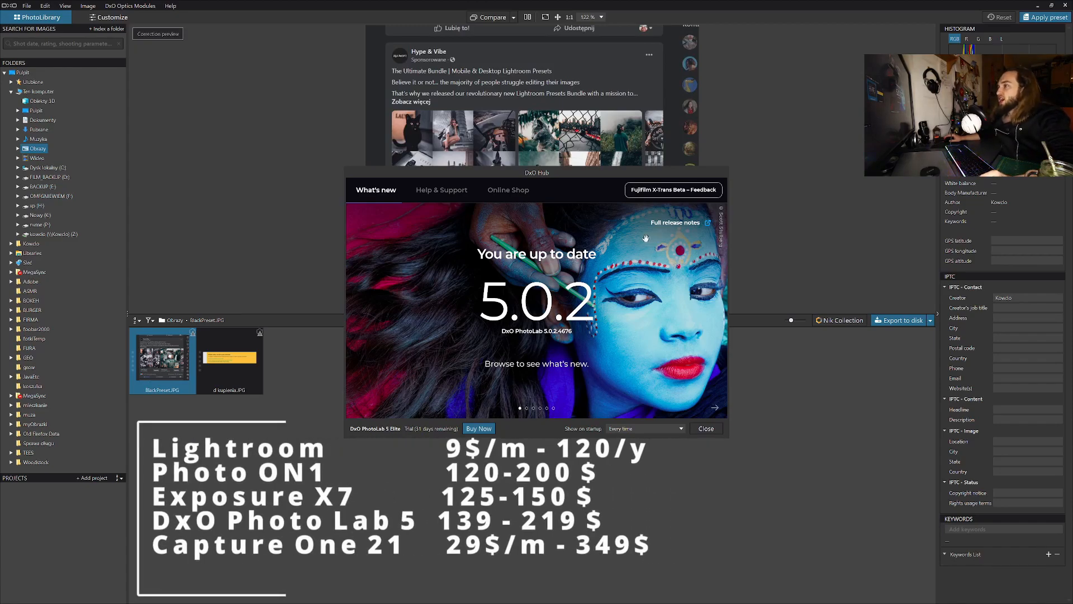
{"action": "left_click", "coordinate": [706, 428]}
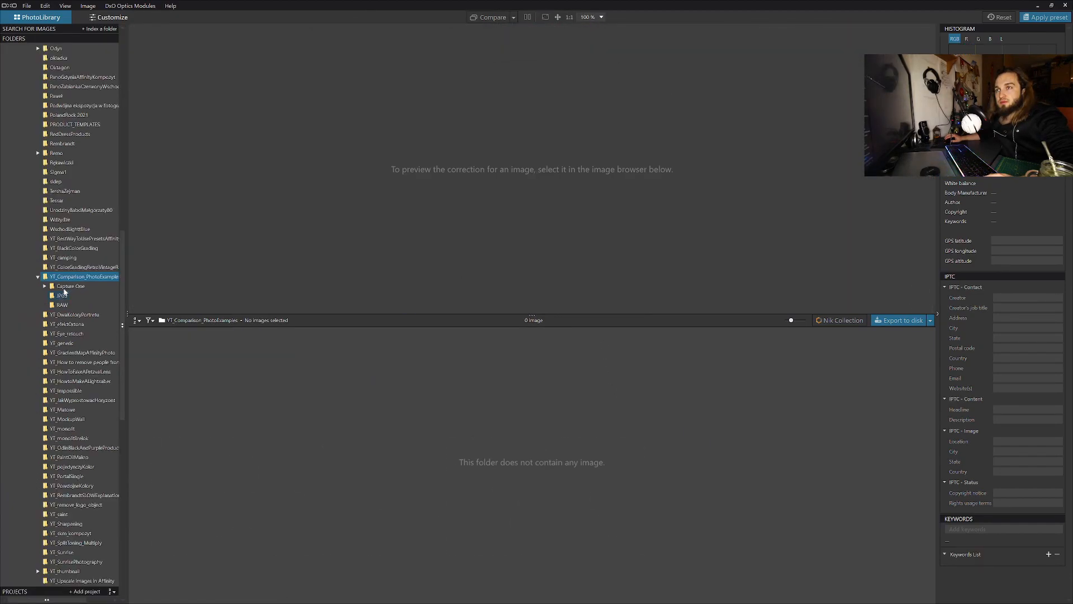
Open the RAW folder inside the YT_Comparison_PhotoExamples folder and select the city.CR2 photo.
{"action": "left_click", "coordinate": [50, 285]}
{"action": "left_click", "coordinate": [60, 306]}
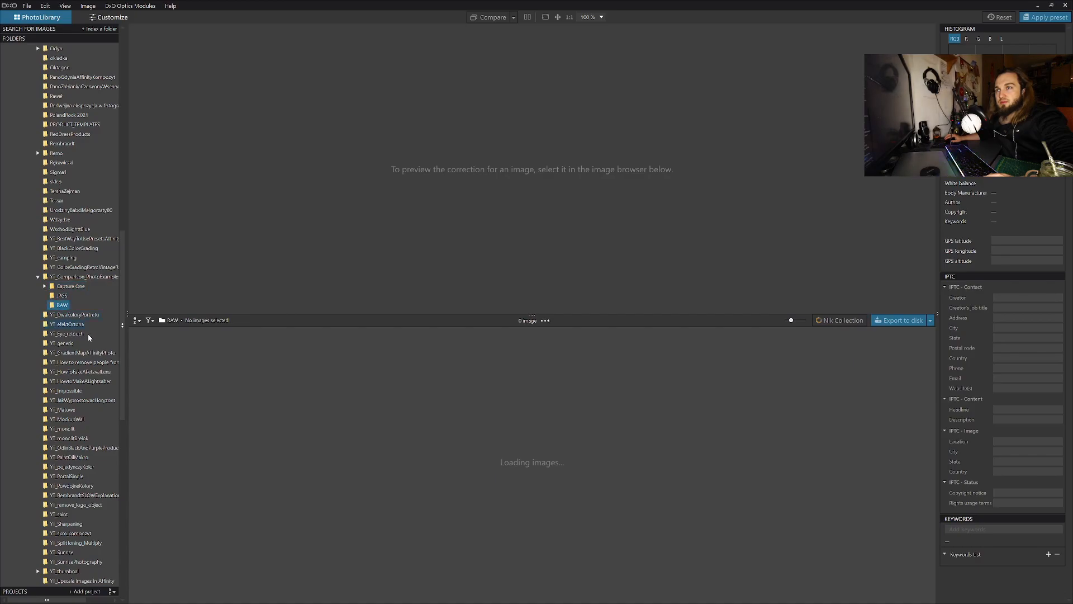
{"action": "left_click", "coordinate": [179, 350]}
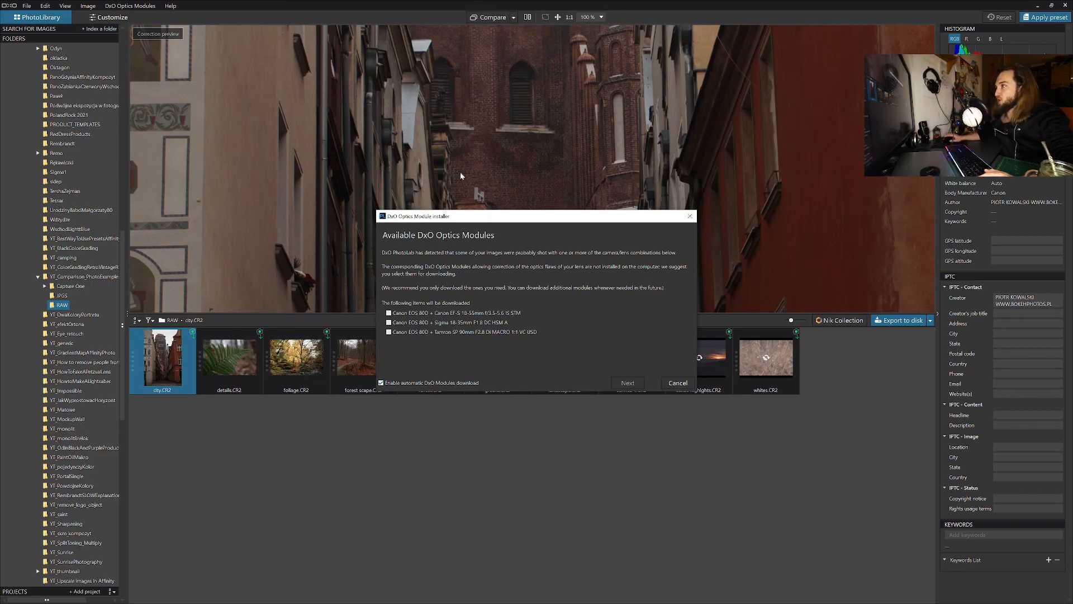
Download and install all three suggested DxO Optics Modules for the Canon EOS 80D with its Canon, Sigma and Tamron lenses.
{"action": "left_click", "coordinate": [410, 315]}
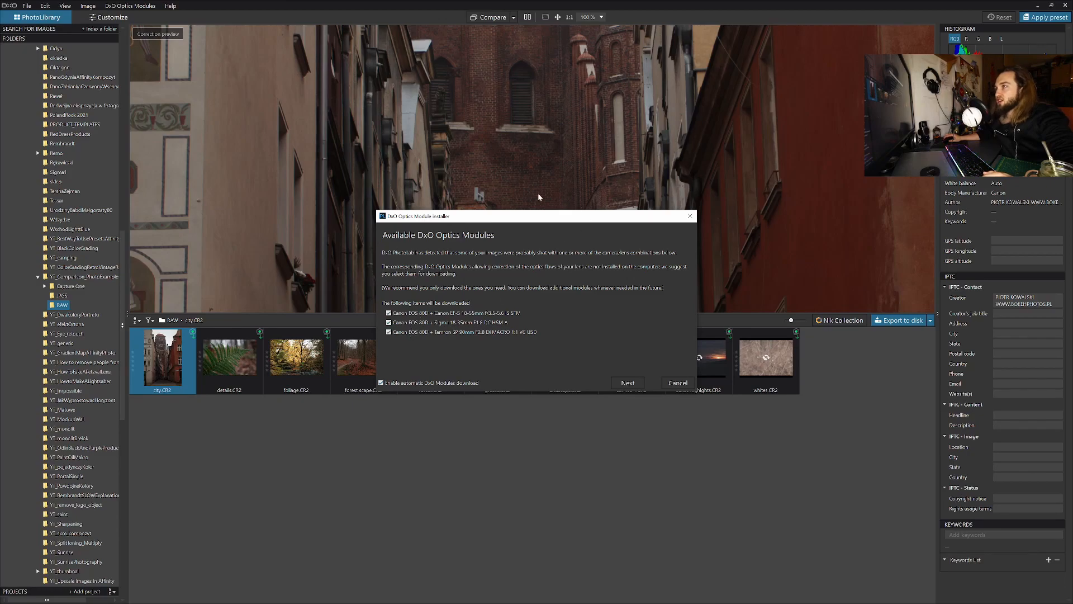
{"action": "left_click", "coordinate": [628, 382]}
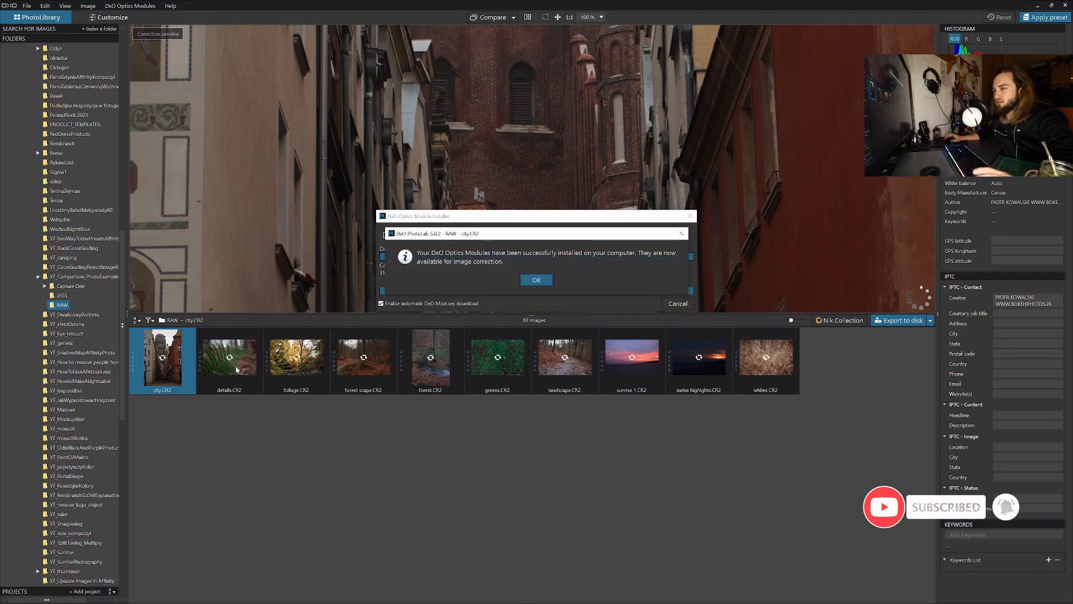
{"action": "left_click", "coordinate": [535, 279]}
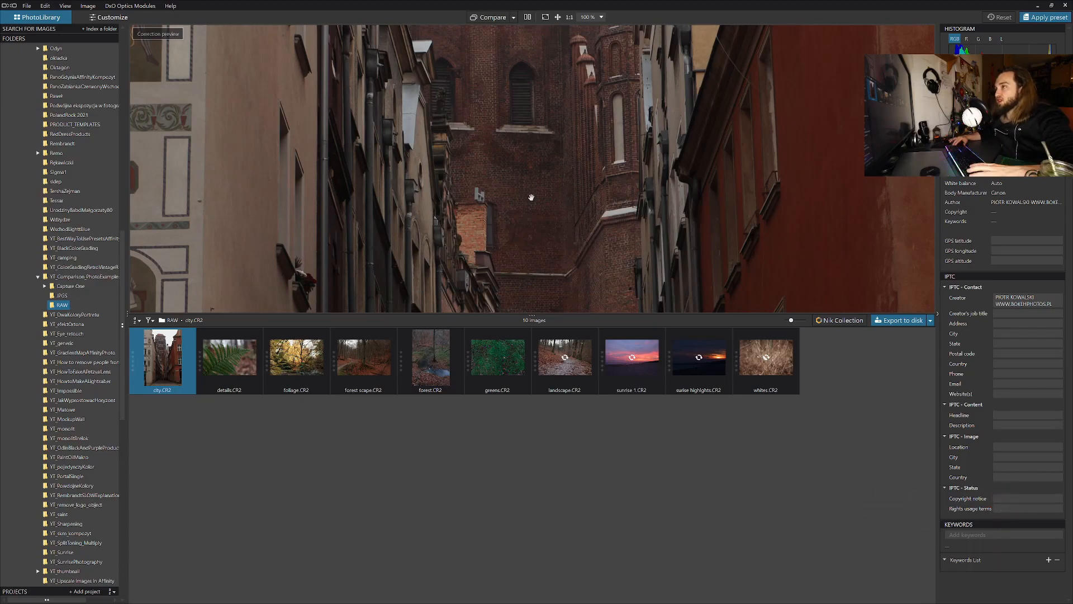
{"action": "scroll", "coordinate": [525, 209], "scroll_direction": "down", "scroll_amount": 4}
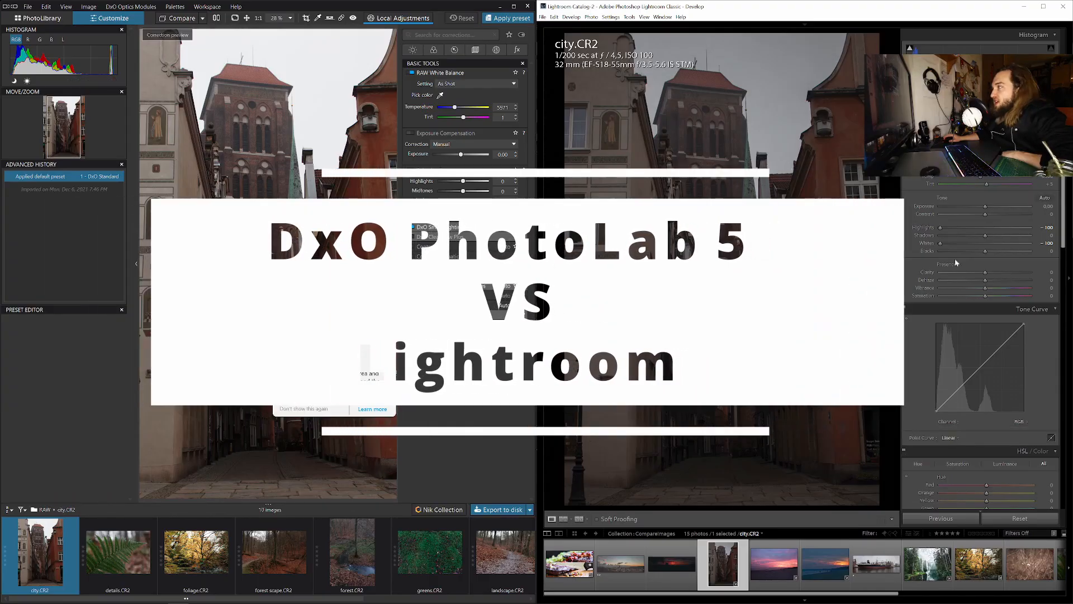
In Lightroom, reset Whites and Highlights of city.CR2 and reset all its develop settings.
{"action": "double_click", "coordinate": [941, 244]}
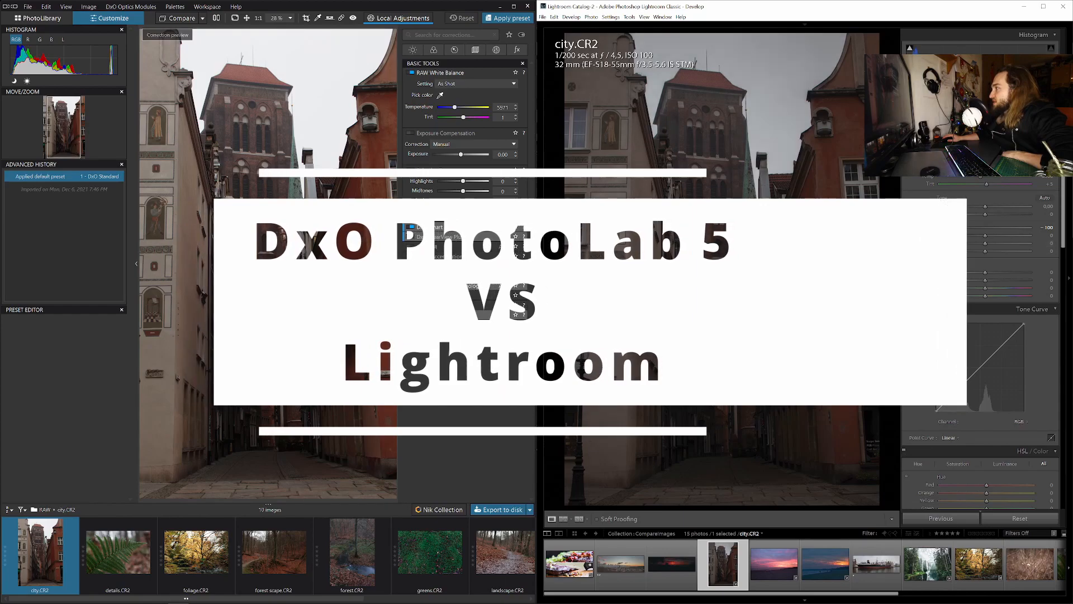
{"action": "double_click", "coordinate": [940, 228]}
{"action": "right_click", "coordinate": [728, 324]}
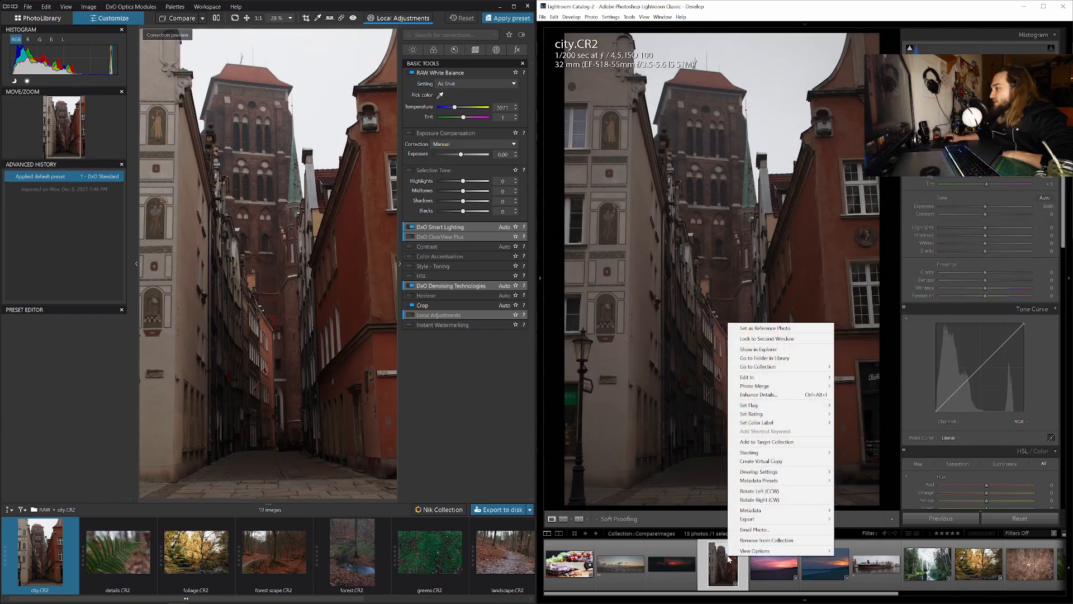
{"action": "mouse_move", "coordinate": [788, 480]}
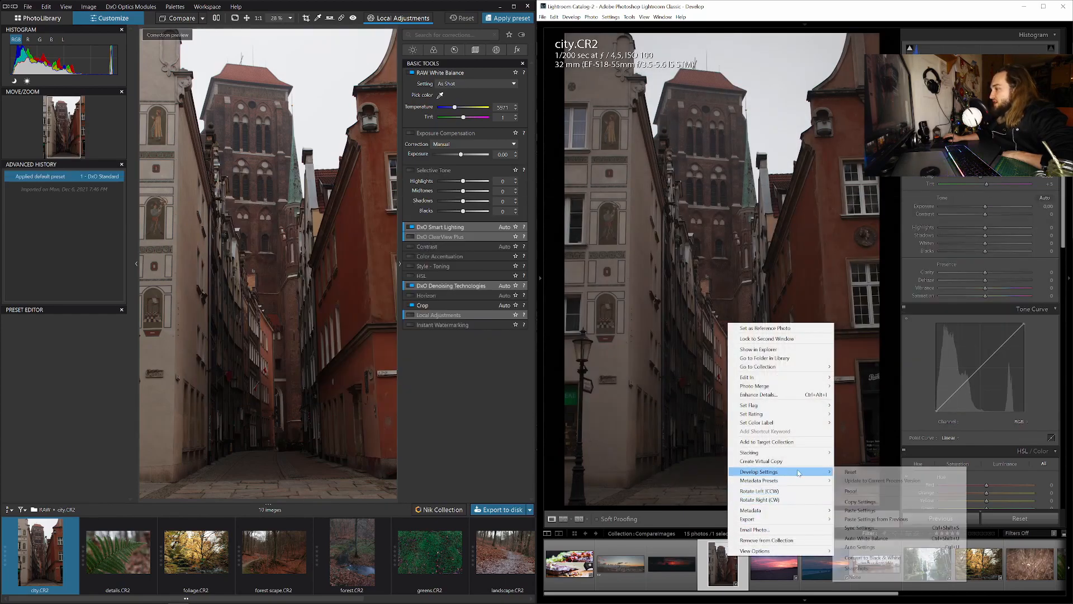
{"action": "left_click", "coordinate": [867, 474]}
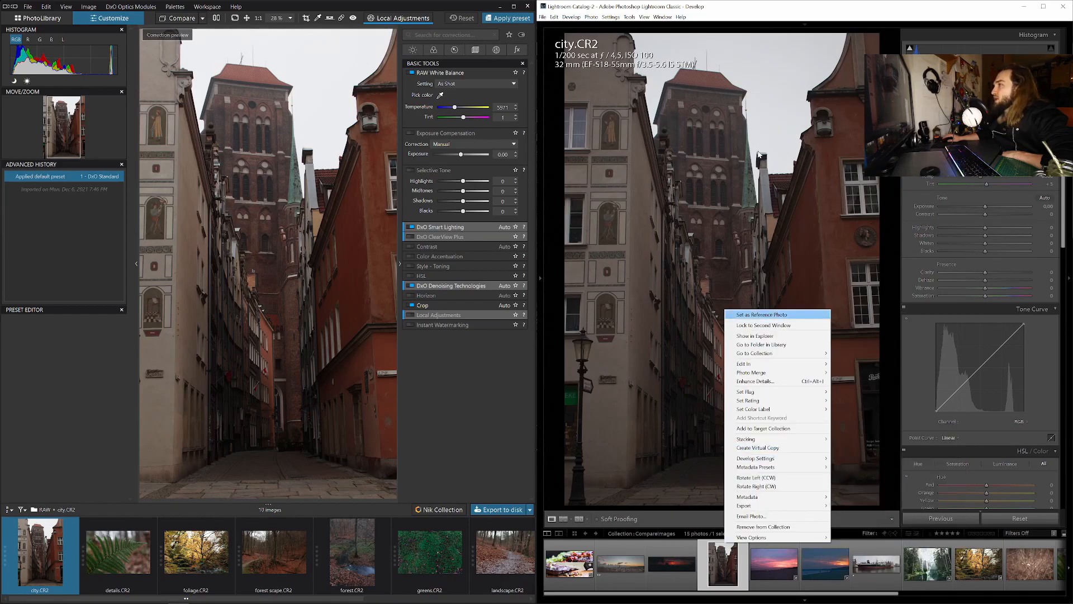
{"action": "left_click", "coordinate": [748, 9]}
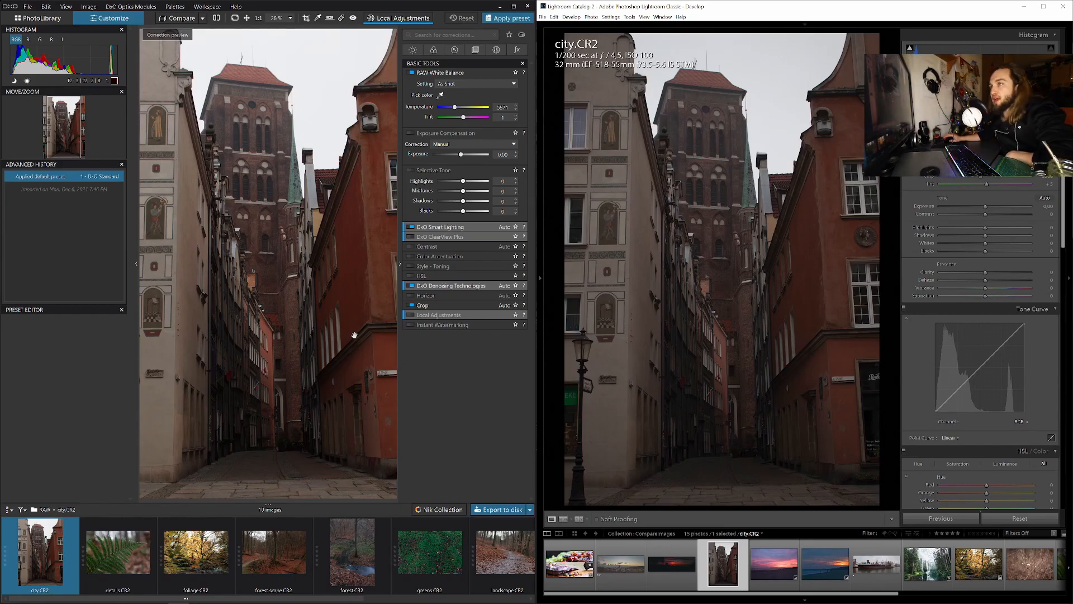
Switch DxO Smart Lighting off and on for city.CR2 to compare its effect, leaving it off.
{"action": "mouse_move", "coordinate": [412, 230]}
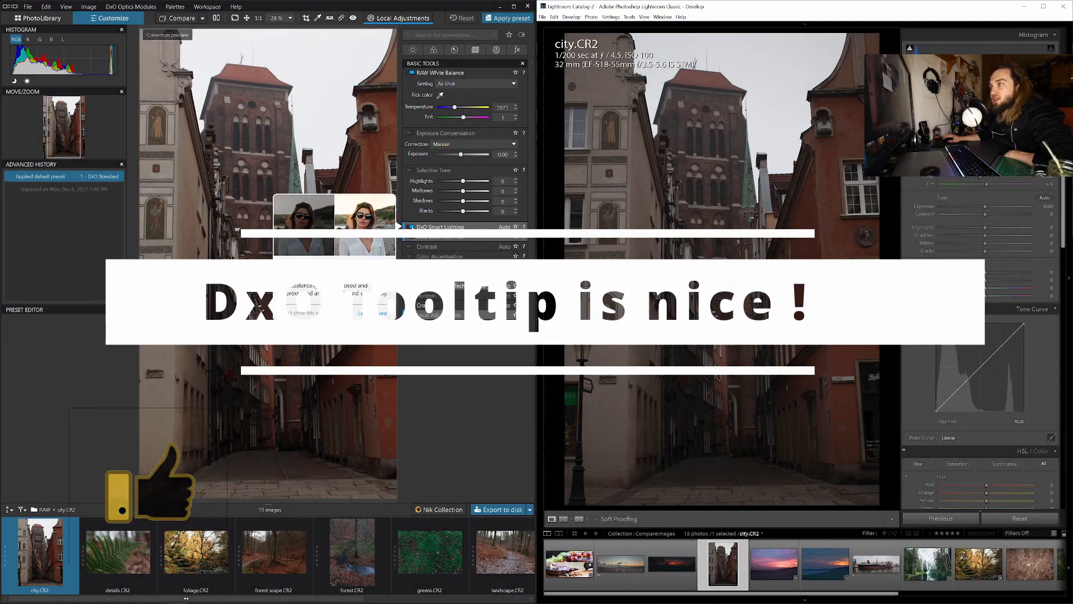
{"action": "left_click", "coordinate": [412, 227]}
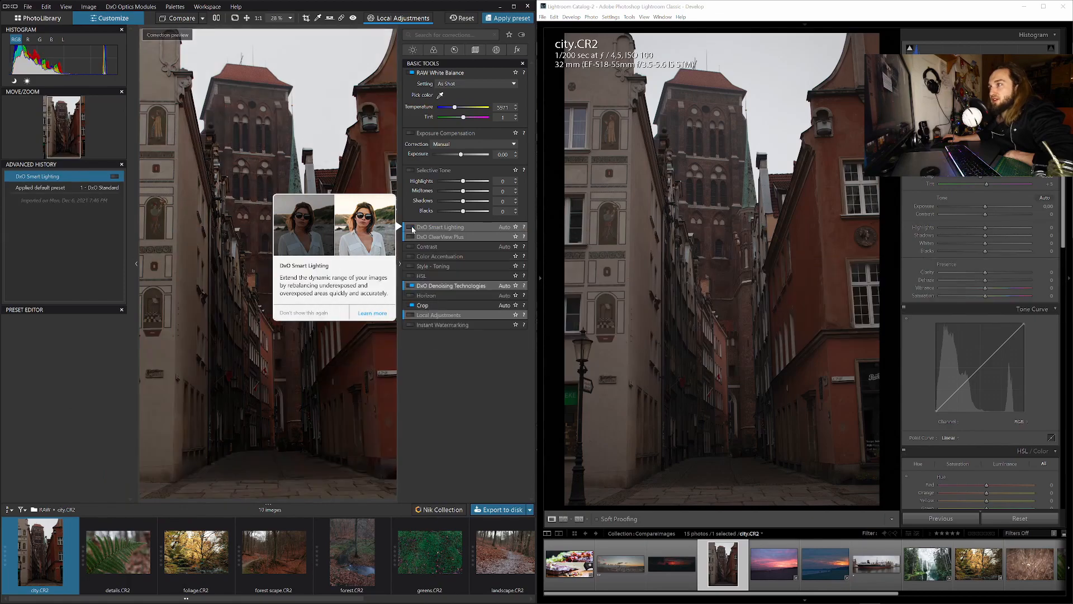
{"action": "left_click", "coordinate": [412, 227]}
{"action": "left_click", "coordinate": [412, 227]}
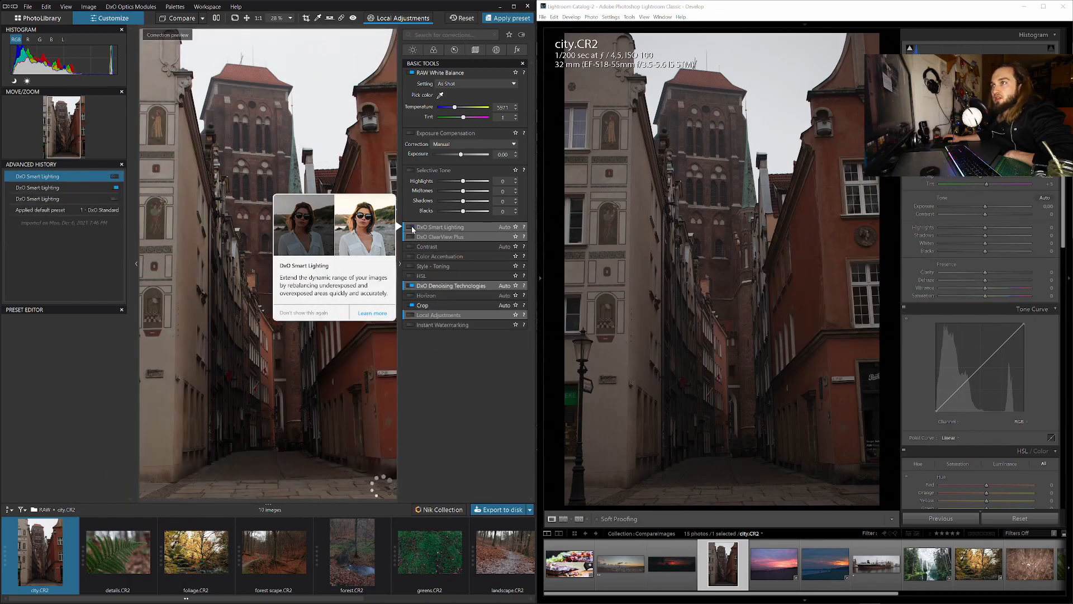
{"action": "left_click", "coordinate": [412, 227]}
{"action": "left_click", "coordinate": [412, 227]}
{"action": "mouse_move", "coordinate": [412, 286]}
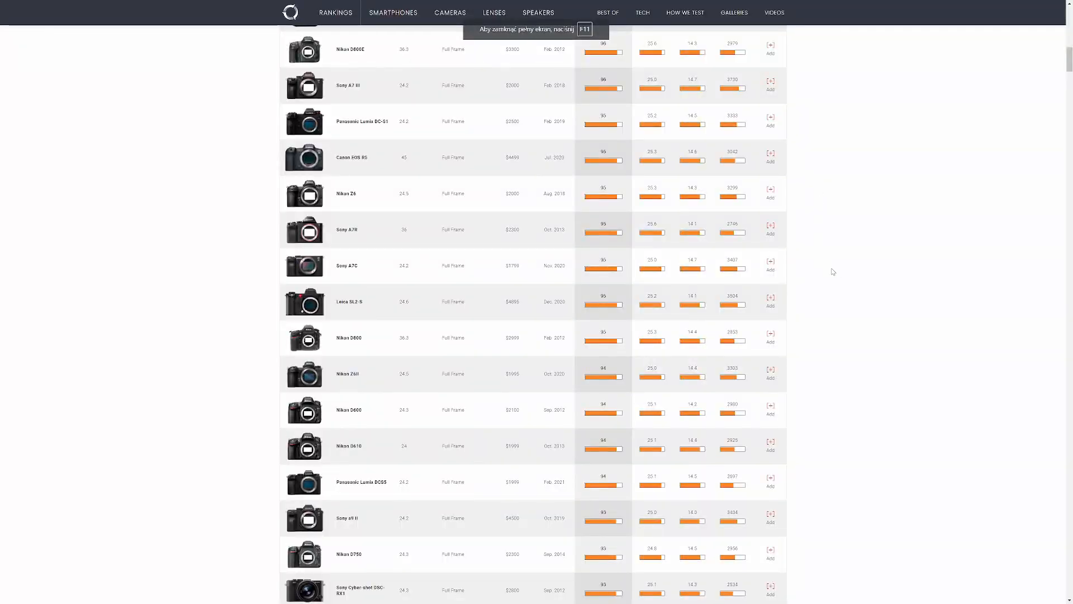
Examine the camera sensor and camera lens rankings with their scores on the DXOMARK website.
{"action": "scroll", "coordinate": [833, 274], "scroll_direction": "up", "scroll_amount": 10}
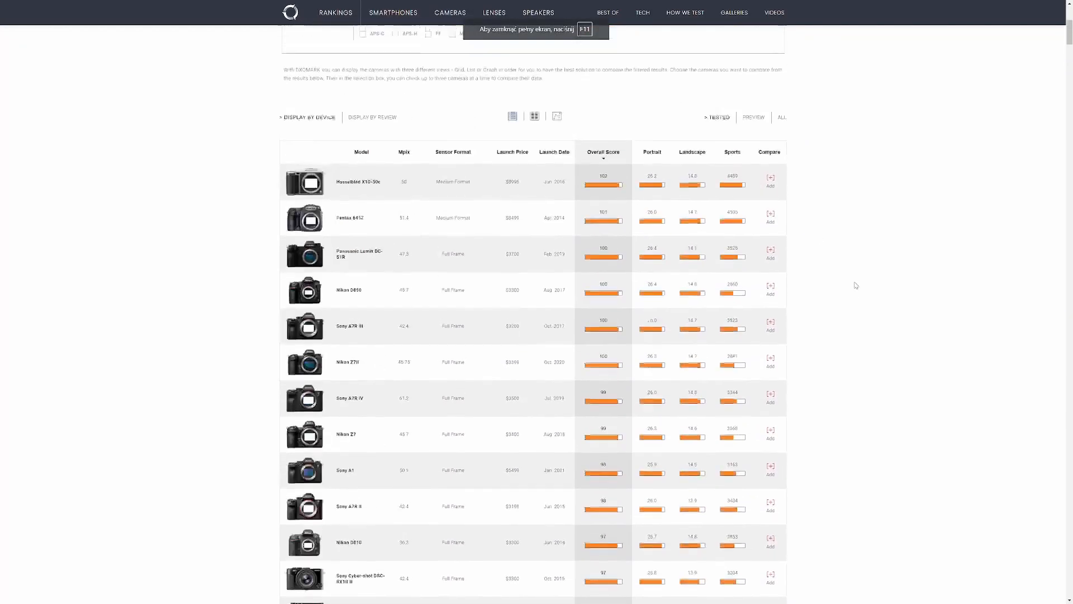
{"action": "scroll", "coordinate": [849, 278], "scroll_direction": "down", "scroll_amount": 10}
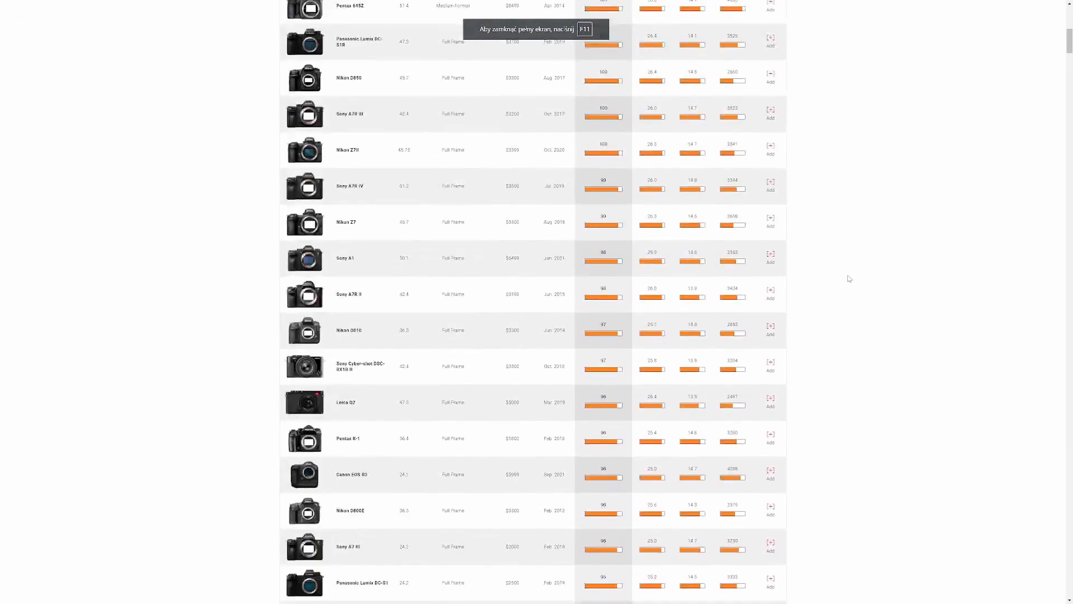
{"action": "scroll", "coordinate": [849, 274], "scroll_direction": "up", "scroll_amount": 10}
{"action": "scroll", "coordinate": [640, 211], "scroll_direction": "down", "scroll_amount": 2}
{"action": "scroll", "coordinate": [558, 136], "scroll_direction": "up", "scroll_amount": 2}
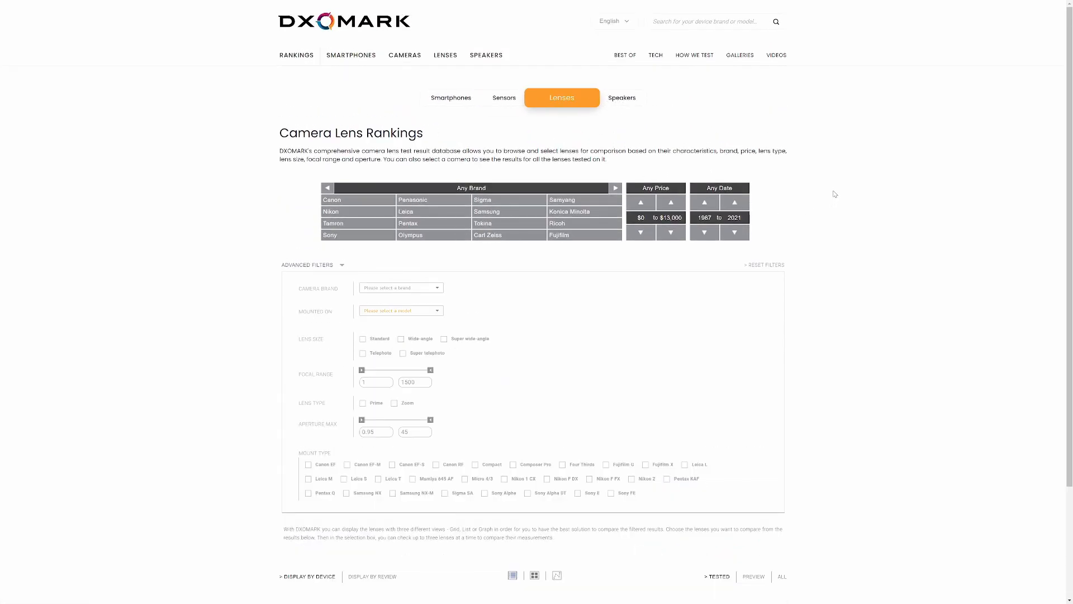
{"action": "scroll", "coordinate": [835, 194], "scroll_direction": "down", "scroll_amount": 3}
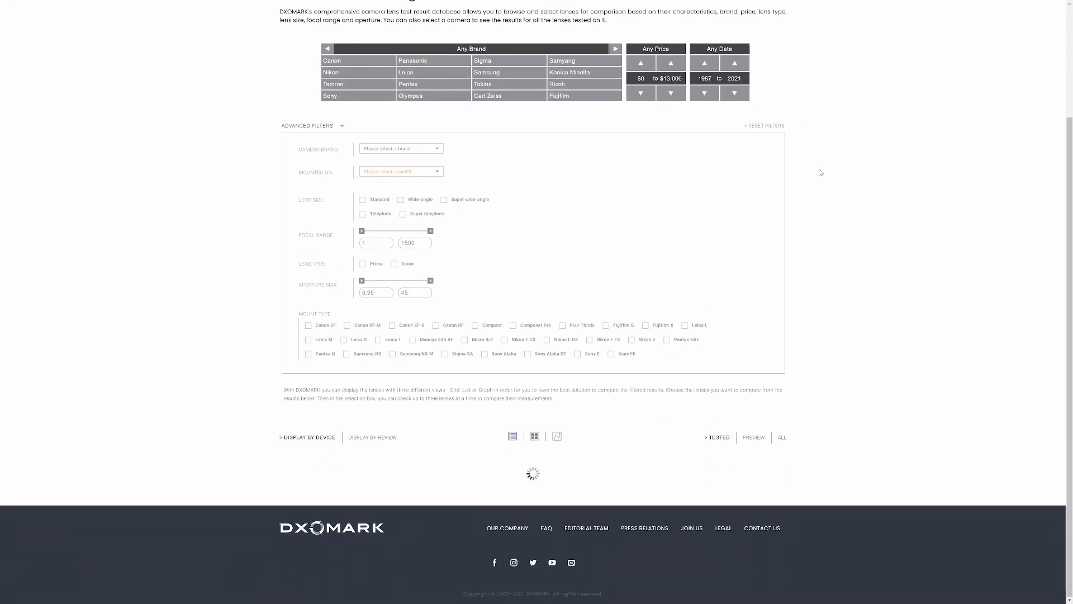
{"action": "scroll", "coordinate": [820, 171], "scroll_direction": "down", "scroll_amount": 8}
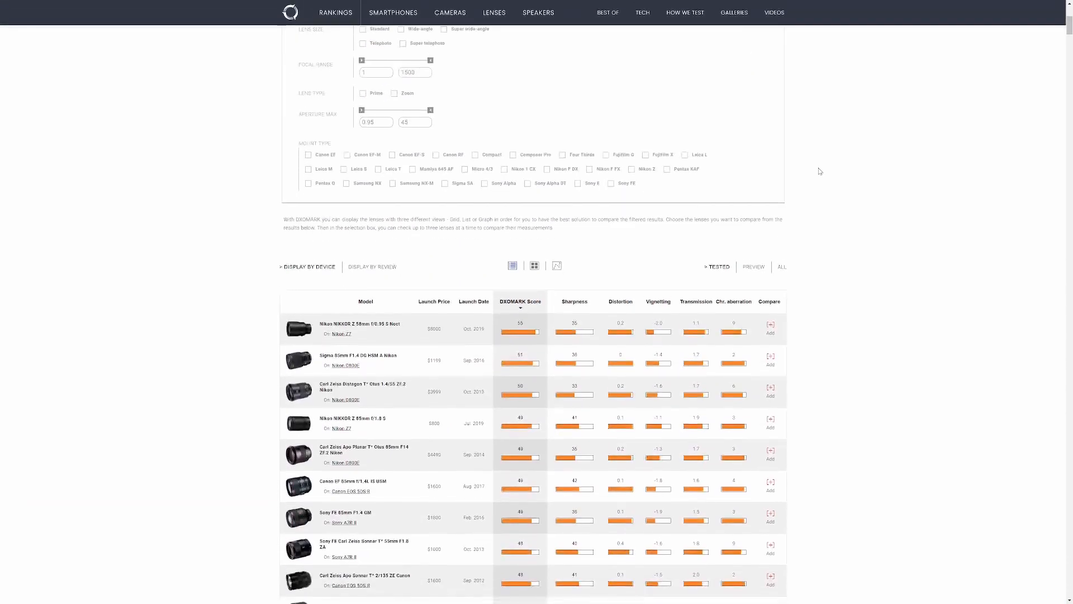
{"action": "scroll", "coordinate": [816, 167], "scroll_direction": "down", "scroll_amount": 10}
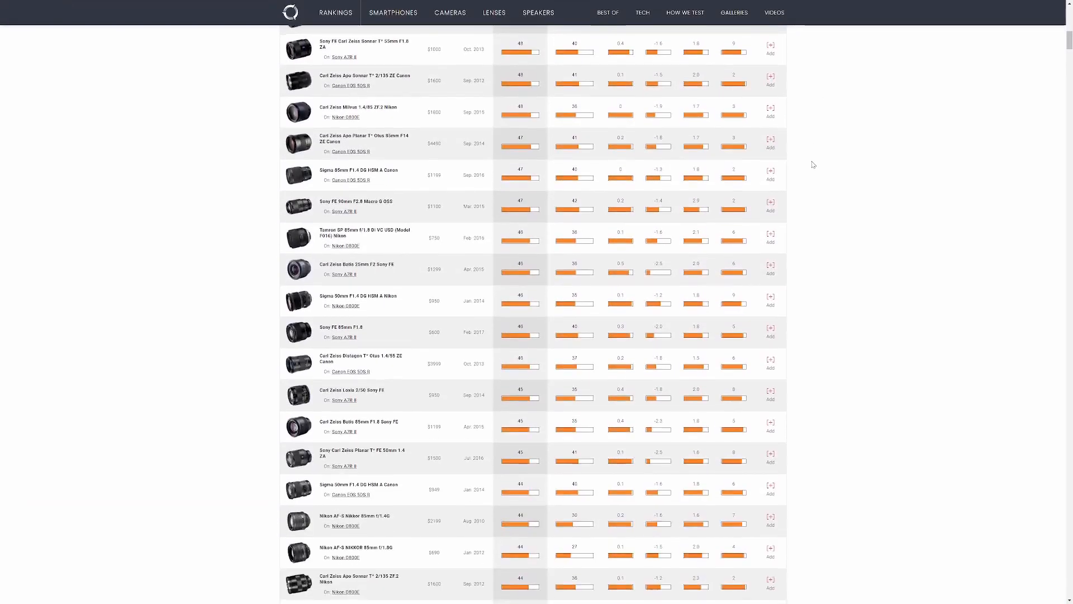
{"action": "scroll", "coordinate": [816, 173], "scroll_direction": "down", "scroll_amount": 1}
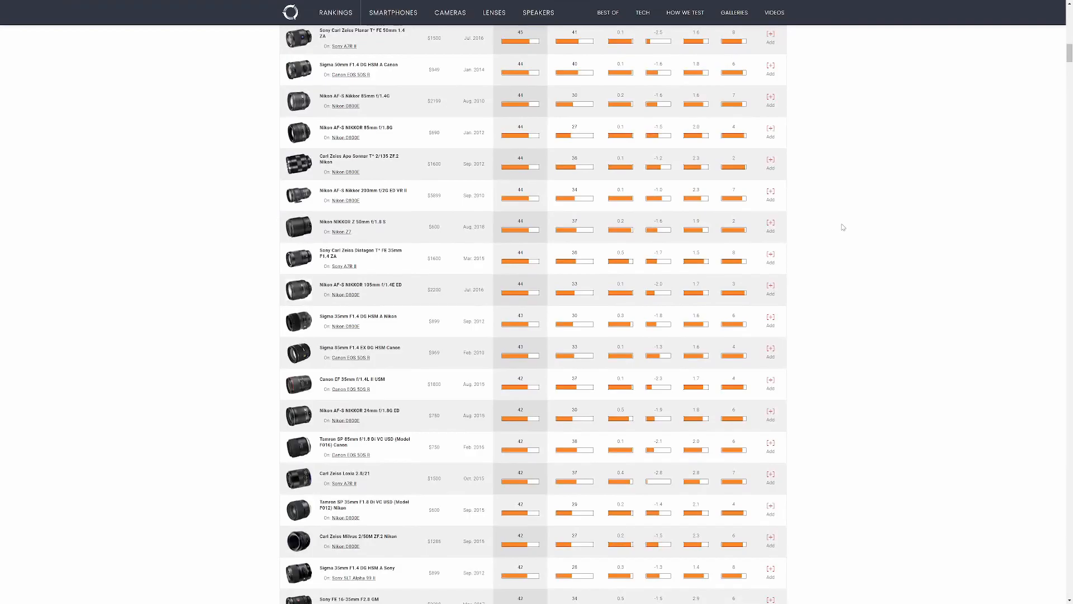
{"action": "scroll", "coordinate": [822, 227], "scroll_direction": "up", "scroll_amount": 15}
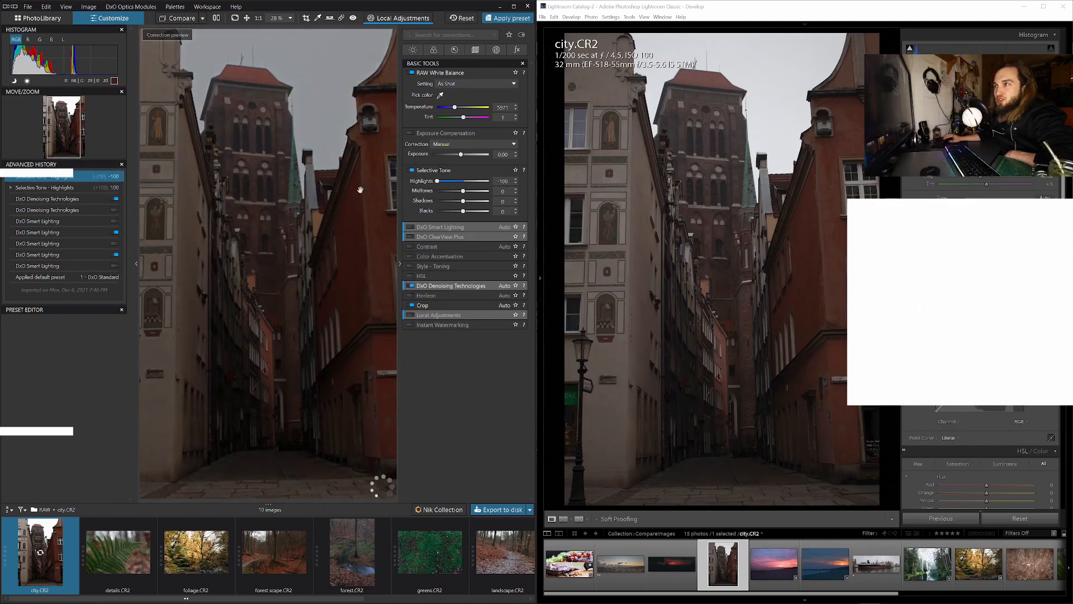
Compare tone extremes on city.CR2: Midtones at -100 and back to 0 in PhotoLab, and Highlights at 100 in both editors.
{"action": "left_click_drag", "start_coordinate": [463, 191], "coordinate": [377, 184]}
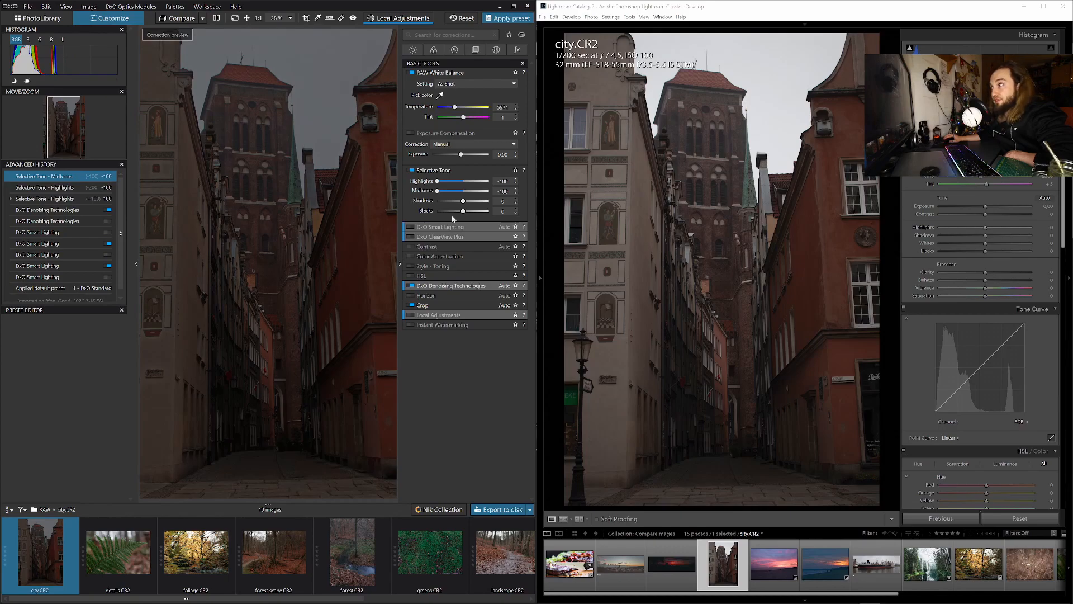
{"action": "left_click_drag", "start_coordinate": [985, 227], "coordinate": [1047, 232]}
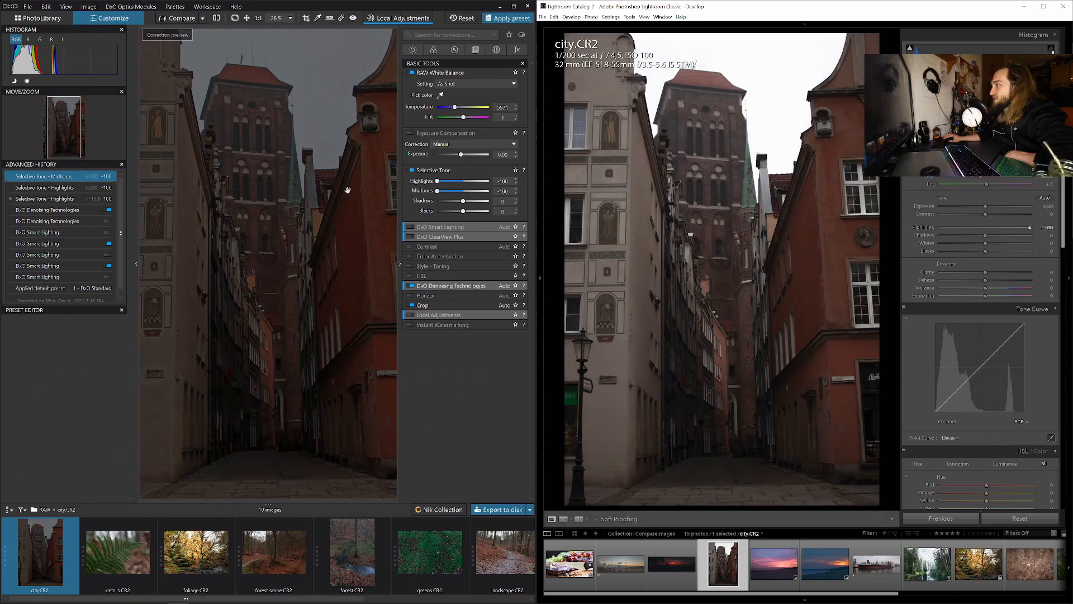
{"action": "left_click_drag", "start_coordinate": [437, 181], "coordinate": [491, 183]}
{"action": "double_click", "coordinate": [437, 191]}
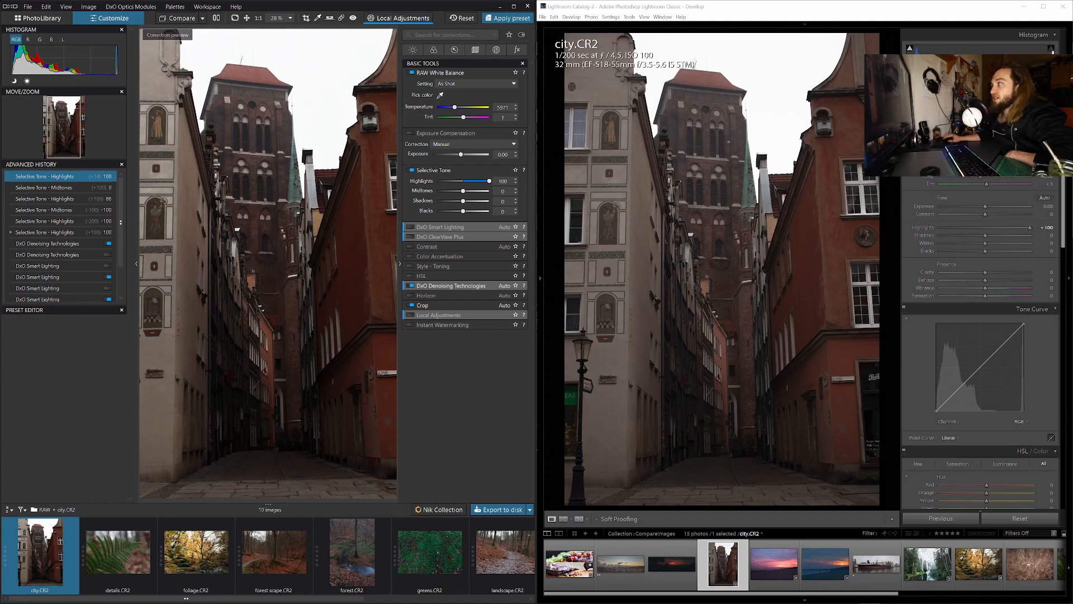
Vary Lightroom's Highlights between +100 and -100 to compare the effect, and return the value to 0.
{"action": "left_click_drag", "start_coordinate": [1031, 227], "coordinate": [1072, 237]}
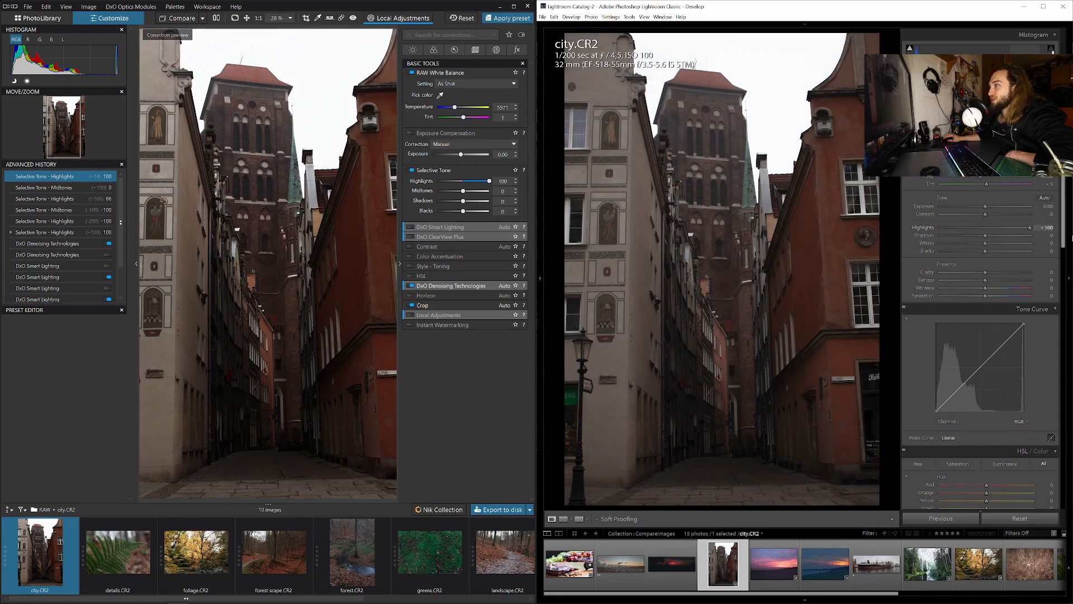
{"action": "left_click_drag", "start_coordinate": [946, 231], "coordinate": [903, 232]}
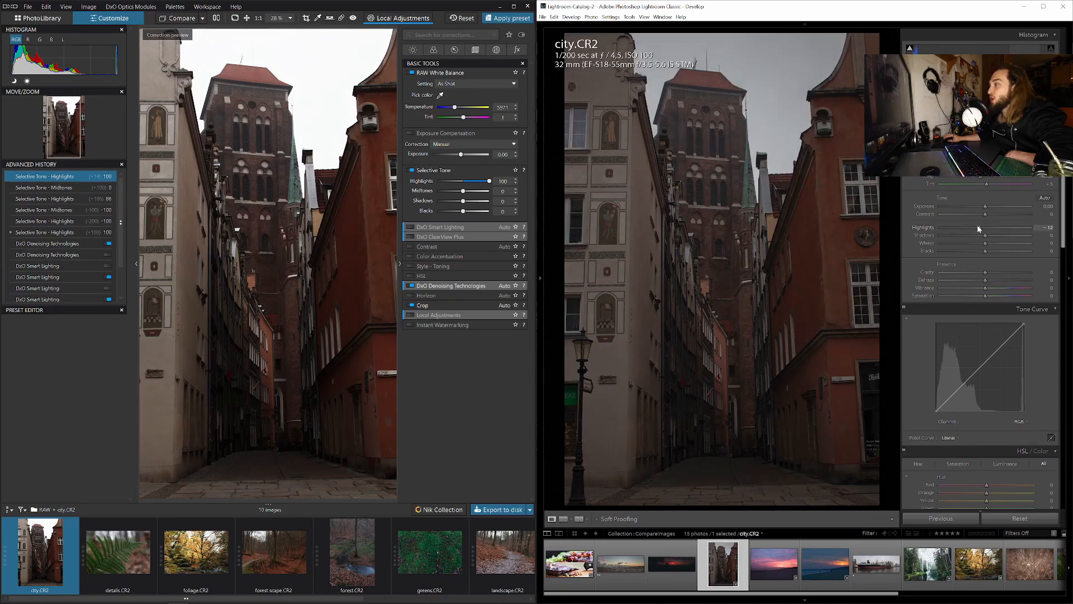
{"action": "left_click_drag", "start_coordinate": [979, 228], "coordinate": [986, 229]}
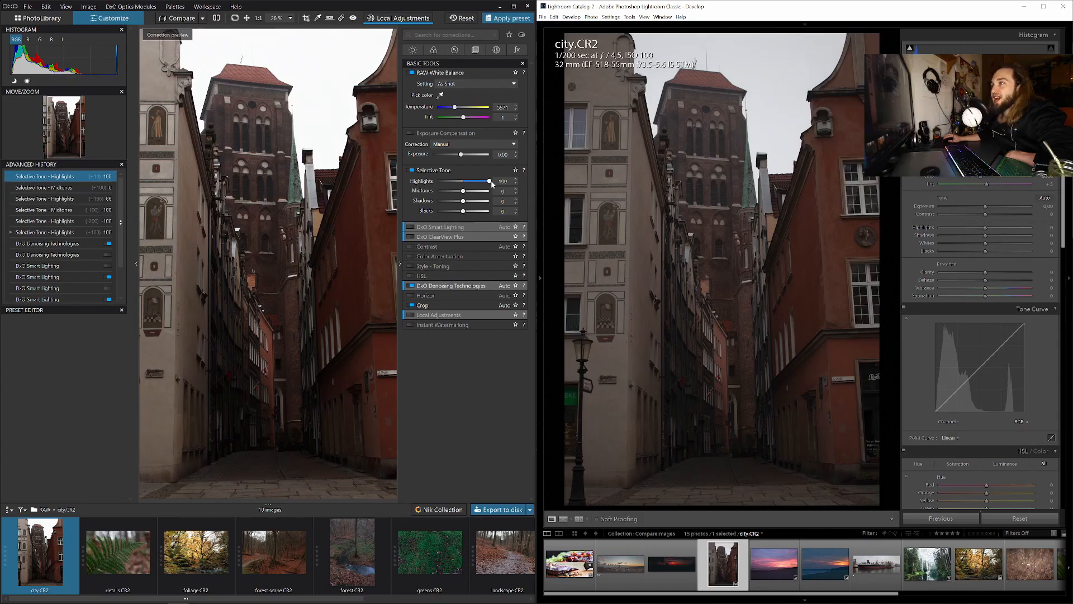
Vary PhotoLab's Selective Tone Highlights between -100 and 100 to compare the effect, and reset the value to 0.
{"action": "left_click_drag", "start_coordinate": [490, 183], "coordinate": [430, 185]}
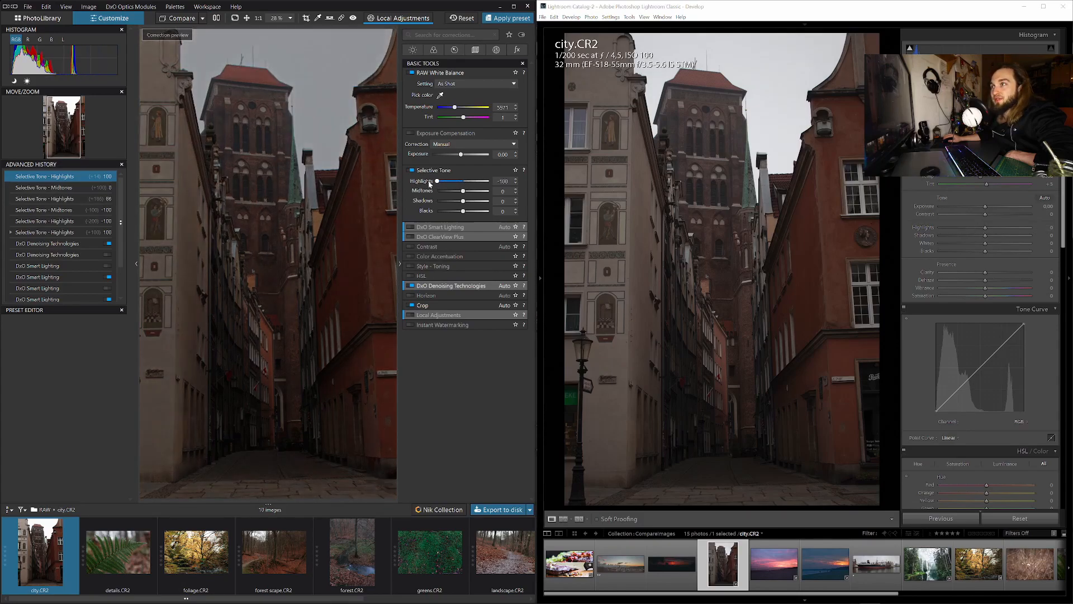
{"action": "left_click_drag", "start_coordinate": [438, 181], "coordinate": [462, 186]}
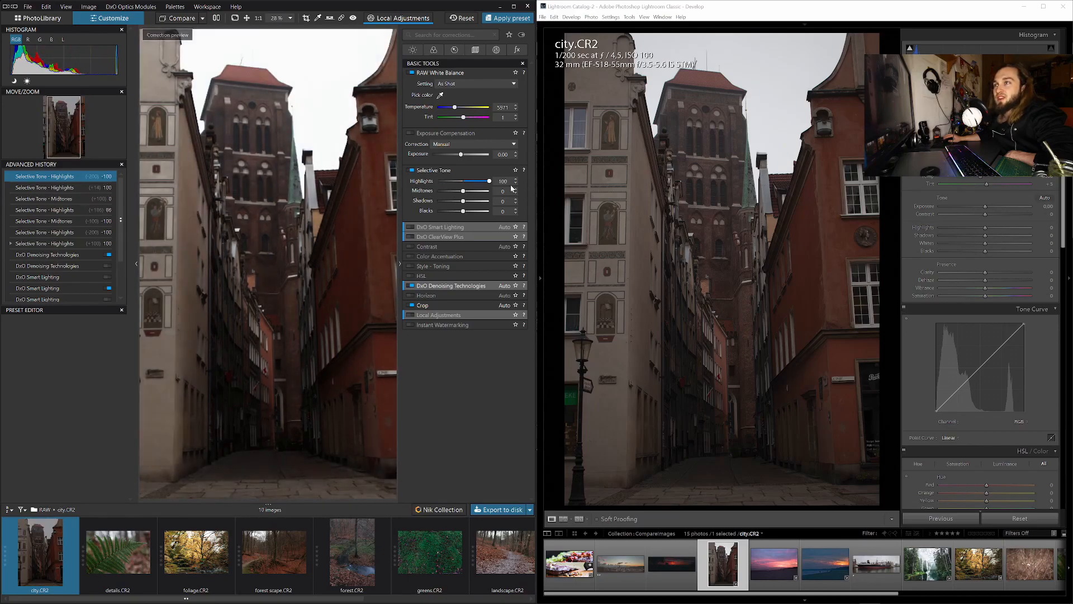
{"action": "double_click", "coordinate": [462, 182]}
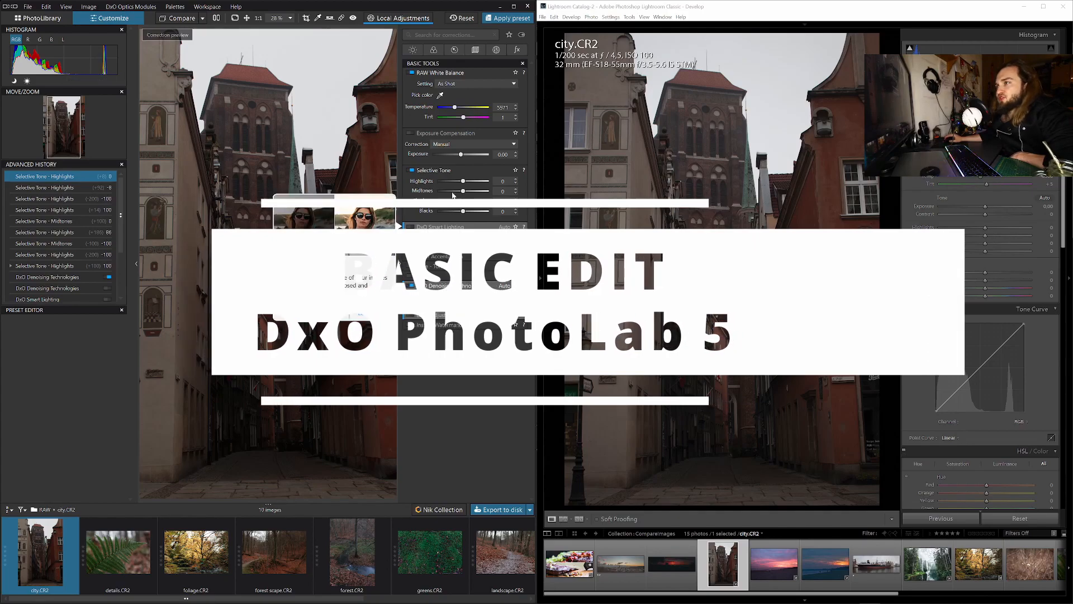
Set Shadows to 100 in PhotoLab and Lightroom, trying PhotoLab's Midtones and Highlights at higher values and resetting both to 0.
{"action": "mouse_move", "coordinate": [463, 190]}
{"action": "left_mouse_down"}
{"action": "mouse_move", "coordinate": [493, 199]}
{"action": "mouse_move", "coordinate": [479, 199]}
{"action": "mouse_move", "coordinate": [493, 193]}
{"action": "mouse_move", "coordinate": [481, 182]}
{"action": "left_mouse_up"}
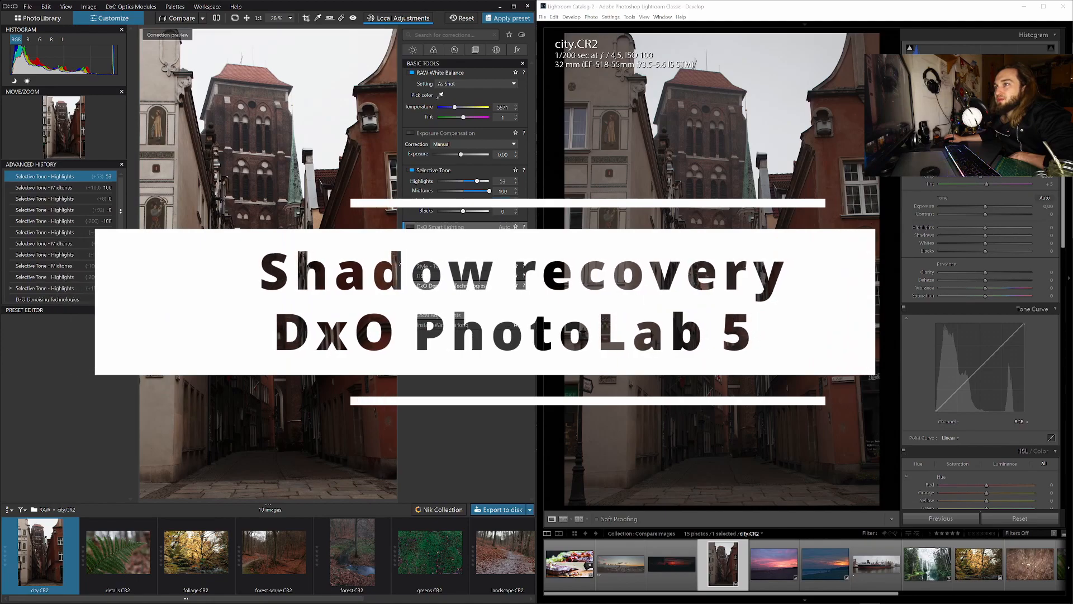
{"action": "left_click_drag", "start_coordinate": [463, 201], "coordinate": [474, 182]}
{"action": "double_click", "coordinate": [489, 192]}
{"action": "double_click", "coordinate": [476, 181]}
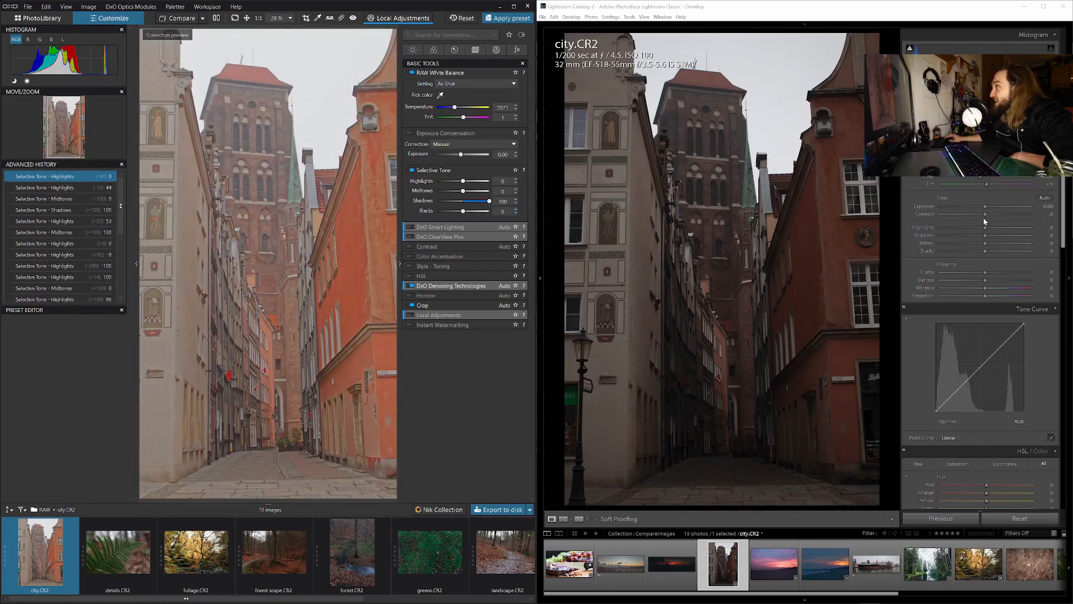
{"action": "left_click_drag", "start_coordinate": [985, 235], "coordinate": [1047, 236]}
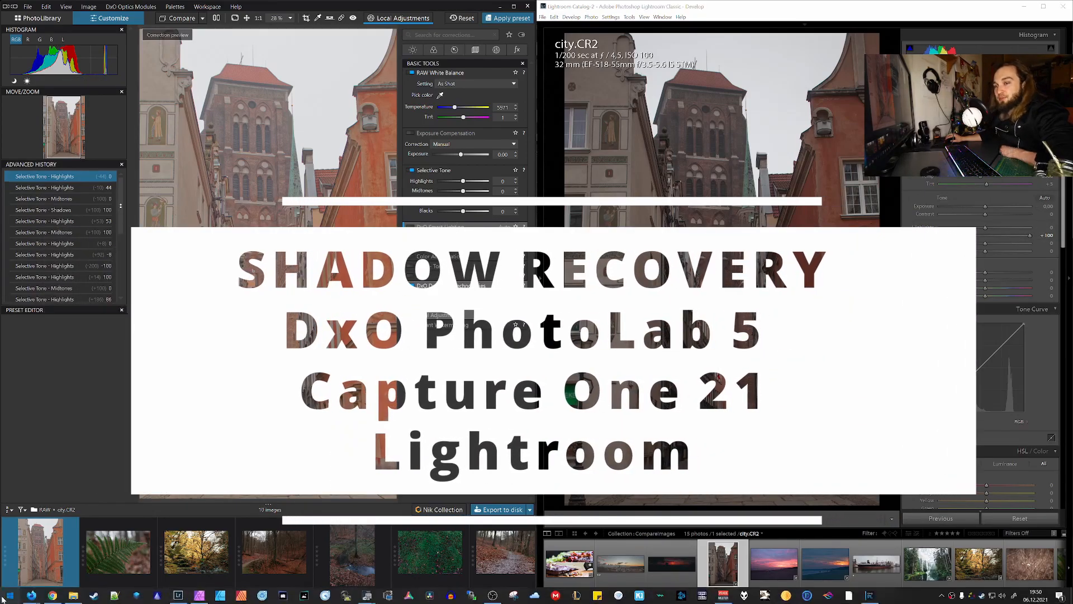
Open Capture One with city.CR2 and place its window between the PhotoLab and Lightroom windows.
{"action": "left_click", "coordinate": [3, 599]}
{"action": "type", "text": "capture"}
{"action": "key", "text": "Return"}
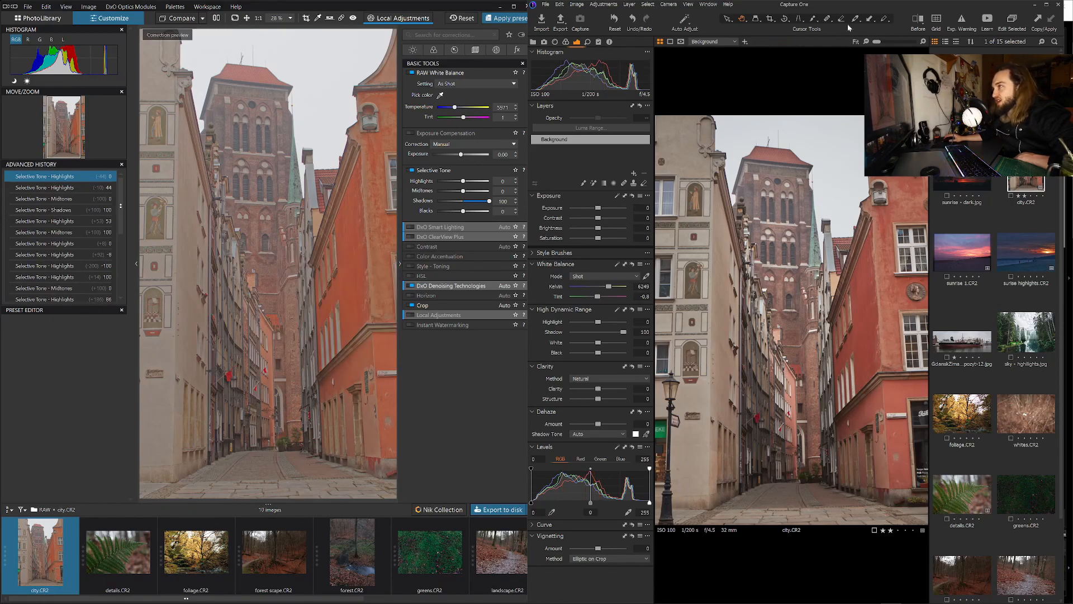
{"action": "left_click_drag", "start_coordinate": [868, 8], "coordinate": [676, 7]}
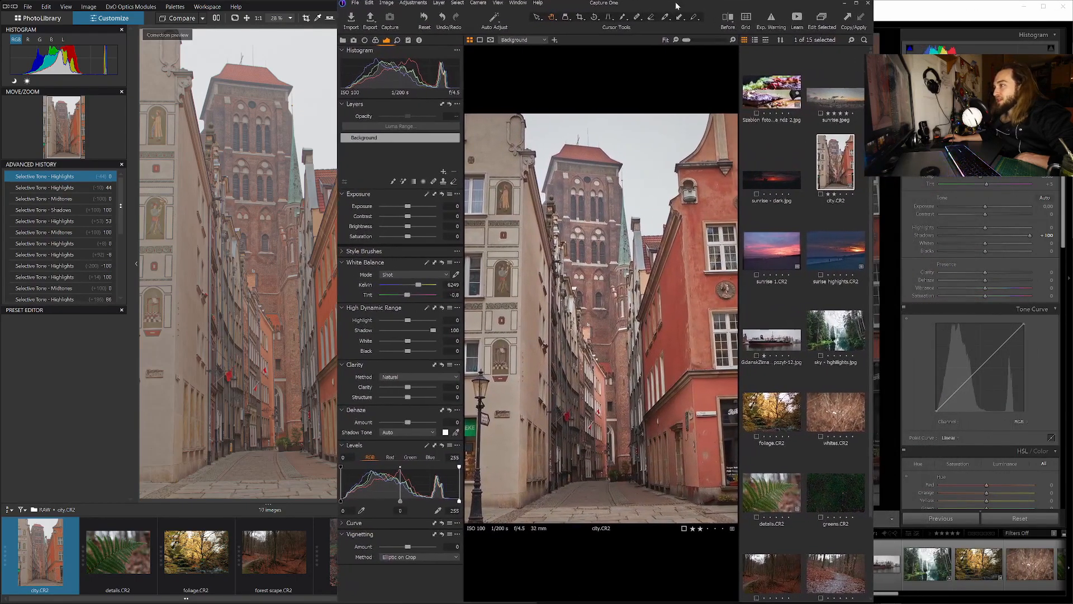
{"action": "left_click", "coordinate": [916, 22]}
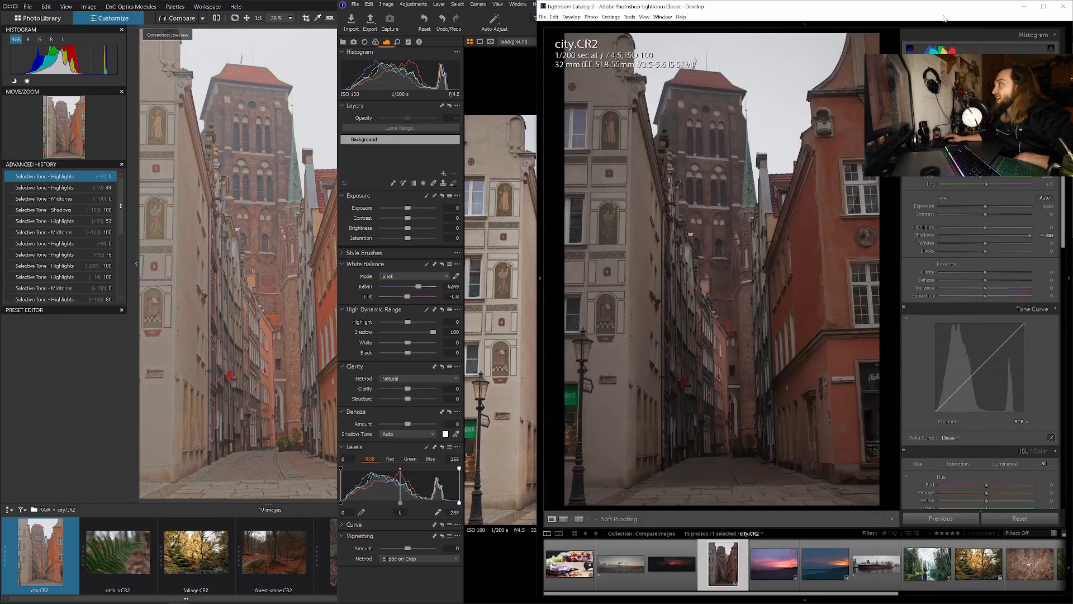
{"action": "left_click", "coordinate": [521, 18]}
{"action": "left_click_drag", "start_coordinate": [764, 8], "coordinate": [694, 8]}
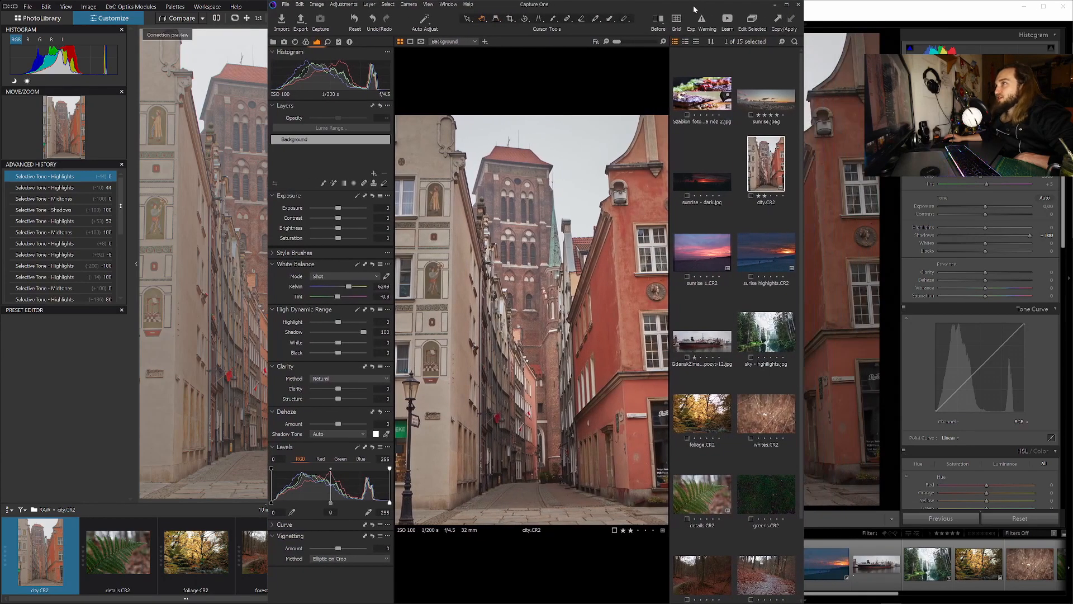
{"action": "left_click", "coordinate": [887, 9]}
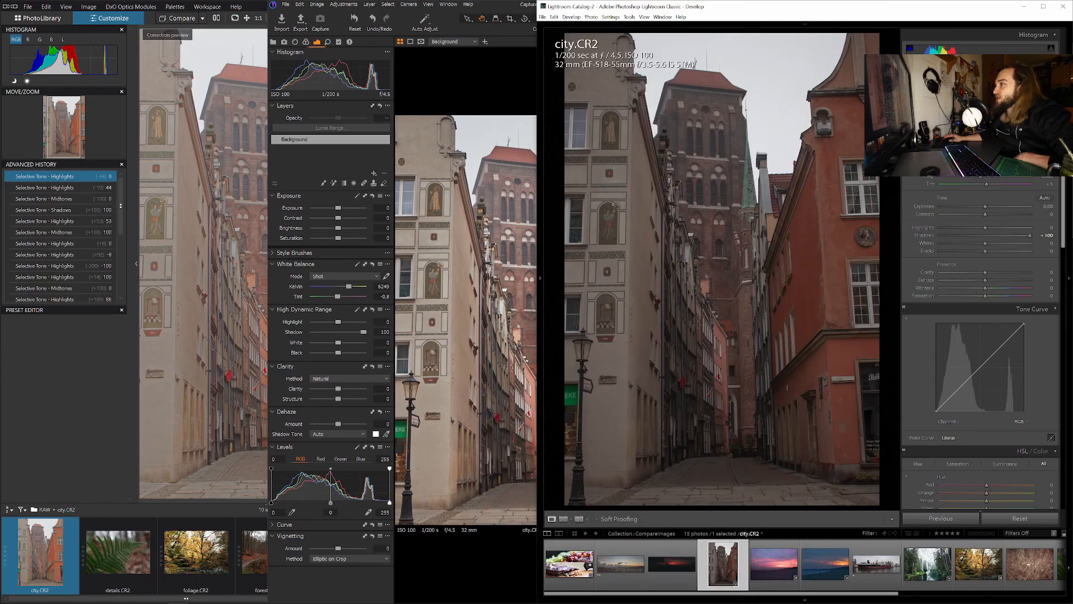
Narrow the Lightroom window from its inner edge so that more of the Capture One photo shows beside it.
{"action": "left_click", "coordinate": [541, 239]}
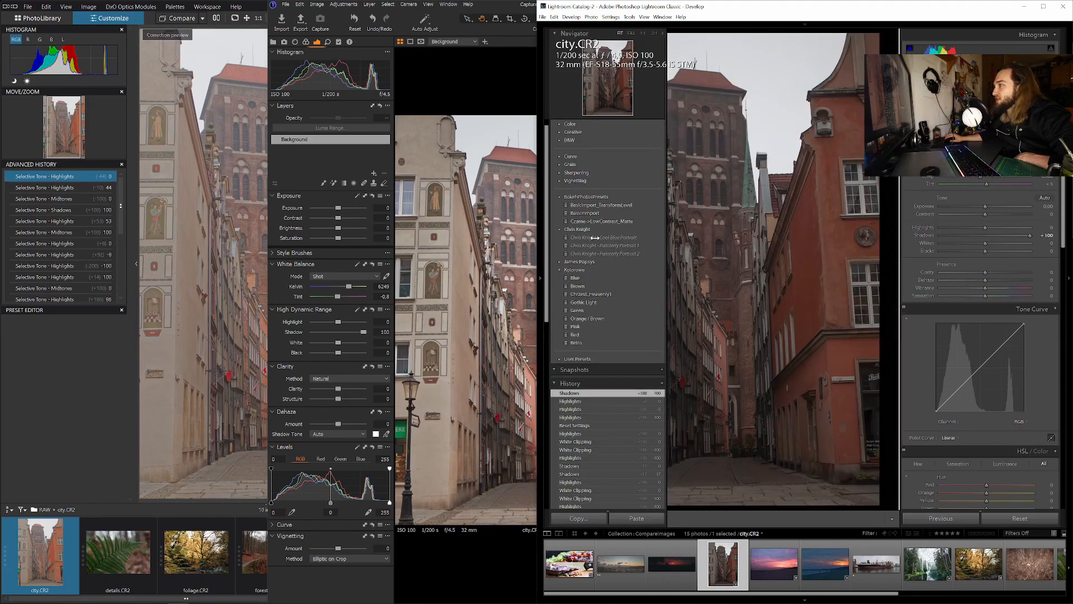
{"action": "left_click_drag", "start_coordinate": [604, 239], "coordinate": [607, 241]}
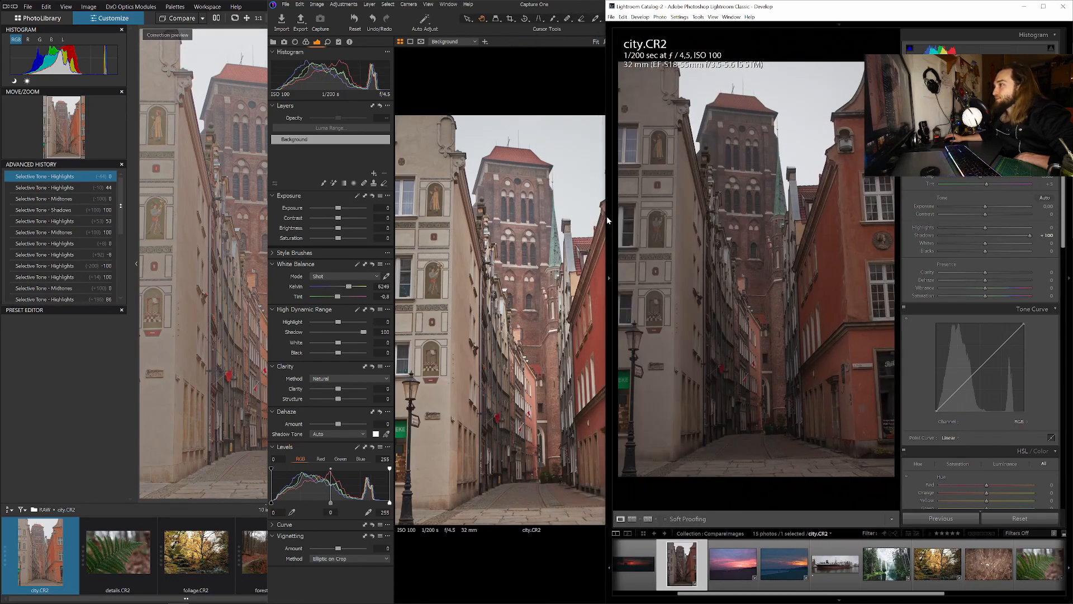
{"action": "mouse_move", "coordinate": [607, 221]}
{"action": "left_click_drag", "start_coordinate": [607, 219], "coordinate": [621, 219]}
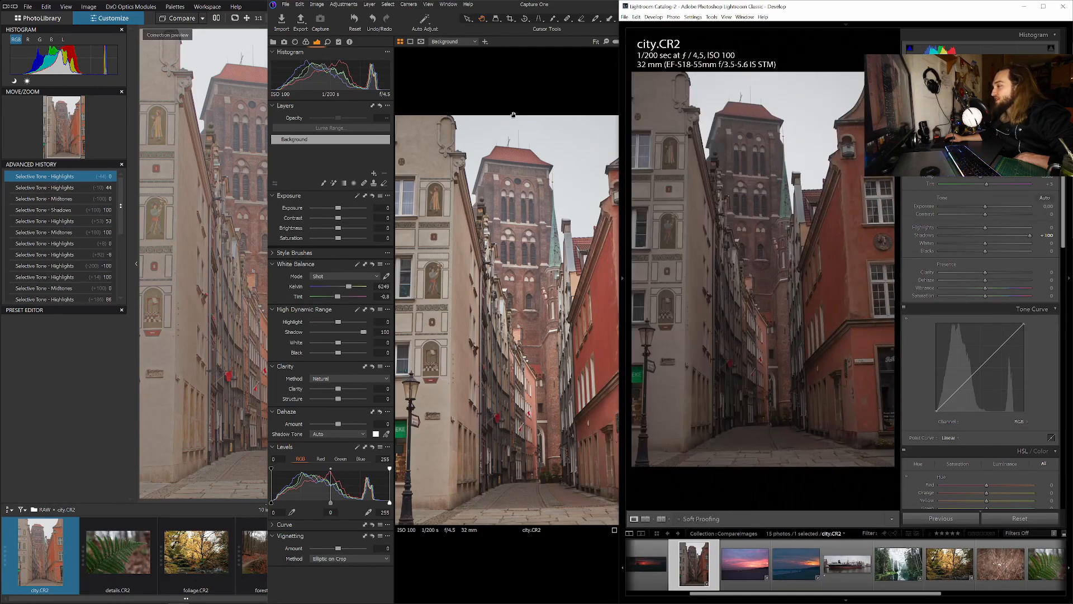
Narrow the PhotoLab and Capture One windows so that city.CR2 can be viewed side by side in all three editors.
{"action": "left_click", "coordinate": [94, 381]}
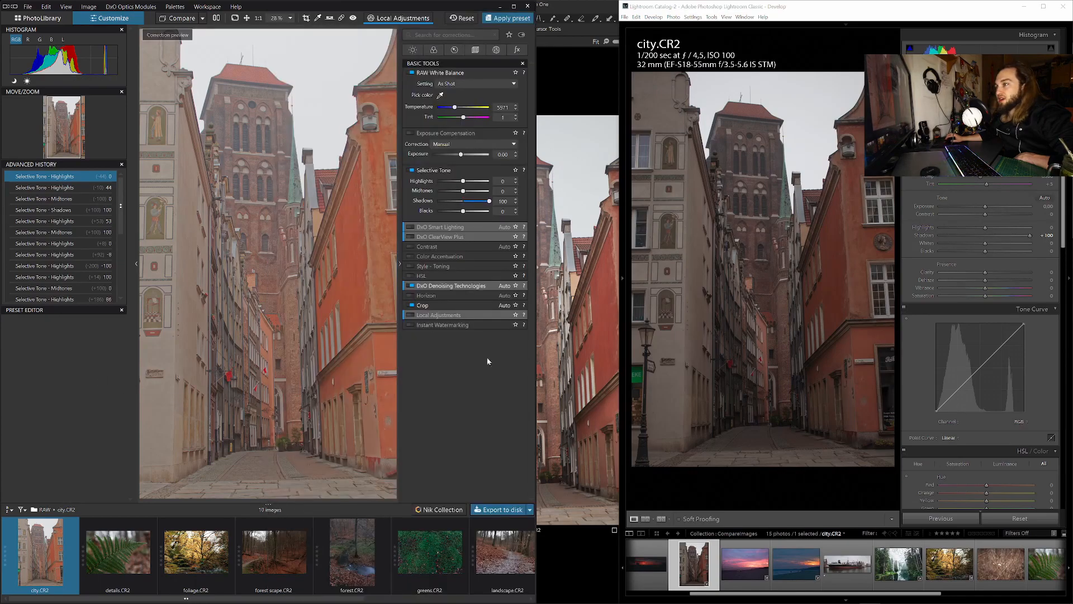
{"action": "left_click_drag", "start_coordinate": [535, 395], "coordinate": [490, 400]}
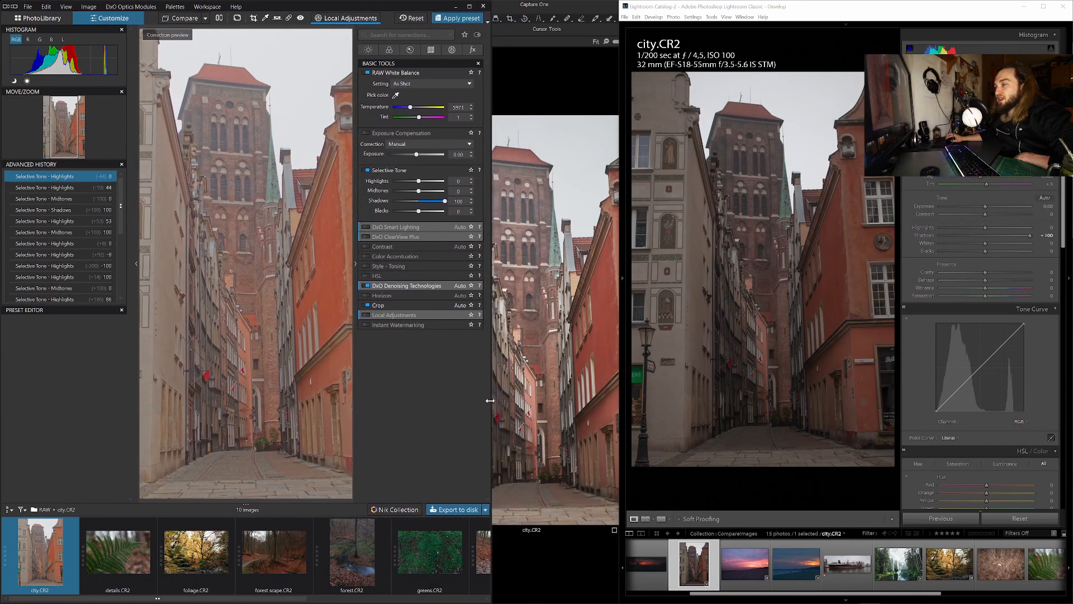
{"action": "left_click", "coordinate": [571, 11]}
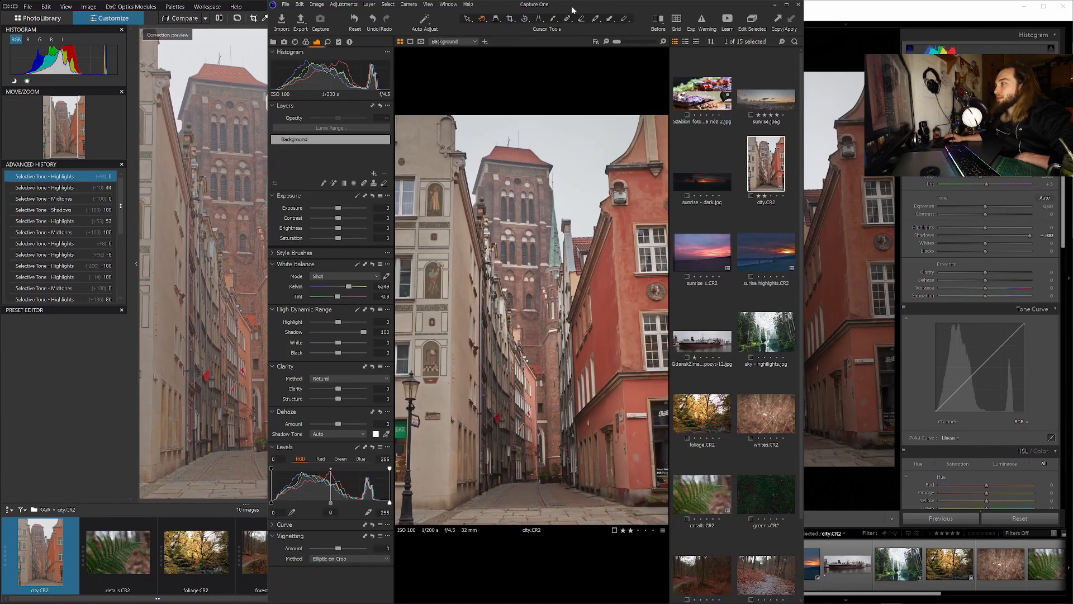
{"action": "left_click", "coordinate": [842, 10]}
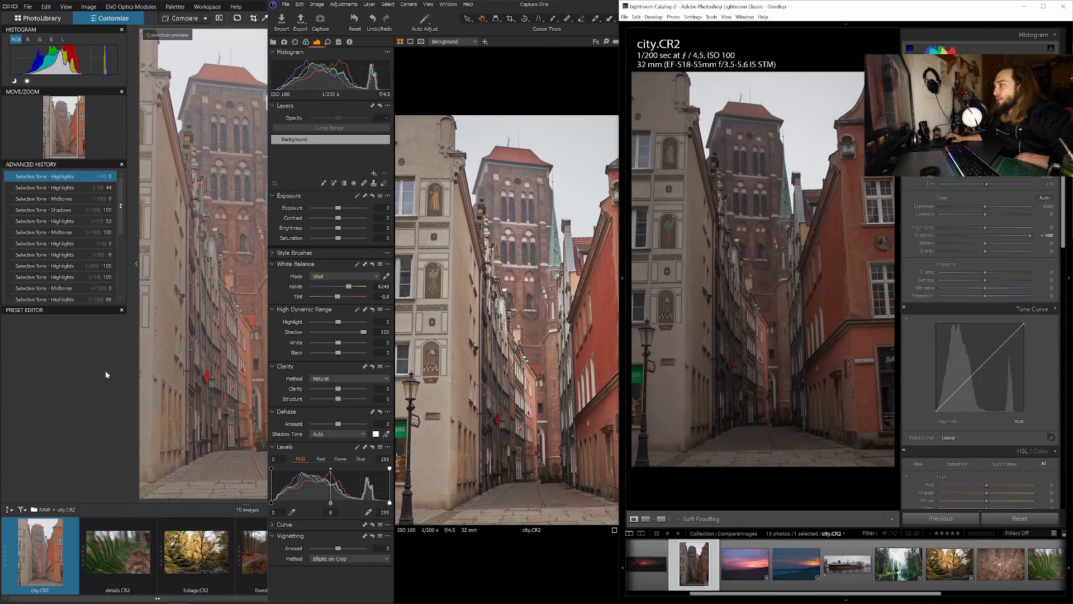
{"action": "left_click", "coordinate": [269, 395]}
{"action": "left_click_drag", "start_coordinate": [270, 394], "coordinate": [305, 397]}
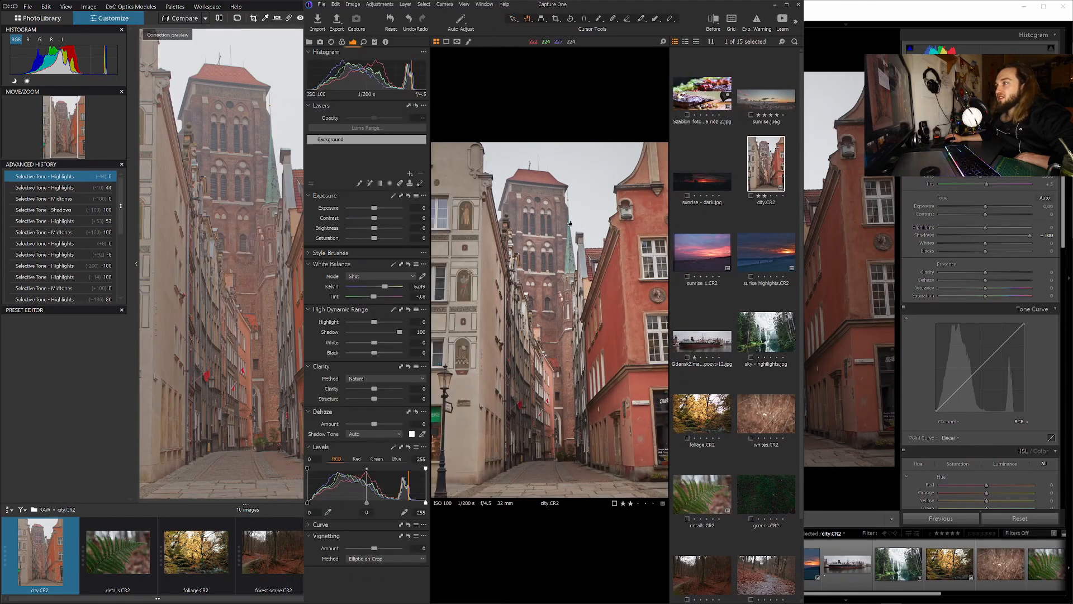
Zoom in on the brick church tower in Capture One, PhotoLab and Lightroom and align the views on the same windows.
{"action": "left_click", "coordinate": [548, 323]}
{"action": "left_click_drag", "start_coordinate": [548, 323], "coordinate": [690, 50]}
{"action": "left_click", "coordinate": [221, 140]}
{"action": "double_click", "coordinate": [221, 140]}
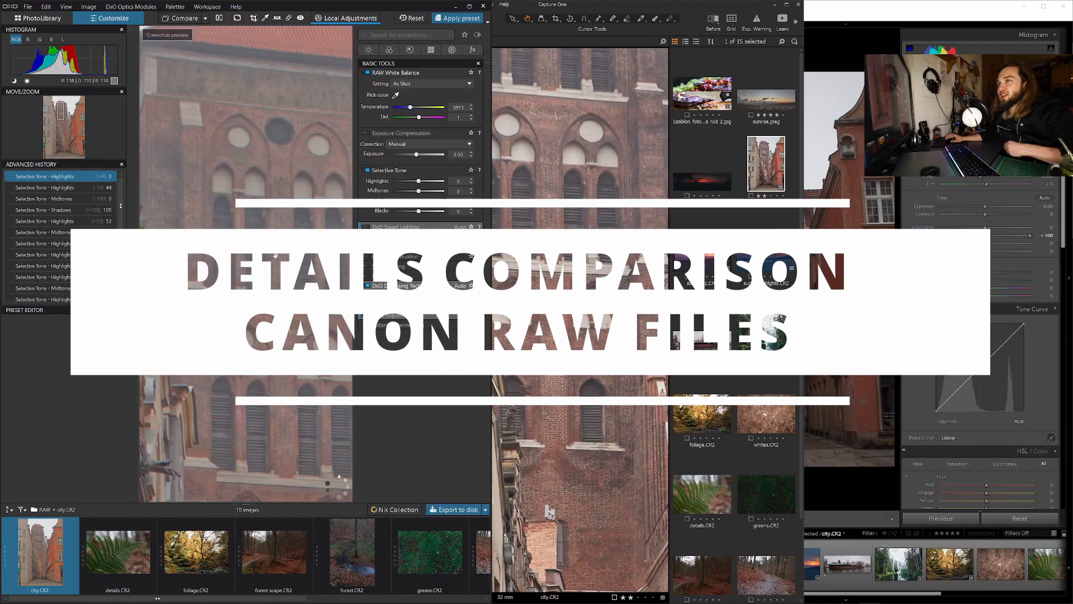
{"action": "left_click_drag", "start_coordinate": [273, 321], "coordinate": [220, 281]}
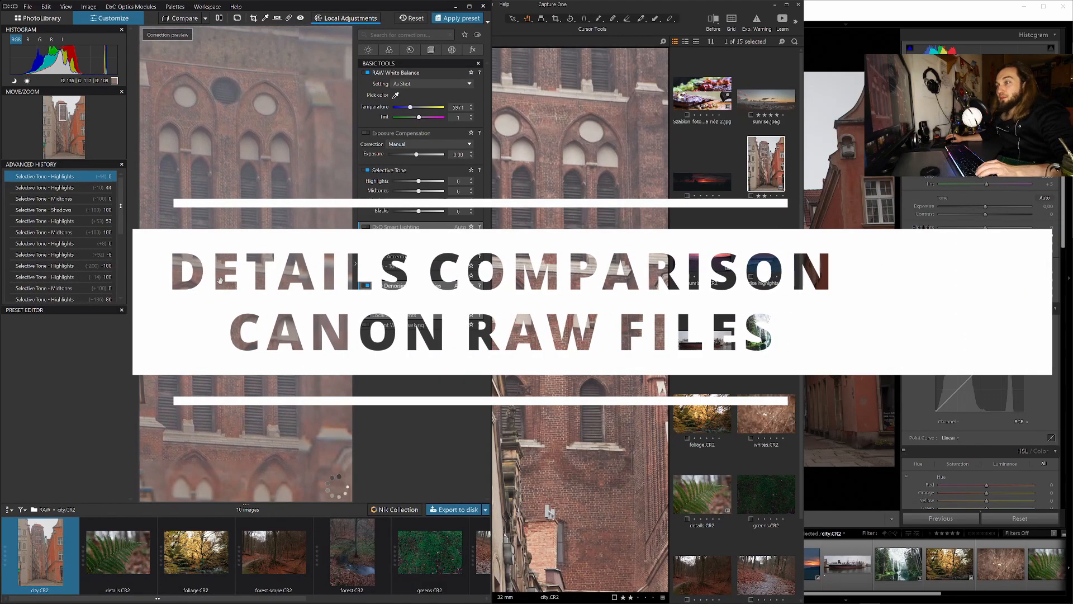
{"action": "left_click", "coordinate": [850, 46]}
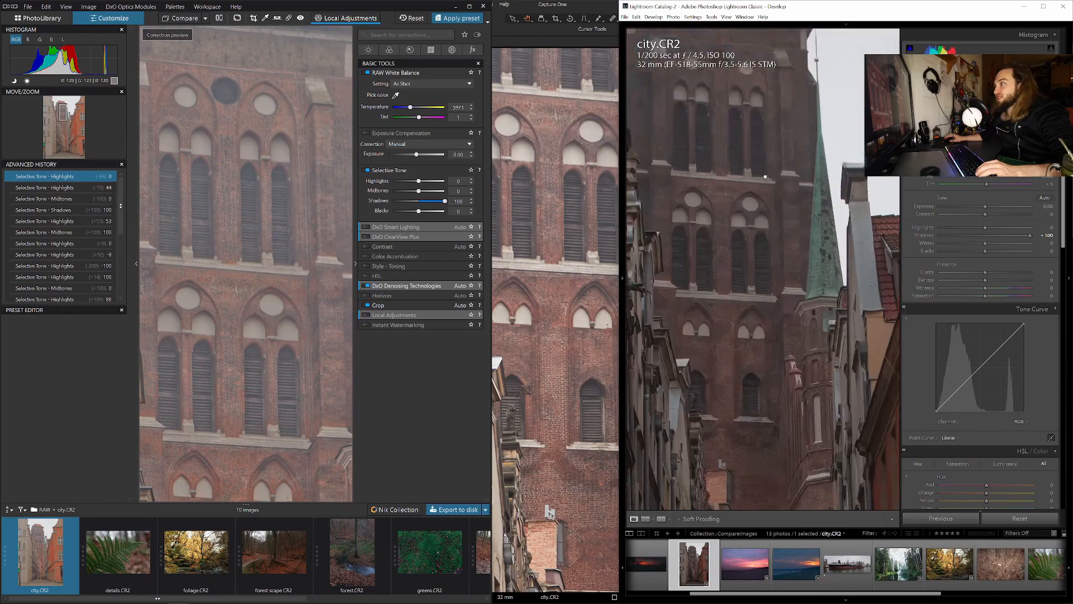
{"action": "left_click", "coordinate": [749, 167]}
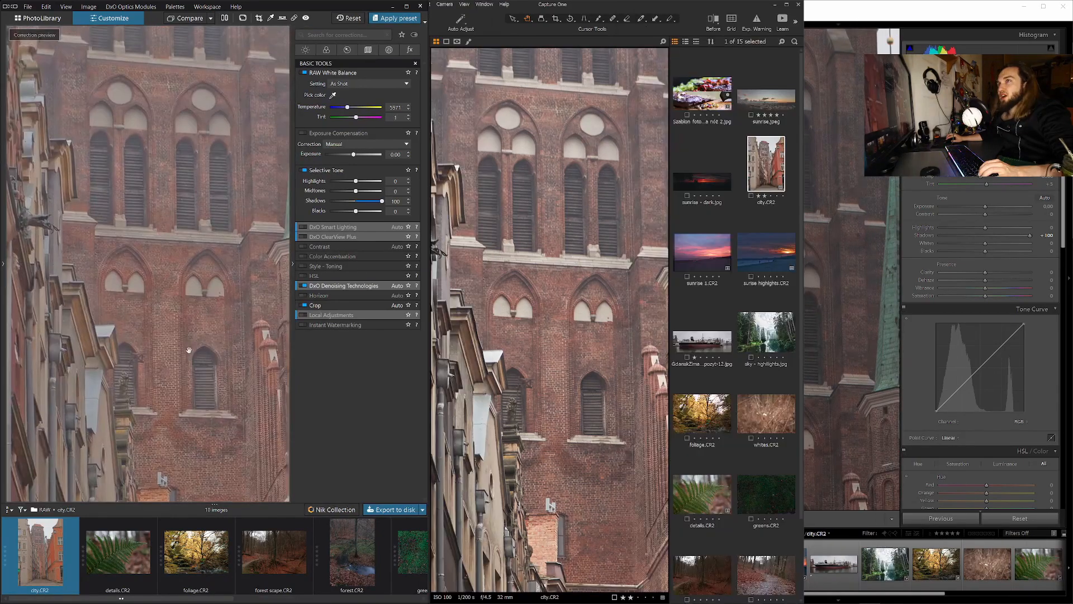
{"action": "left_click_drag", "start_coordinate": [578, 309], "coordinate": [573, 279]}
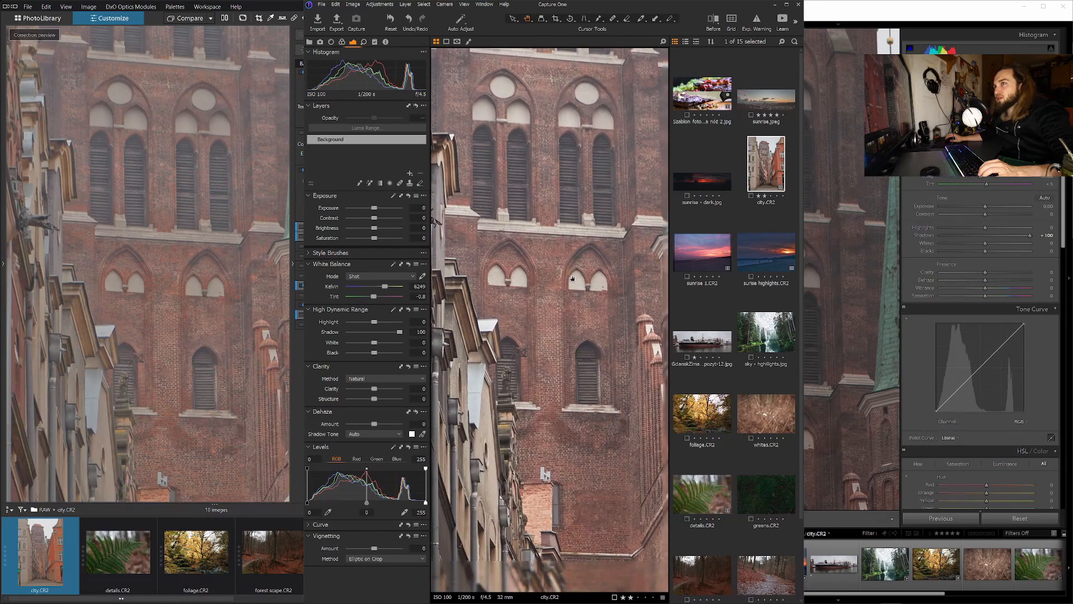
Compare the tower's brick detail and noise between Capture One and Lightroom, realigning Lightroom's zoomed view with the others.
{"action": "left_click", "coordinate": [871, 13]}
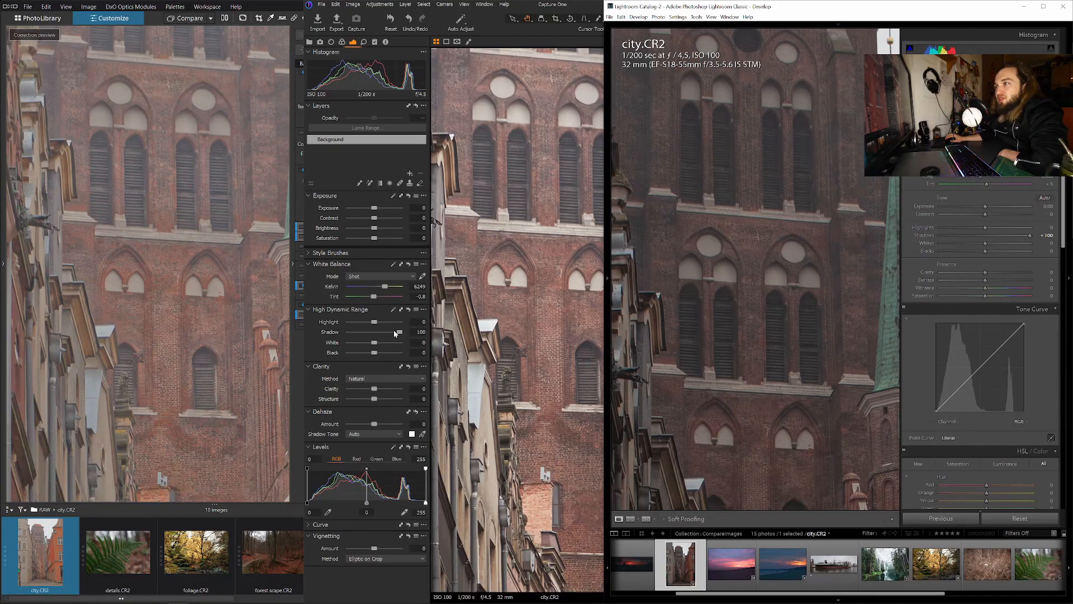
{"action": "left_click", "coordinate": [530, 294]}
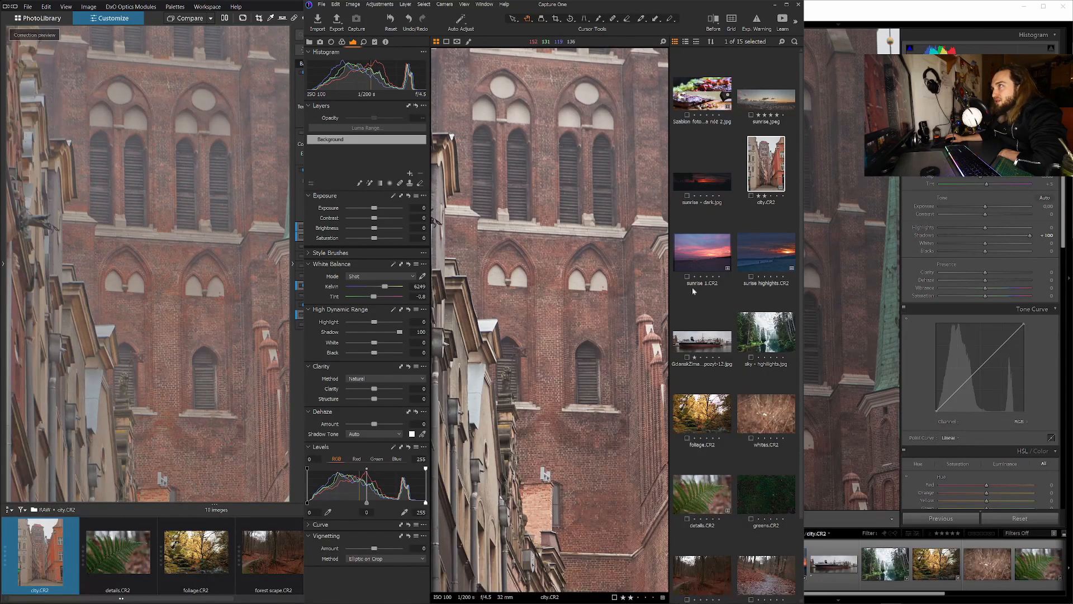
{"action": "left_click", "coordinate": [865, 250]}
{"action": "left_click", "coordinate": [758, 182]}
{"action": "left_click", "coordinate": [756, 186]}
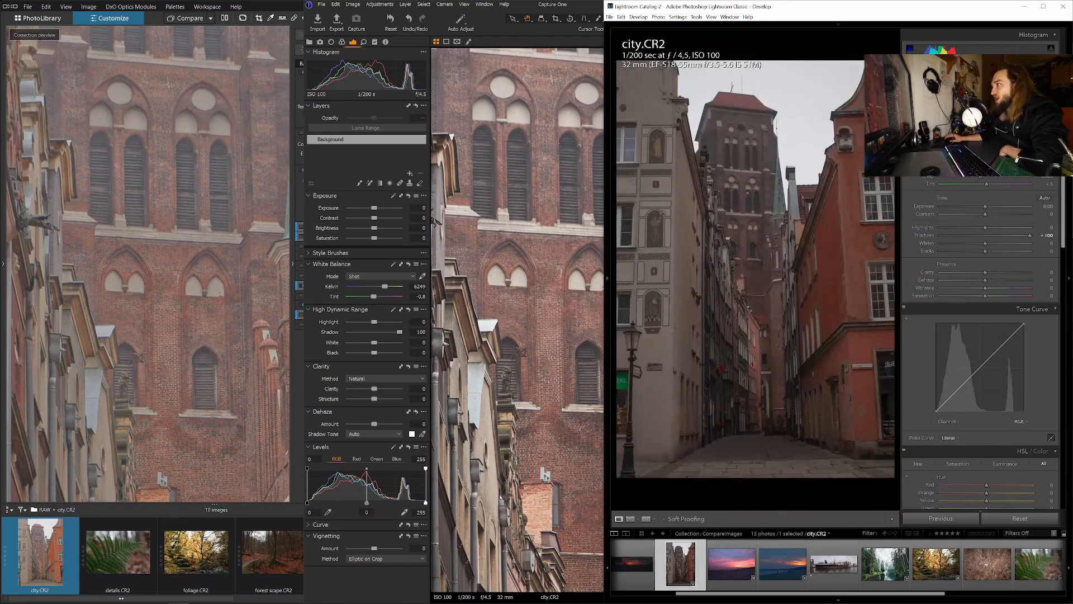
{"action": "left_click", "coordinate": [740, 209]}
{"action": "left_click_drag", "start_coordinate": [724, 213], "coordinate": [754, 188]}
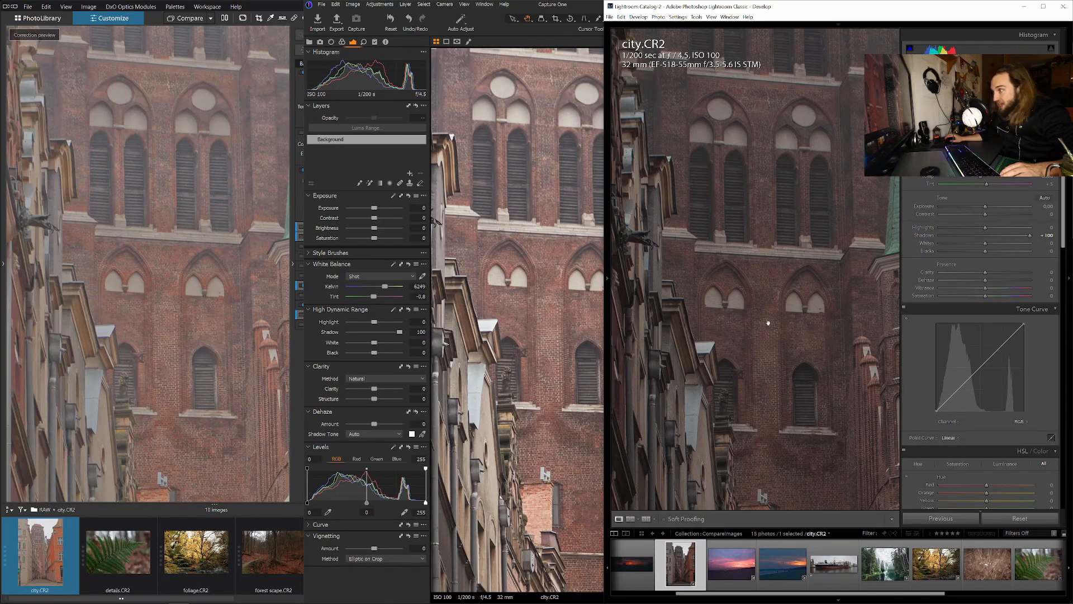
Set Lightroom's Clarity to +17, trying Exposure at +1.60 and Dehaze at +36 and resetting those two to 0.
{"action": "left_click_drag", "start_coordinate": [985, 206], "coordinate": [1002, 207]}
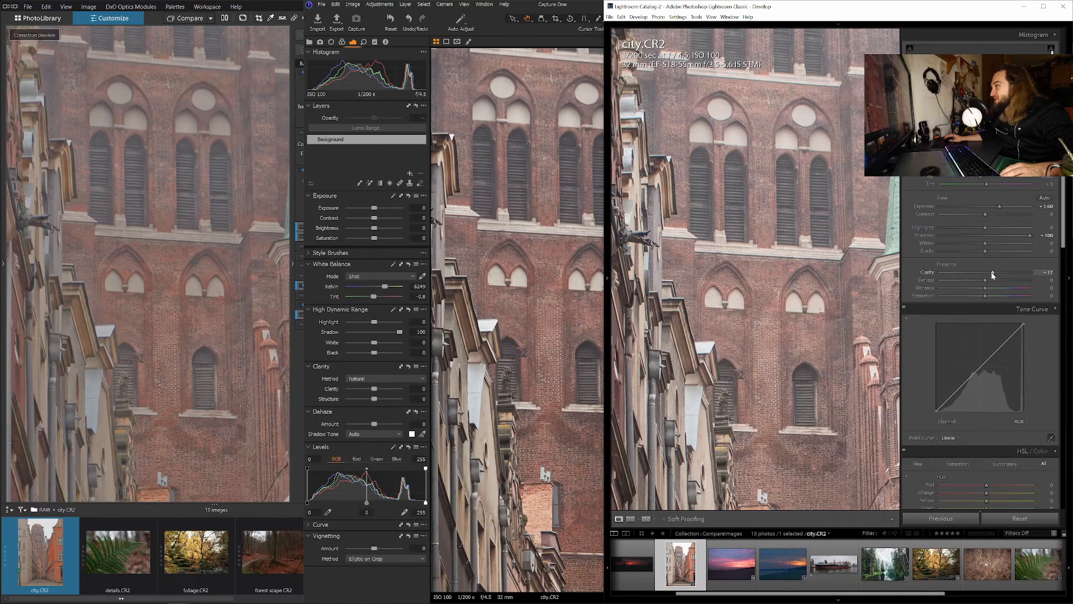
{"action": "left_click_drag", "start_coordinate": [985, 281], "coordinate": [1000, 282]}
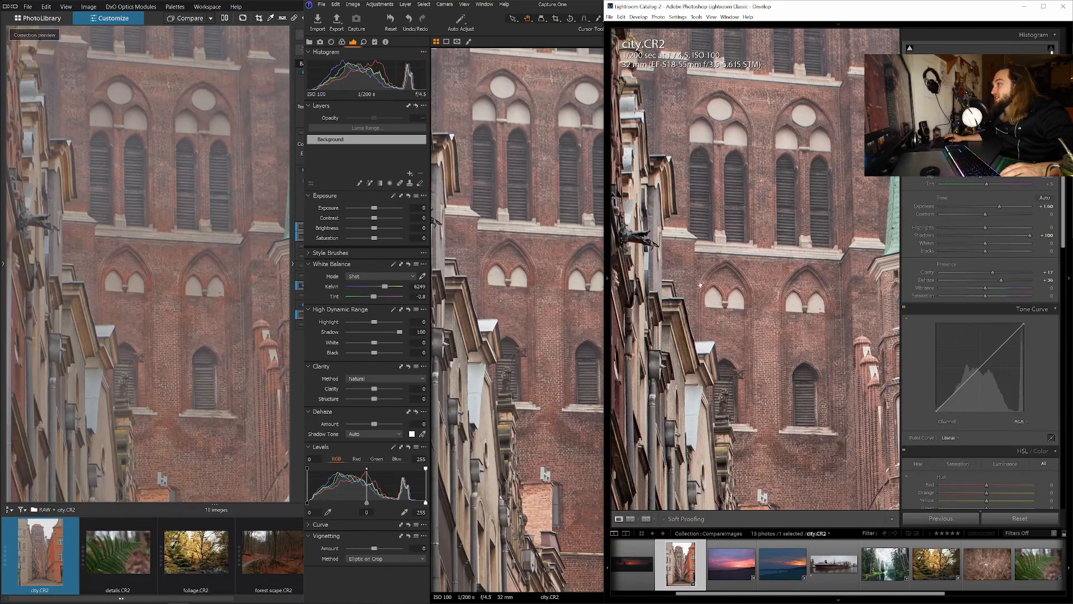
{"action": "double_click", "coordinate": [1004, 281]}
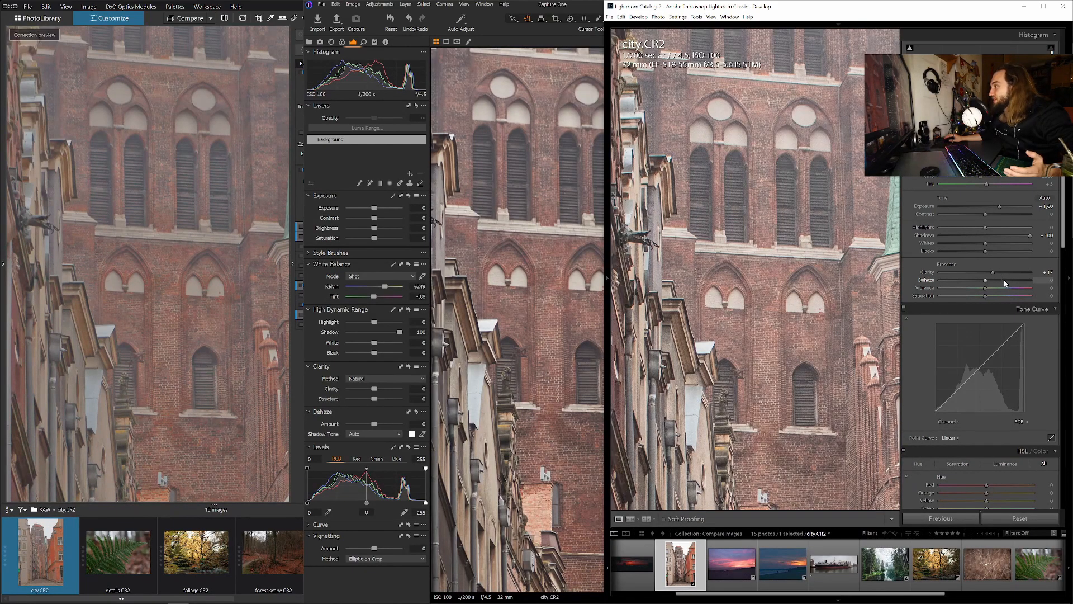
{"action": "double_click", "coordinate": [1006, 208]}
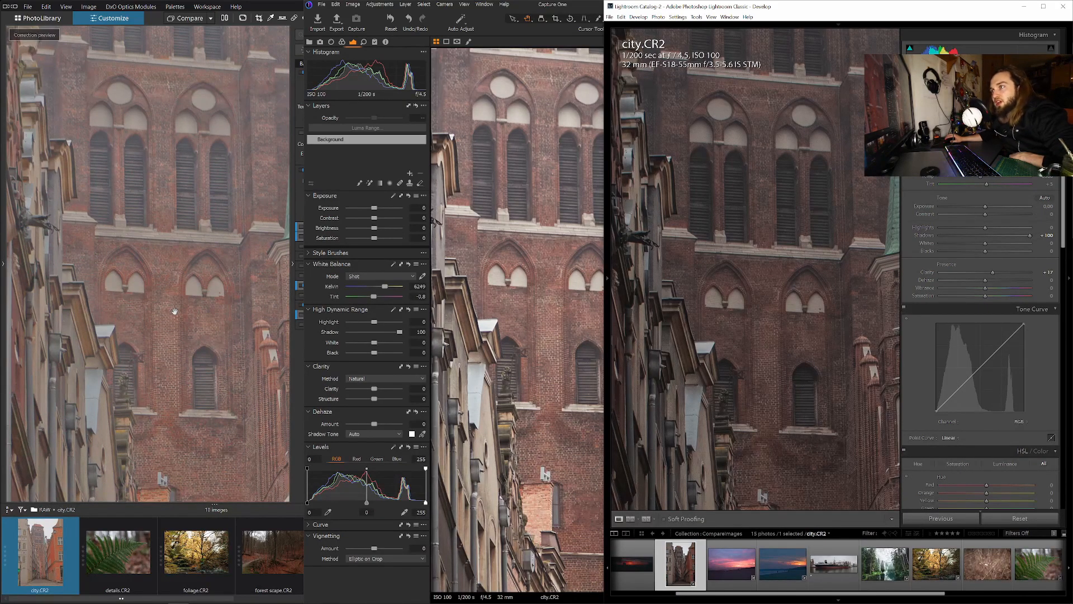
Match Lightroom's look to PhotoLab with Exposure at +1.20 and Dehaze tried at +26 and reduced to +11.
{"action": "left_click", "coordinate": [174, 311]}
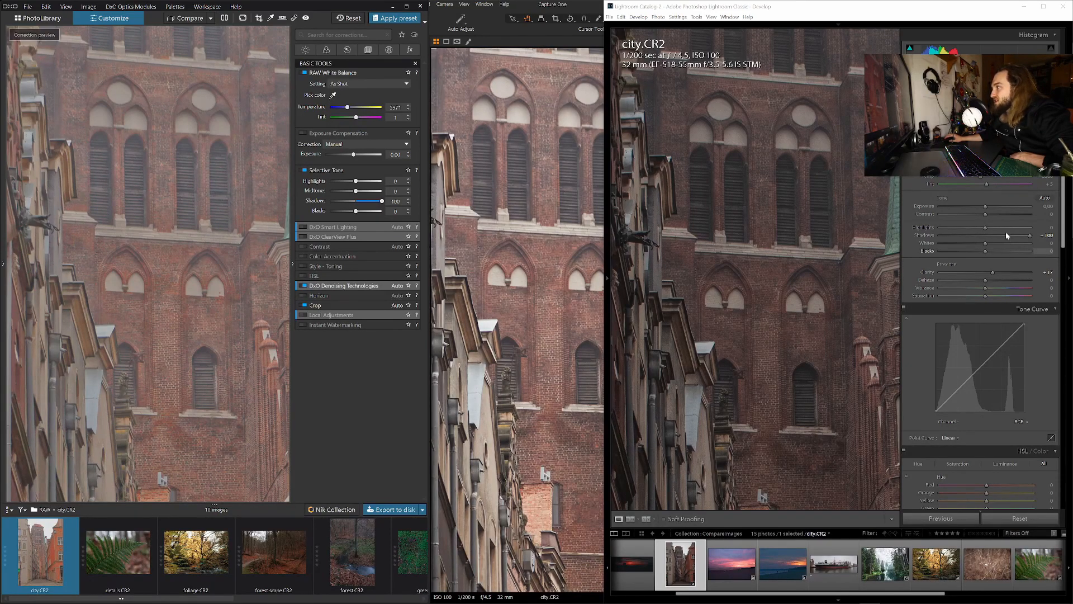
{"action": "left_click_drag", "start_coordinate": [986, 206], "coordinate": [995, 206]}
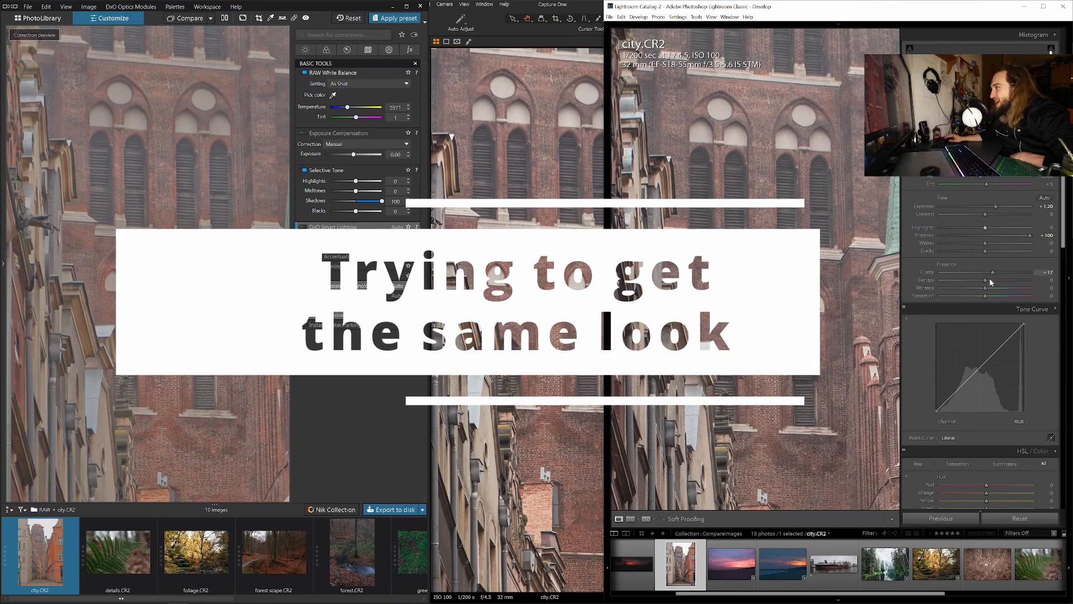
{"action": "left_click_drag", "start_coordinate": [984, 280], "coordinate": [997, 278]}
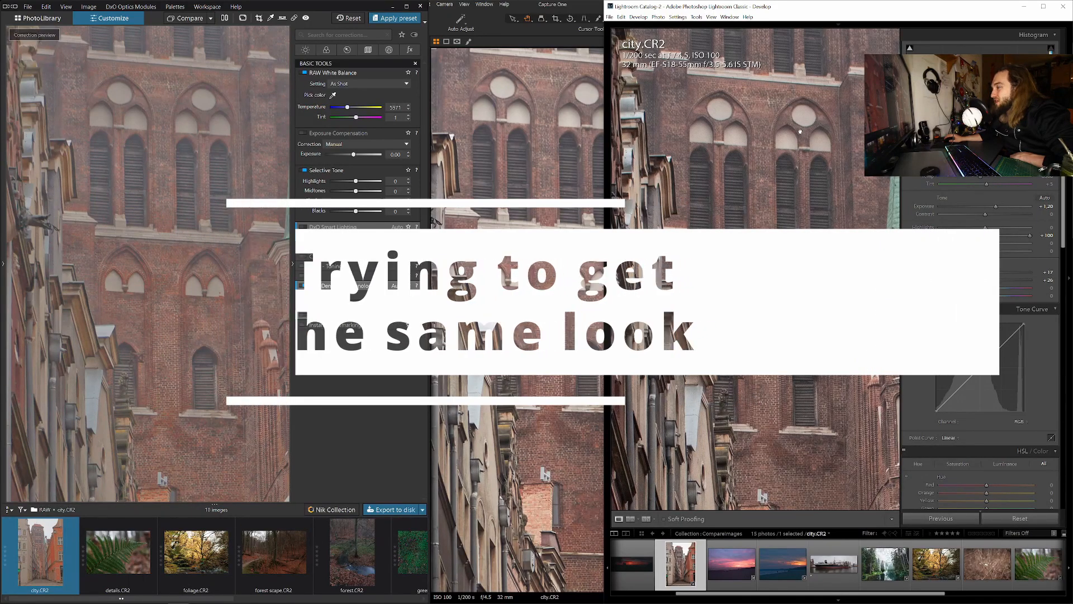
{"action": "left_click_drag", "start_coordinate": [727, 328], "coordinate": [751, 324]}
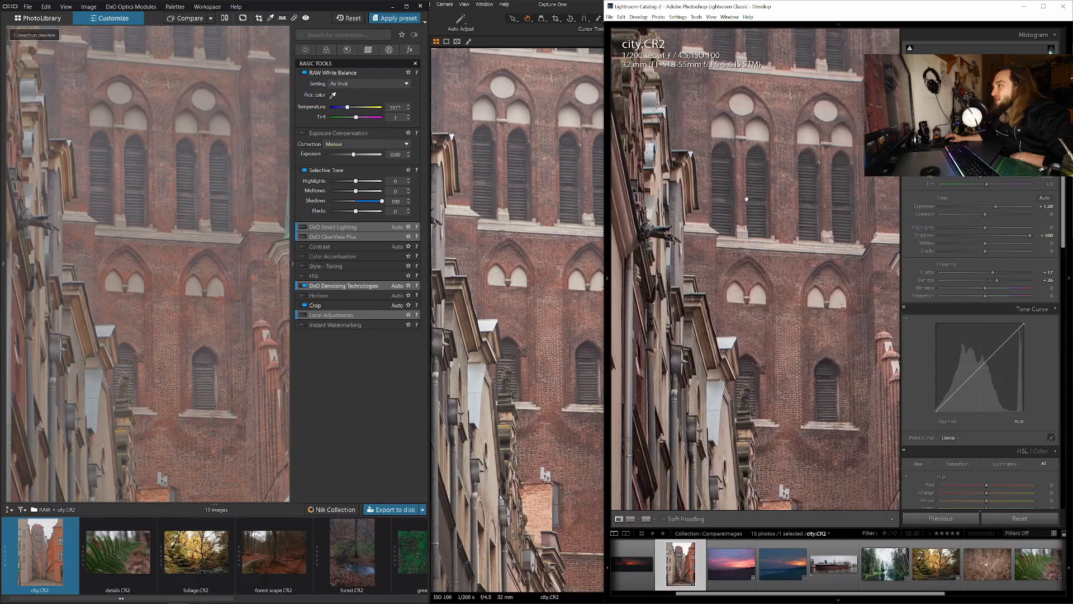
{"action": "double_click", "coordinate": [993, 272]}
{"action": "left_click_drag", "start_coordinate": [994, 280], "coordinate": [994, 273]}
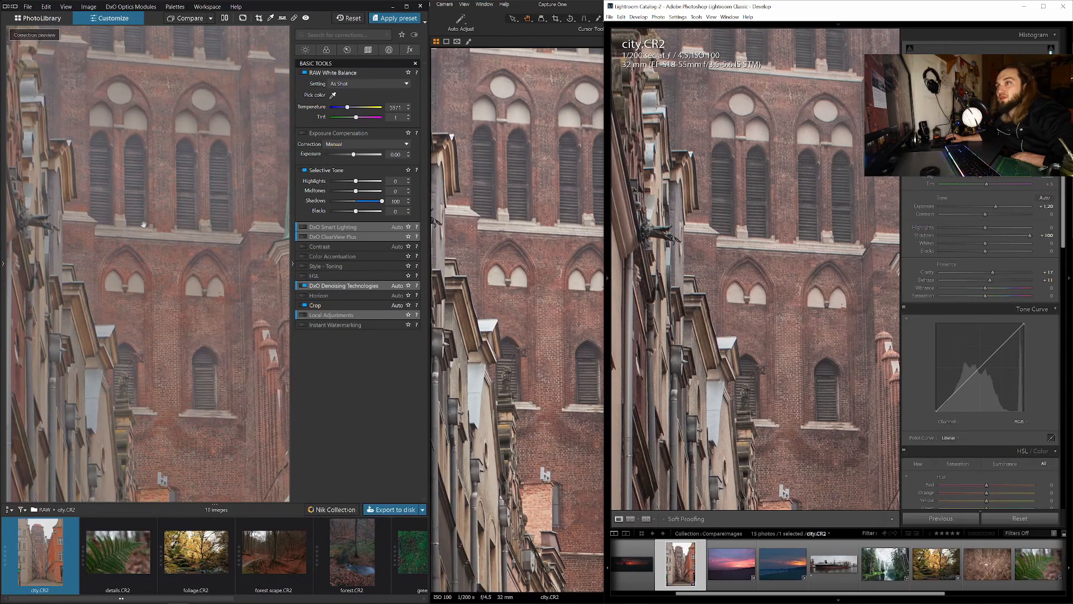
In PhotoLab, lower Shadows to about 93 and apply the automatic Microcontrast value of 16.
{"action": "left_click_drag", "start_coordinate": [381, 201], "coordinate": [375, 202]}
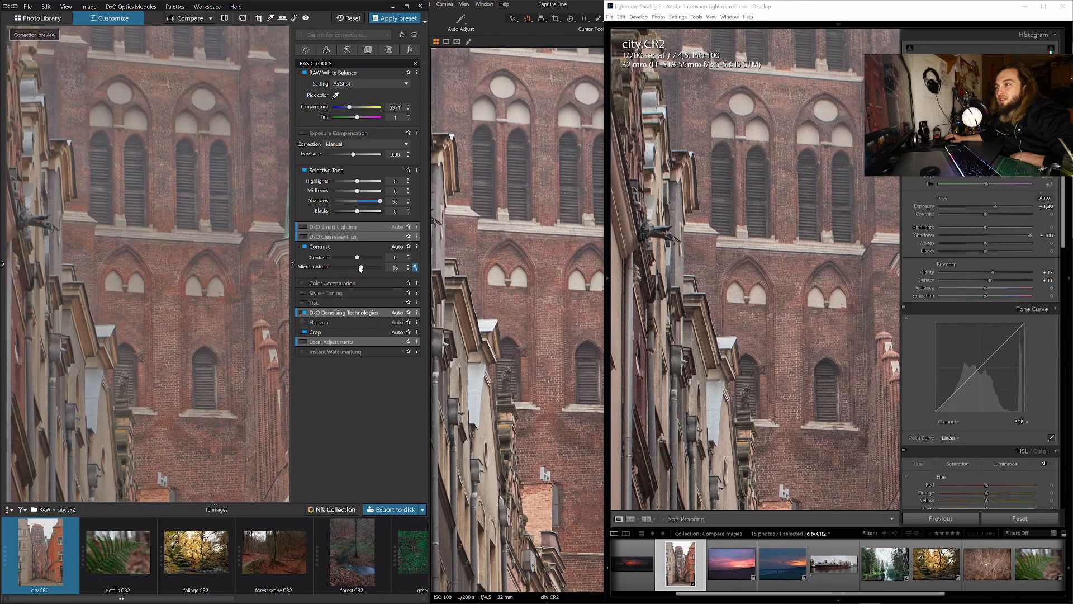
{"action": "double_click", "coordinate": [360, 268]}
{"action": "left_click", "coordinate": [415, 271]}
{"action": "left_click_drag", "start_coordinate": [213, 200], "coordinate": [219, 186]}
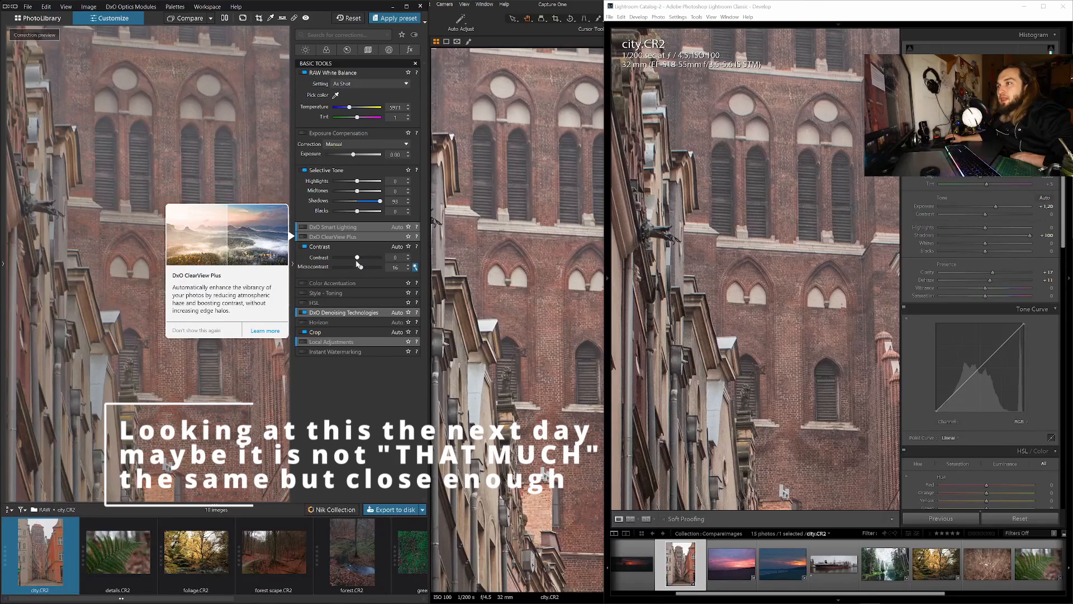
Raise PhotoLab's Contrast gradually to 29.
{"action": "left_click_drag", "start_coordinate": [358, 257], "coordinate": [361, 259]}
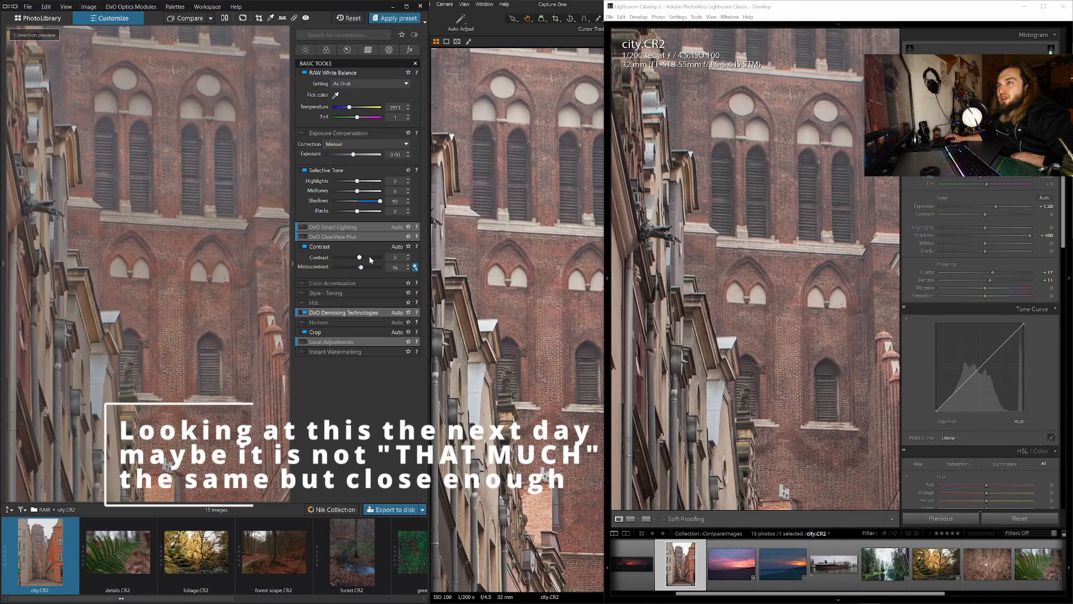
{"action": "left_click", "coordinate": [408, 256]}
{"action": "left_click", "coordinate": [408, 256]}
{"action": "left_click", "coordinate": [409, 256]}
{"action": "left_click", "coordinate": [409, 256]}
{"action": "left_click", "coordinate": [409, 257]}
{"action": "left_click", "coordinate": [408, 256]}
{"action": "left_click", "coordinate": [409, 256]}
{"action": "left_click", "coordinate": [409, 256]}
{"action": "left_click", "coordinate": [409, 256]}
{"action": "left_click", "coordinate": [409, 256]}
{"action": "left_click", "coordinate": [409, 256]}
{"action": "left_click", "coordinate": [408, 256]}
{"action": "left_click", "coordinate": [408, 256]}
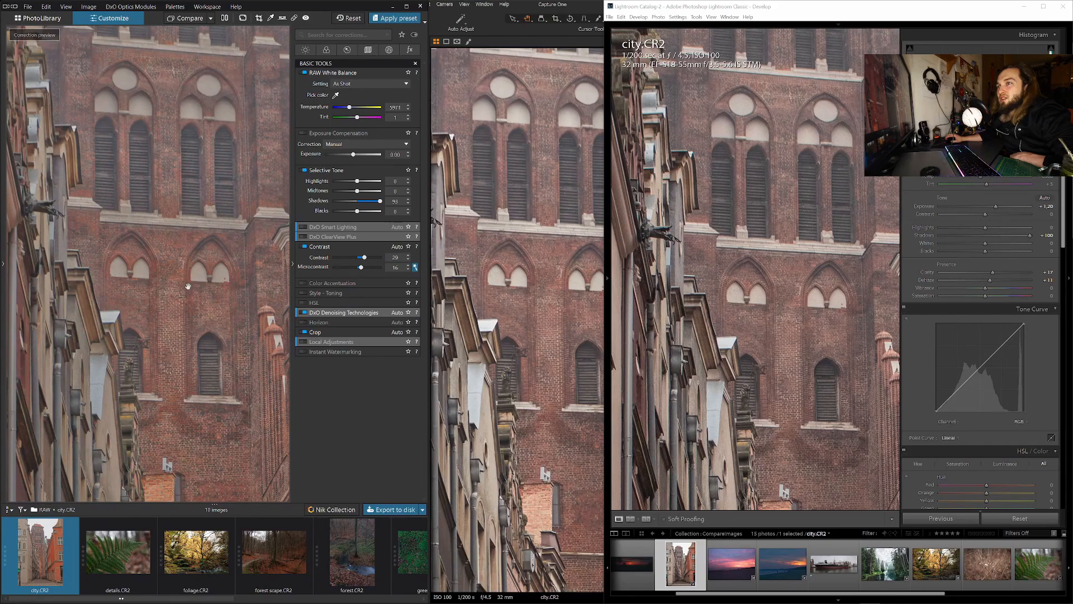
Show the DxO ClearView Plus and Smart Lighting settings, try ClearView Plus at Intensity 67 and reset it to 50.
{"action": "mouse_move", "coordinate": [306, 317]}
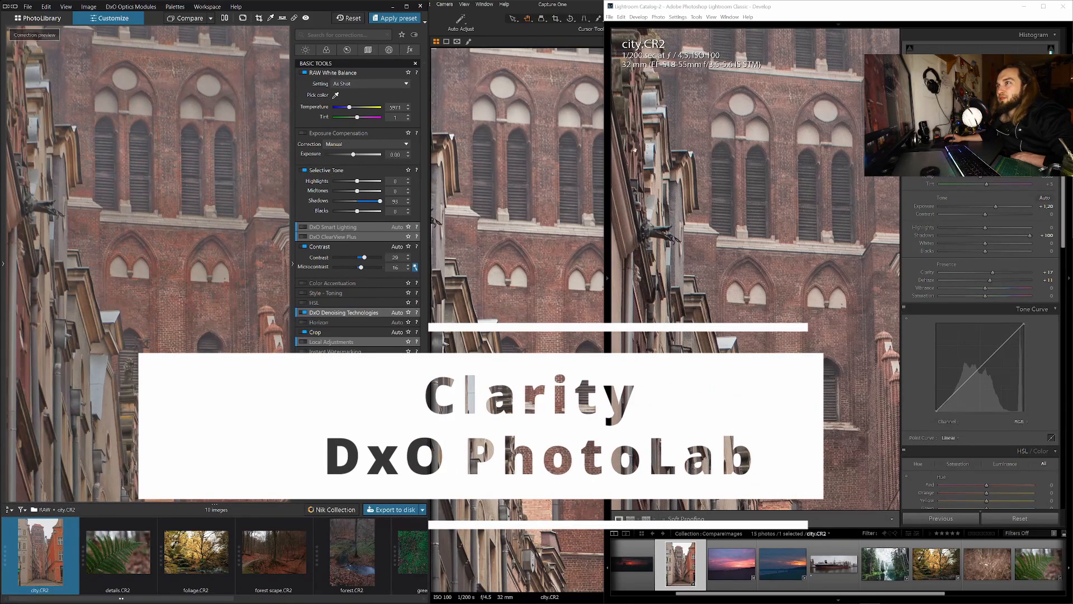
{"action": "left_click", "coordinate": [341, 238]}
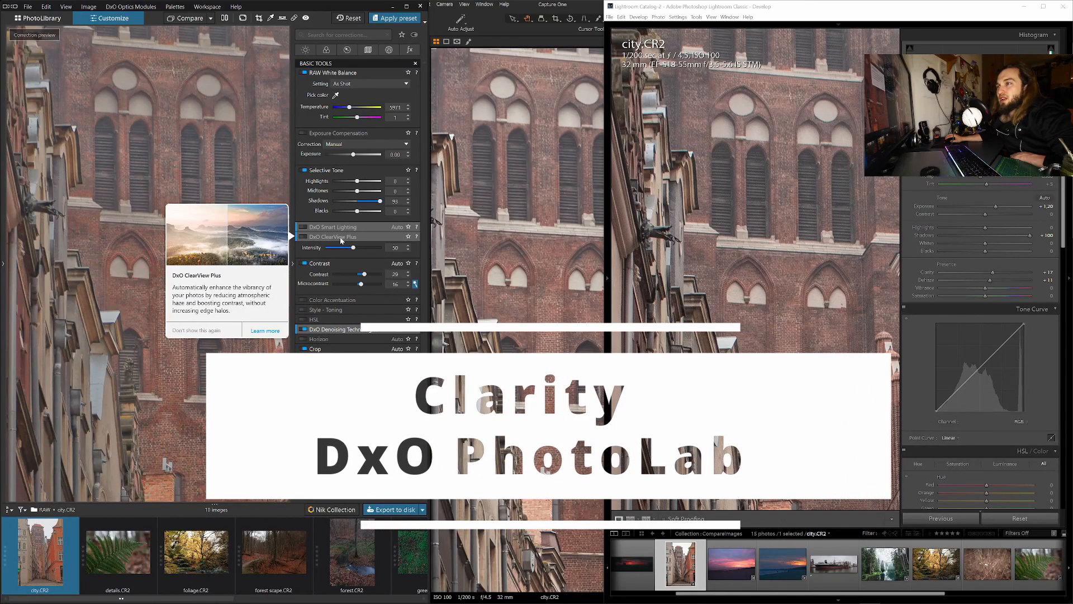
{"action": "left_click", "coordinate": [342, 228]}
{"action": "mouse_move", "coordinate": [302, 276]}
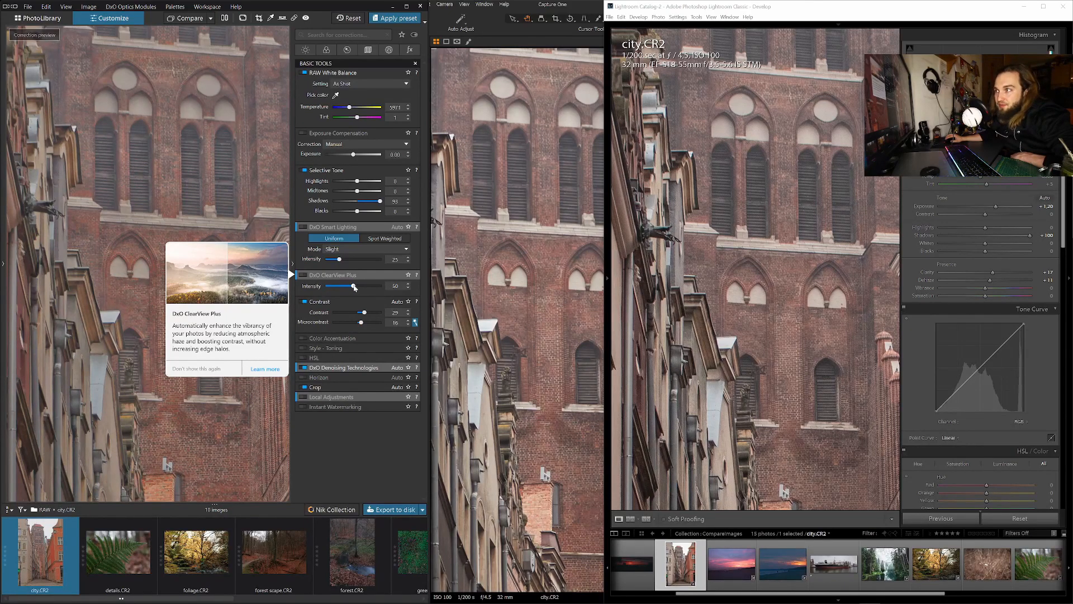
{"action": "left_click_drag", "start_coordinate": [353, 288], "coordinate": [363, 287]}
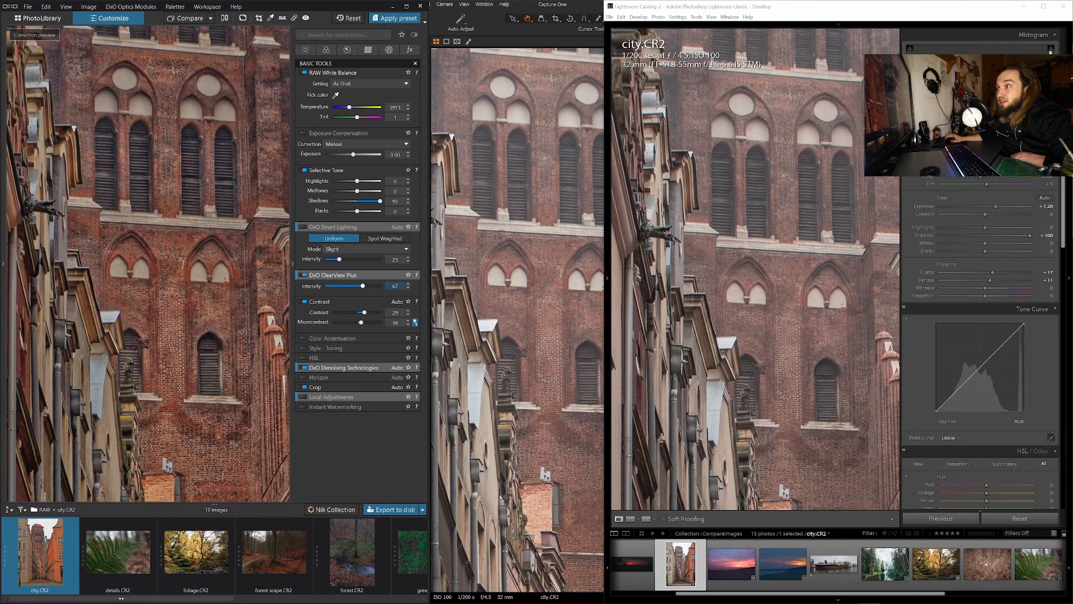
{"action": "double_click", "coordinate": [306, 285]}
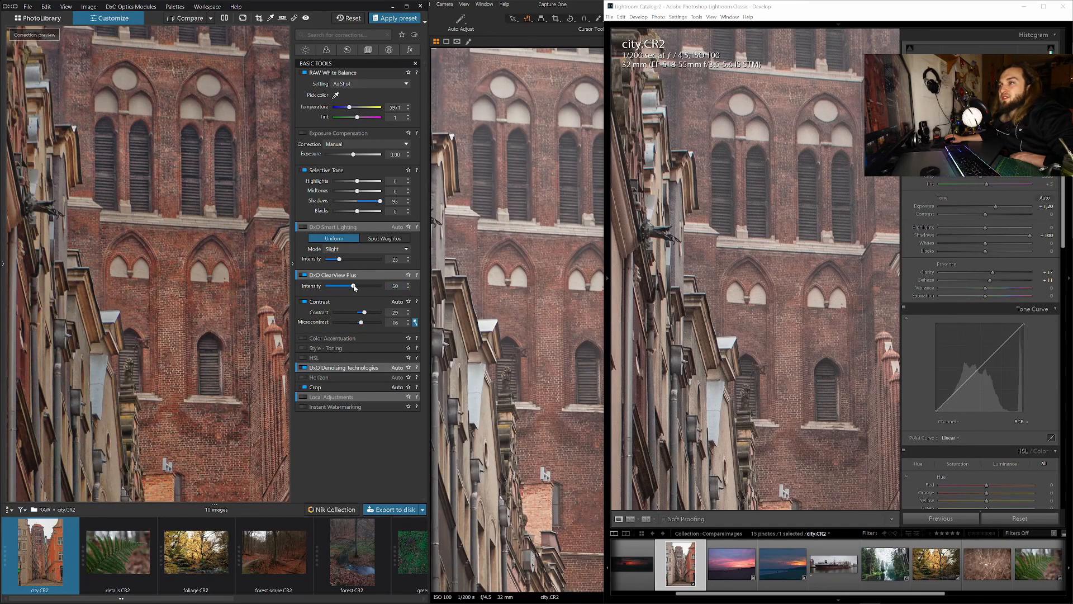
Compare the tower with ClearView Plus off and on, and lower its Intensity to 18.
{"action": "left_click", "coordinate": [305, 276]}
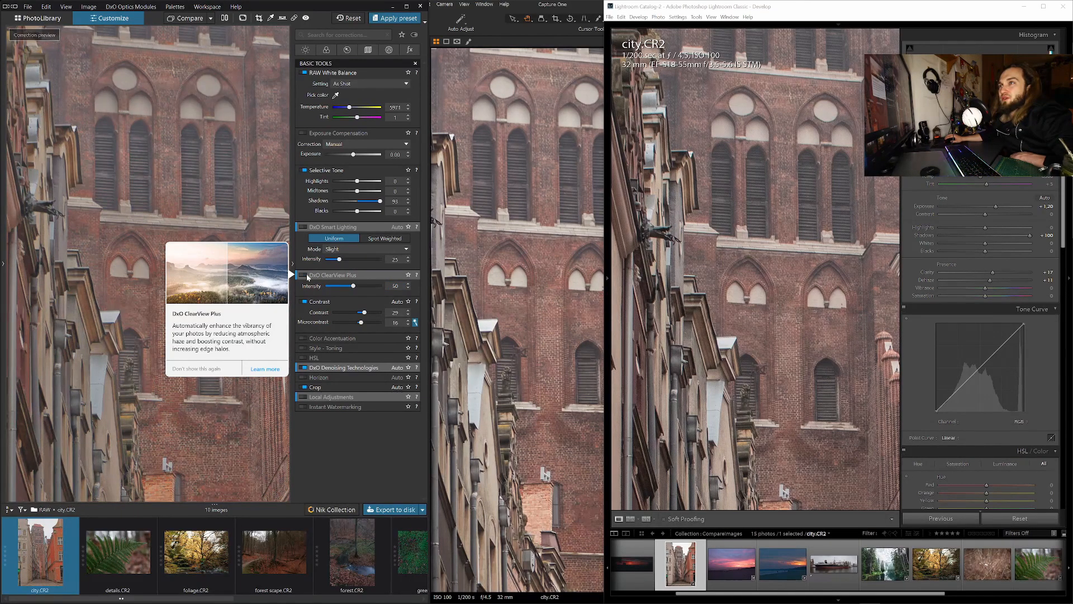
{"action": "left_click", "coordinate": [307, 276]}
{"action": "left_click_drag", "start_coordinate": [353, 286], "coordinate": [341, 285]}
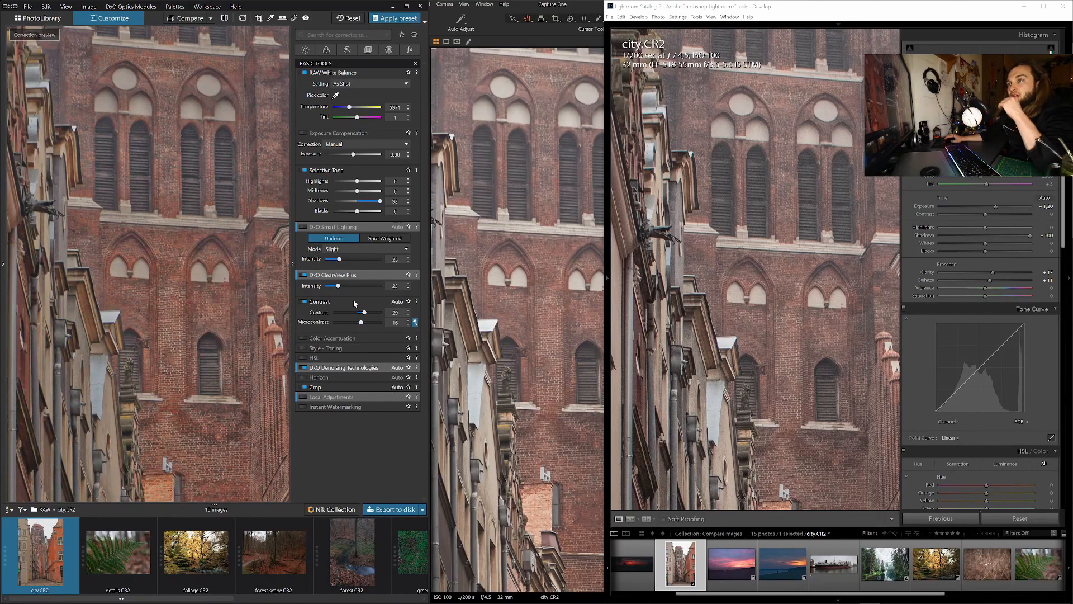
{"action": "left_click_drag", "start_coordinate": [342, 286], "coordinate": [339, 287]}
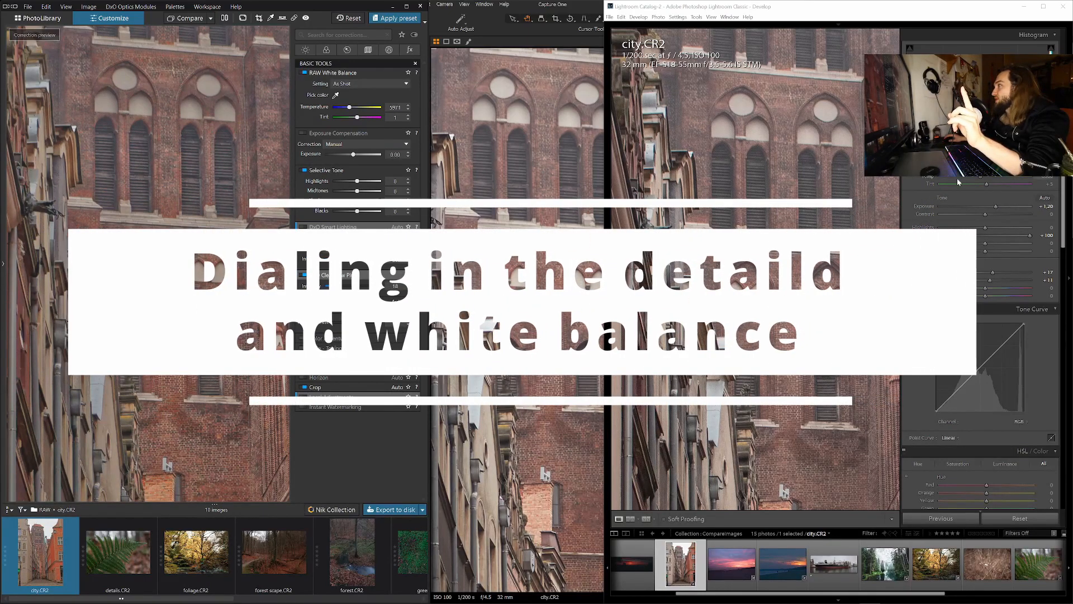
Switch to Capture One and set the white balance Kelvin value to 6500 after undoing a trial at 6549.
{"action": "left_click", "coordinate": [501, 21]}
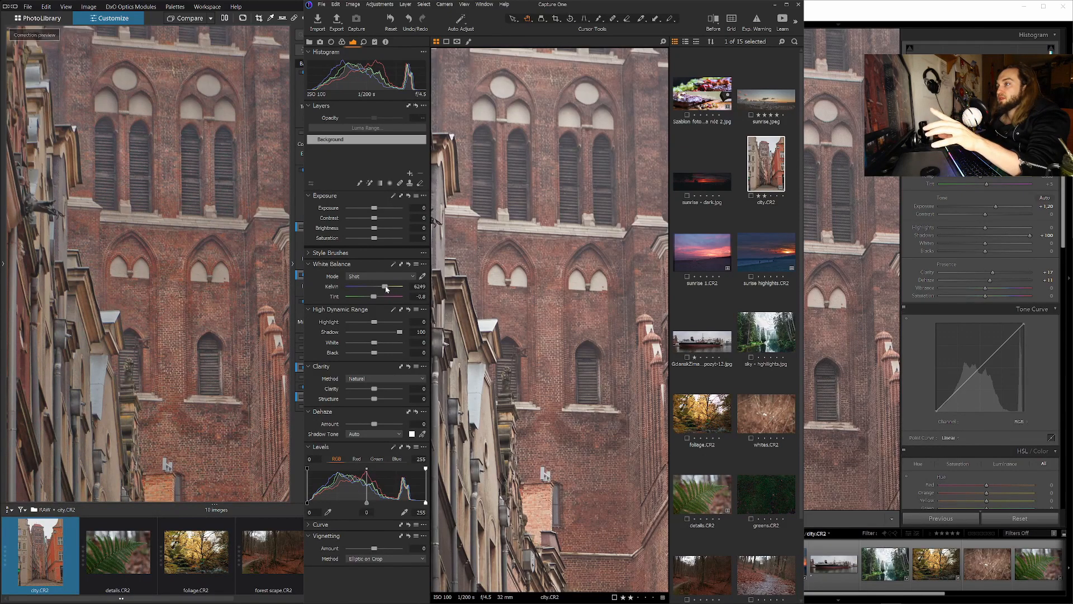
{"action": "scroll", "coordinate": [419, 287], "scroll_direction": "up", "scroll_amount": 3}
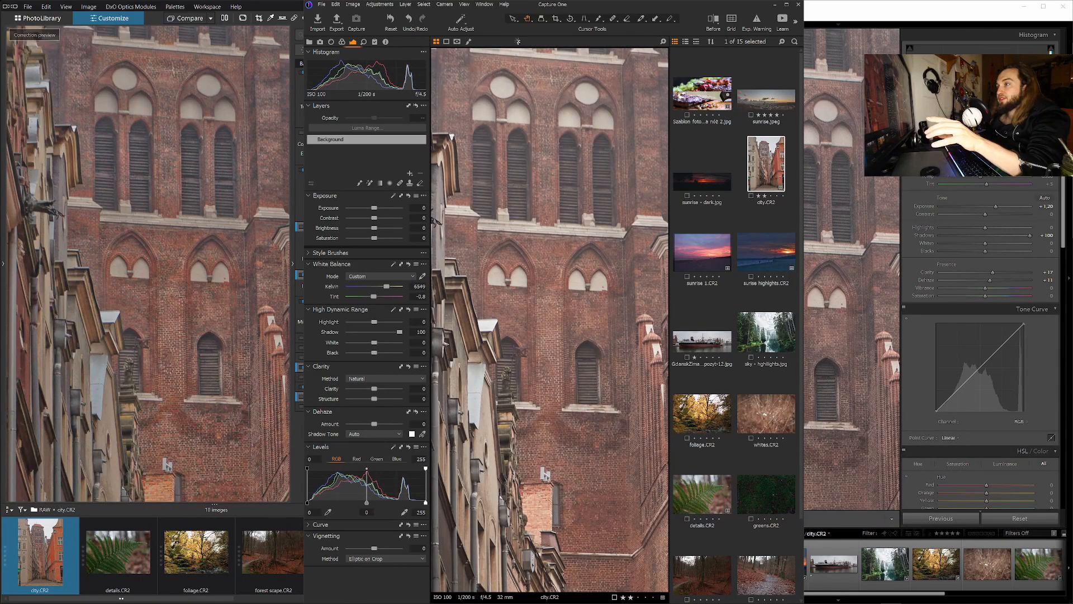
{"action": "key", "text": "ctrl+z"}
{"action": "double_click", "coordinate": [417, 286]}
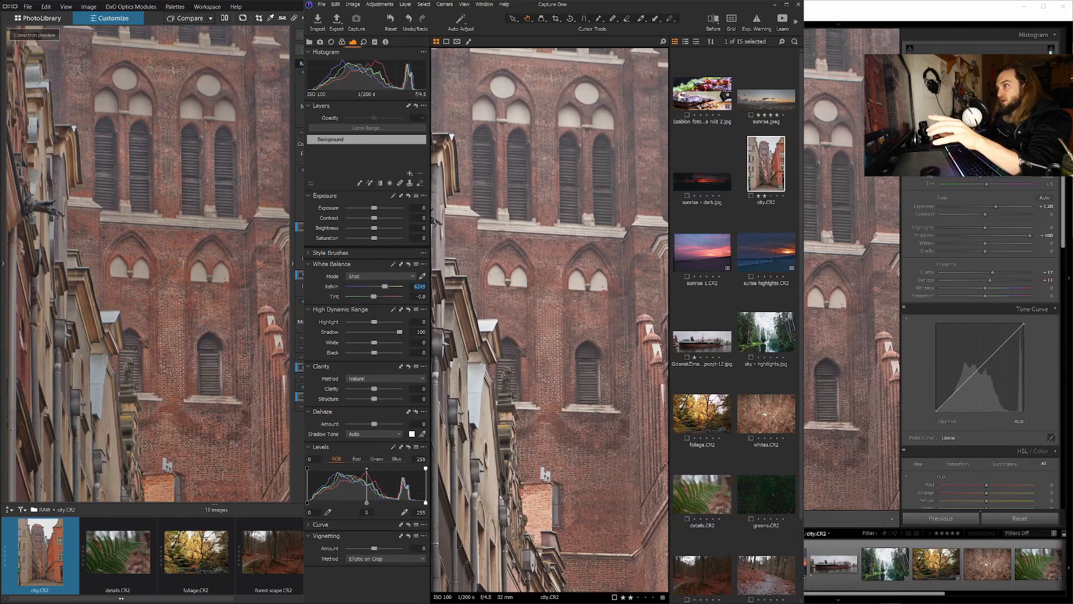
{"action": "type", "text": "6500"}
{"action": "key", "text": "Return"}
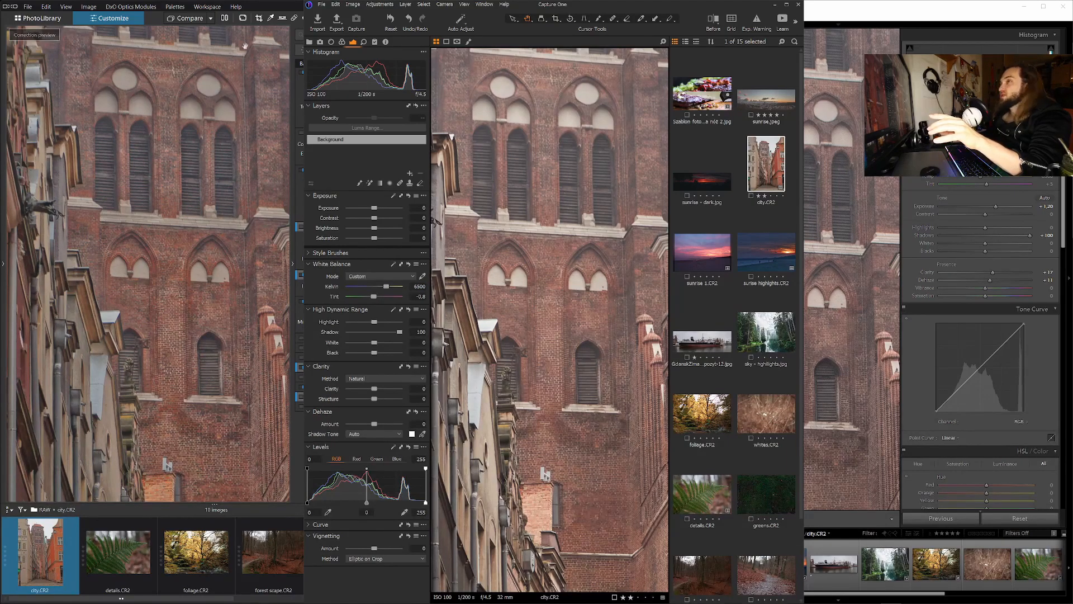
Switch to PhotoLab and set the RAW White Balance temperature to 6500.
{"action": "left_click", "coordinate": [272, 9]}
{"action": "left_click", "coordinate": [395, 107]}
{"action": "double_click", "coordinate": [394, 108]}
{"action": "type", "text": "6500"}
{"action": "key", "text": "Return"}
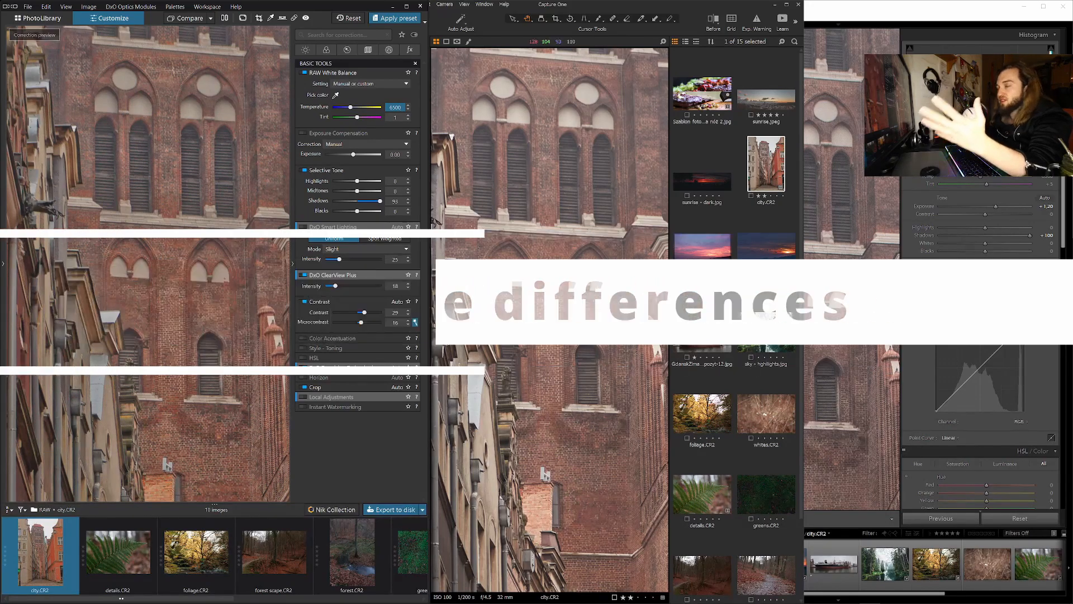
Compare the tower's colour in Lightroom and Capture One, and reframe Lightroom's zoomed view on the tower windows.
{"action": "left_click", "coordinate": [922, 327]}
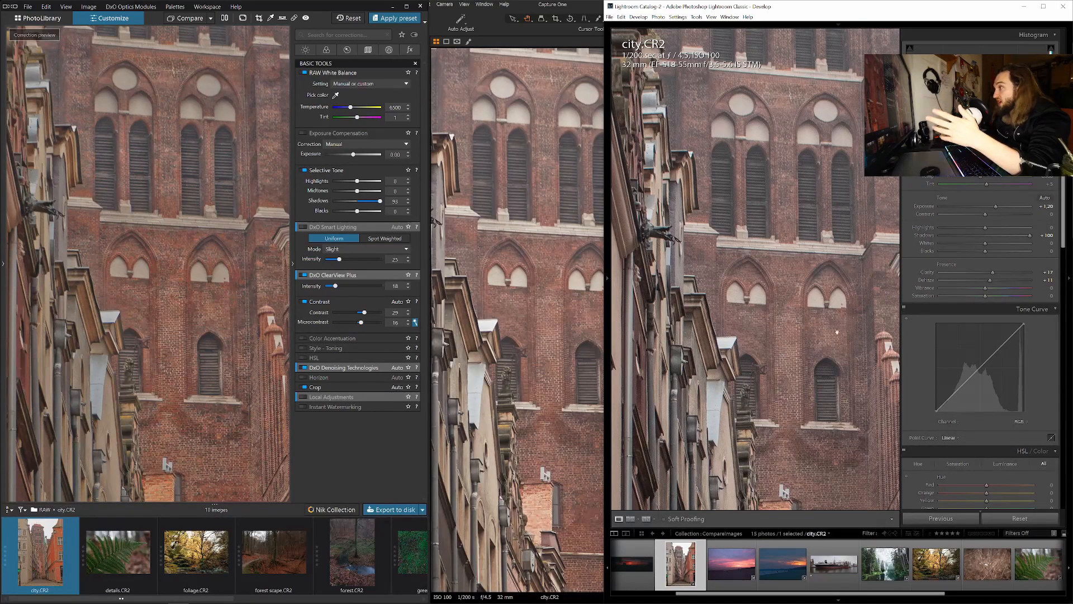
{"action": "left_click", "coordinate": [529, 324]}
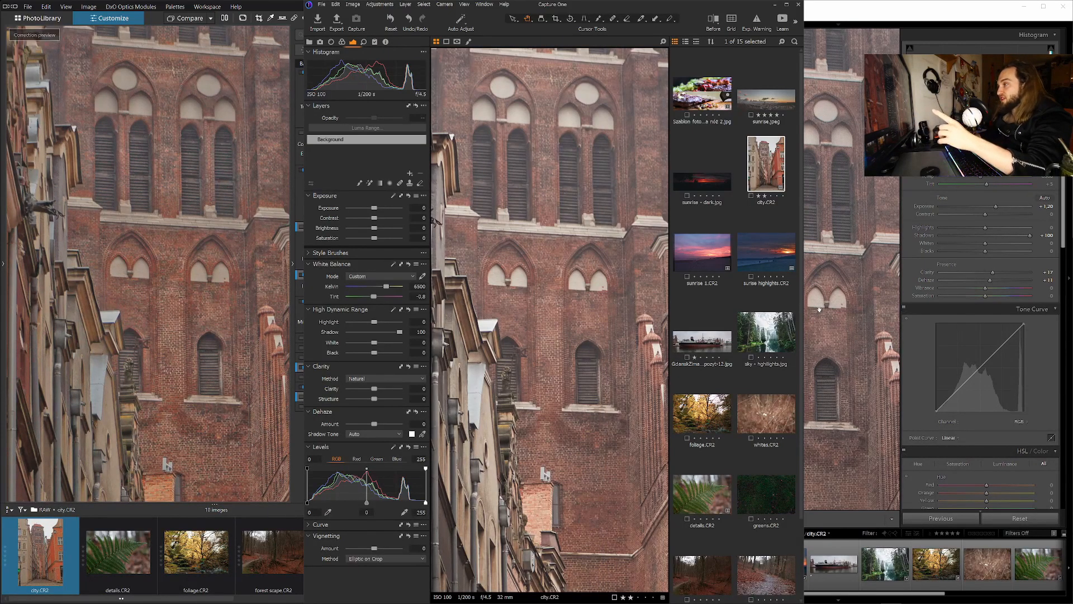
{"action": "left_click", "coordinate": [836, 313]}
{"action": "left_click", "coordinate": [751, 246]}
{"action": "left_click", "coordinate": [750, 245]}
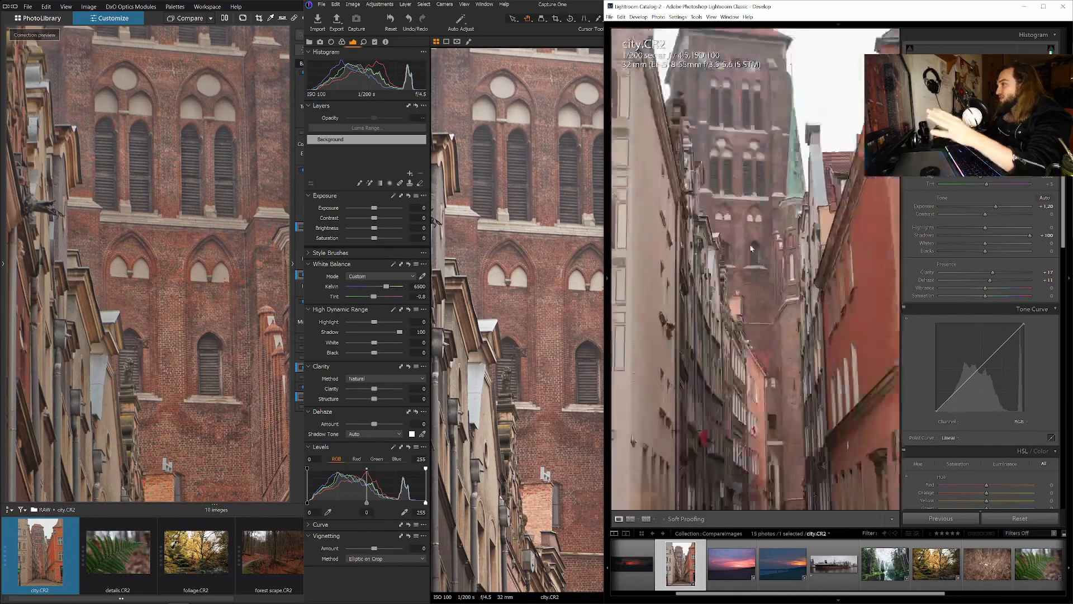
{"action": "left_click", "coordinate": [751, 245]}
{"action": "left_click_drag", "start_coordinate": [733, 167], "coordinate": [749, 292]}
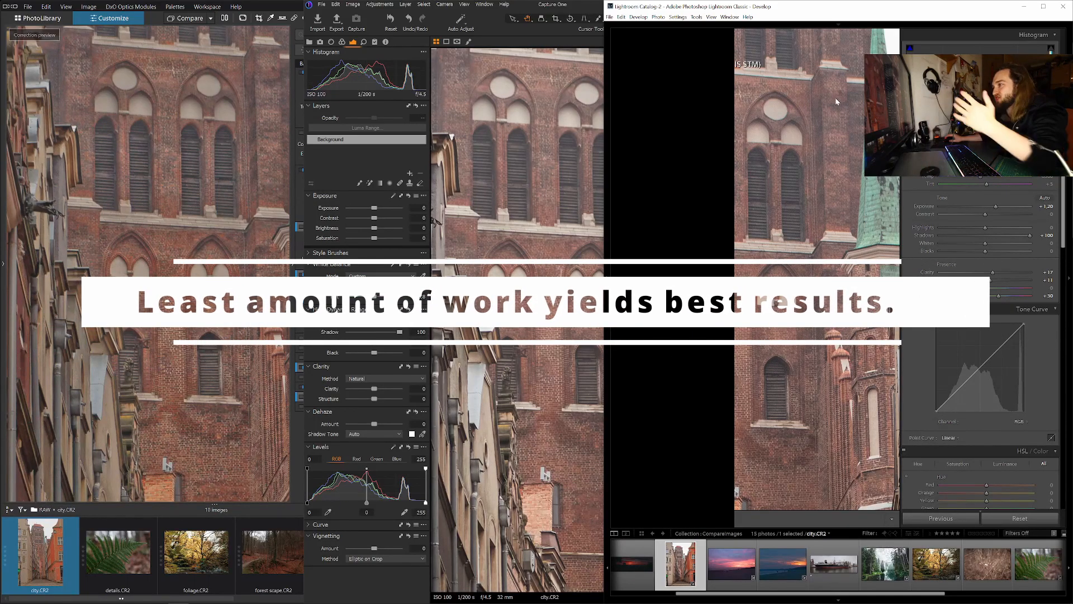
{"action": "mouse_move", "coordinate": [832, 34]}
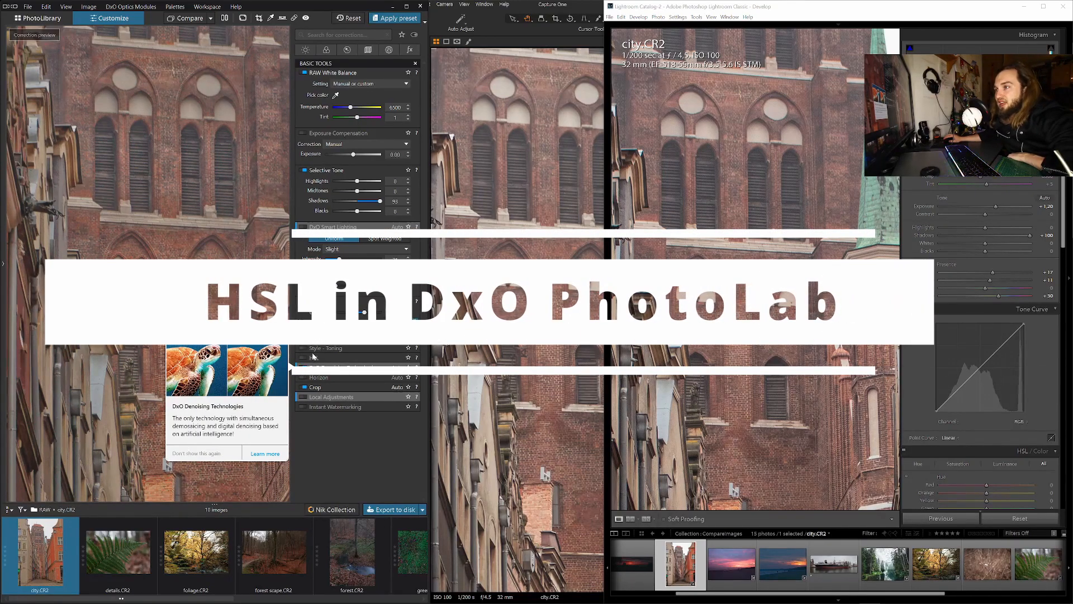
In PhotoLab, show the HSL tool's channels and color wheel.
{"action": "left_click", "coordinate": [304, 358]}
{"action": "left_click", "coordinate": [313, 359]}
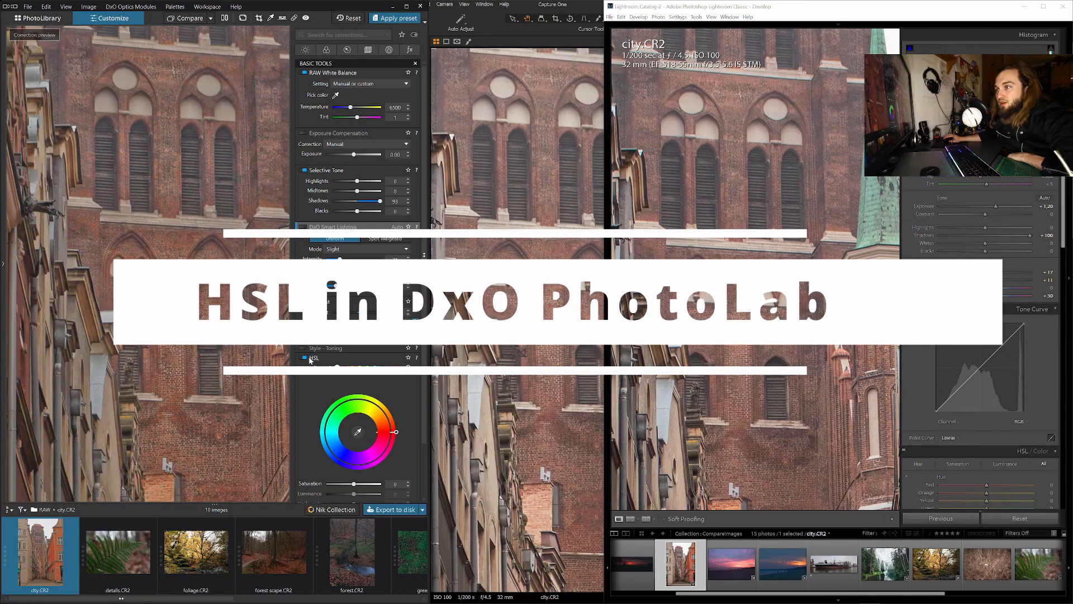
{"action": "scroll", "coordinate": [360, 382], "scroll_direction": "down", "scroll_amount": 1}
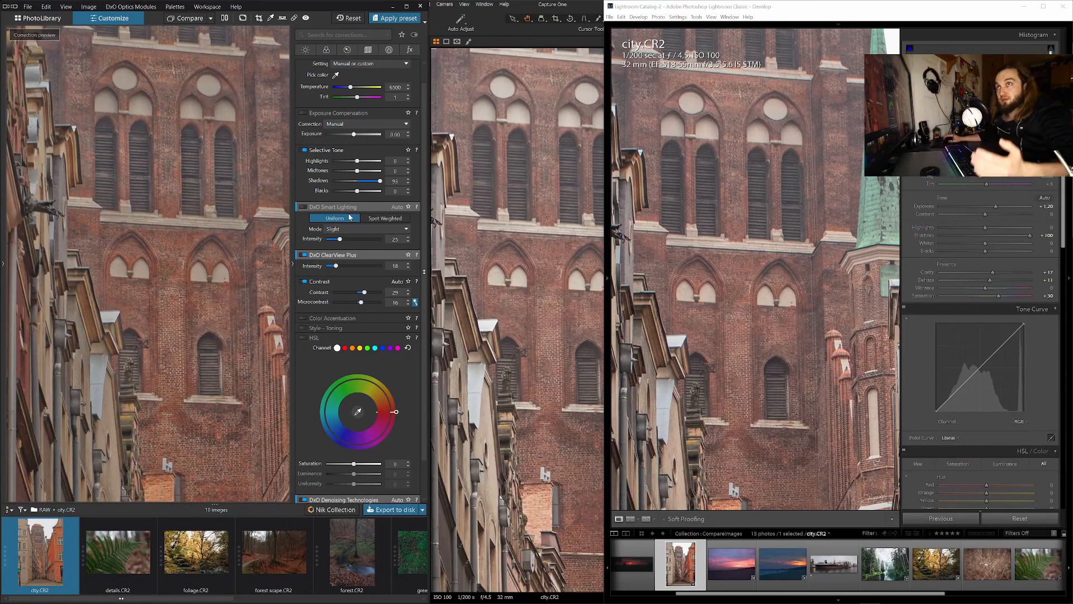
Look at the Style - Toning styles in PhotoLab and set Color Accentuation's Saturation to -22.
{"action": "left_click", "coordinate": [322, 330]}
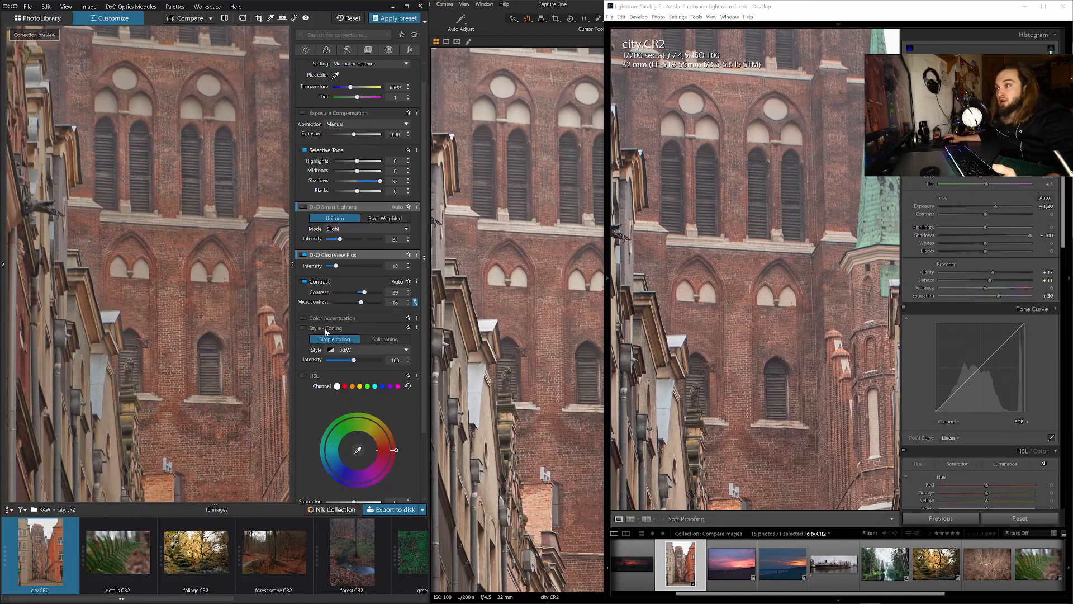
{"action": "left_click", "coordinate": [358, 351]}
{"action": "left_click", "coordinate": [362, 354]}
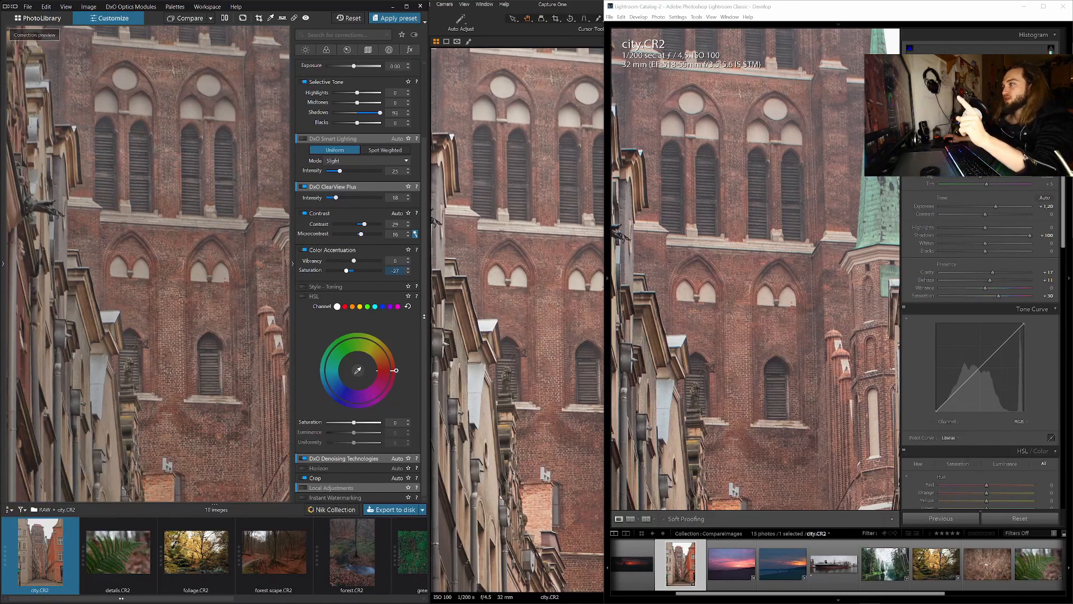
{"action": "left_click_drag", "start_coordinate": [346, 270], "coordinate": [348, 271]}
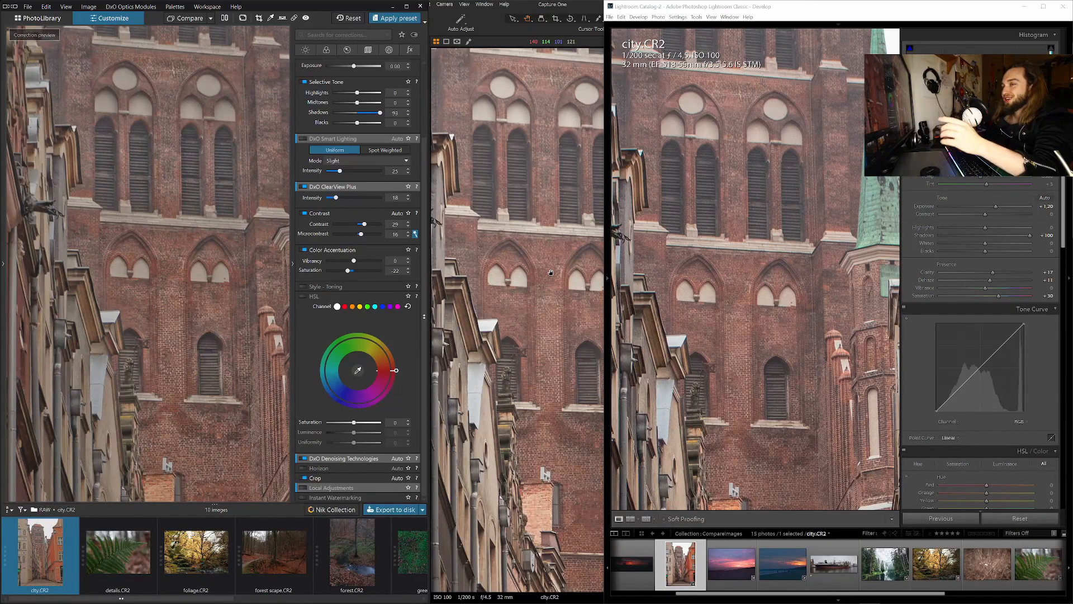
Zoom out to the whole street in PhotoLab and Capture One and compare the shadowed facades, checking PhotoLab's lower street up close.
{"action": "scroll", "coordinate": [246, 261], "scroll_direction": "down", "scroll_amount": 5}
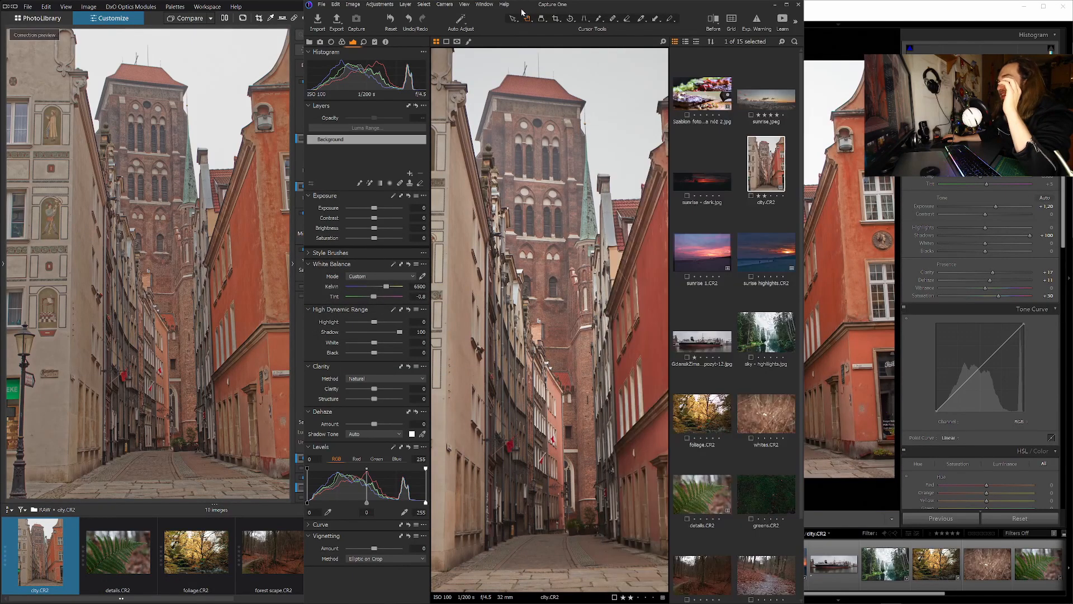
{"action": "left_click_drag", "start_coordinate": [525, 9], "coordinate": [510, 9]}
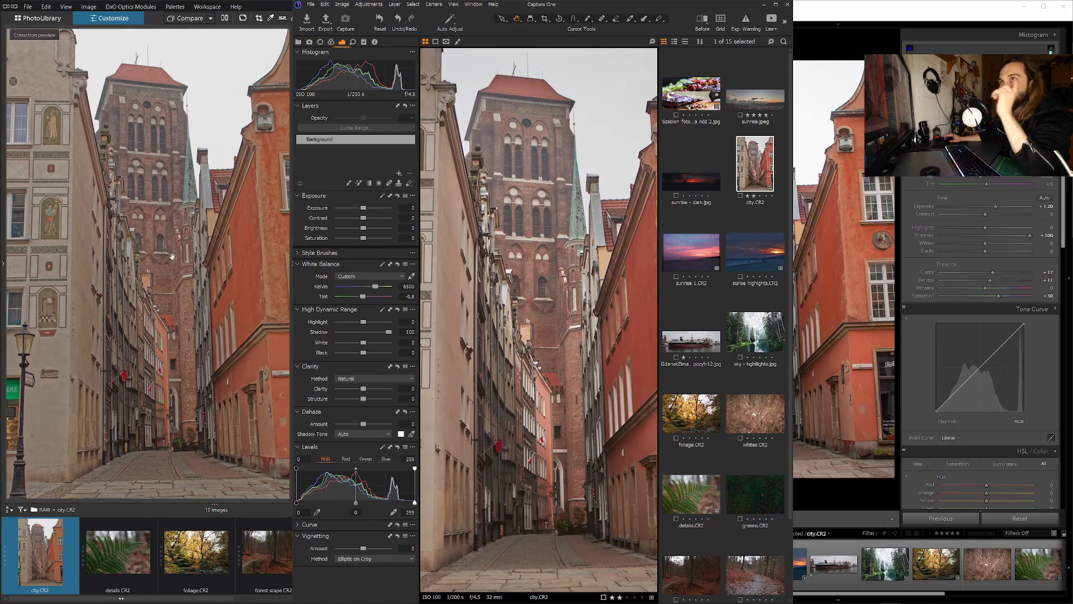
{"action": "left_click", "coordinate": [161, 391]}
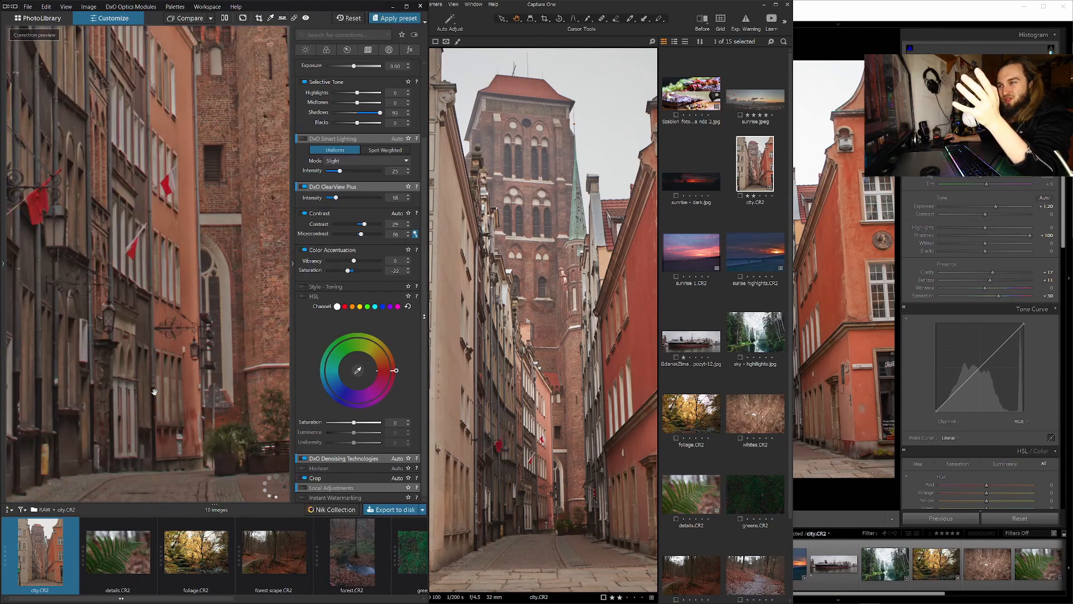
{"action": "left_click", "coordinate": [549, 458]}
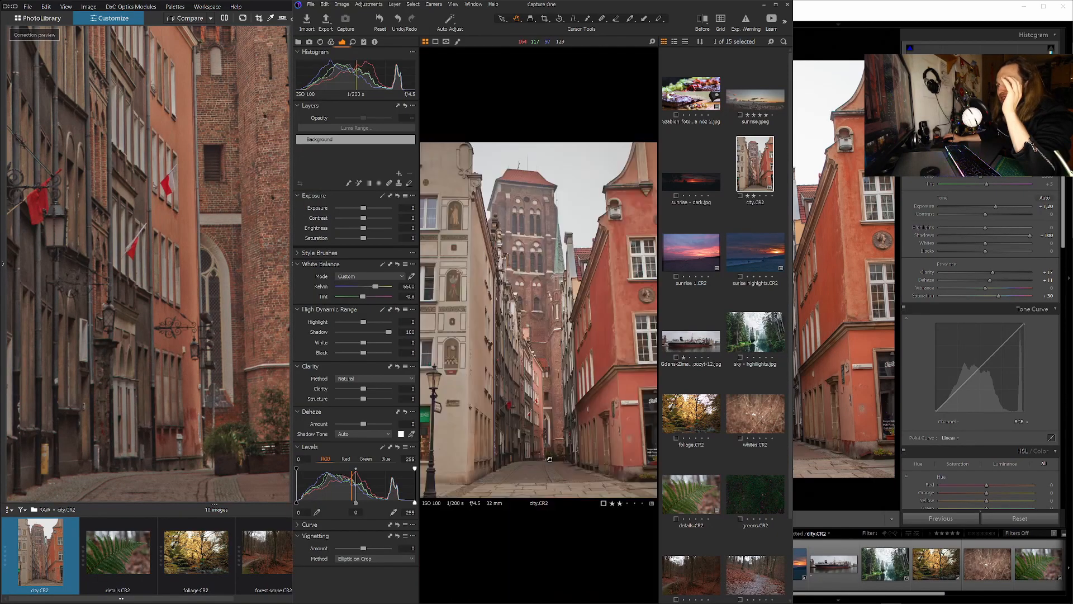
{"action": "left_click", "coordinate": [172, 235]}
{"action": "left_click", "coordinate": [172, 235]}
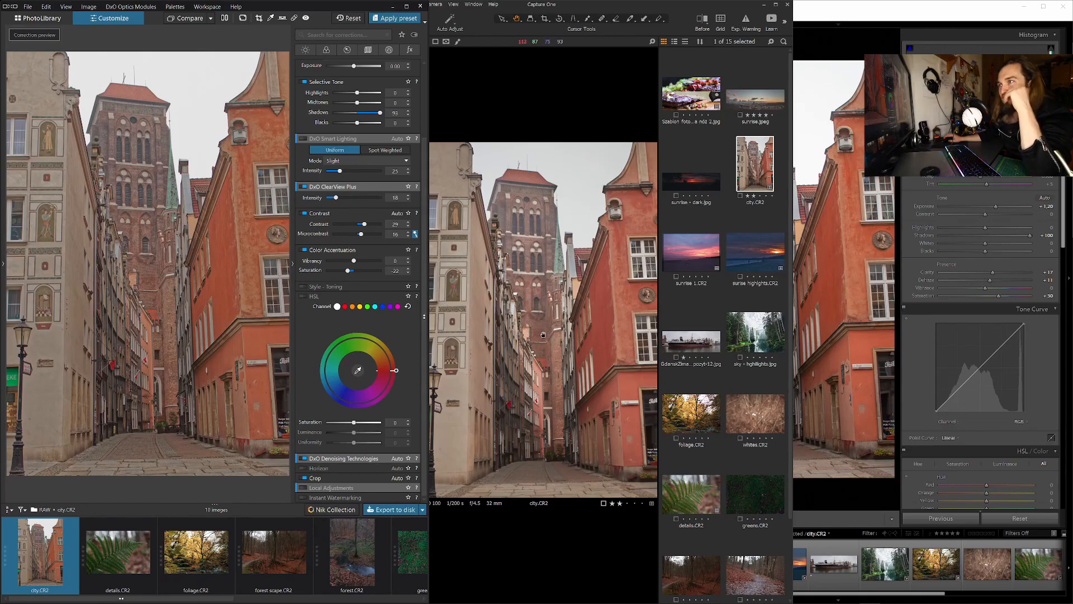
Try PhotoLab's Shadows at 100 on the whole street photo and reduce it to about 87.
{"action": "scroll", "coordinate": [398, 329], "scroll_direction": "up", "scroll_amount": 3}
{"action": "left_click_drag", "start_coordinate": [379, 203], "coordinate": [386, 202]}
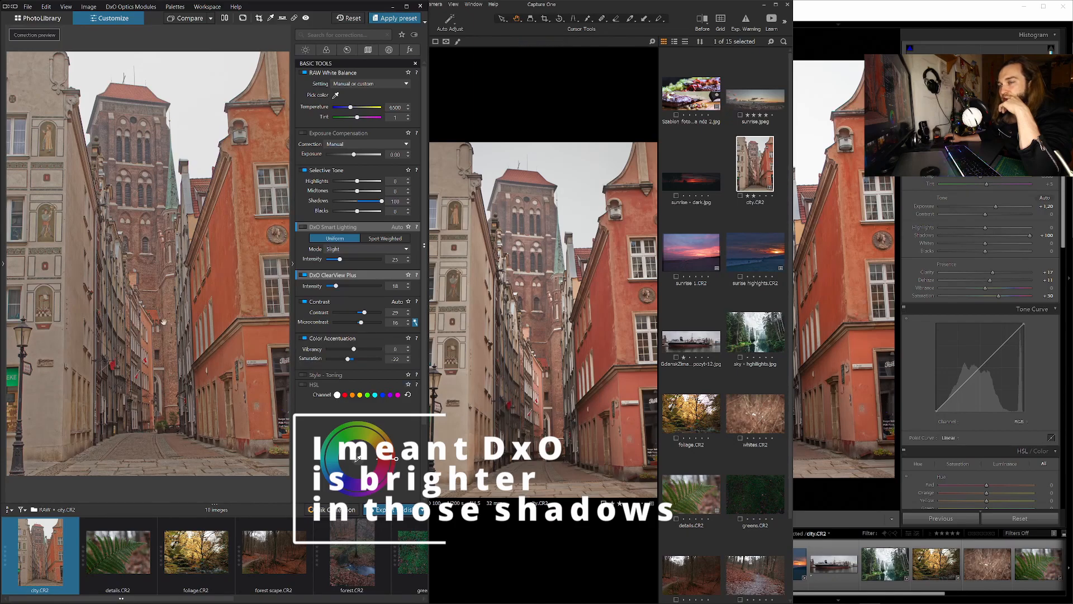
{"action": "left_click", "coordinate": [401, 201]}
{"action": "scroll", "coordinate": [407, 202], "scroll_direction": "down", "scroll_amount": 1}
{"action": "left_click", "coordinate": [408, 183]}
{"action": "scroll", "coordinate": [408, 183], "scroll_direction": "down", "scroll_amount": 1}
{"action": "scroll", "coordinate": [398, 166], "scroll_direction": "down", "scroll_amount": 1}
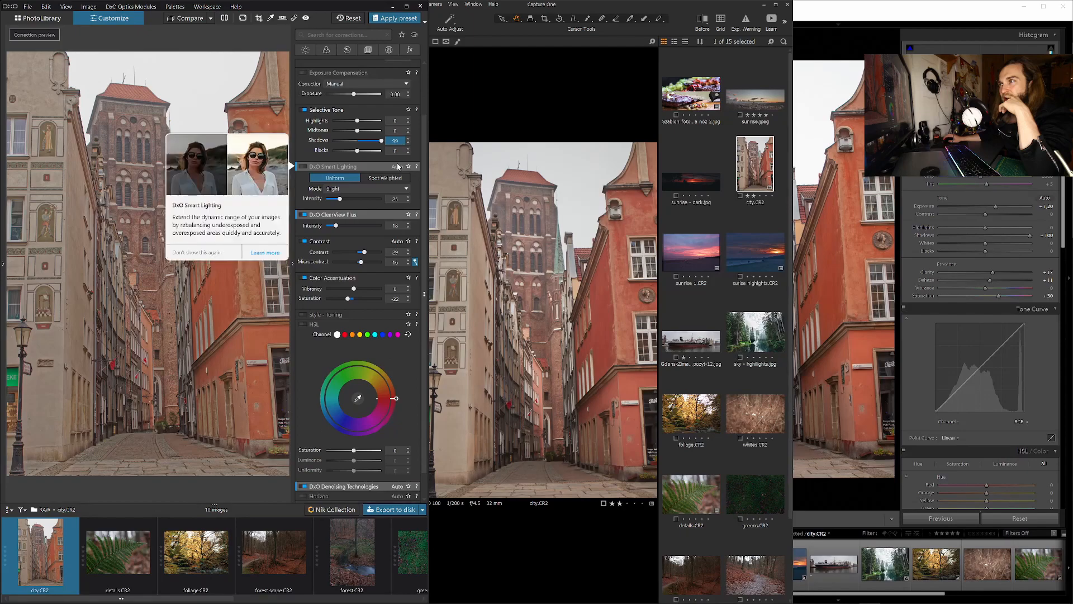
{"action": "scroll", "coordinate": [398, 167], "scroll_direction": "down", "scroll_amount": 1}
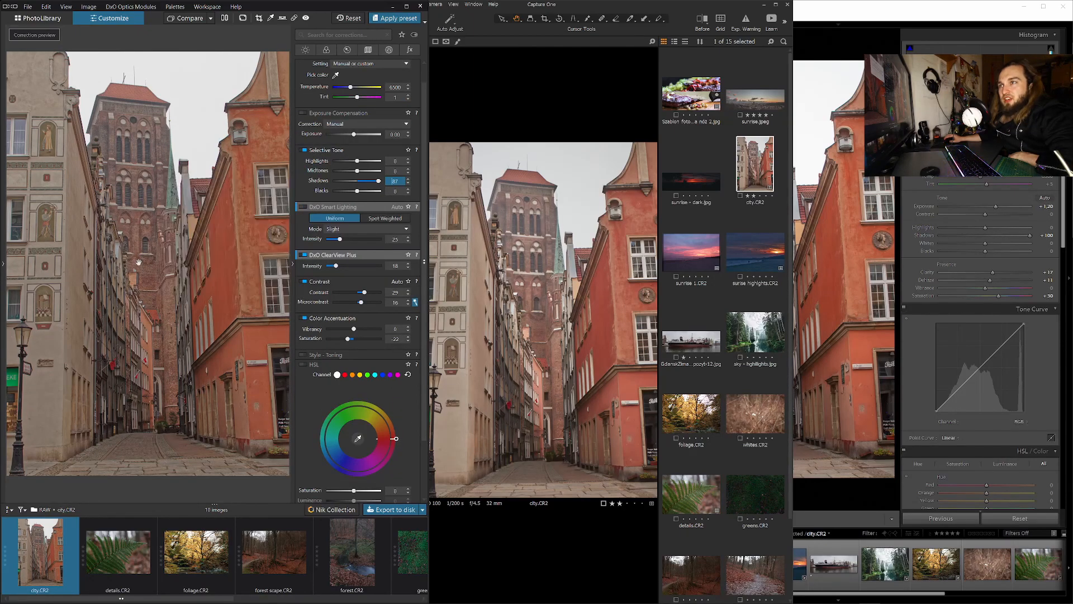
Compare the church brickwork up close in PhotoLab and Capture One, returning both photos to the full street view.
{"action": "left_click", "coordinate": [139, 262]}
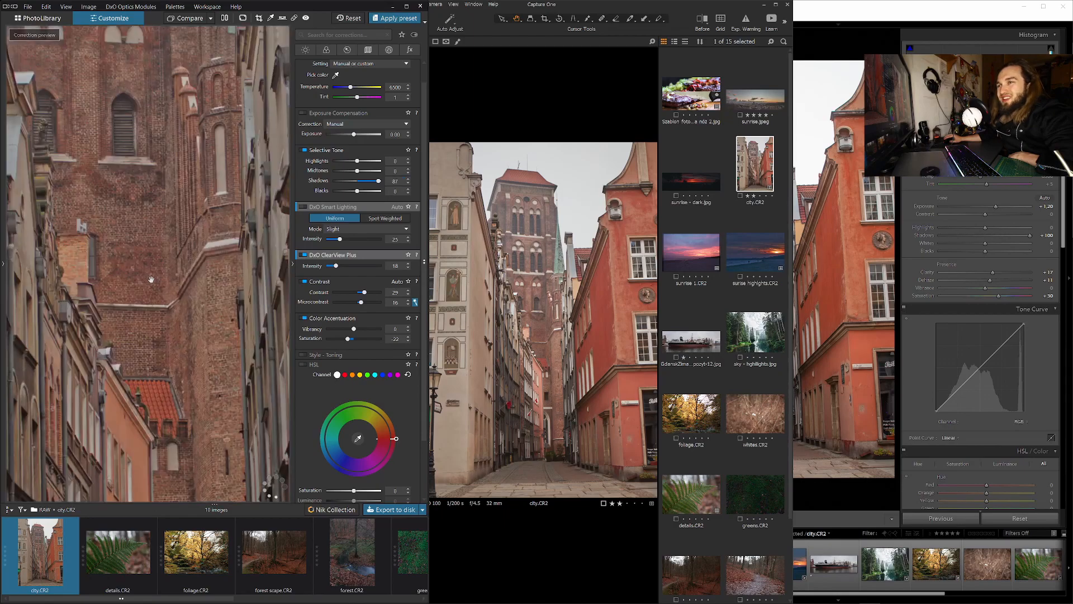
{"action": "double_click", "coordinate": [541, 338]}
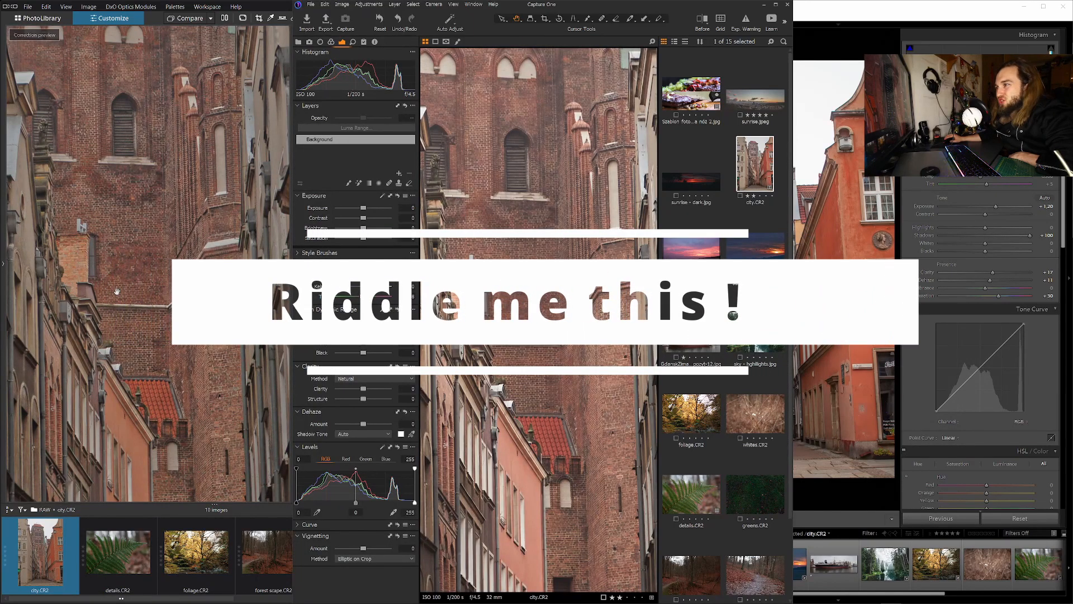
{"action": "left_click", "coordinate": [190, 309]}
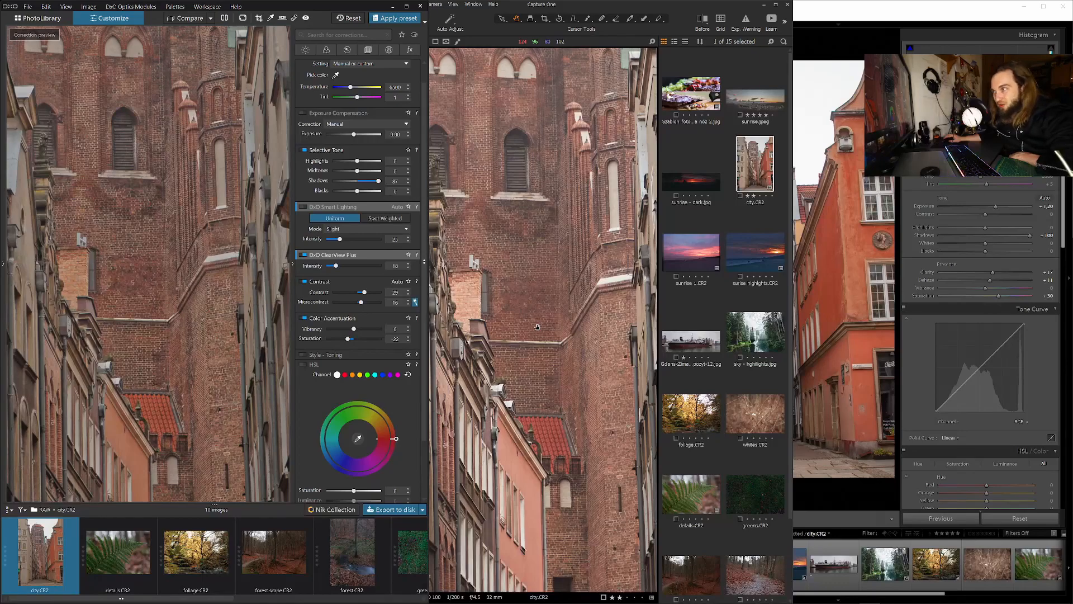
{"action": "left_click", "coordinate": [538, 327]}
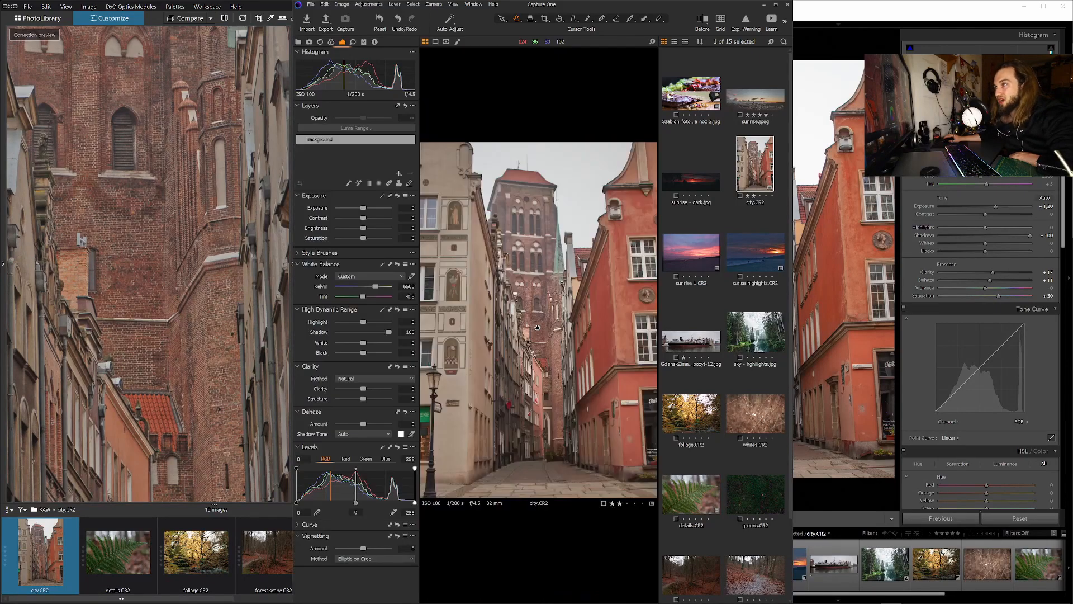
{"action": "left_click", "coordinate": [164, 326]}
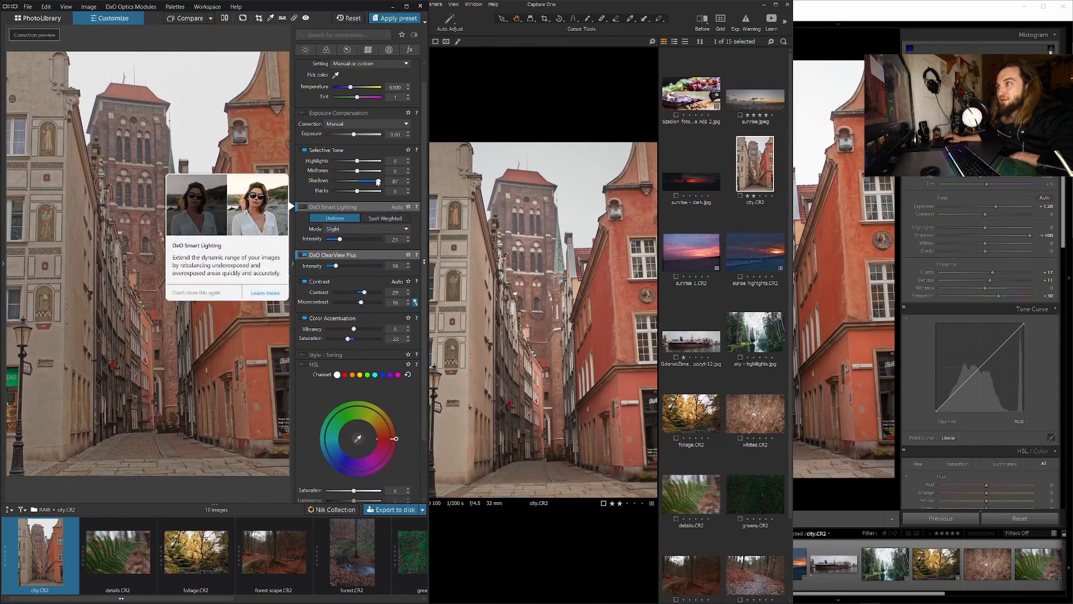
Fine-tune PhotoLab's Selective Tone by setting Shadows to 86.
{"action": "left_click_drag", "start_coordinate": [378, 181], "coordinate": [375, 181]}
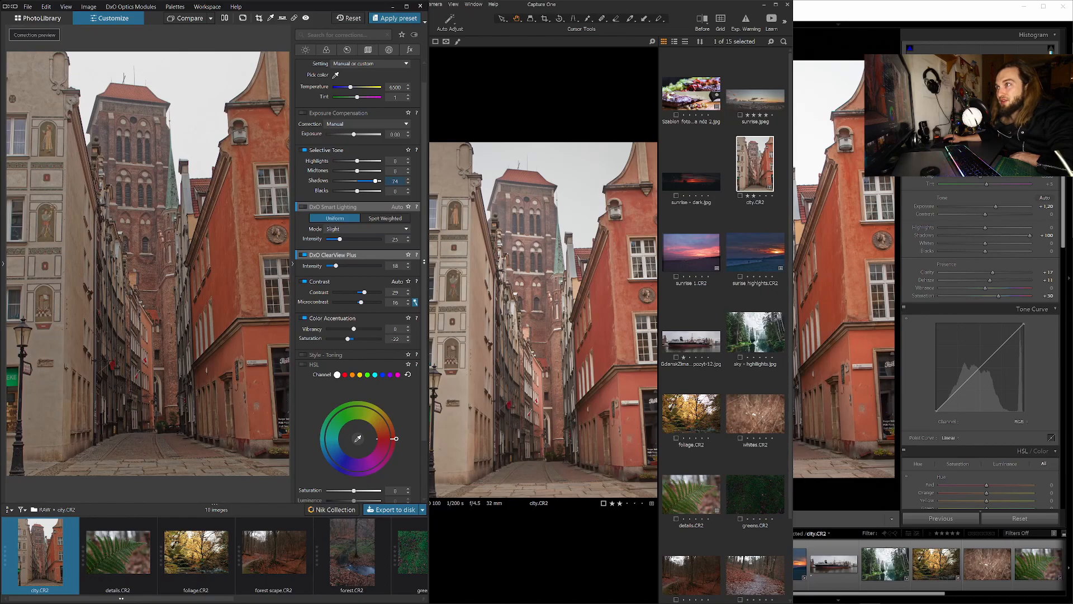
{"action": "left_click", "coordinate": [409, 180]}
{"action": "left_click", "coordinate": [408, 180]}
{"action": "left_click", "coordinate": [408, 179]}
{"action": "left_click", "coordinate": [408, 179]}
{"action": "left_click", "coordinate": [408, 180]}
{"action": "left_click", "coordinate": [408, 179]}
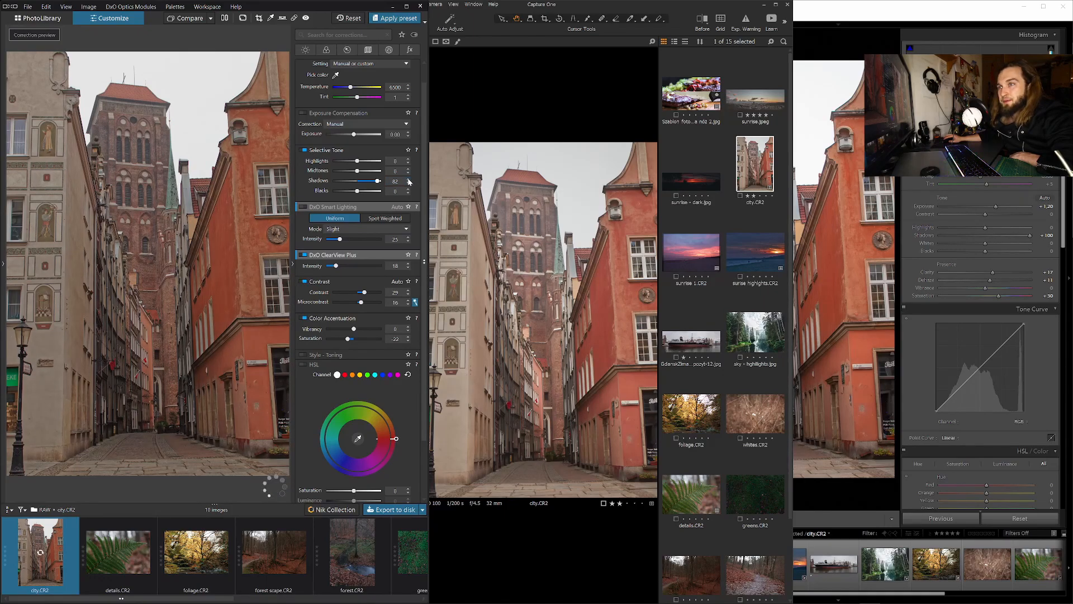
{"action": "left_click", "coordinate": [409, 179]}
{"action": "left_click", "coordinate": [408, 180]}
{"action": "left_click", "coordinate": [408, 179]}
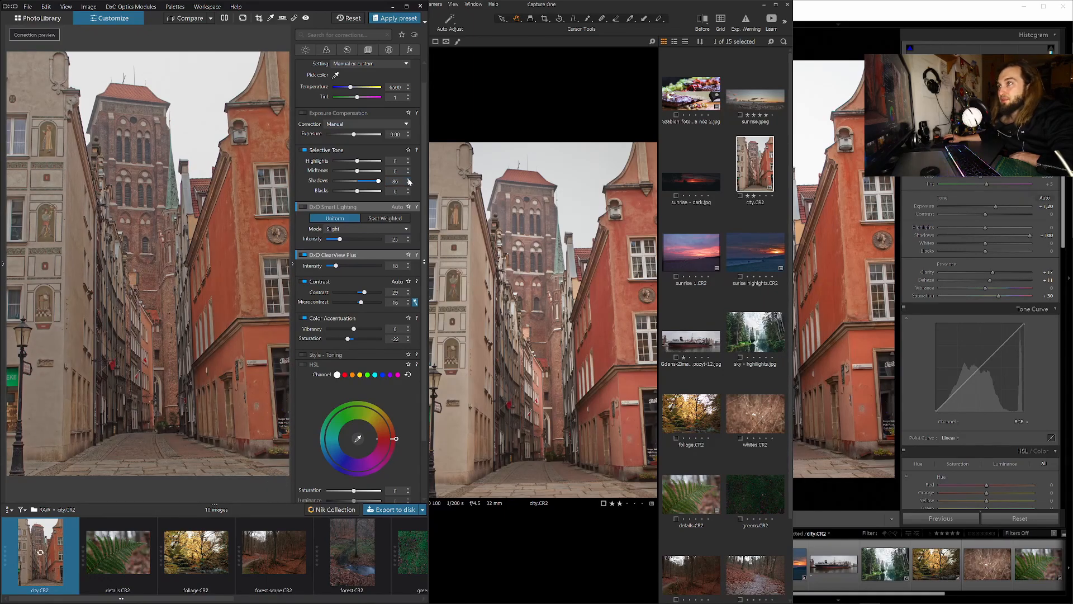
Switch to Lightroom and inspect the church brickwork up close, returning to the full street view.
{"action": "left_click", "coordinate": [920, 332]}
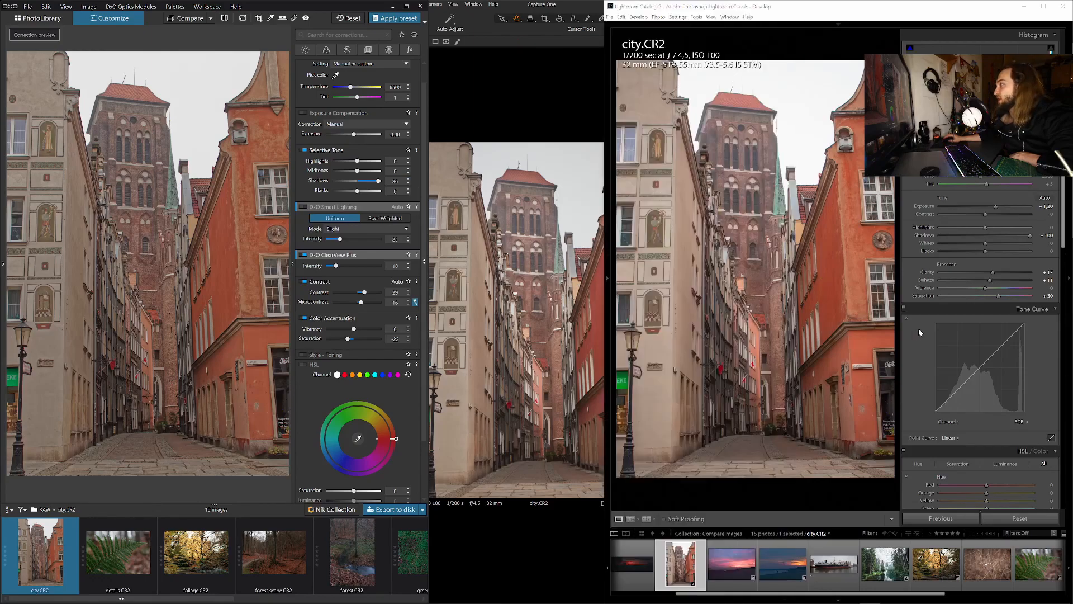
{"action": "left_click_drag", "start_coordinate": [777, 346], "coordinate": [770, 225]}
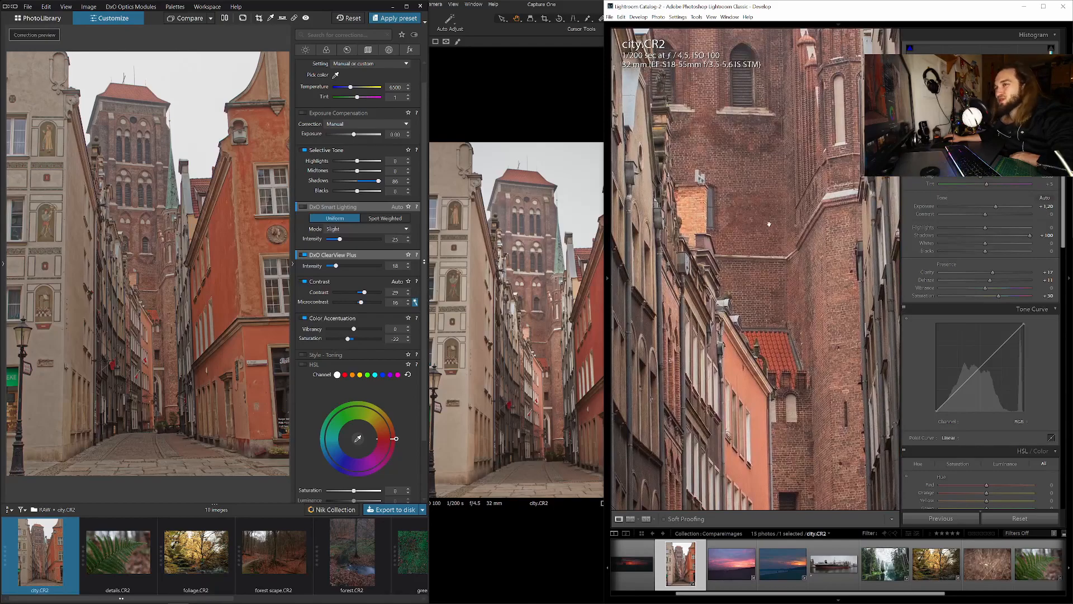
{"action": "left_click", "coordinate": [800, 346]}
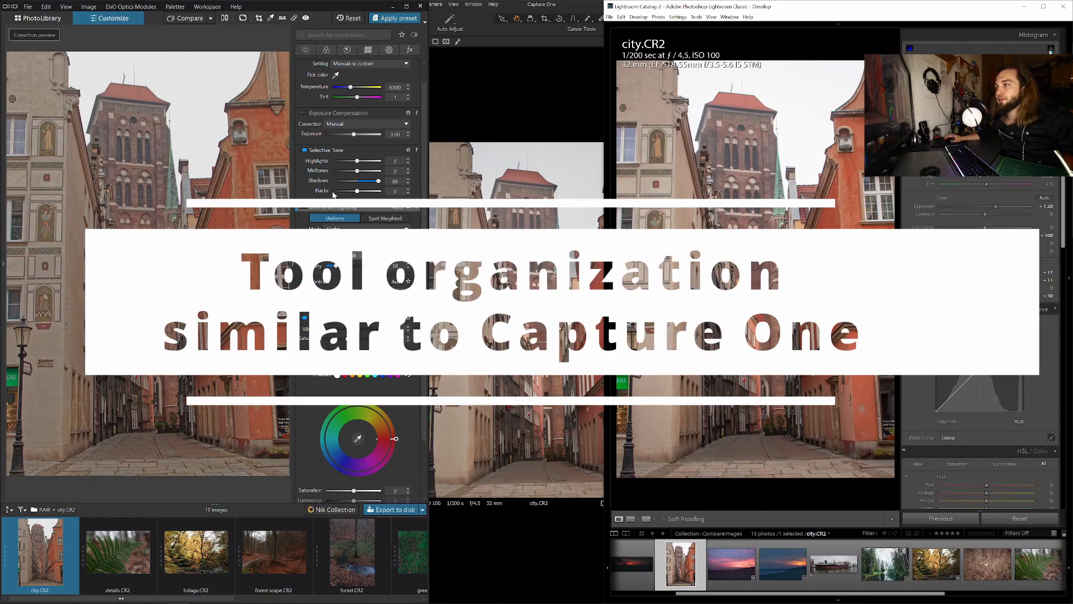
Look through PhotoLab's Light, Color, Detail, Geometry, Local Adjustments and watermarking tool groups to examine how the corrections are organized.
{"action": "left_click", "coordinate": [327, 51]}
{"action": "left_click", "coordinate": [347, 50]}
{"action": "left_click", "coordinate": [368, 50]}
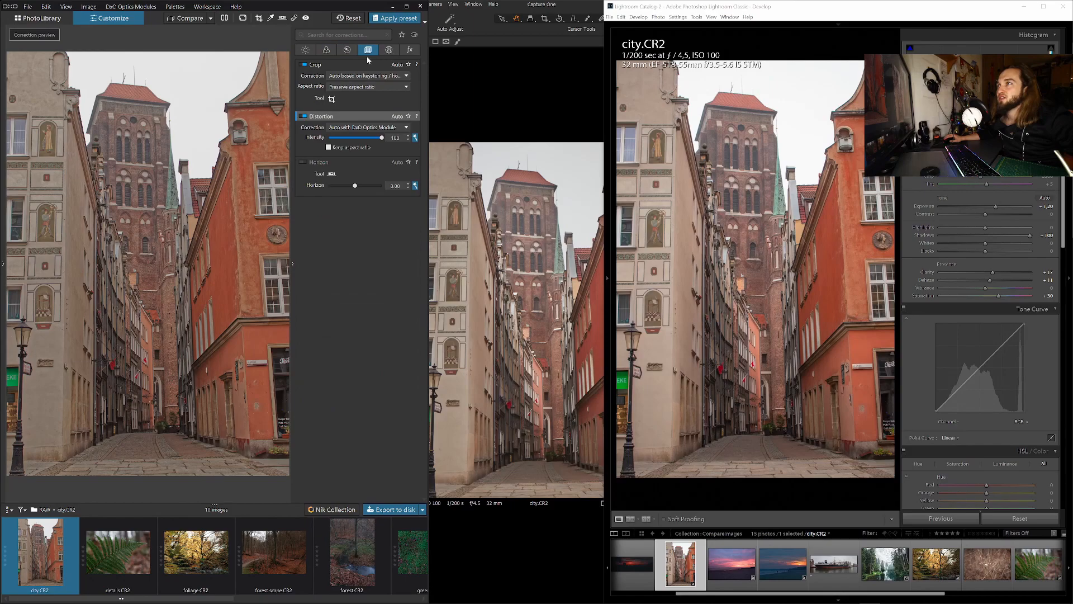
{"action": "left_click", "coordinate": [390, 51]}
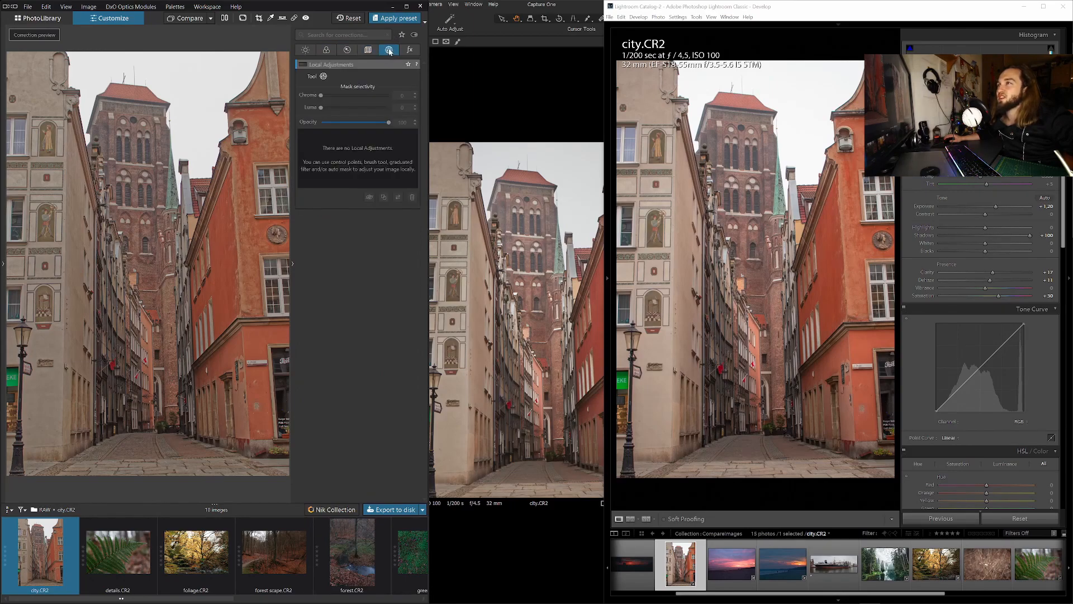
{"action": "left_click", "coordinate": [408, 50]}
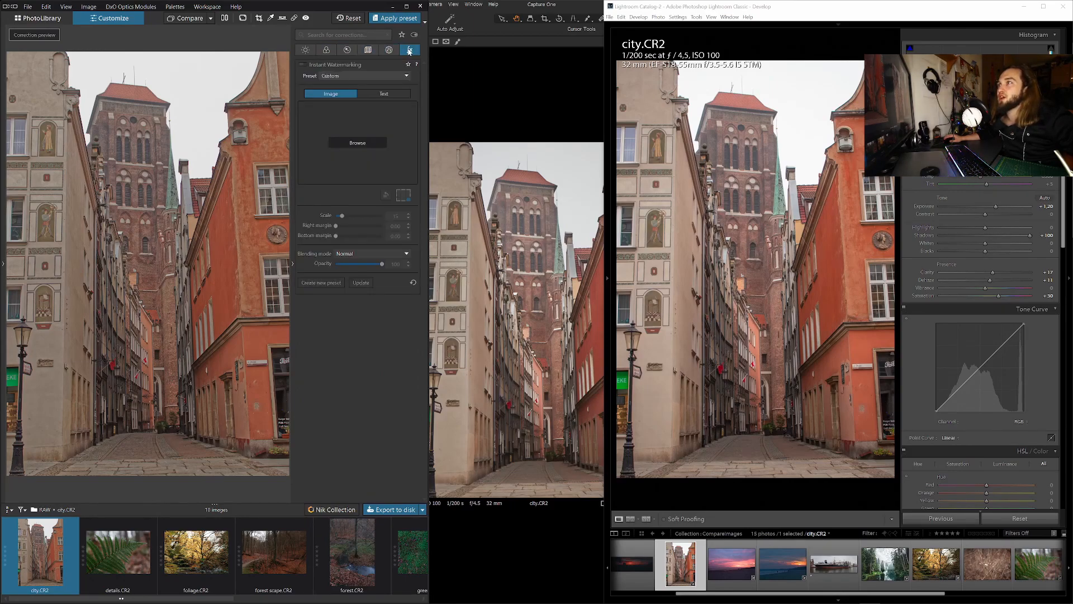
{"action": "left_click", "coordinate": [327, 52]}
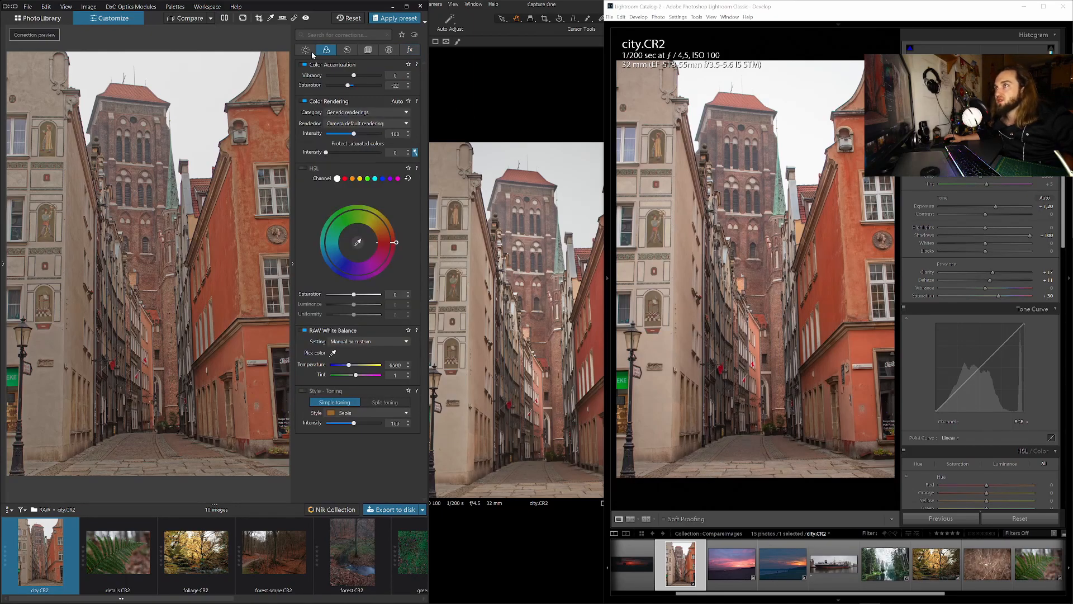
{"action": "left_click", "coordinate": [311, 52]}
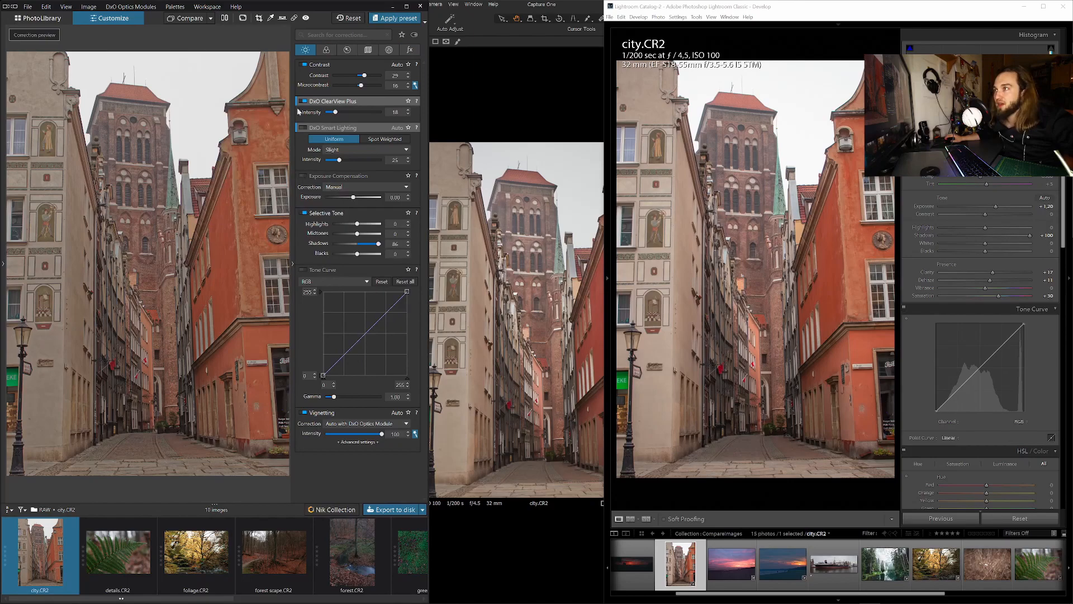
{"action": "left_click", "coordinate": [327, 51]}
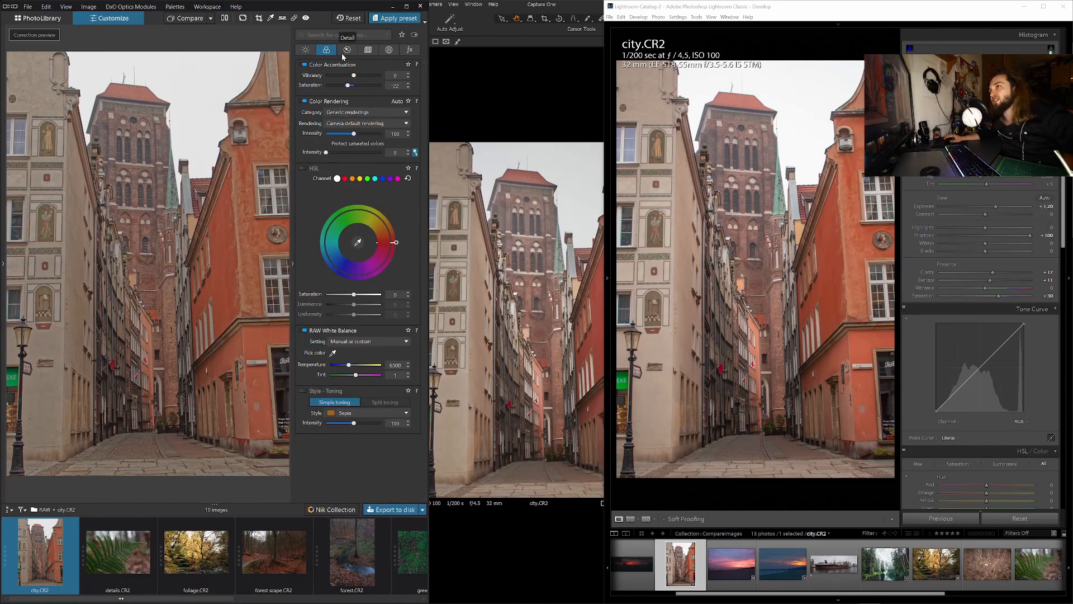
{"action": "left_click", "coordinate": [347, 52]}
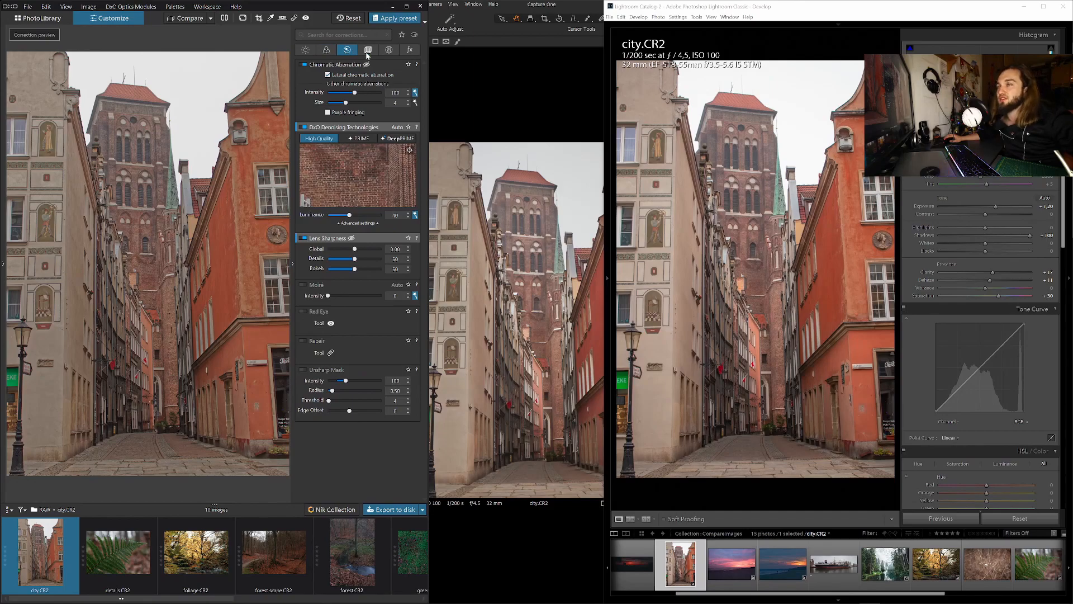
{"action": "left_click", "coordinate": [368, 54]}
{"action": "left_click", "coordinate": [388, 53]}
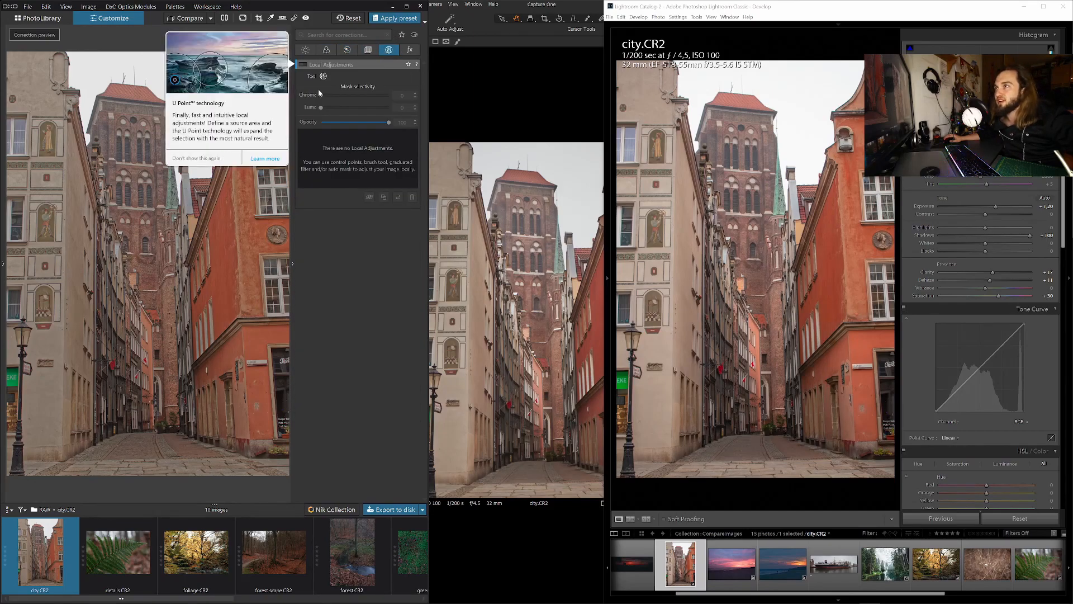
Shape PhotoLab's RGB Tone Curve into an S with black output 42, white output 221, and added shadow and highlight points.
{"action": "left_click", "coordinate": [305, 50]}
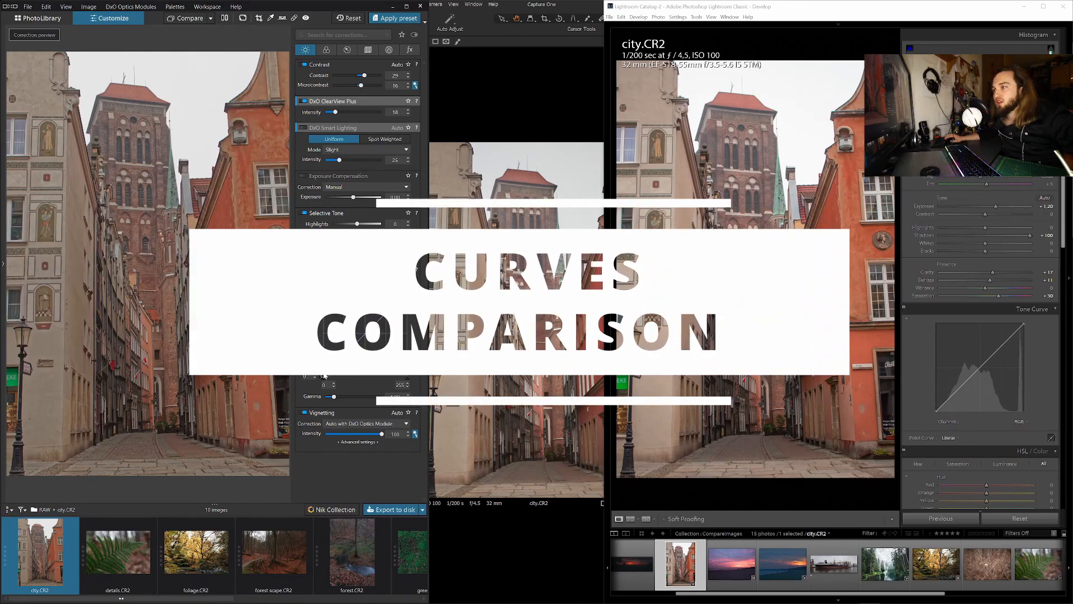
{"action": "left_click_drag", "start_coordinate": [323, 376], "coordinate": [349, 355]}
{"action": "left_click_drag", "start_coordinate": [407, 292], "coordinate": [407, 302]}
{"action": "left_click", "coordinate": [388, 318]}
{"action": "left_click_drag", "start_coordinate": [322, 364], "coordinate": [347, 357]}
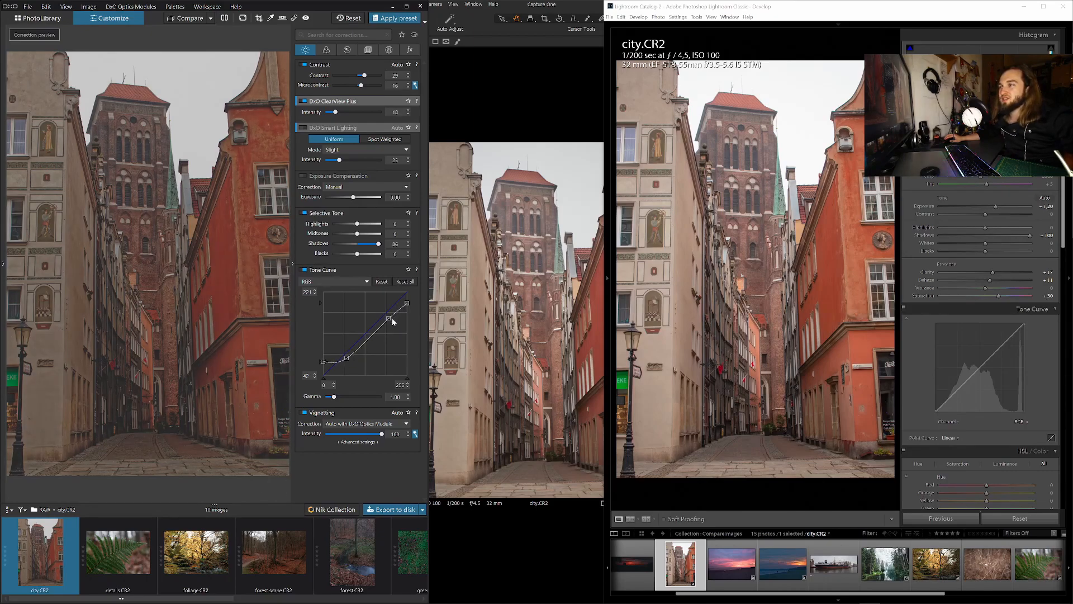
{"action": "left_click_drag", "start_coordinate": [390, 319], "coordinate": [387, 310]}
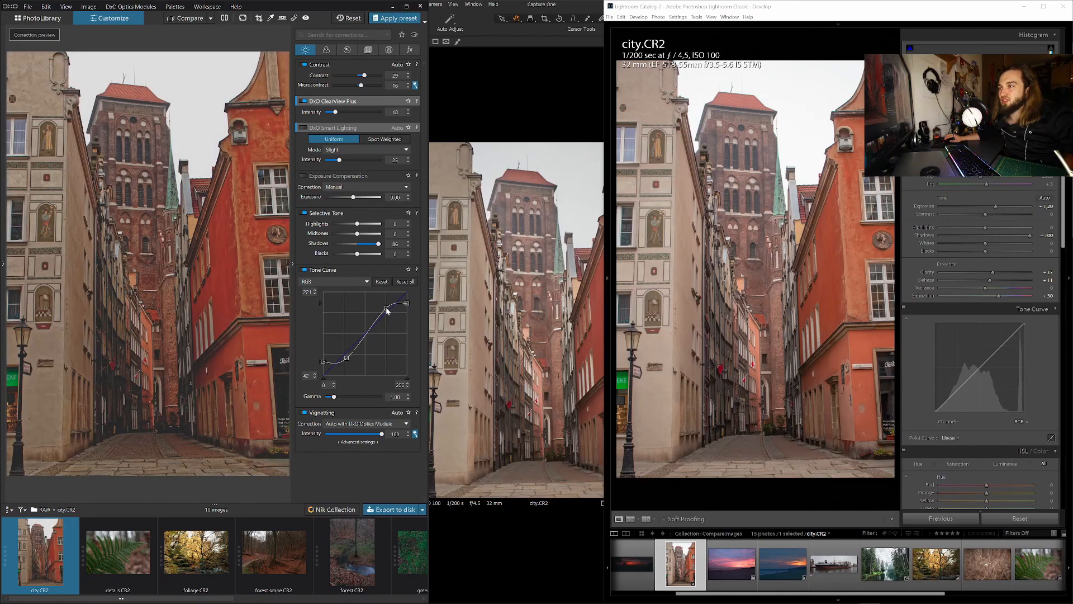
Fade PhotoLab's curve further by lowering its highlight and white points, raising black output to 53, and adjusting the shadow point.
{"action": "left_click_drag", "start_coordinate": [388, 311], "coordinate": [410, 316]}
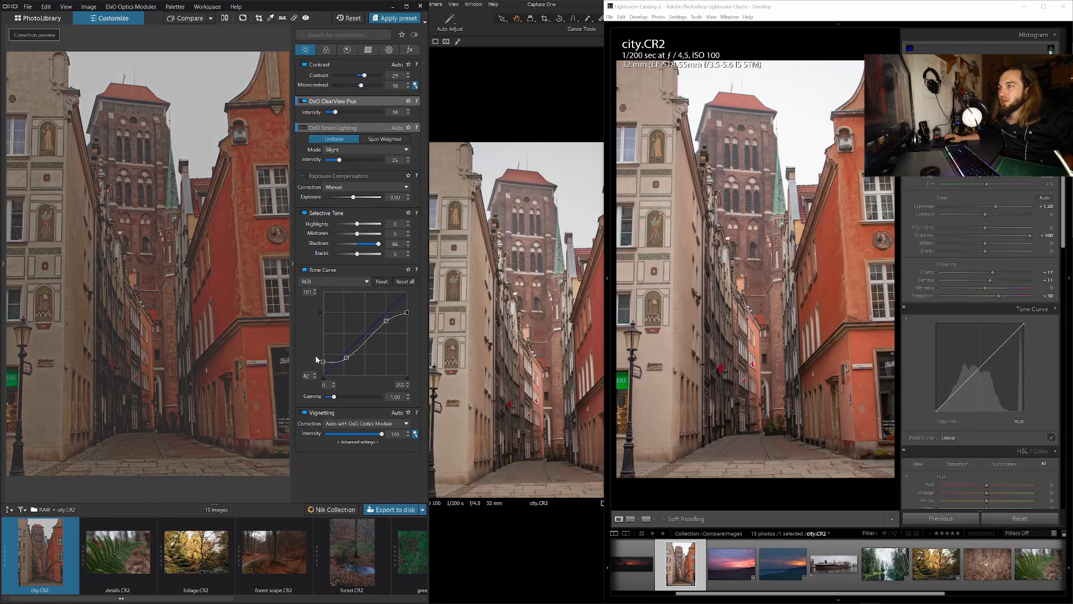
{"action": "left_click_drag", "start_coordinate": [324, 363], "coordinate": [324, 359]}
{"action": "left_click_drag", "start_coordinate": [347, 357], "coordinate": [348, 362]}
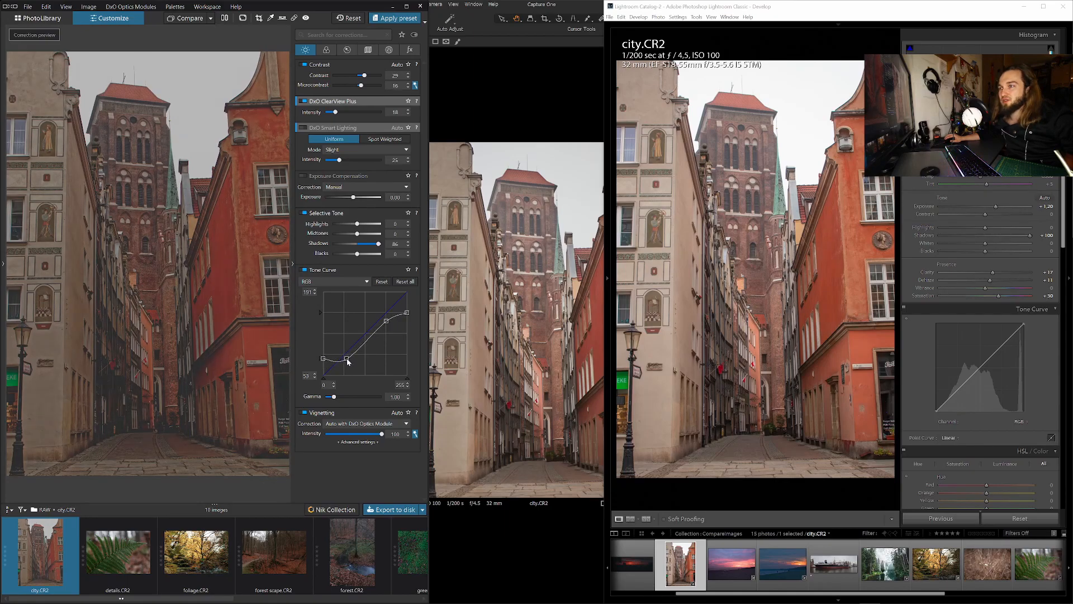
{"action": "left_click_drag", "start_coordinate": [347, 362], "coordinate": [352, 359]}
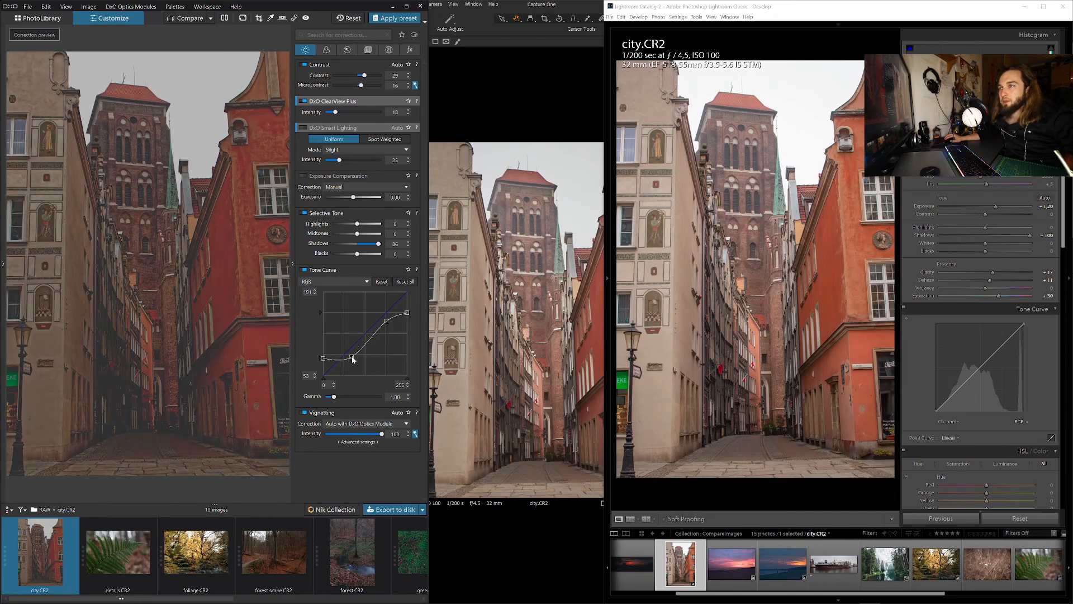
Switch to Lightroom and raise the Tone Curve's black end, bringing the white end down to about 87% output.
{"action": "left_click", "coordinate": [911, 345]}
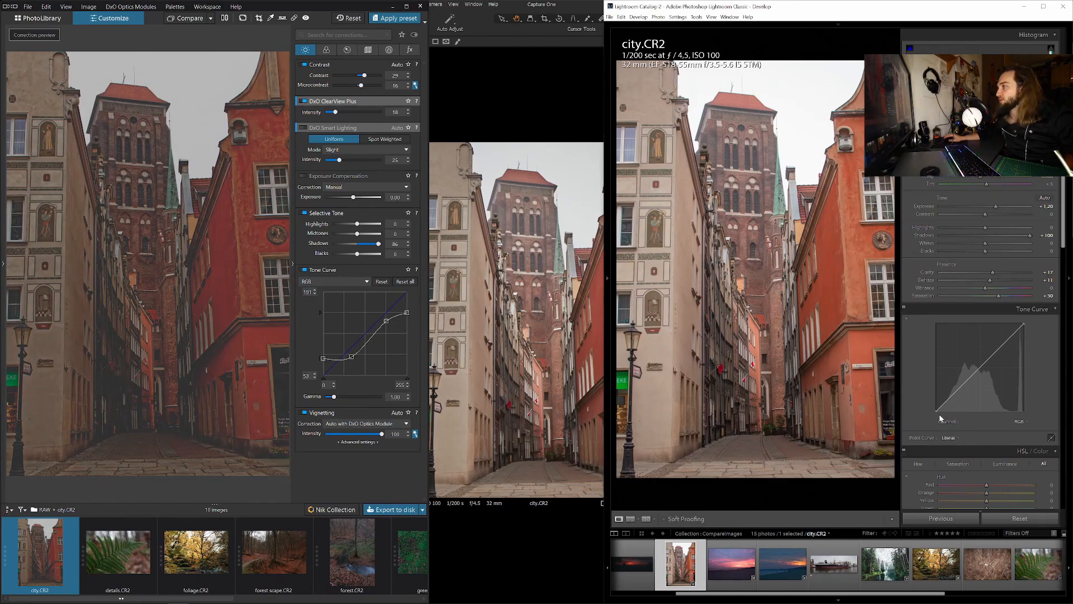
{"action": "left_click_drag", "start_coordinate": [937, 412], "coordinate": [937, 401]}
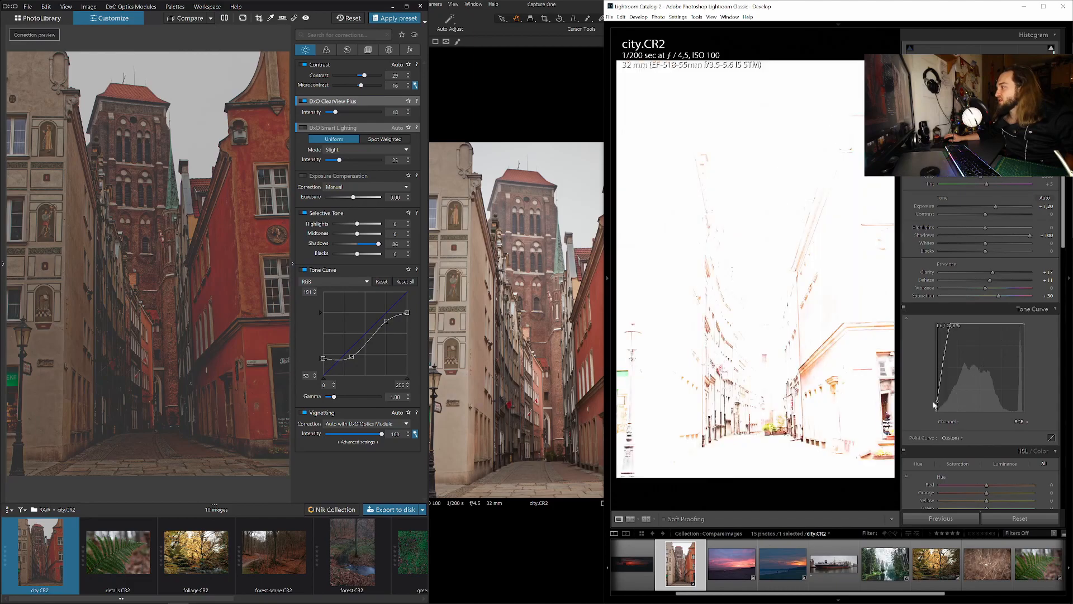
{"action": "right_click", "coordinate": [937, 401]}
{"action": "left_click", "coordinate": [940, 407]}
{"action": "left_click_drag", "start_coordinate": [937, 414], "coordinate": [951, 398]}
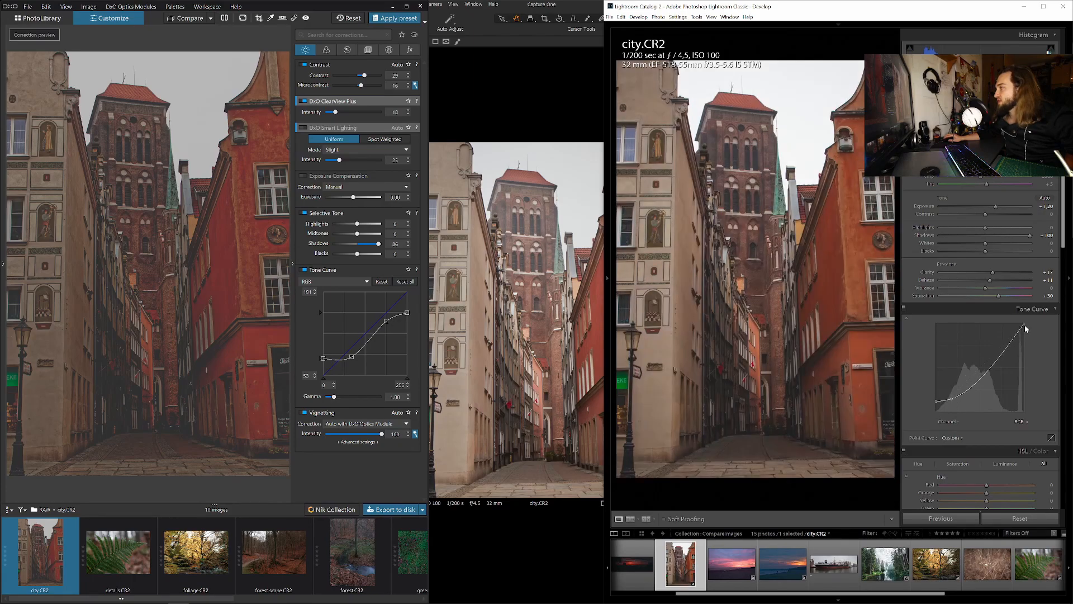
{"action": "left_click_drag", "start_coordinate": [1024, 338], "coordinate": [1026, 336]}
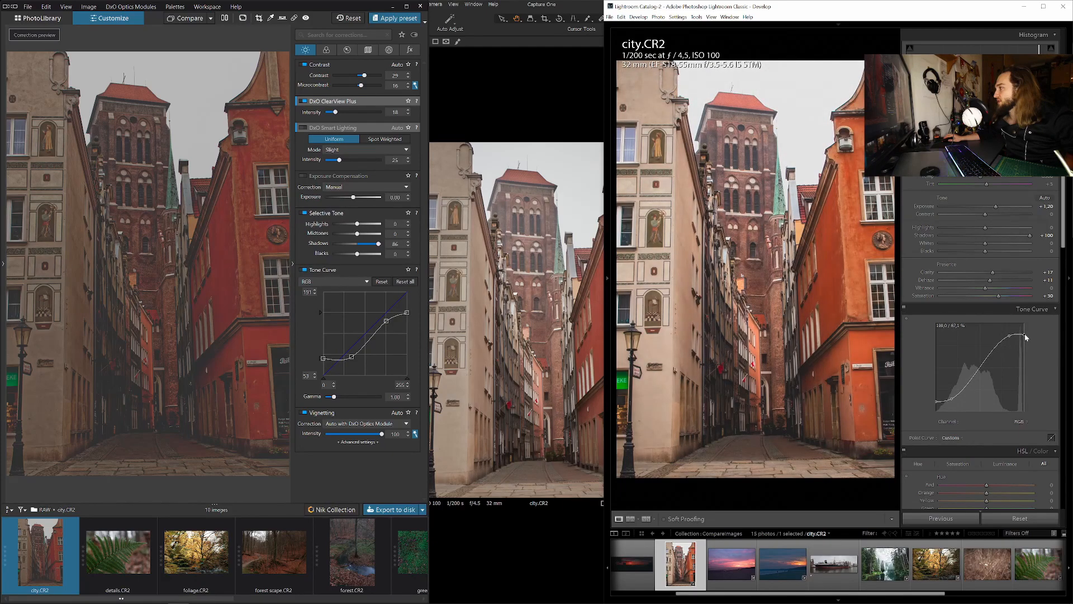
Add a highlight point and a shadow point to Lightroom's RGB Tone Curve and position them into an S shape.
{"action": "left_click_drag", "start_coordinate": [1006, 340], "coordinate": [1002, 344]}
{"action": "mouse_move", "coordinate": [937, 403]}
{"action": "left_mouse_down"}
{"action": "mouse_move", "coordinate": [955, 391]}
{"action": "mouse_move", "coordinate": [954, 401]}
{"action": "left_mouse_up"}
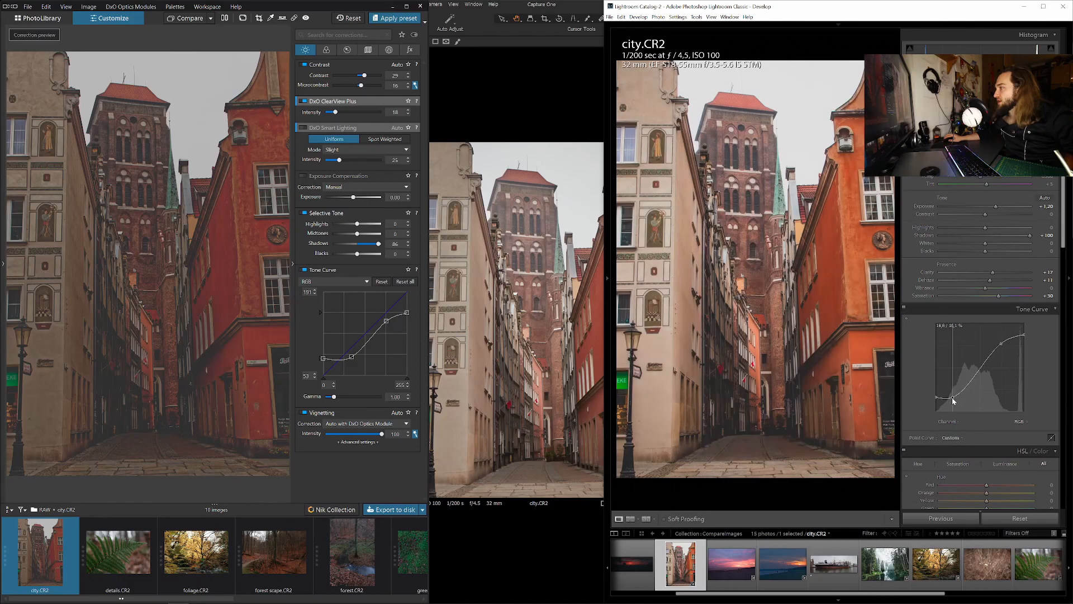
{"action": "left_click_drag", "start_coordinate": [954, 400], "coordinate": [962, 394]}
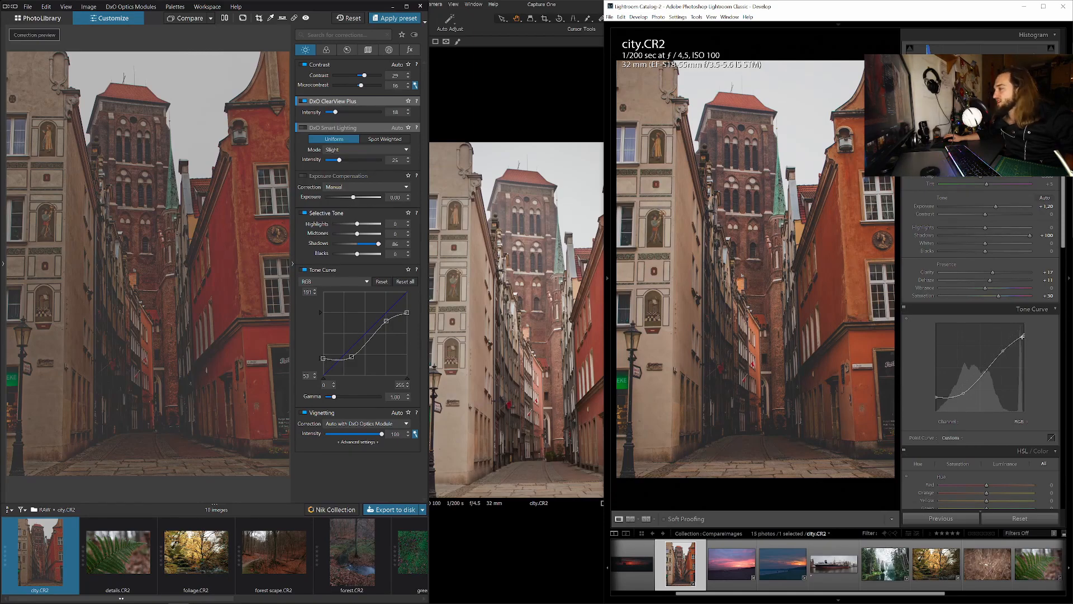
Lower the white end of Lightroom's Tone Curve further and fine-tune its raised black end for a faded look.
{"action": "left_click_drag", "start_coordinate": [1023, 336], "coordinate": [1026, 349]}
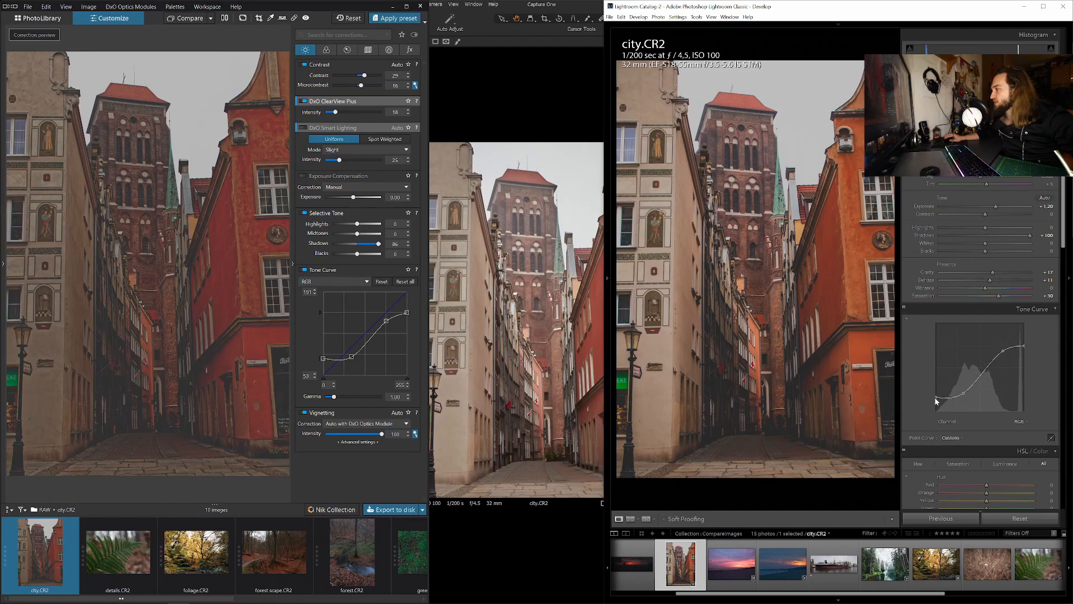
{"action": "left_click_drag", "start_coordinate": [937, 395], "coordinate": [922, 391]}
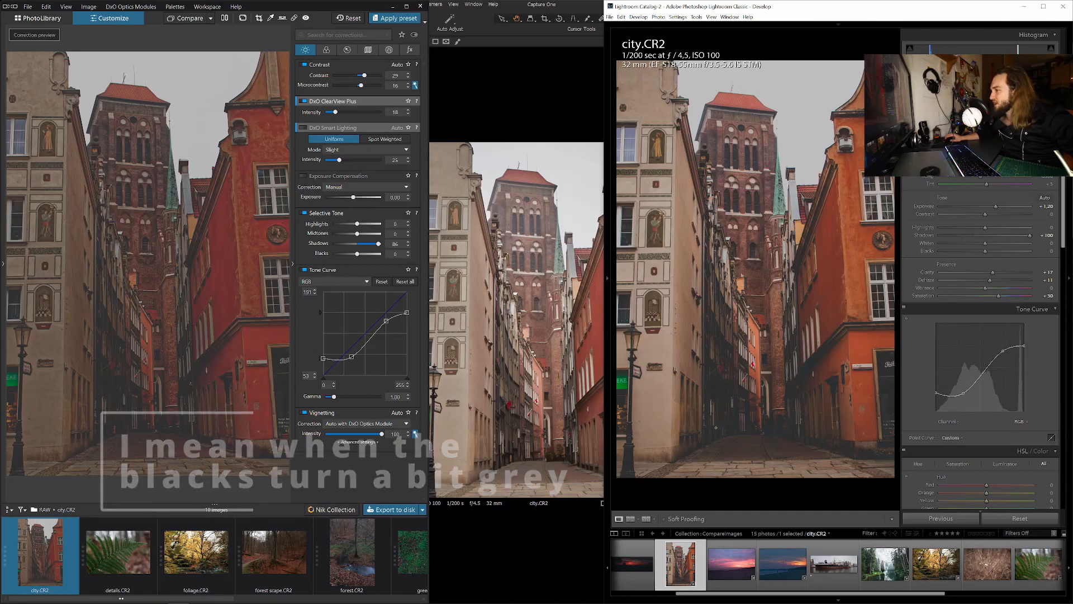
{"action": "left_click_drag", "start_coordinate": [937, 394], "coordinate": [937, 397]}
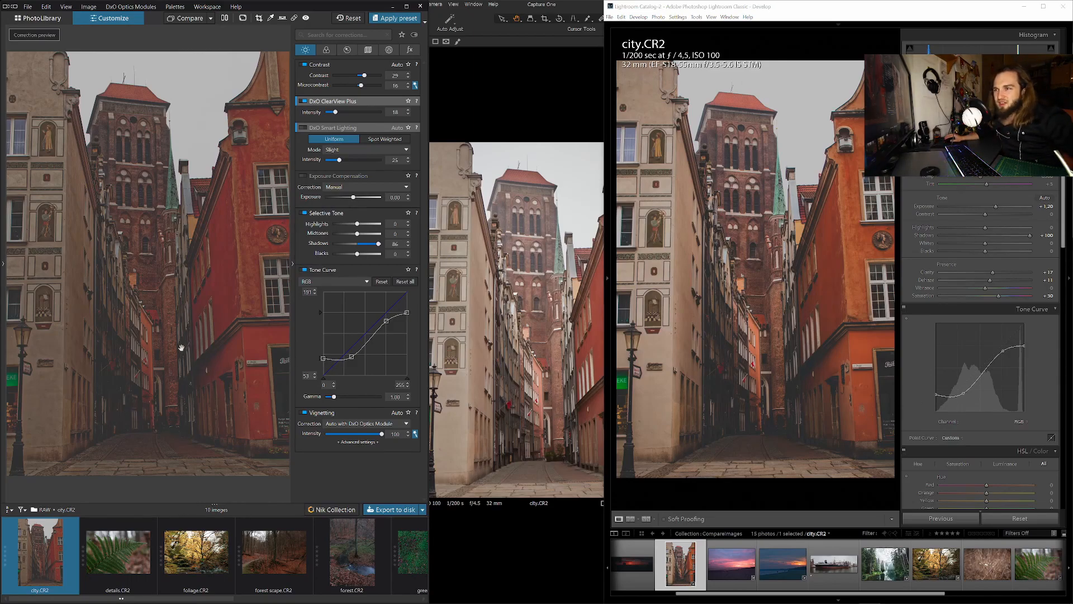
Switch to Capture One, look through its tool groups, and open the Curve tool among the exposure tools.
{"action": "left_click", "coordinate": [527, 417]}
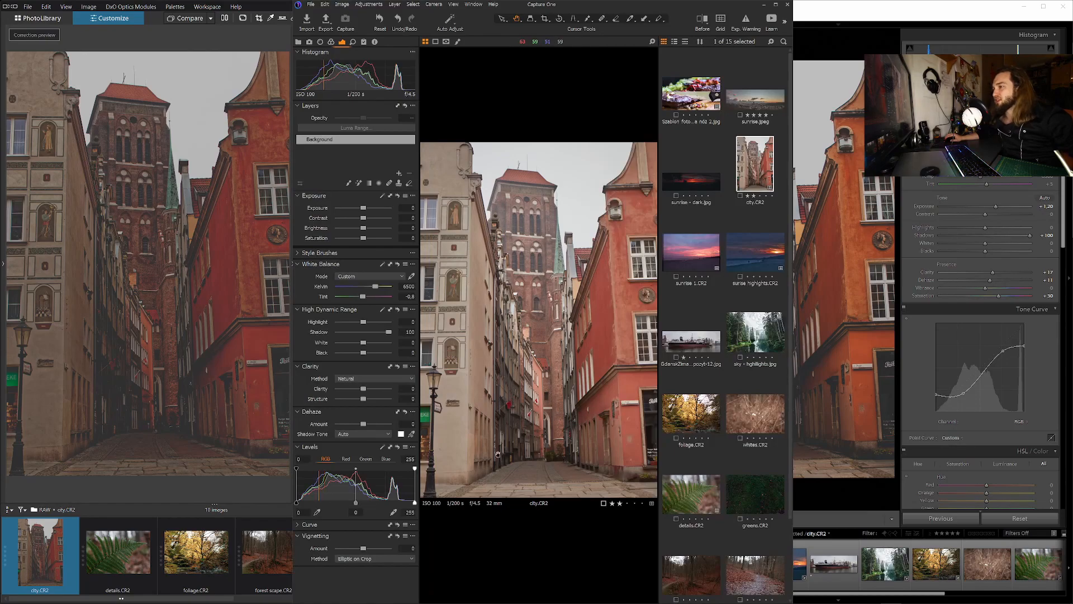
{"action": "left_click", "coordinate": [331, 42]}
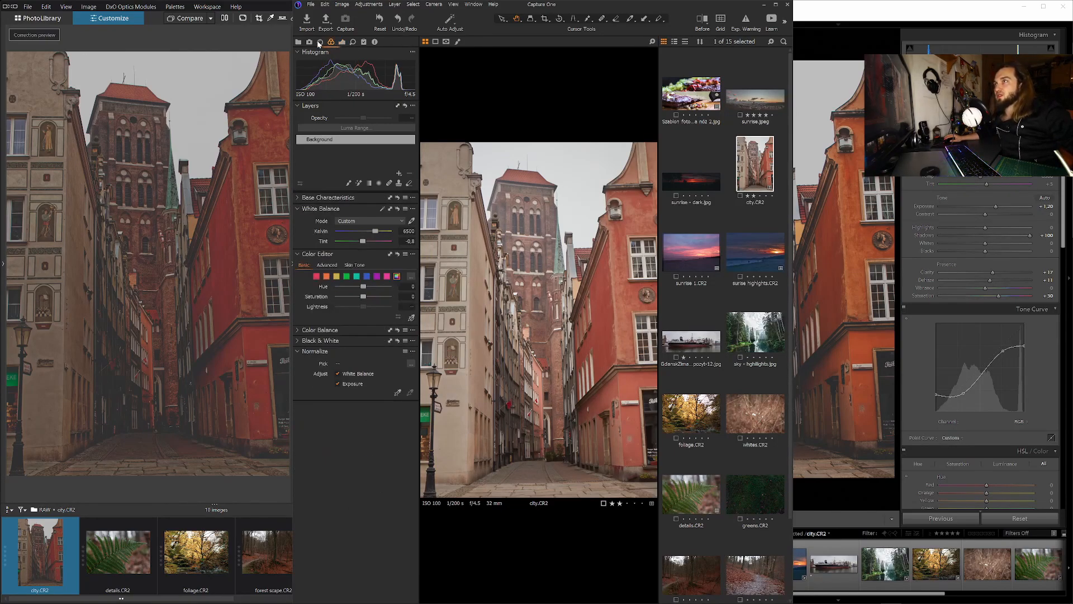
{"action": "left_click", "coordinate": [320, 42]}
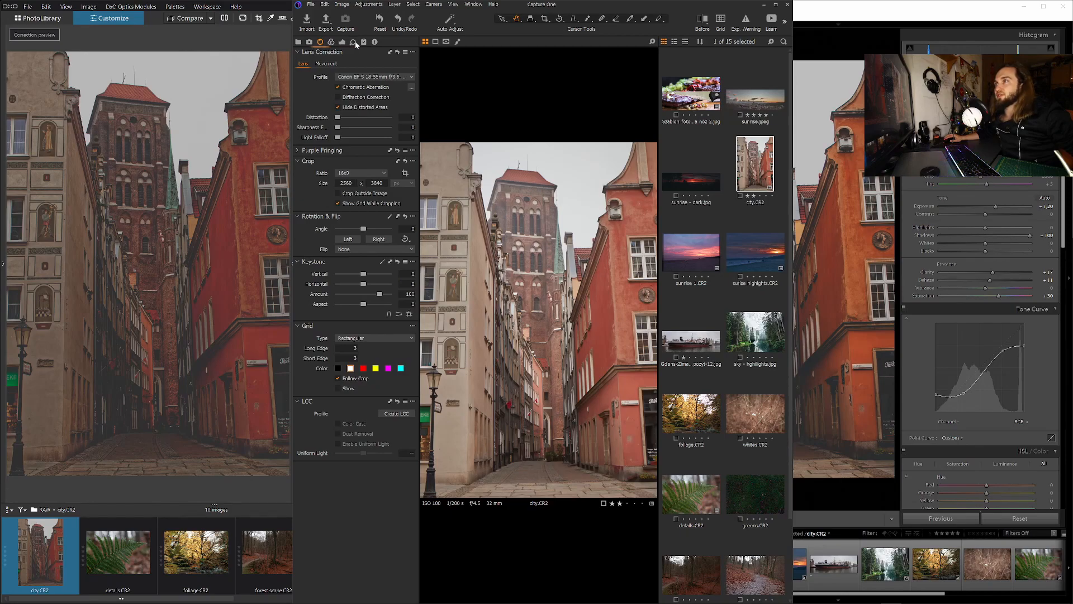
{"action": "left_click", "coordinate": [354, 42]}
{"action": "left_click", "coordinate": [342, 42]}
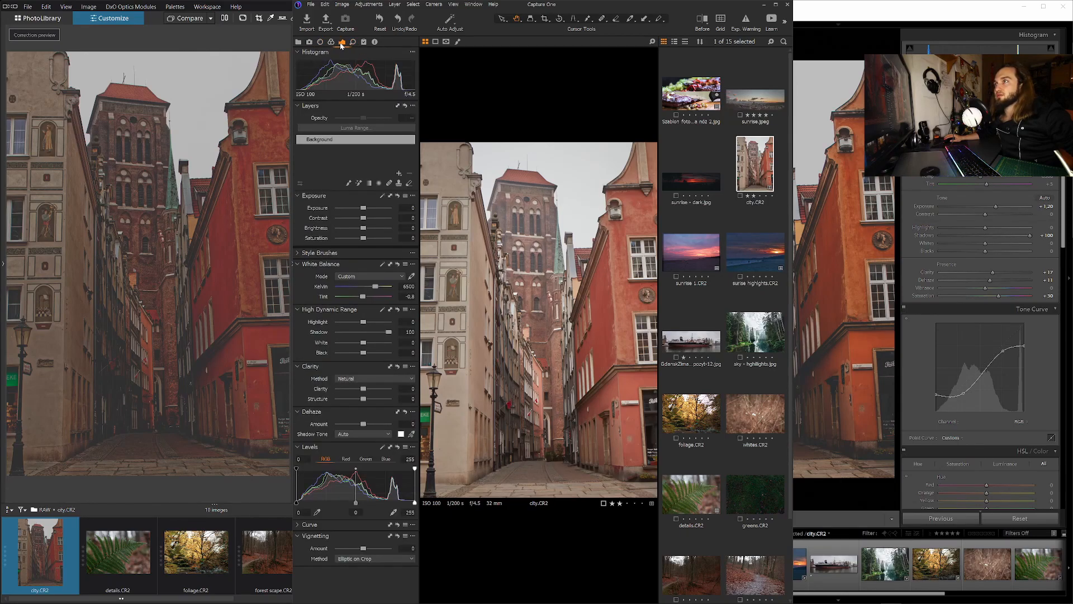
{"action": "left_click", "coordinate": [298, 524]}
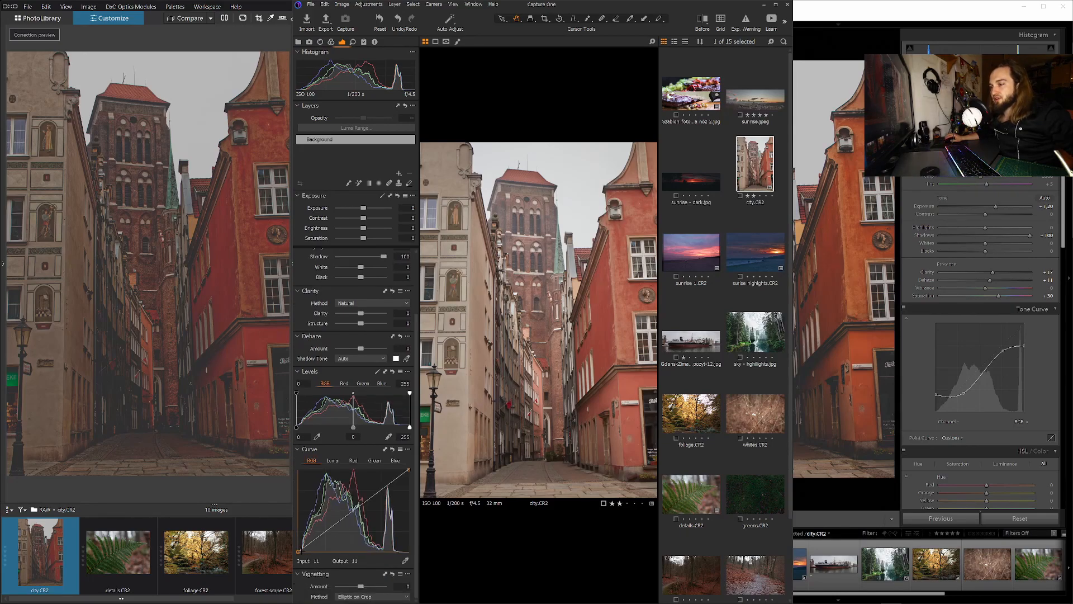
Shape Capture One's RGB curve into a faded S with a raised black end, a lowered white end, and shadow and highlight points.
{"action": "left_click_drag", "start_coordinate": [298, 550], "coordinate": [334, 536]}
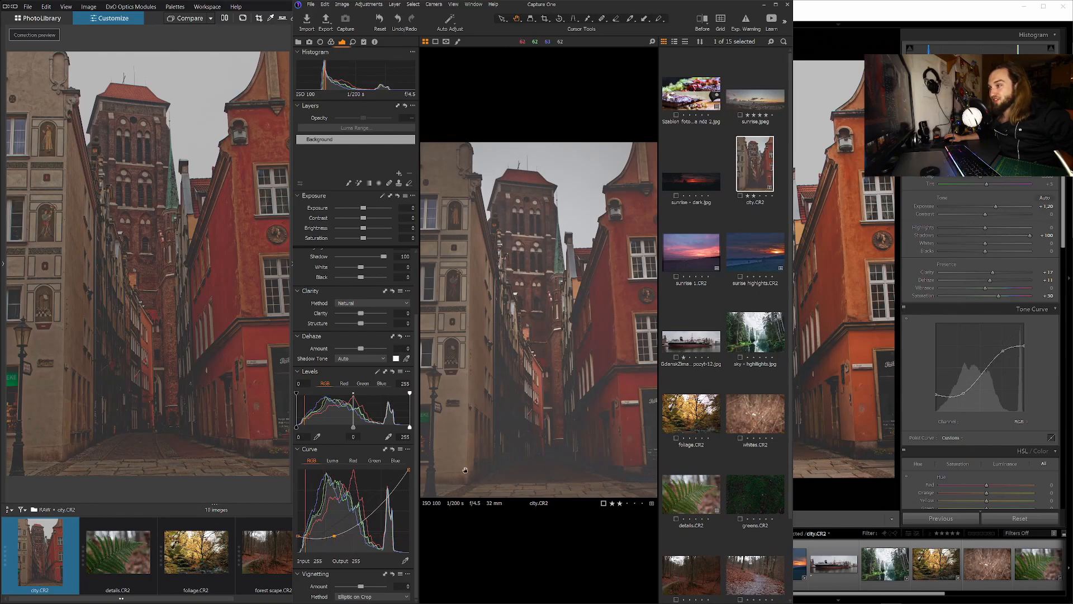
{"action": "left_click_drag", "start_coordinate": [409, 470], "coordinate": [382, 495]}
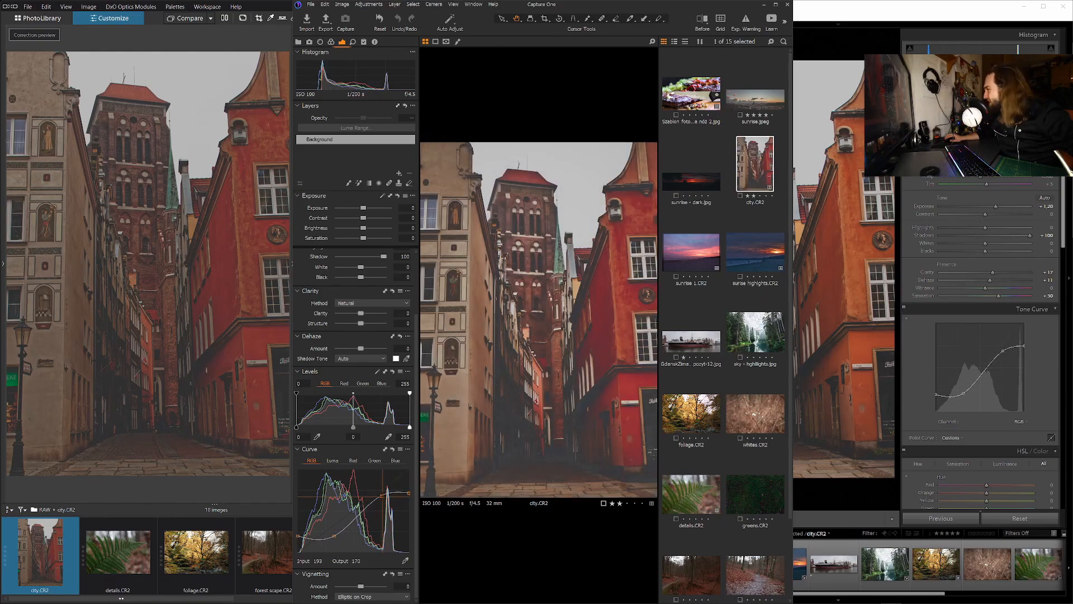
{"action": "left_click_drag", "start_coordinate": [381, 496], "coordinate": [380, 497]}
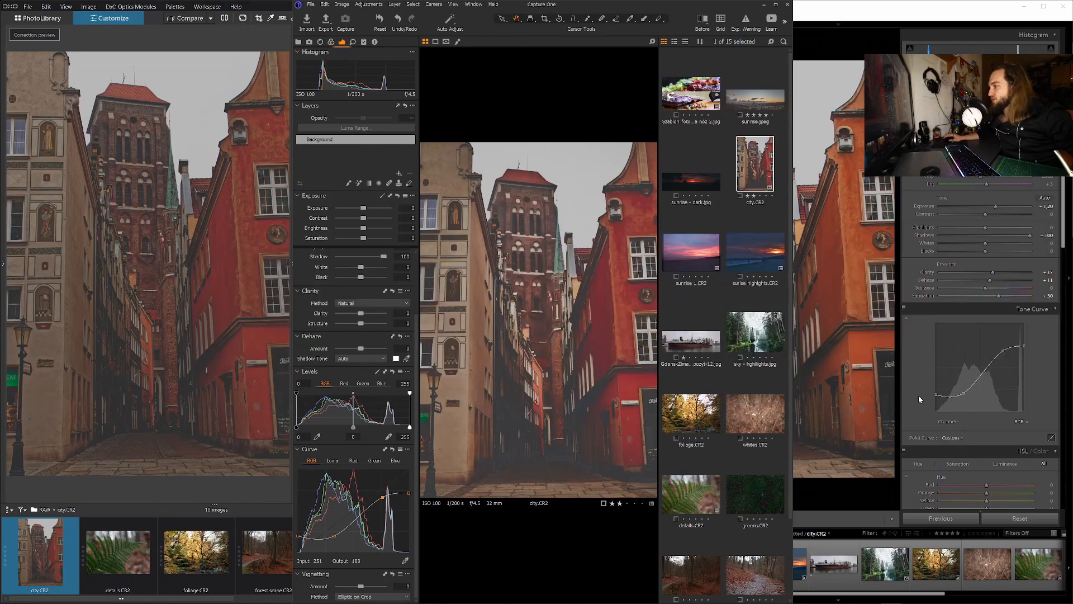
Compare with Lightroom and fine-tune the raised black ends of both curves, setting Capture One's black output to 48.
{"action": "left_click", "coordinate": [919, 398]}
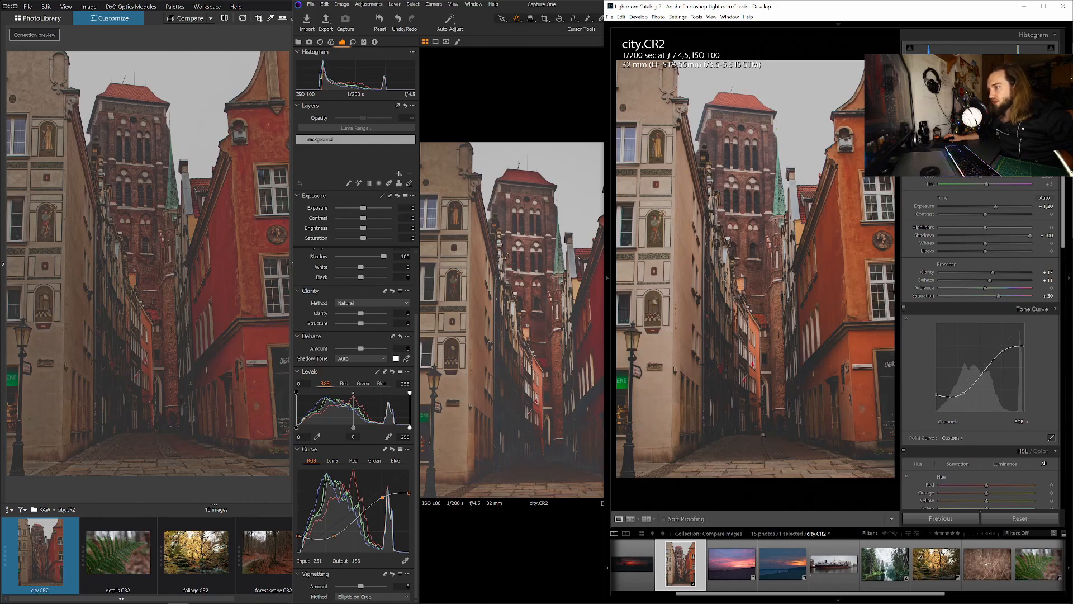
{"action": "left_click", "coordinate": [508, 525]}
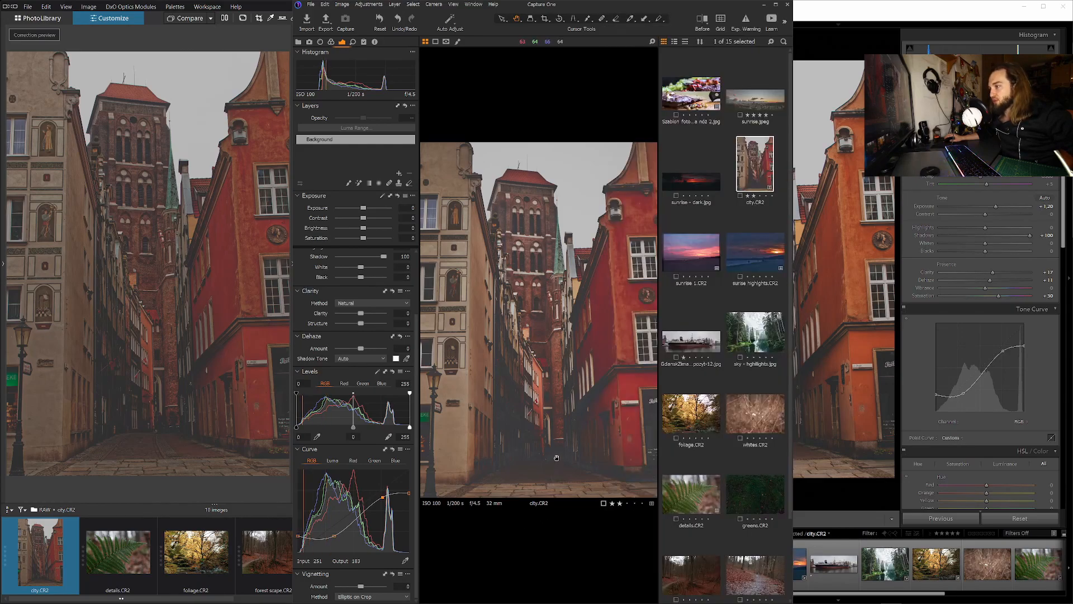
{"action": "mouse_move", "coordinate": [297, 539]}
{"action": "left_mouse_down"}
{"action": "mouse_move", "coordinate": [307, 468]}
{"action": "mouse_move", "coordinate": [291, 511]}
{"action": "mouse_move", "coordinate": [269, 519]}
{"action": "mouse_move", "coordinate": [277, 545]}
{"action": "left_mouse_up"}
{"action": "left_click_drag", "start_coordinate": [937, 396], "coordinate": [897, 392]}
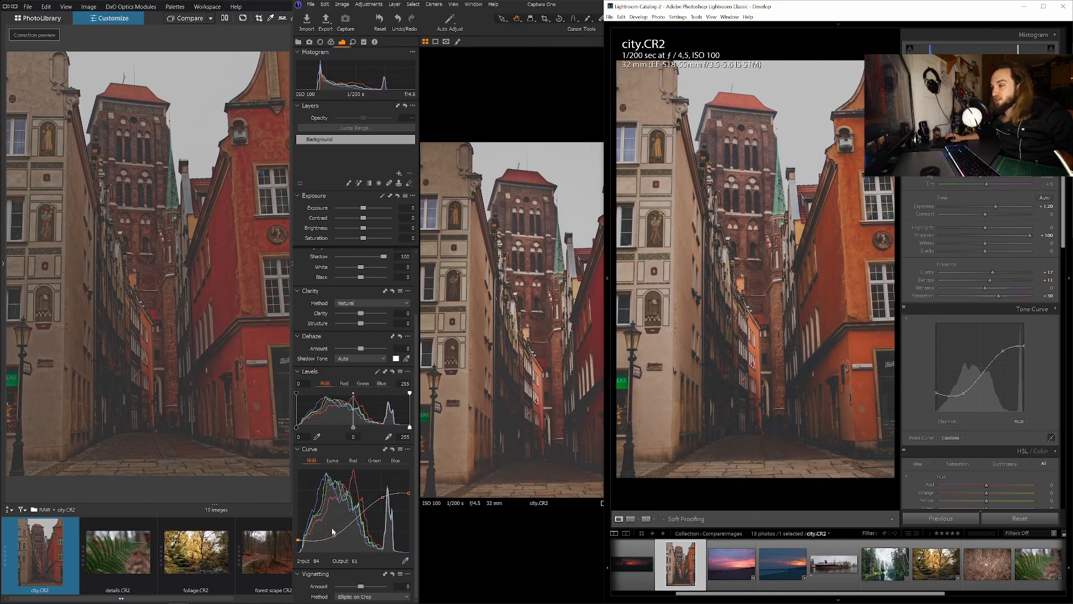
{"action": "left_click_drag", "start_coordinate": [298, 540], "coordinate": [298, 536]}
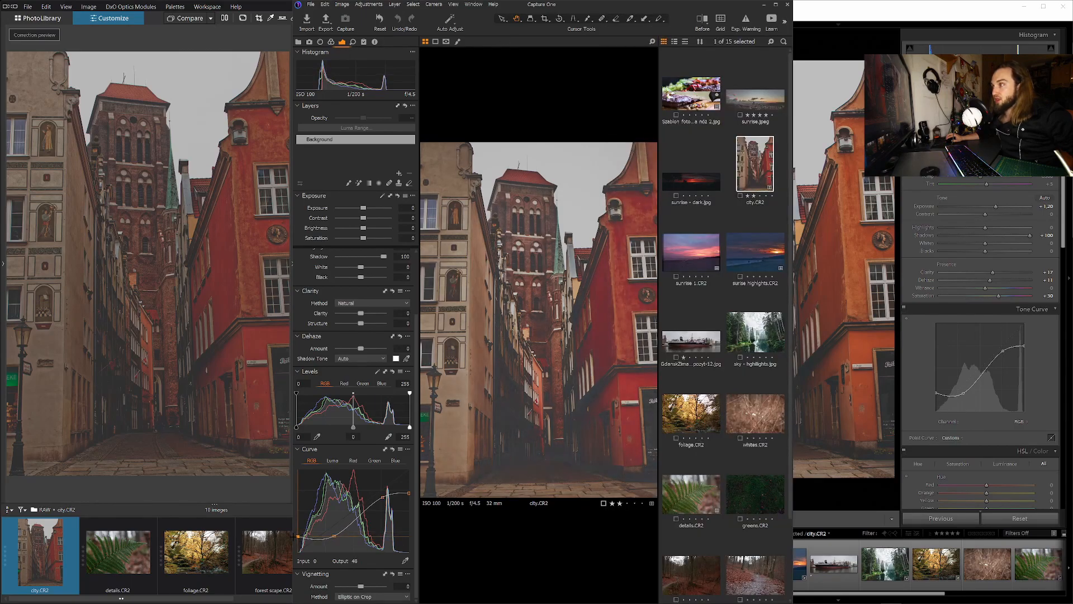
Switch to PhotoLab, lower the Tone Curve's black output to 51, and compare the photo with the Lightroom and Capture One versions.
{"action": "left_click", "coordinate": [111, 485]}
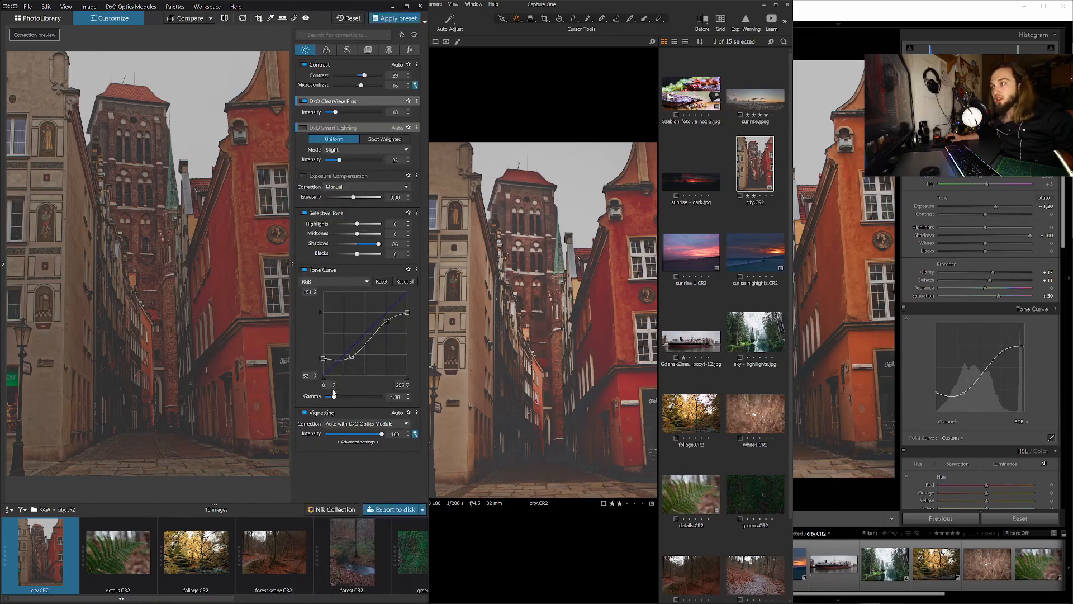
{"action": "mouse_move", "coordinate": [323, 358]}
{"action": "left_mouse_down"}
{"action": "mouse_move", "coordinate": [317, 310]}
{"action": "mouse_move", "coordinate": [329, 286]}
{"action": "mouse_move", "coordinate": [354, 273]}
{"action": "mouse_move", "coordinate": [328, 292]}
{"action": "mouse_move", "coordinate": [365, 290]}
{"action": "mouse_move", "coordinate": [367, 301]}
{"action": "mouse_move", "coordinate": [325, 304]}
{"action": "mouse_move", "coordinate": [343, 291]}
{"action": "mouse_move", "coordinate": [317, 294]}
{"action": "mouse_move", "coordinate": [312, 358]}
{"action": "left_mouse_up"}
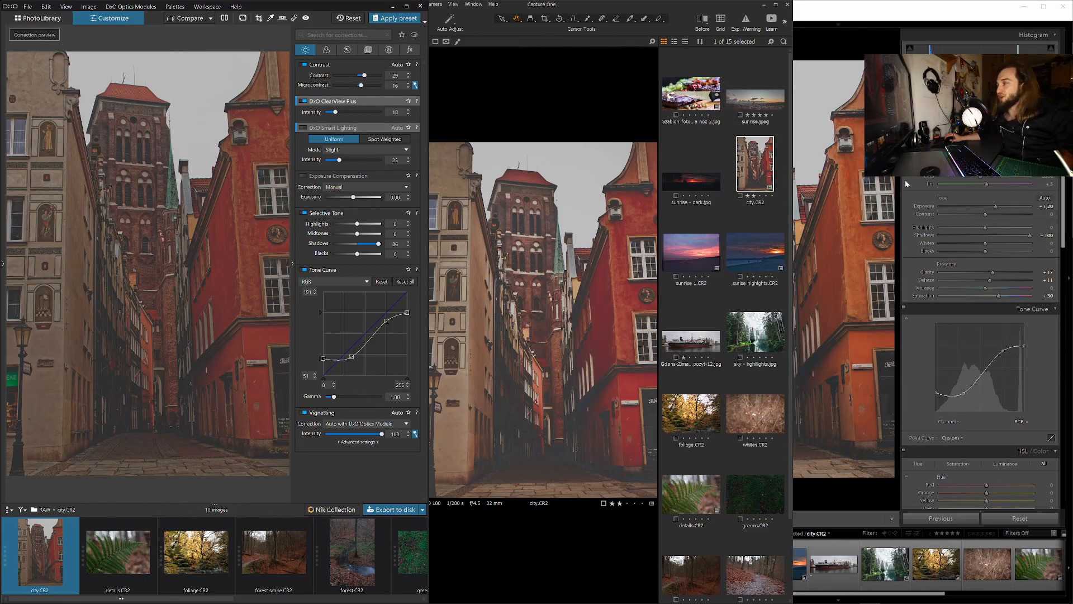
{"action": "left_click", "coordinate": [888, 8]}
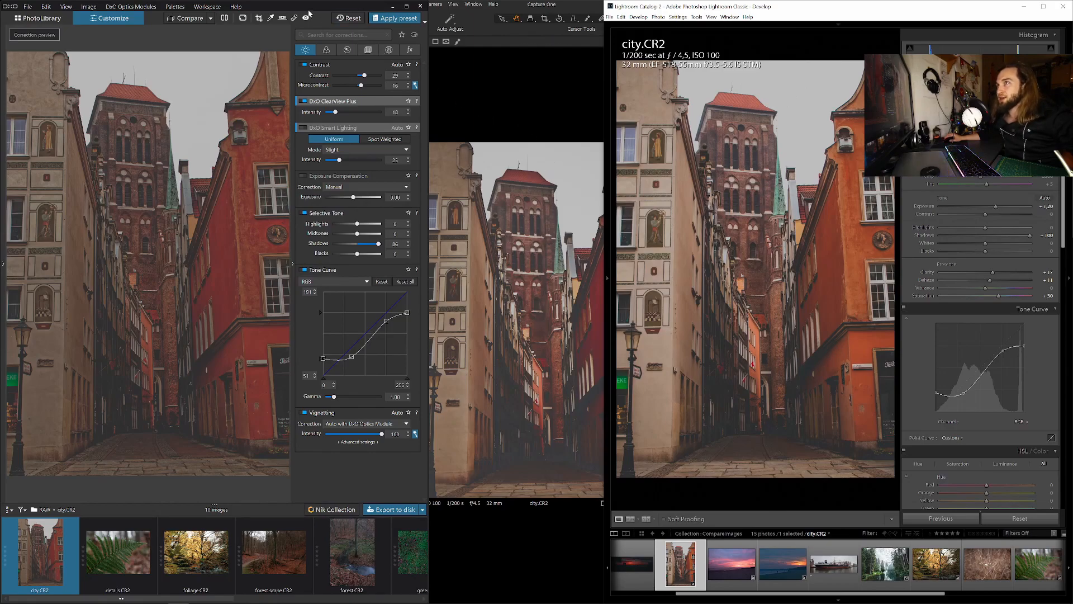
{"action": "left_click", "coordinate": [500, 35]}
{"action": "left_click", "coordinate": [928, 366]}
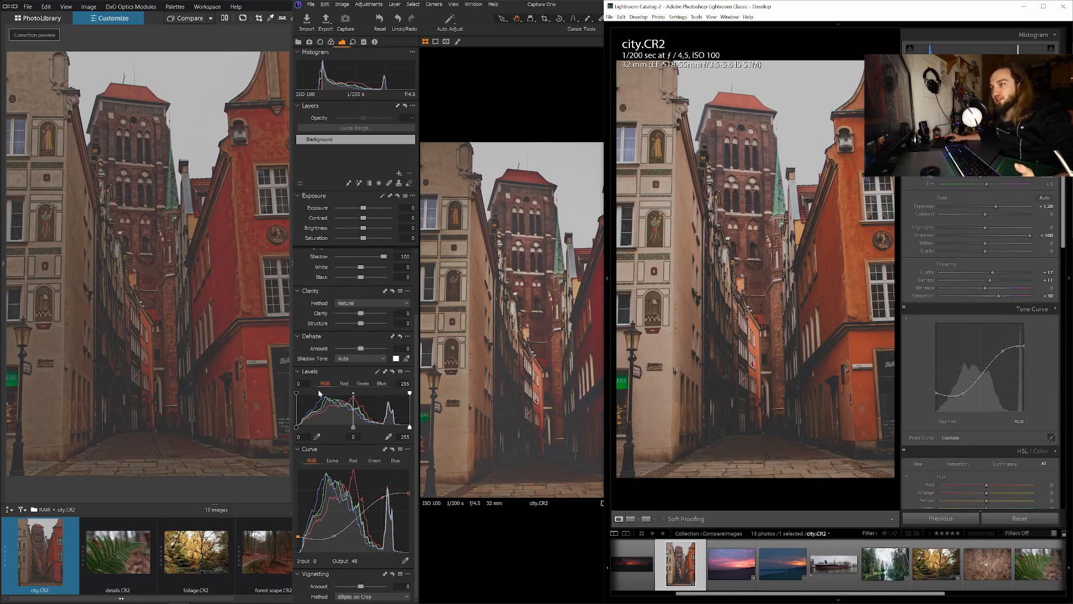
{"action": "left_click", "coordinate": [273, 6]}
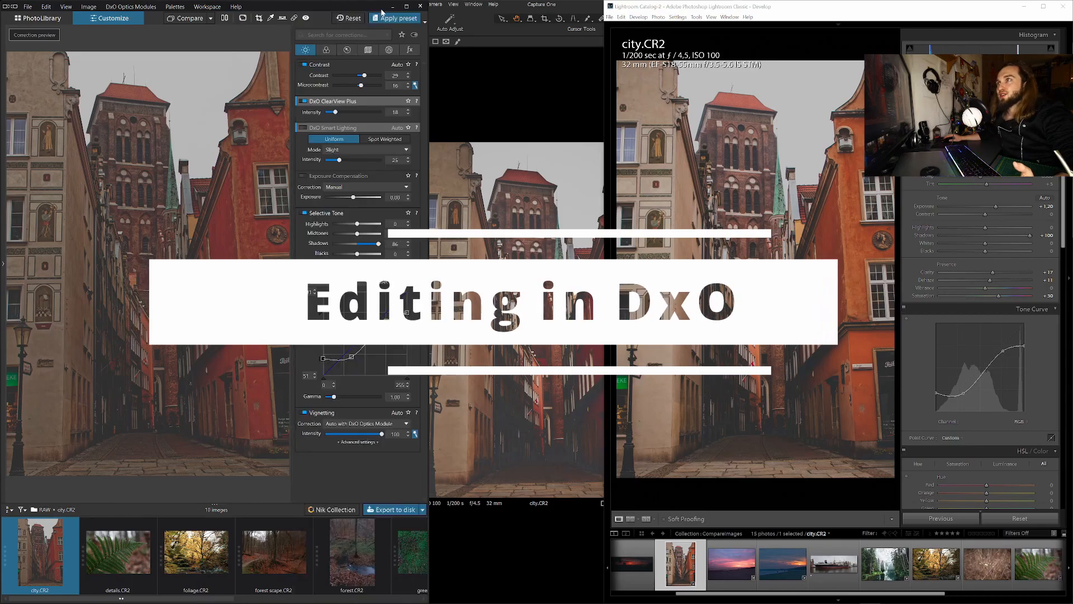
Maximize PhotoLab's window and soften the Tone Curve's fade by lowering its black end and raising its white end.
{"action": "left_click", "coordinate": [406, 7]}
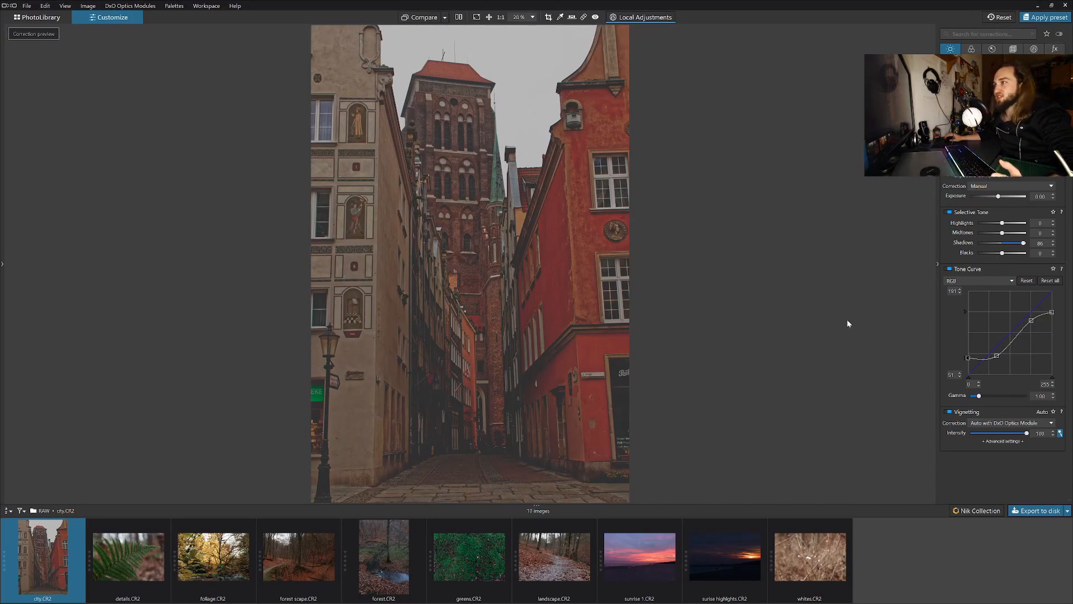
{"action": "left_click_drag", "start_coordinate": [969, 358], "coordinate": [970, 361]}
{"action": "left_click_drag", "start_coordinate": [1055, 315], "coordinate": [1056, 309]}
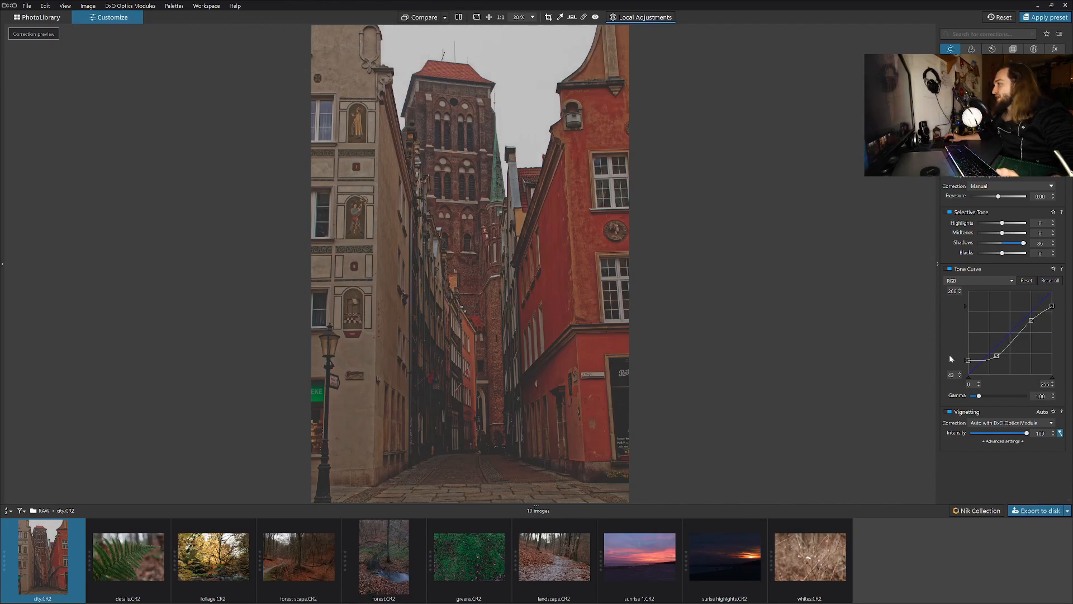
Try Vignetting with Manual correction at intensity 100, including its advanced settings, and return to the automatic DxO Optics Module correction.
{"action": "mouse_move", "coordinate": [1027, 434]}
{"action": "left_mouse_down"}
{"action": "mouse_move", "coordinate": [917, 431]}
{"action": "mouse_move", "coordinate": [1035, 434]}
{"action": "left_mouse_up"}
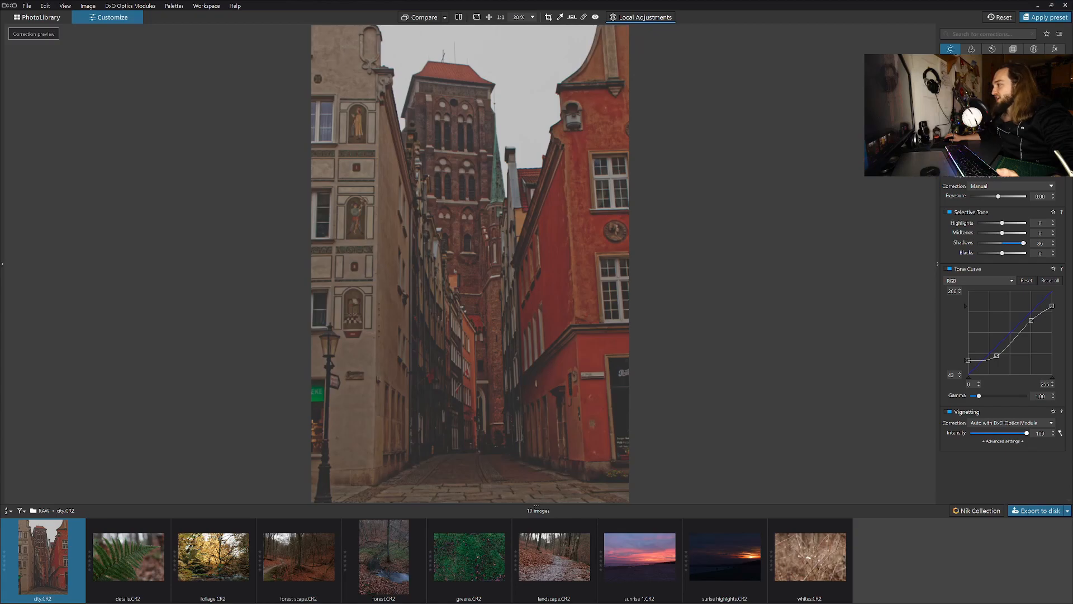
{"action": "left_click", "coordinate": [1010, 424]}
{"action": "left_click", "coordinate": [1001, 440]}
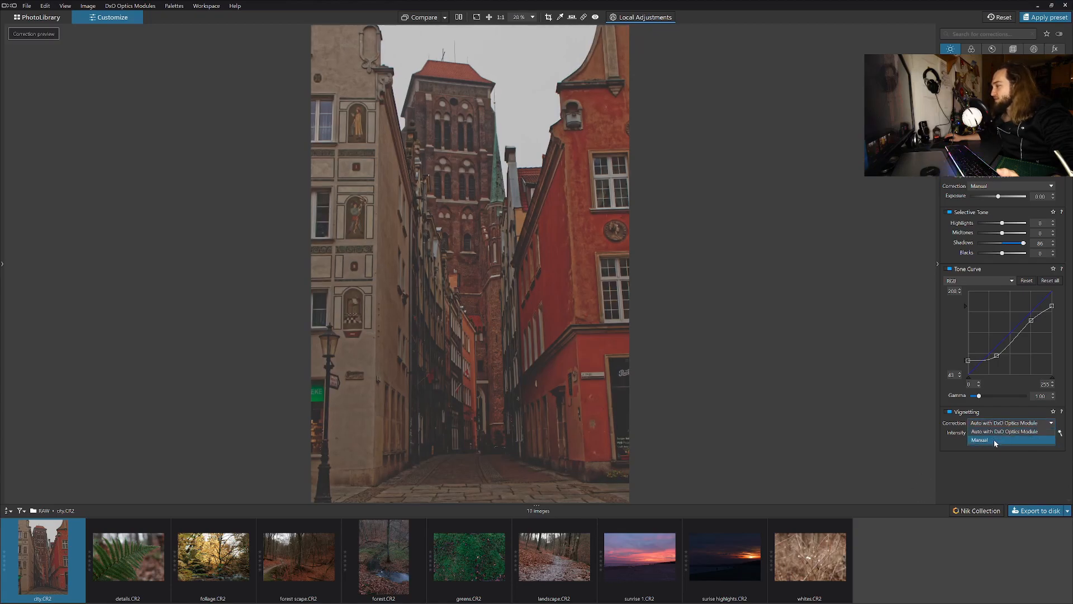
{"action": "left_click_drag", "start_coordinate": [993, 436], "coordinate": [970, 434]}
{"action": "left_click", "coordinate": [1002, 441]}
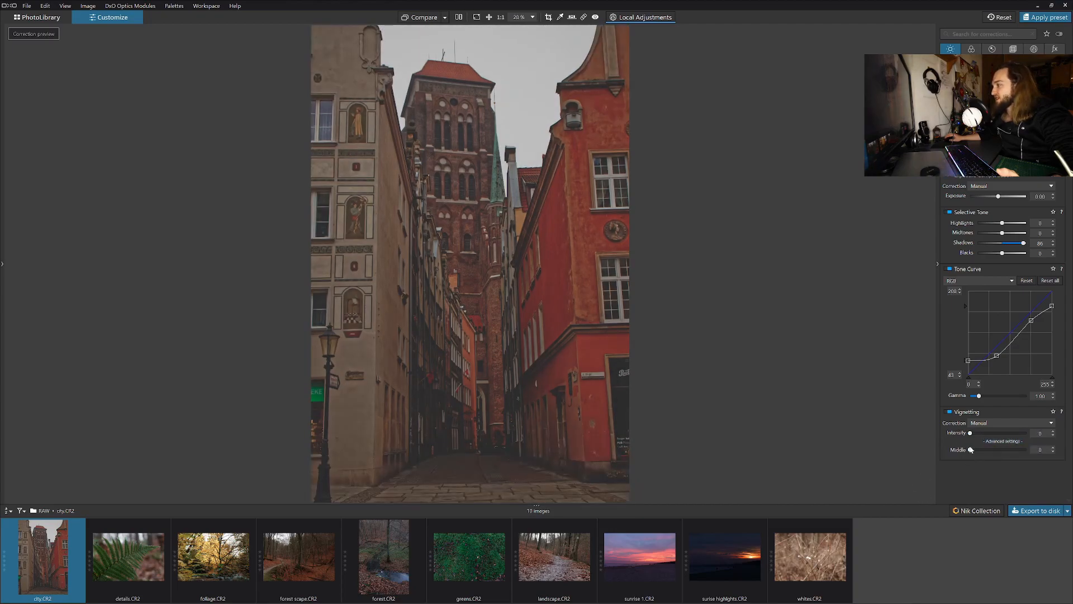
{"action": "left_click_drag", "start_coordinate": [971, 449], "coordinate": [1054, 436]}
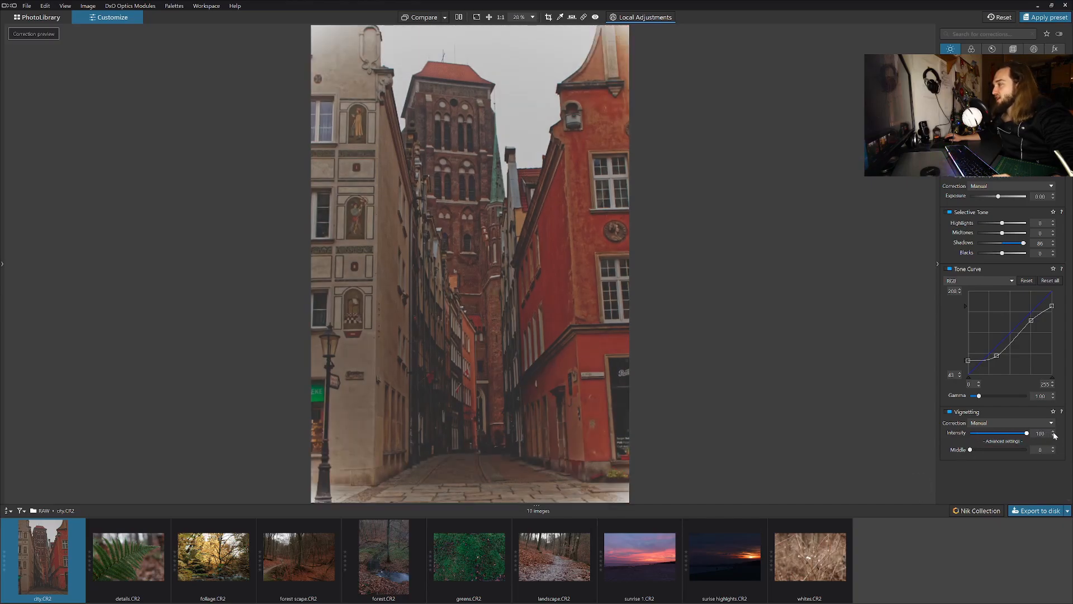
{"action": "left_click_drag", "start_coordinate": [1027, 434], "coordinate": [971, 435]}
{"action": "double_click", "coordinate": [971, 435]}
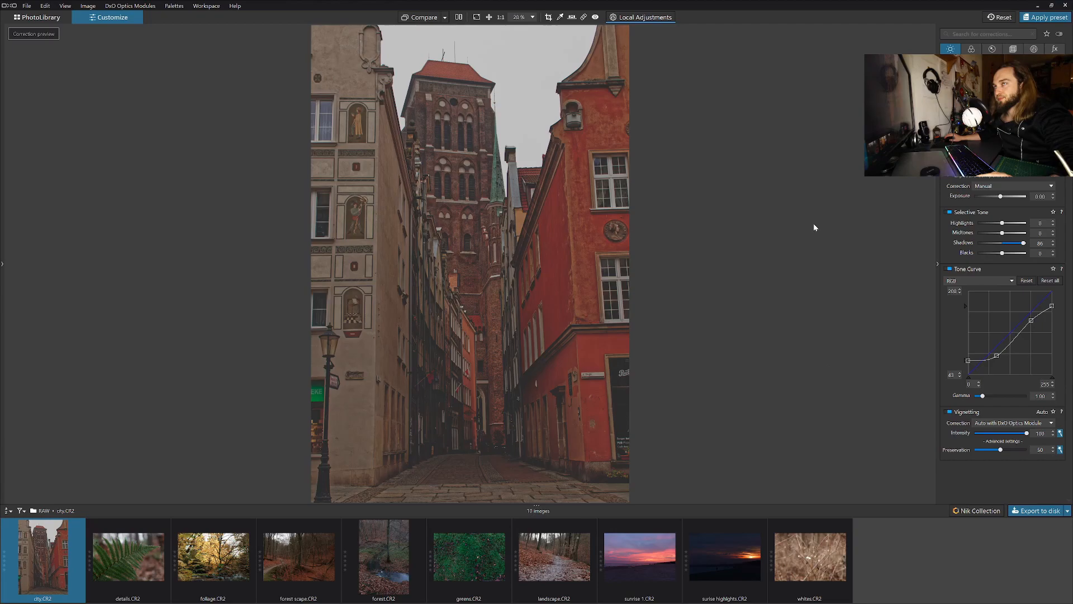
Open the color corrections and select the HSL red channel by sampling the red building's facade with the color picker.
{"action": "left_click", "coordinate": [972, 50]}
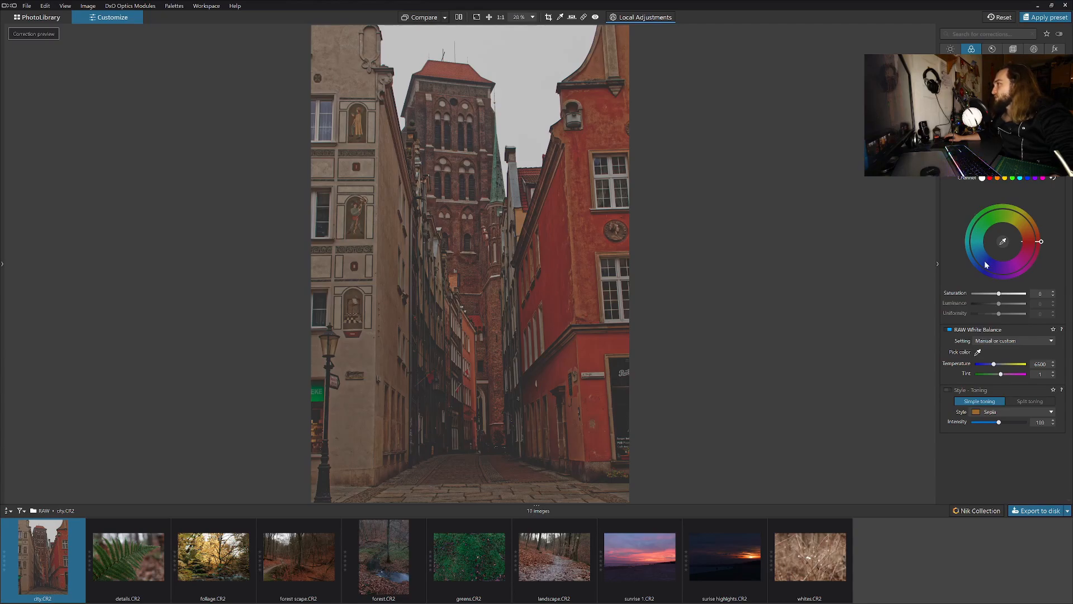
{"action": "left_click", "coordinate": [997, 178]}
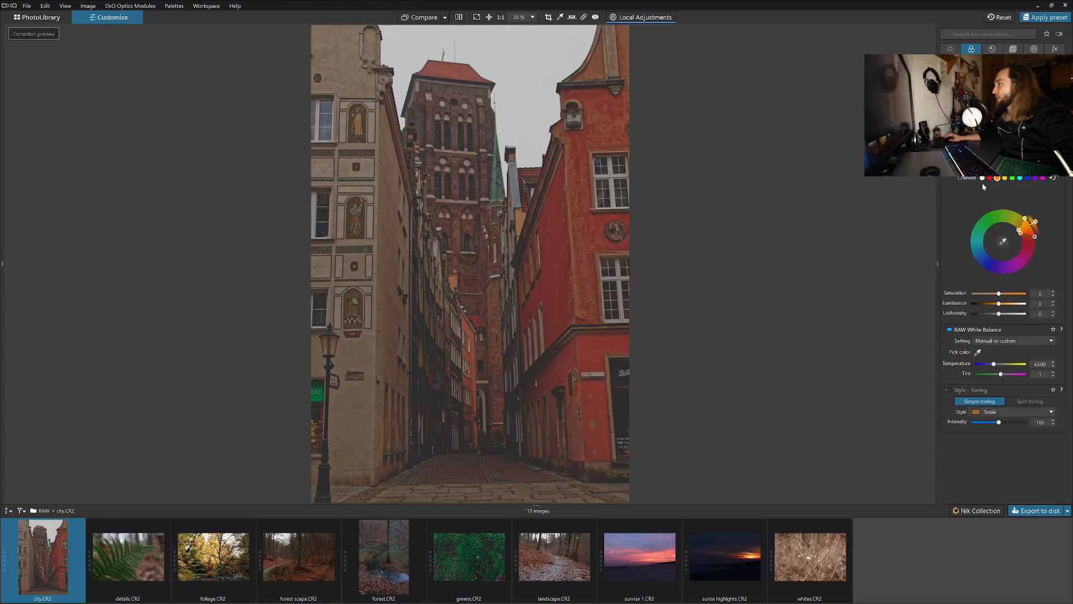
{"action": "left_click", "coordinate": [1003, 241]}
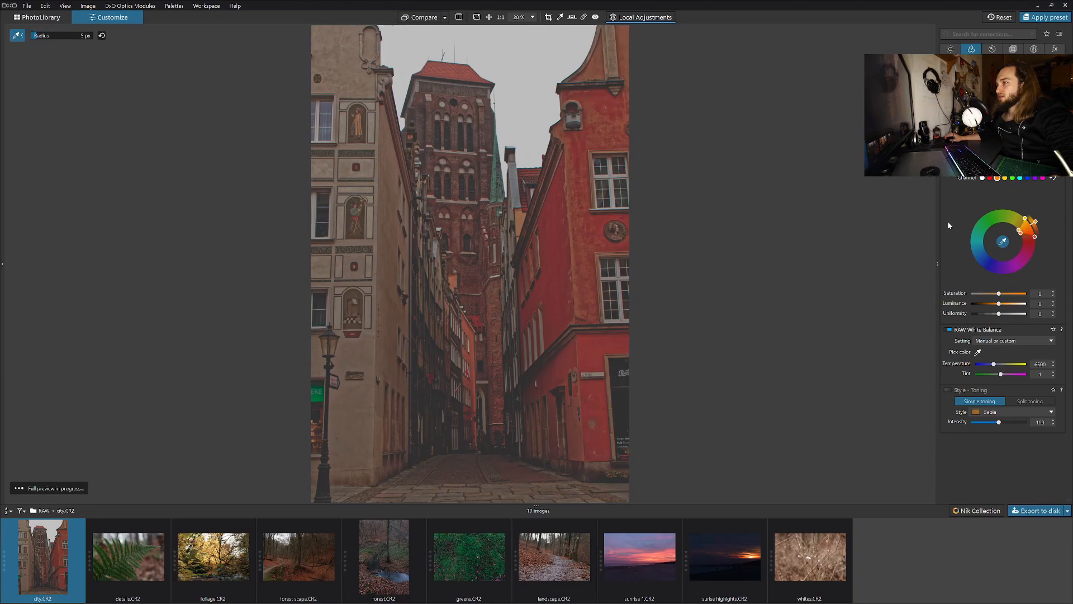
{"action": "left_click", "coordinate": [549, 284]}
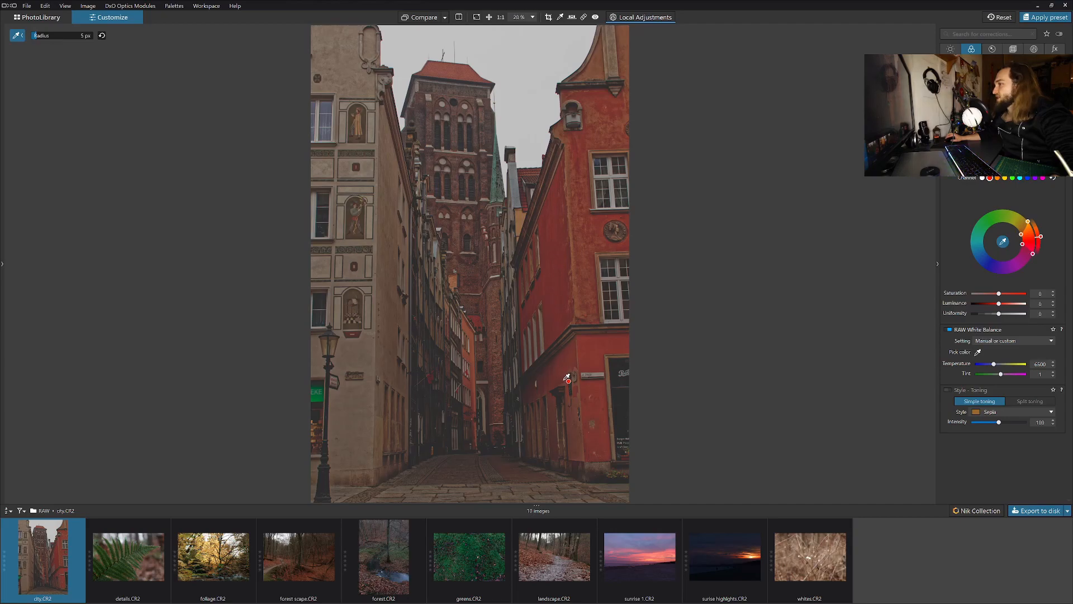
Shift the HSL red channel's hue slightly toward orange and adjust the range of colors it affects on the wheel.
{"action": "mouse_move", "coordinate": [1040, 240]}
{"action": "left_mouse_down"}
{"action": "mouse_move", "coordinate": [1026, 217]}
{"action": "mouse_move", "coordinate": [1002, 212]}
{"action": "mouse_move", "coordinate": [1026, 218]}
{"action": "mouse_move", "coordinate": [1038, 243]}
{"action": "left_mouse_up"}
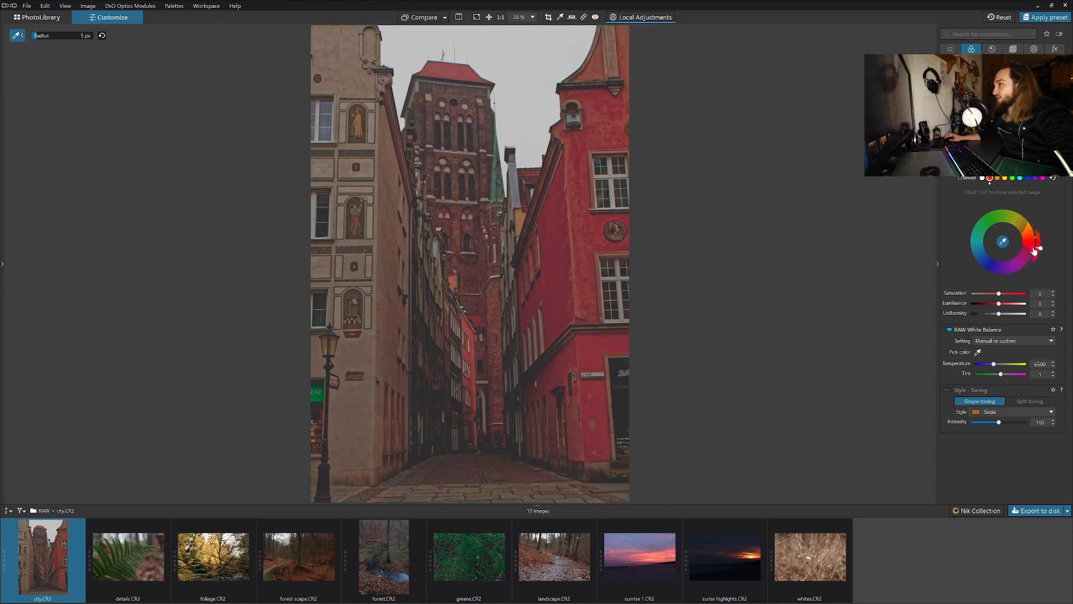
{"action": "left_click_drag", "start_coordinate": [1034, 250], "coordinate": [1027, 237]}
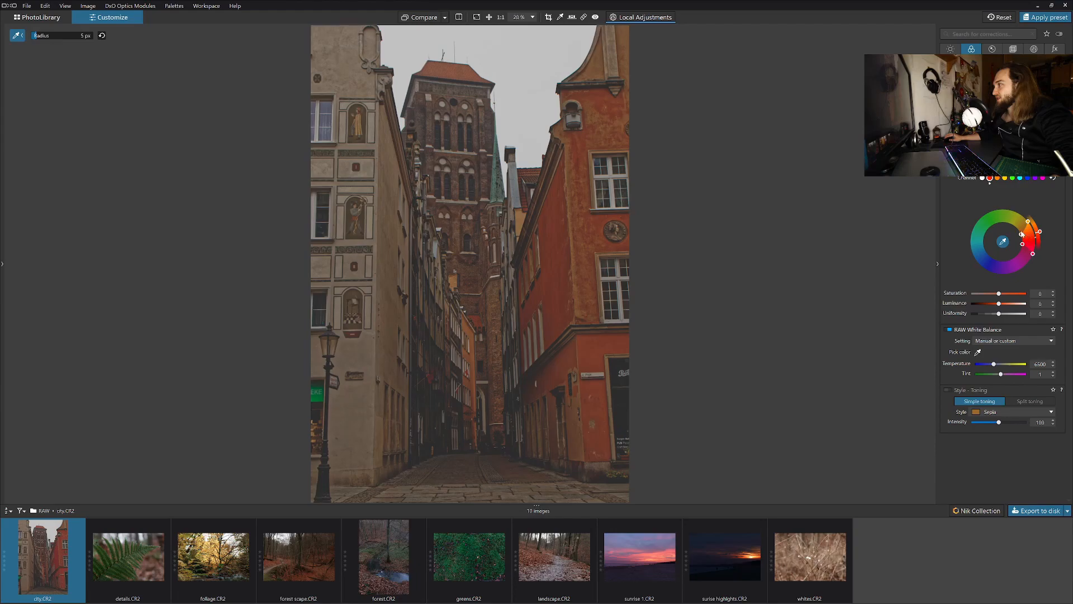
{"action": "mouse_move", "coordinate": [1022, 237]}
{"action": "left_mouse_down"}
{"action": "mouse_move", "coordinate": [1023, 219]}
{"action": "mouse_move", "coordinate": [1034, 238]}
{"action": "left_mouse_up"}
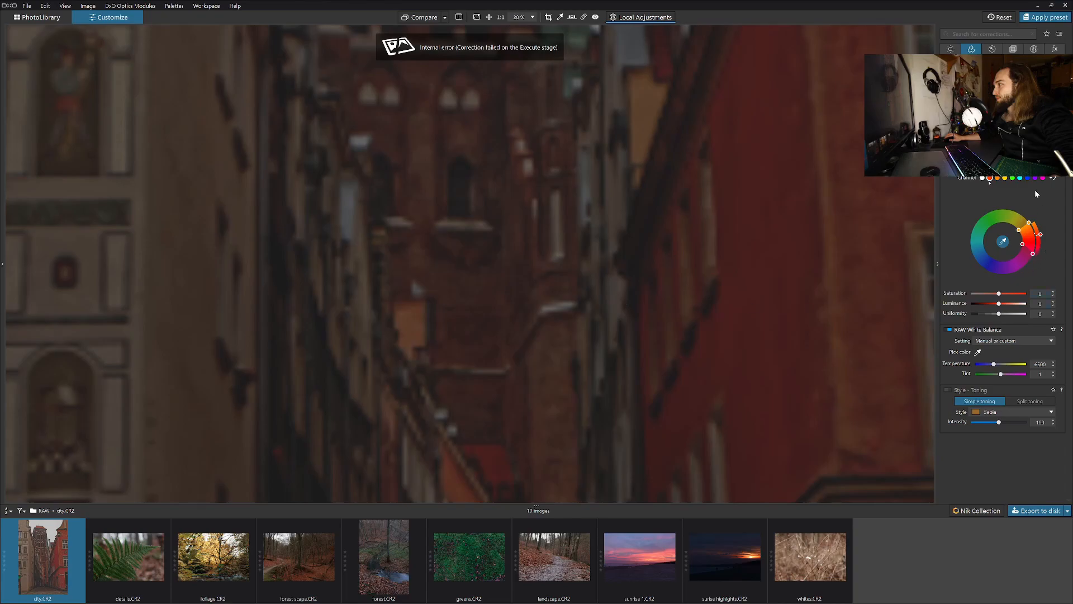
Check the detail corrections, return to HSL, lower the red channel's saturation to about -26, and raise its luminance.
{"action": "left_click", "coordinate": [993, 49]}
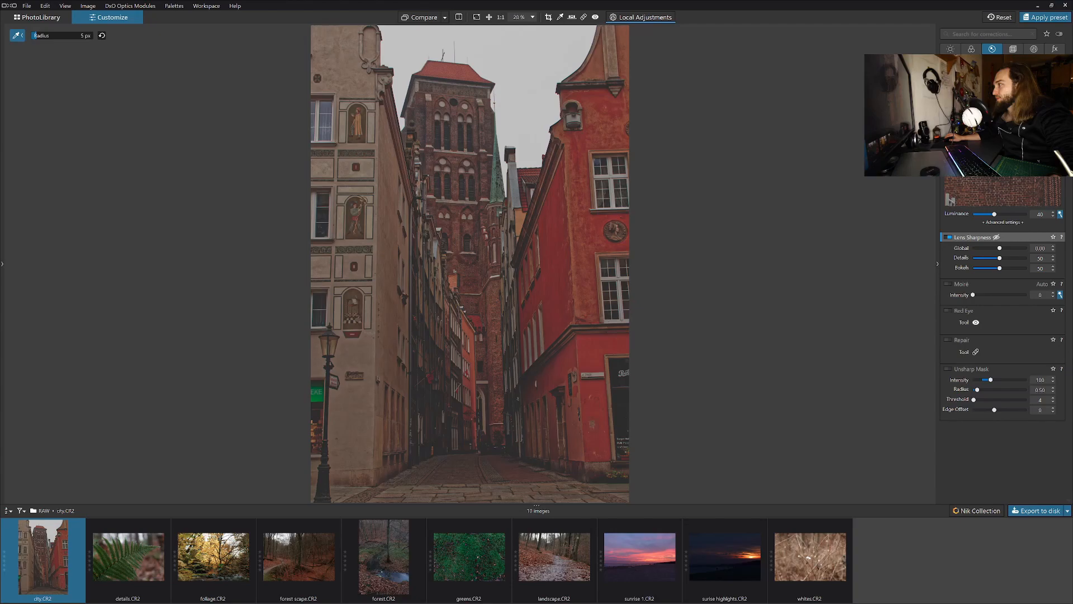
{"action": "left_click", "coordinate": [977, 51]}
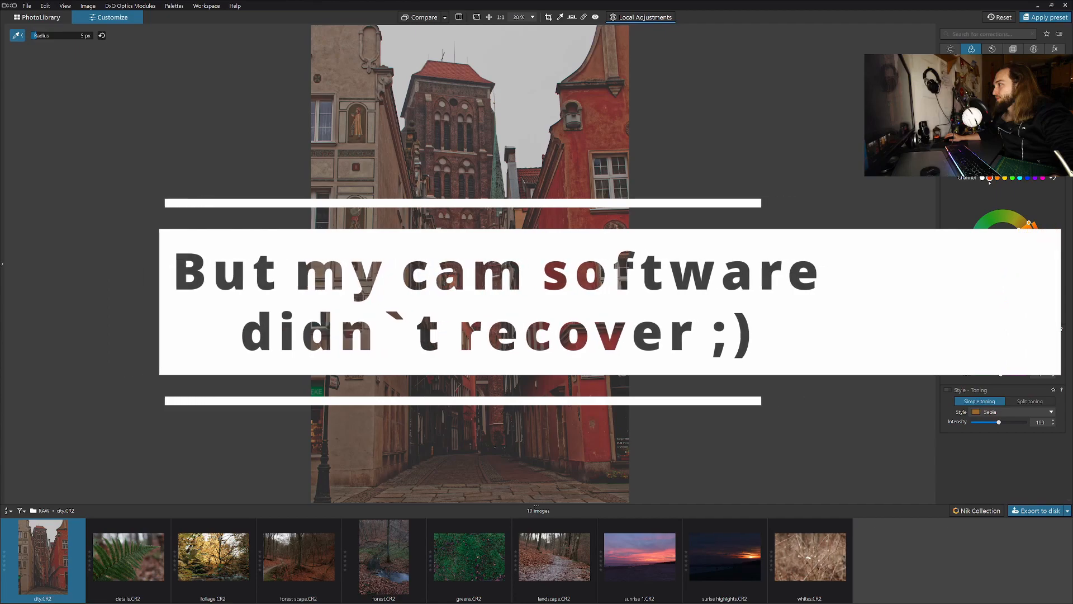
{"action": "left_click_drag", "start_coordinate": [999, 294], "coordinate": [991, 297]}
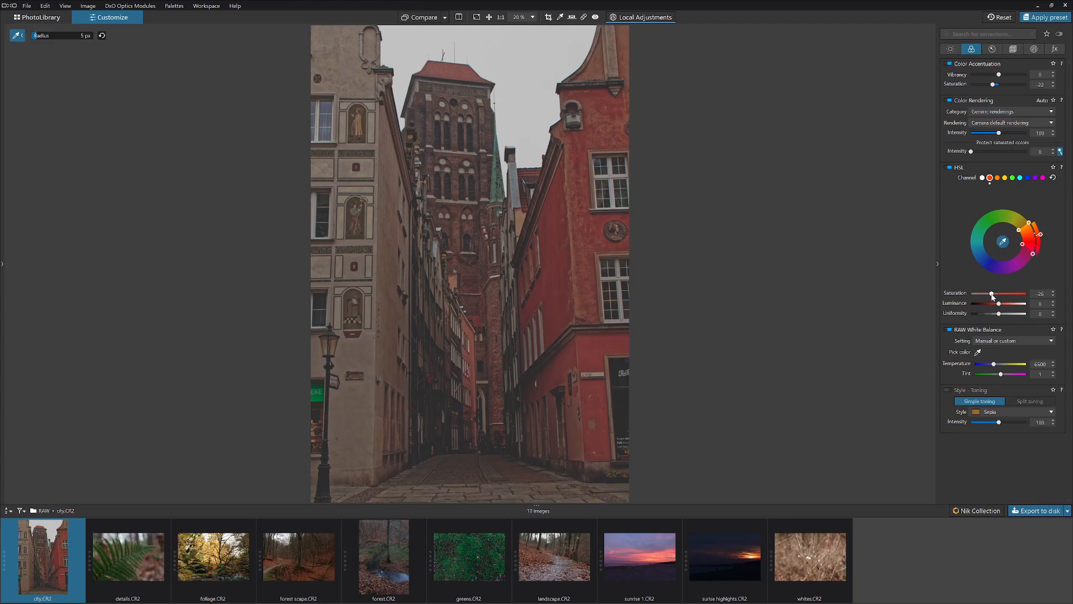
{"action": "left_click_drag", "start_coordinate": [997, 304], "coordinate": [1018, 304]}
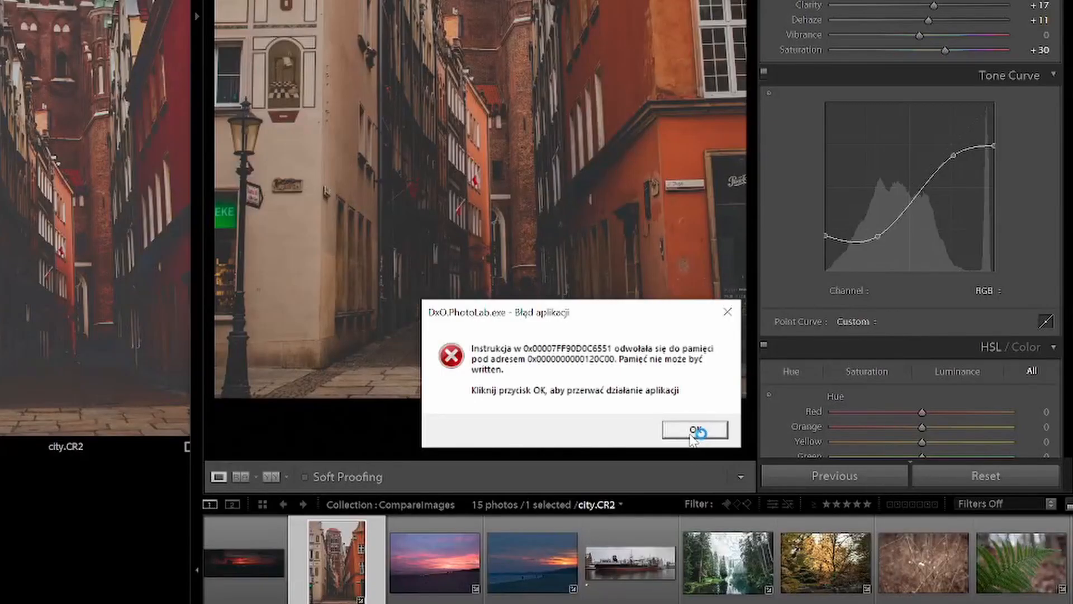
Compare the memory use of Lightroom, Capture One and DxO PhotoLab in the Windows task manager, and minimize it.
{"action": "left_click_drag", "start_coordinate": [546, 311], "coordinate": [233, 102]}
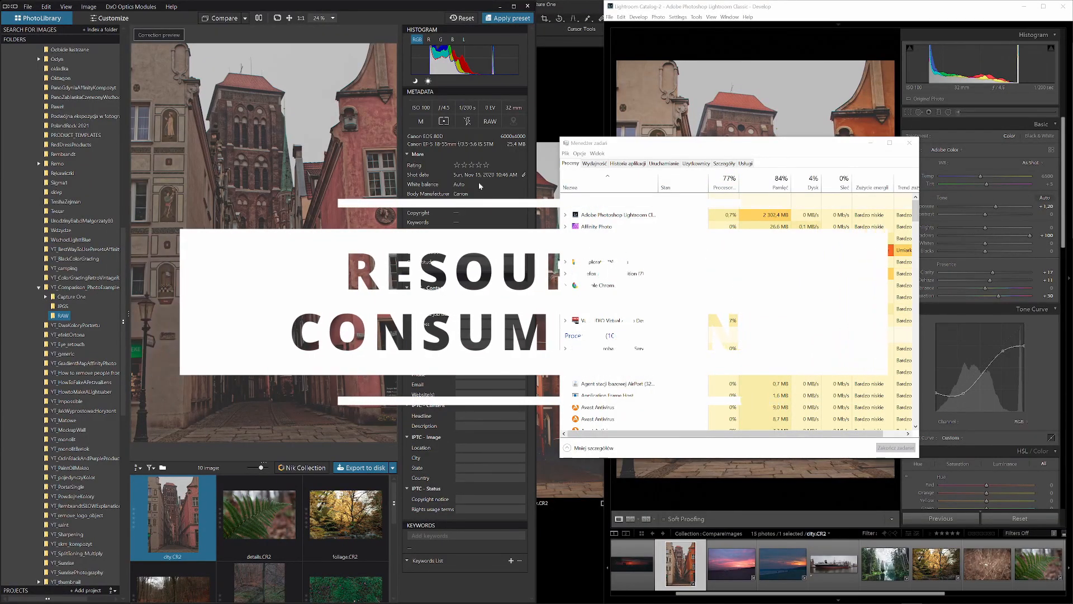
{"action": "left_click_drag", "start_coordinate": [726, 148], "coordinate": [526, 125]}
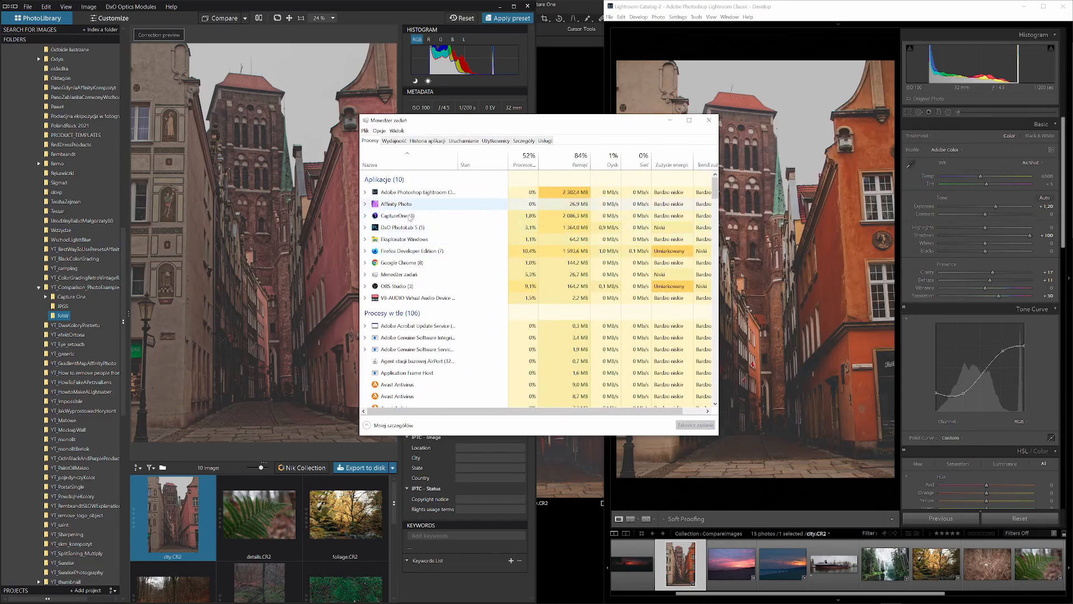
{"action": "left_click", "coordinate": [410, 218]}
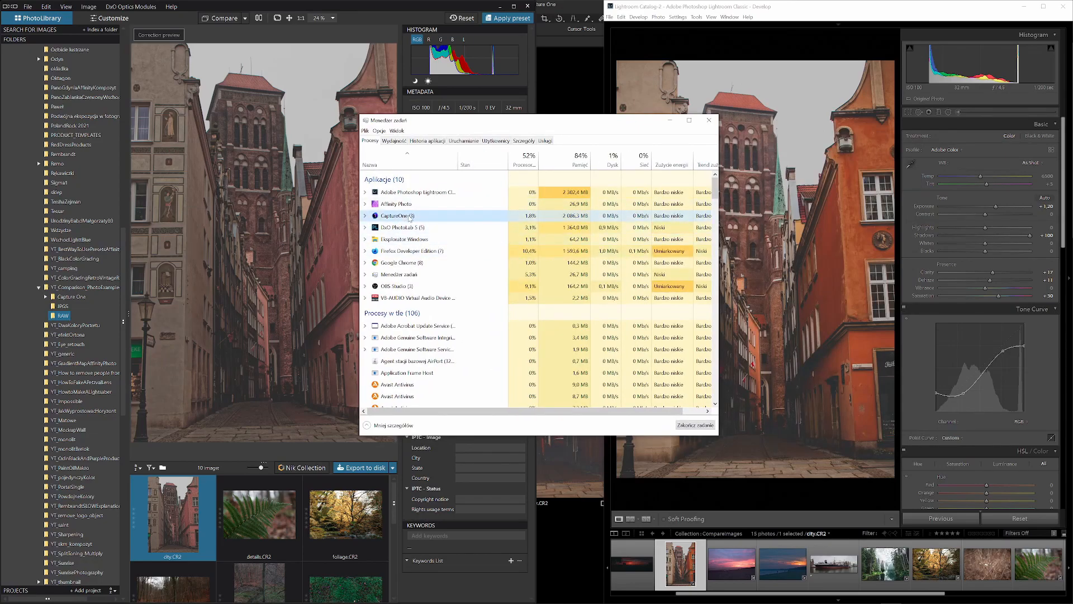
{"action": "left_click", "coordinate": [573, 194]}
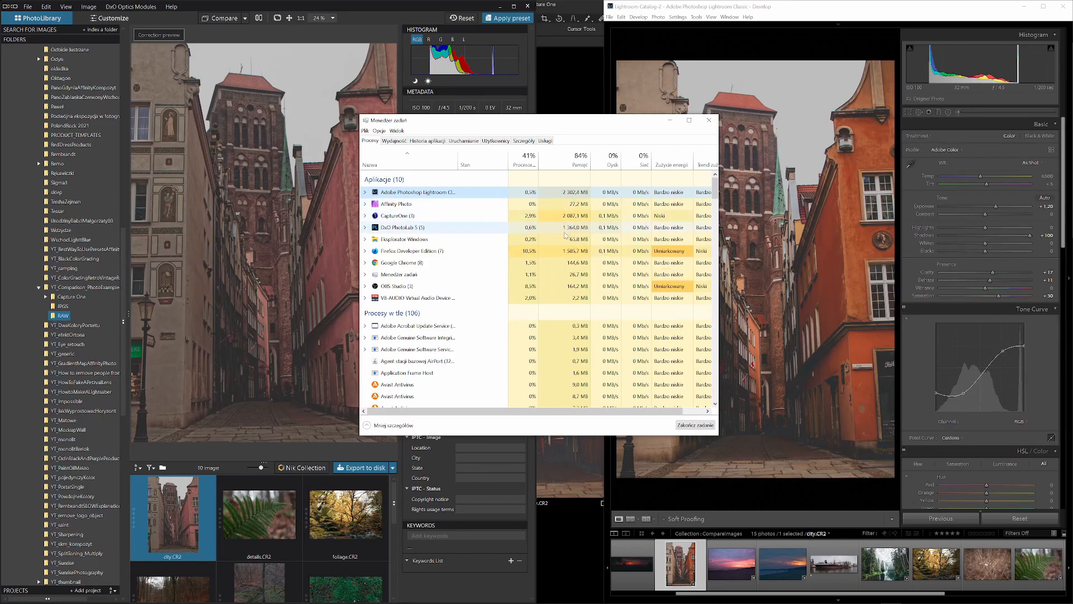
{"action": "left_click", "coordinate": [562, 217]}
{"action": "left_click", "coordinate": [558, 230]}
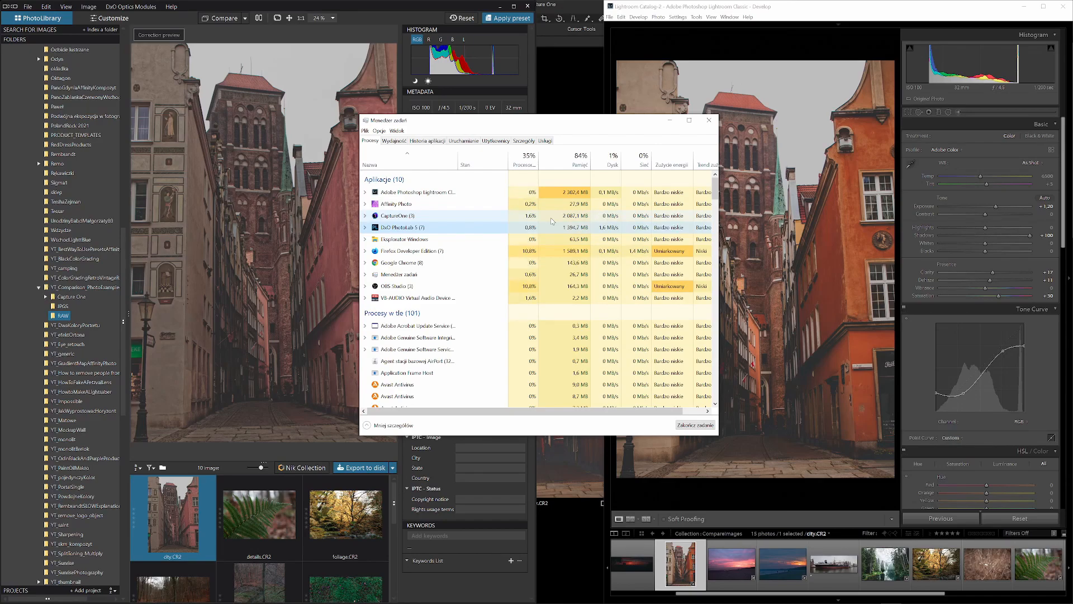
{"action": "left_click", "coordinate": [670, 120]}
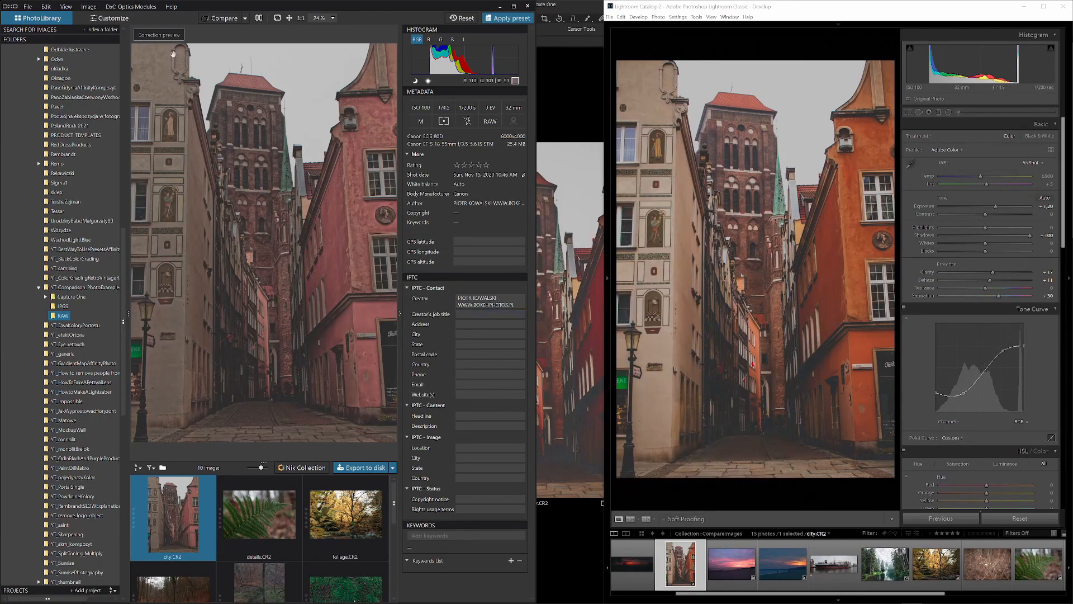
Open city.CR2 for customizing in PhotoLab and enable Smart Lighting in Custom mode with intensity 25.
{"action": "left_click", "coordinate": [113, 20]}
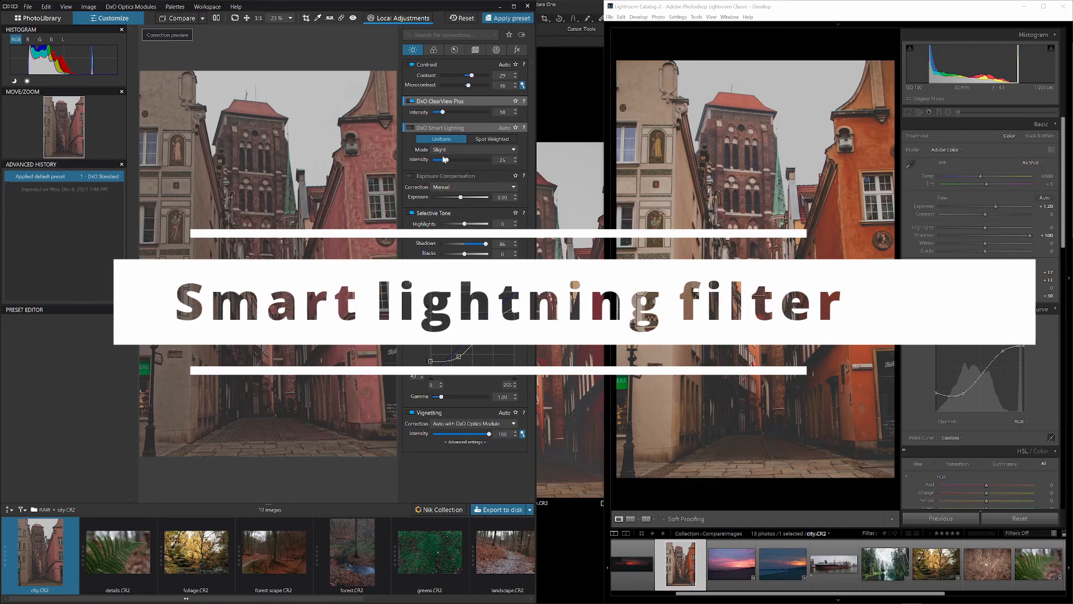
{"action": "mouse_move", "coordinate": [448, 161]}
{"action": "left_mouse_down"}
{"action": "mouse_move", "coordinate": [504, 165]}
{"action": "mouse_move", "coordinate": [461, 162]}
{"action": "left_mouse_up"}
{"action": "double_click", "coordinate": [462, 161]}
Examine the color fringing along the red building's roof edge and lantern up close in PhotoLab and Lightroom.
{"action": "scroll", "coordinate": [343, 101], "scroll_direction": "up", "scroll_amount": 4}
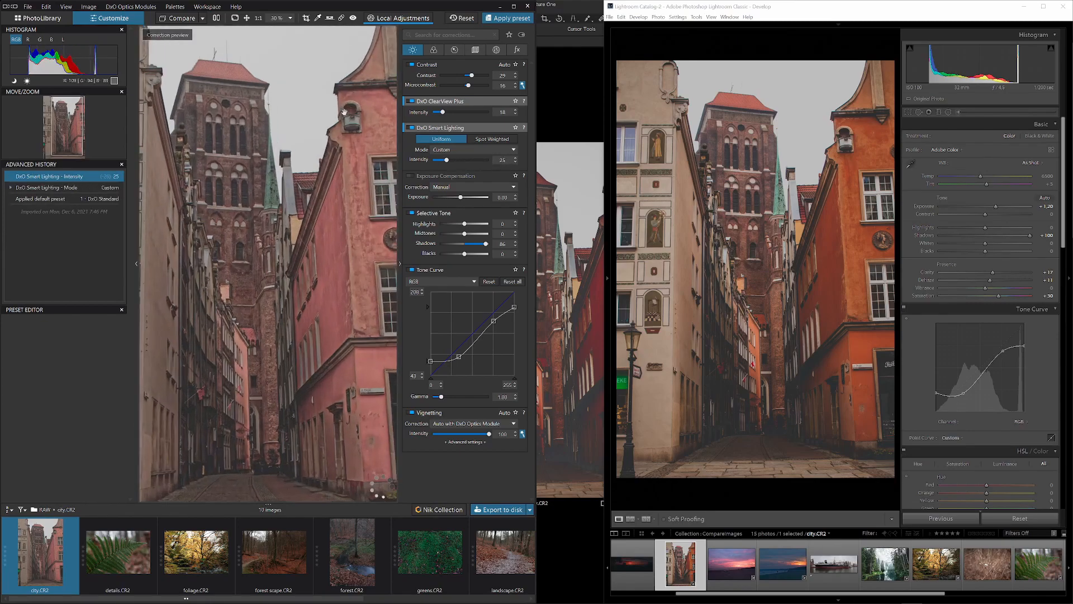
{"action": "scroll", "coordinate": [343, 100], "scroll_direction": "up", "scroll_amount": 5}
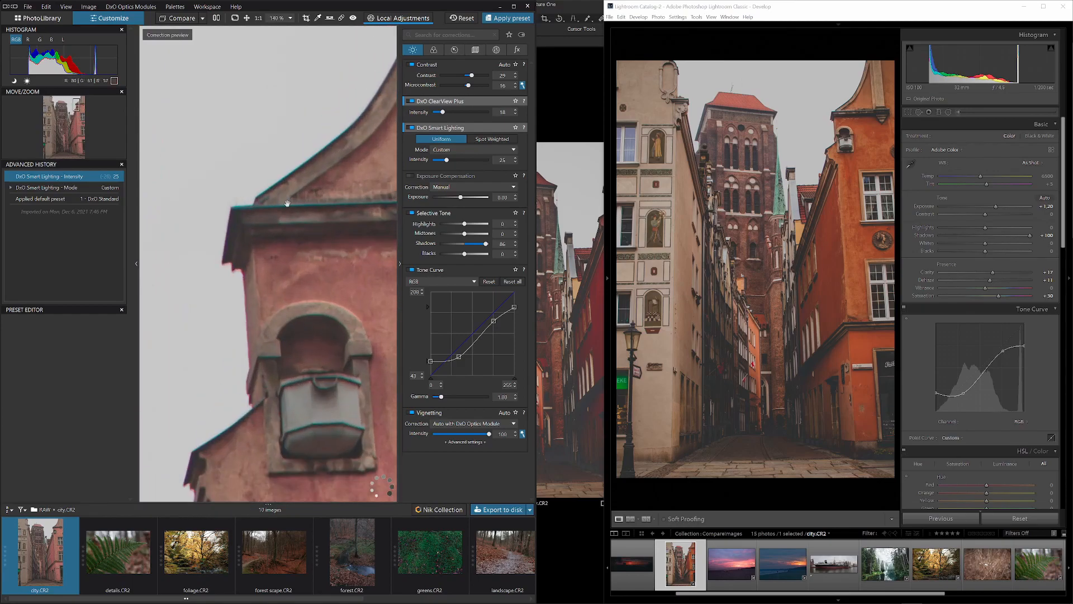
{"action": "scroll", "coordinate": [274, 226], "scroll_direction": "down", "scroll_amount": 3}
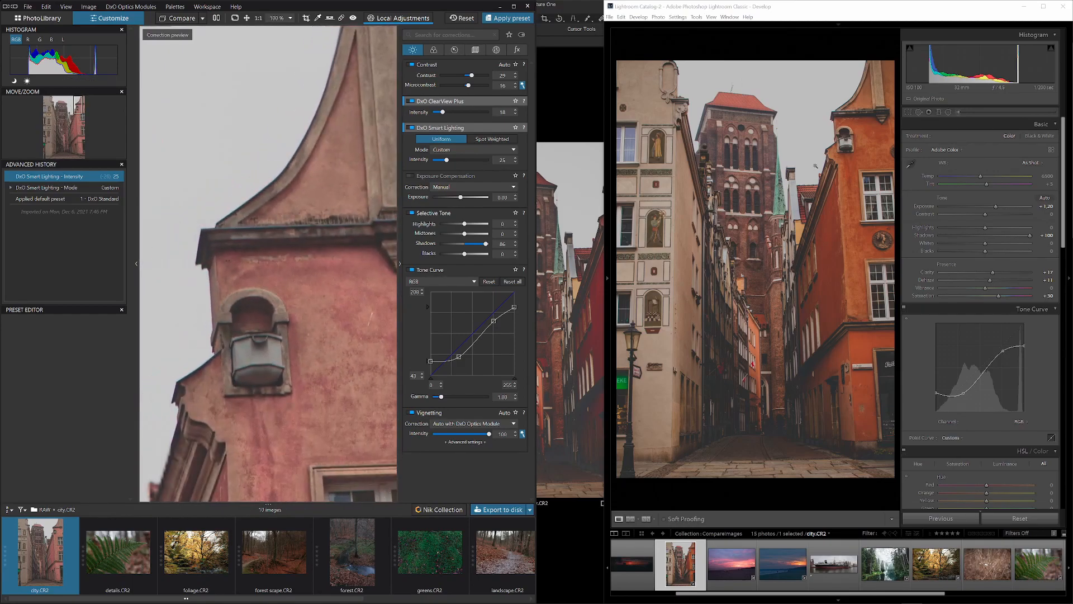
{"action": "left_click", "coordinate": [855, 113]}
{"action": "left_click_drag", "start_coordinate": [810, 120], "coordinate": [739, 172]}
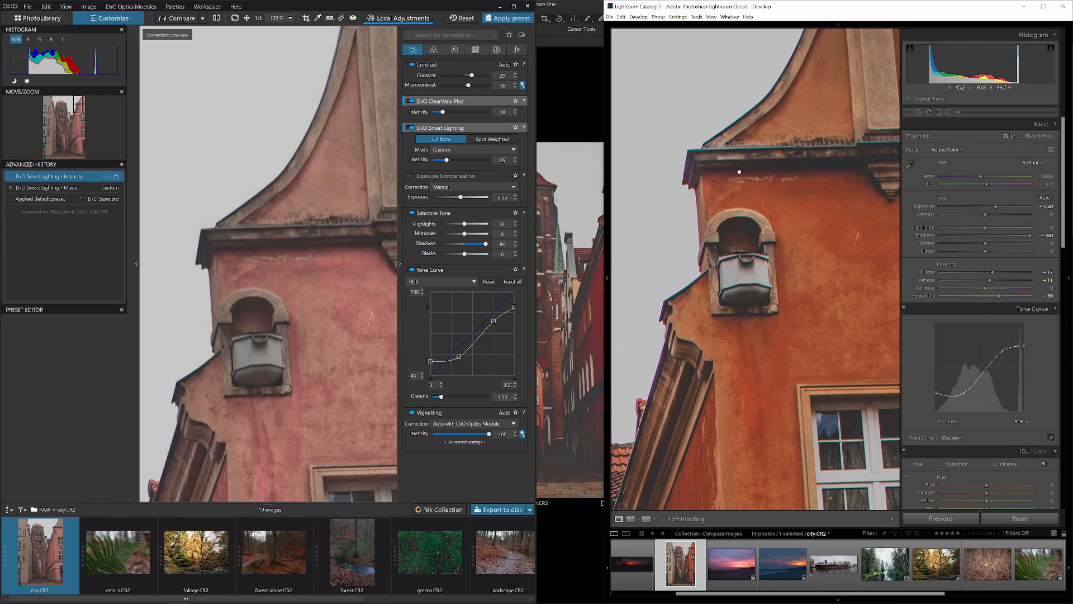
Examine the same roof edge and lantern up close in Capture One, and return to the whole photo in PhotoLab.
{"action": "left_click", "coordinate": [568, 84]}
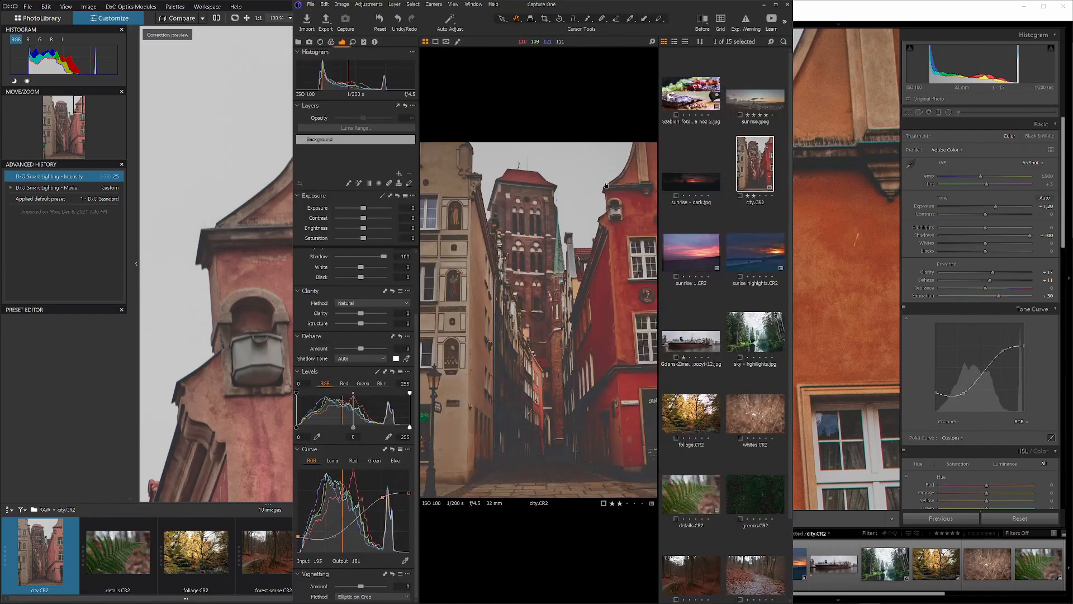
{"action": "left_click", "coordinate": [617, 149]}
{"action": "left_click_drag", "start_coordinate": [616, 148], "coordinate": [584, 259]}
{"action": "scroll", "coordinate": [582, 202], "scroll_direction": "up", "scroll_amount": 3}
{"action": "left_click_drag", "start_coordinate": [576, 182], "coordinate": [538, 264]}
{"action": "scroll", "coordinate": [538, 263], "scroll_direction": "down", "scroll_amount": 2}
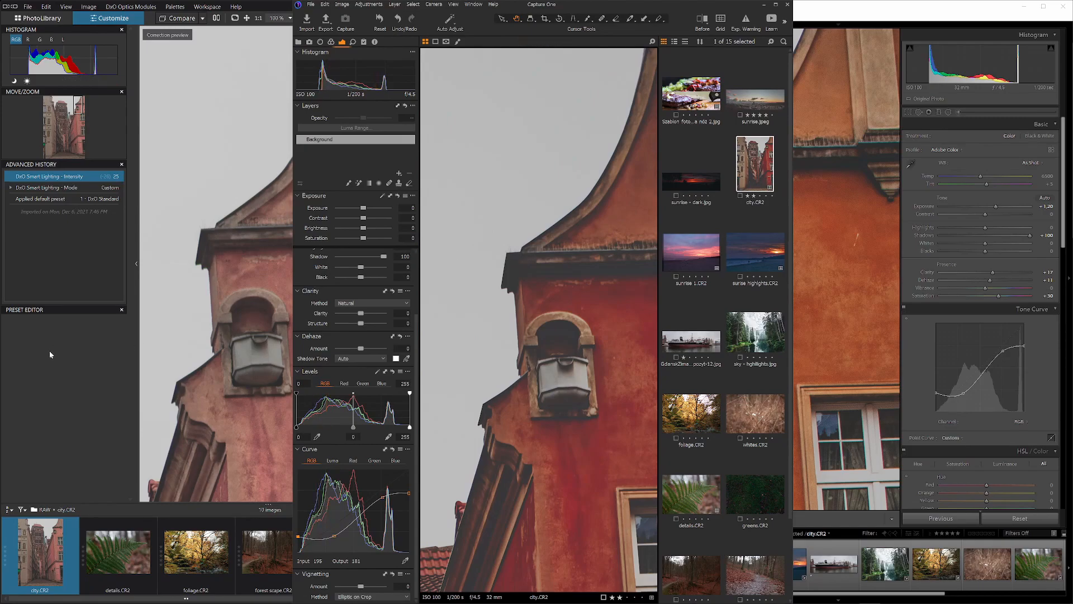
{"action": "scroll", "coordinate": [207, 374], "scroll_direction": "down", "scroll_amount": 2}
{"action": "left_click", "coordinate": [207, 374]}
{"action": "scroll", "coordinate": [207, 374], "scroll_direction": "up", "scroll_amount": 2}
{"action": "double_click", "coordinate": [207, 374]}
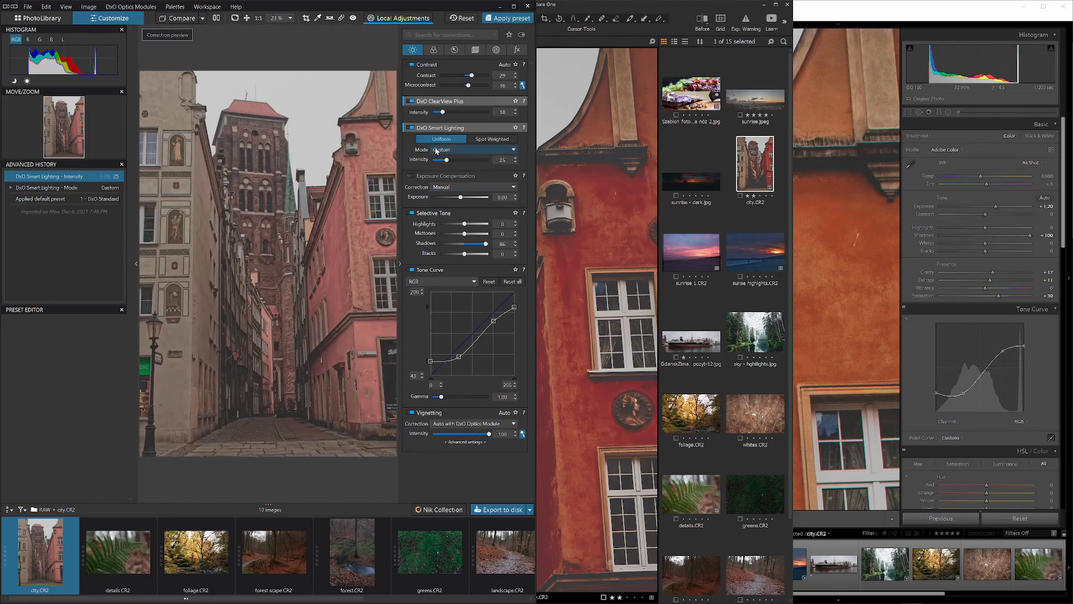
Set local contrast to 100 on city.CR2 in all three programs: ClearView Plus in PhotoLab, Clarity in Lightroom and Capture One.
{"action": "left_click_drag", "start_coordinate": [442, 112], "coordinate": [490, 112]}
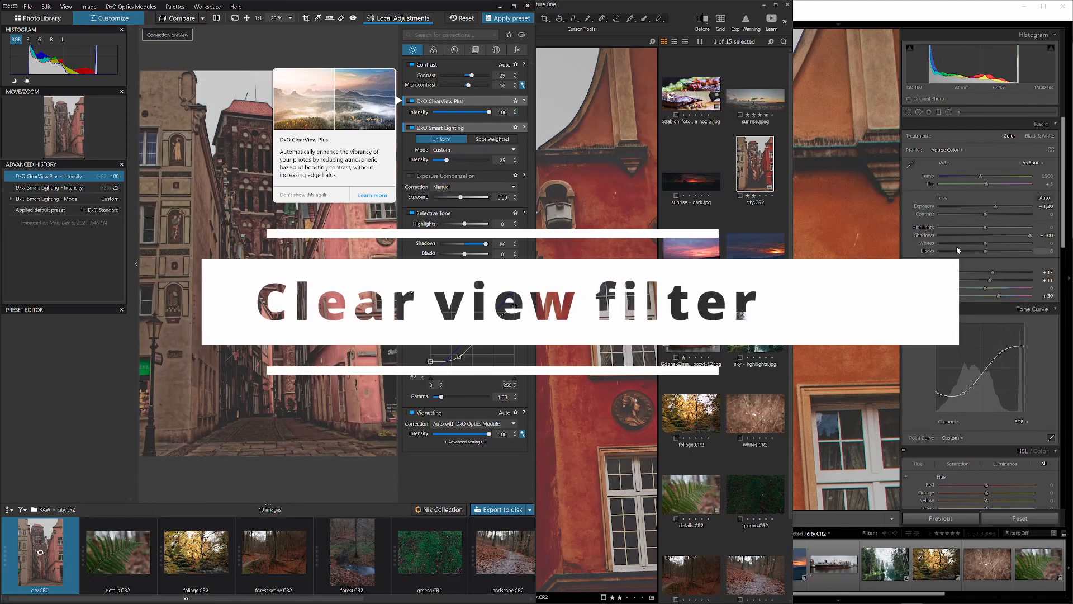
{"action": "left_click_drag", "start_coordinate": [997, 273], "coordinate": [1031, 273]}
{"action": "left_click", "coordinate": [857, 266]}
{"action": "left_click", "coordinate": [857, 305]}
{"action": "left_click", "coordinate": [860, 347]}
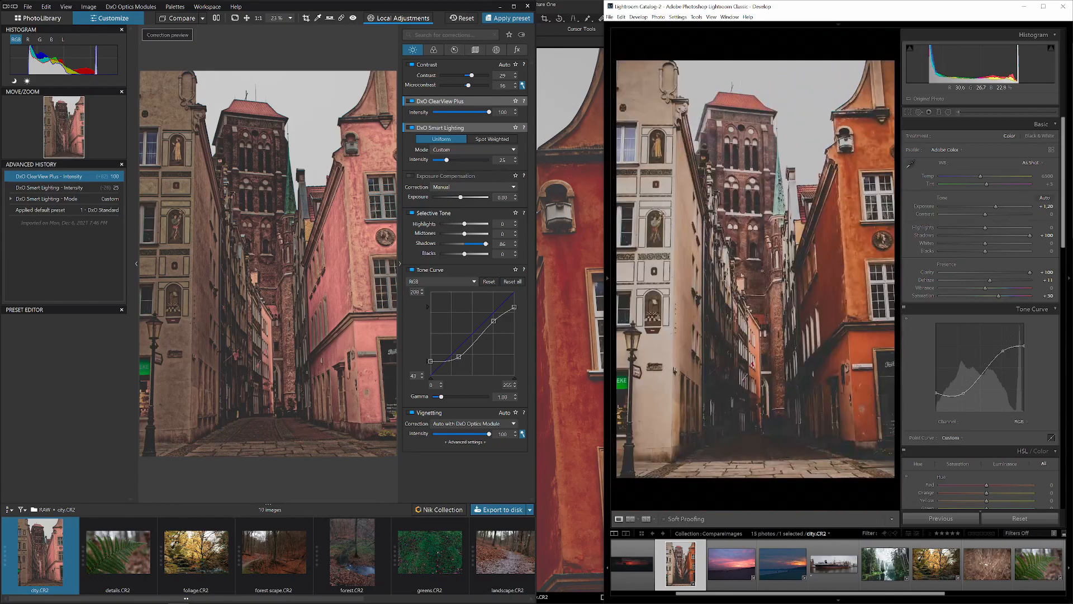
{"action": "left_click", "coordinate": [571, 295]}
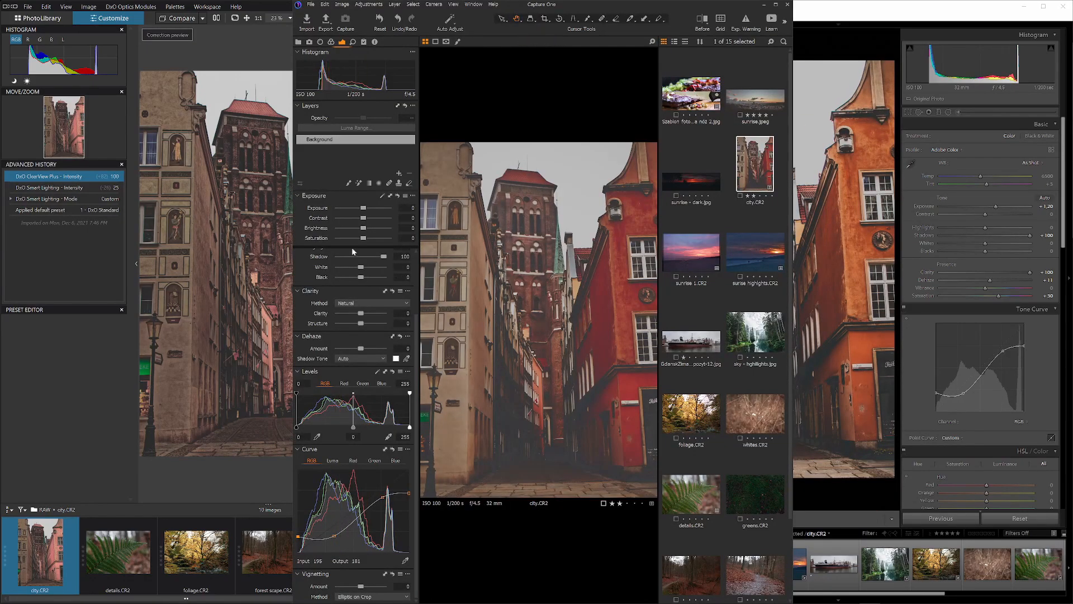
{"action": "left_click_drag", "start_coordinate": [362, 316], "coordinate": [391, 323]}
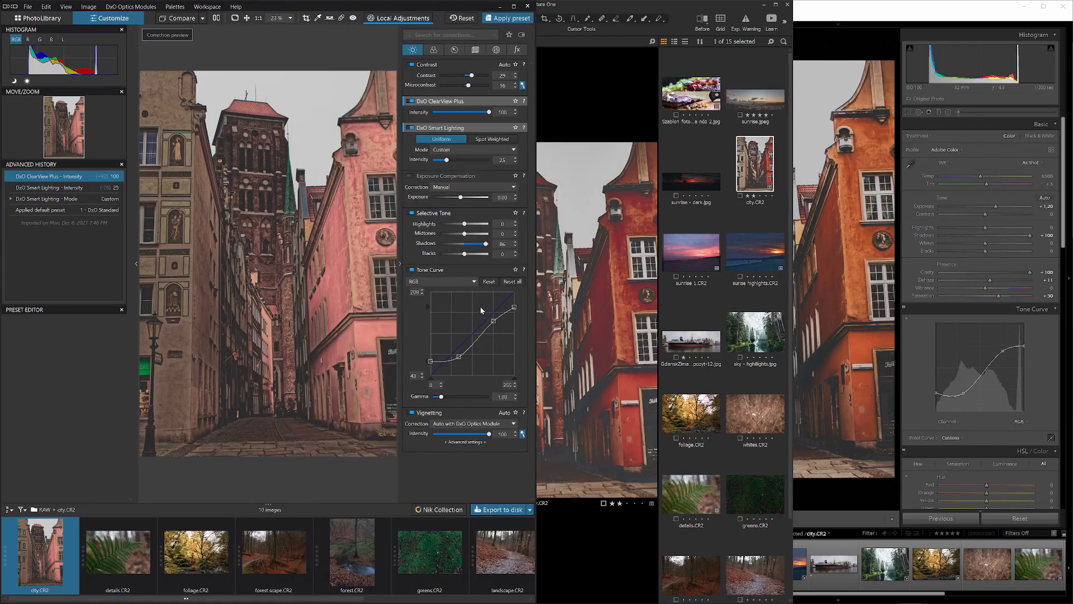
Hide PhotoLab's histogram and history palettes and narrow its window to compare the three versions of city.CR2 side by side.
{"action": "left_click_drag", "start_coordinate": [535, 309], "coordinate": [491, 324]}
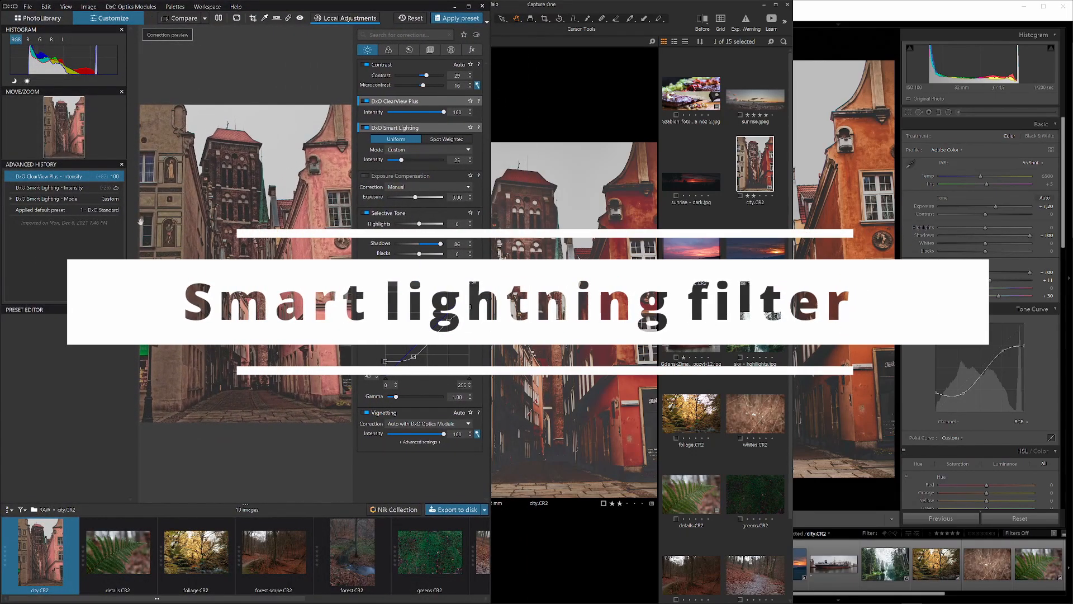
{"action": "left_click", "coordinate": [136, 263]}
{"action": "left_click_drag", "start_coordinate": [491, 291], "coordinate": [429, 290]}
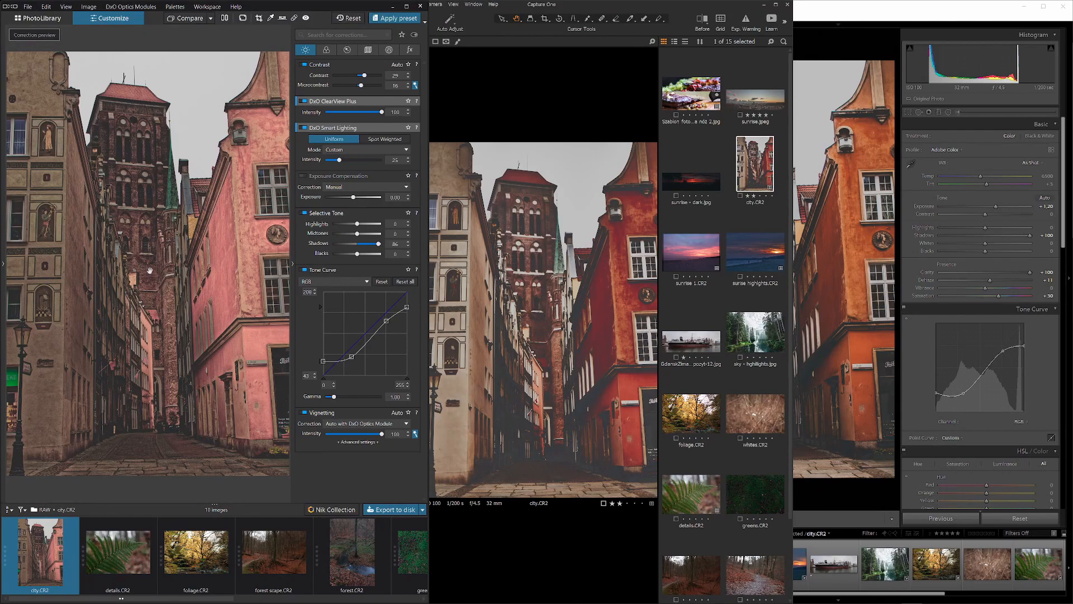
{"action": "left_click", "coordinate": [535, 225]}
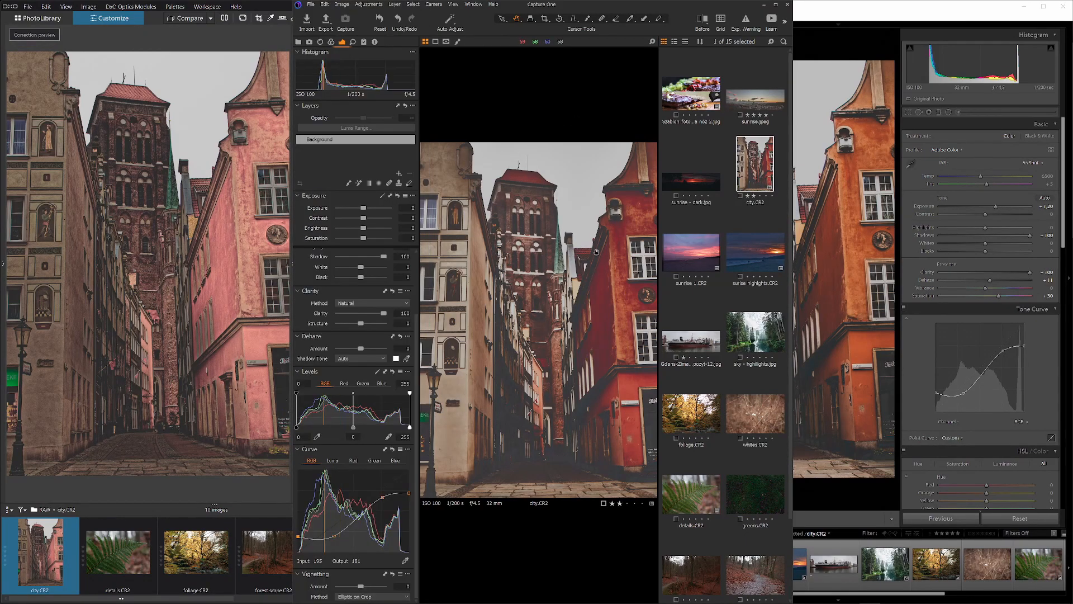
{"action": "left_click", "coordinate": [836, 249]}
{"action": "left_click", "coordinate": [832, 259]}
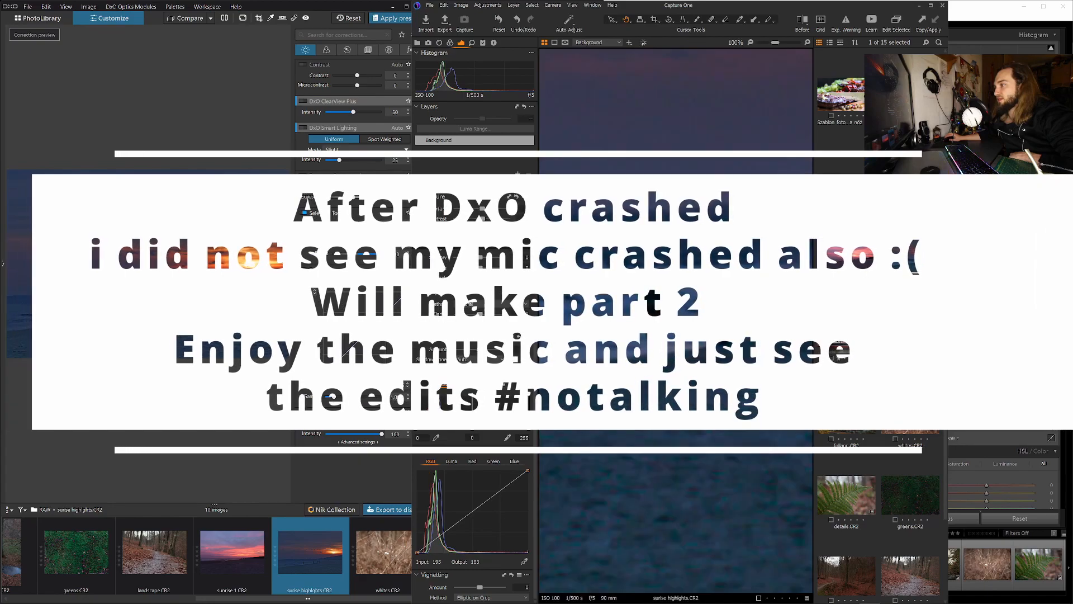
Examine the dark figure walking on the beach up close in PhotoLab and Capture One to compare the lifted blacks.
{"action": "double_click", "coordinate": [116, 319]}
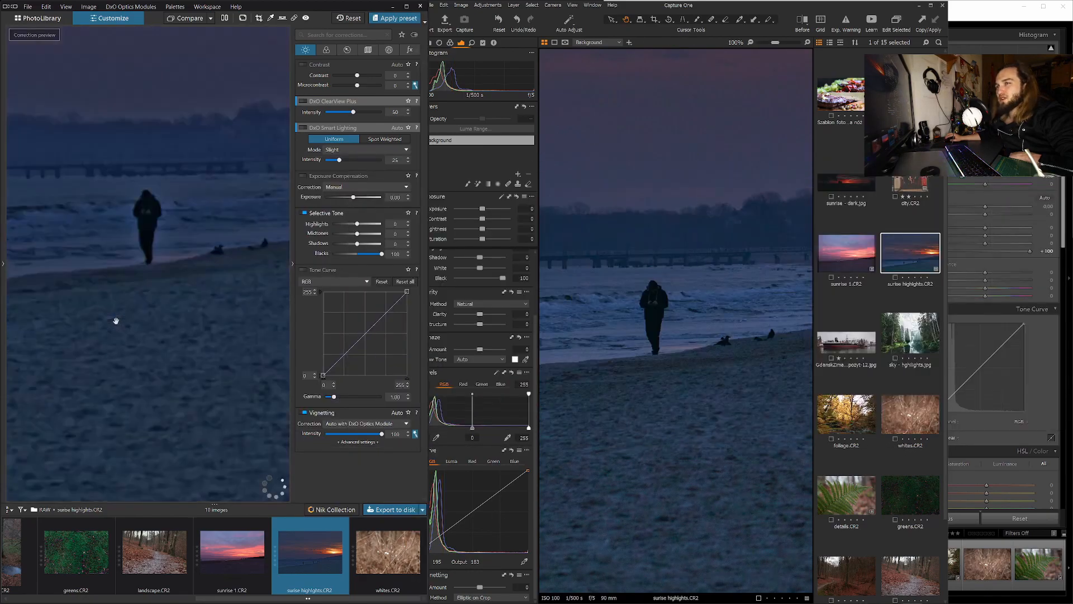
{"action": "left_click_drag", "start_coordinate": [164, 239], "coordinate": [149, 285]}
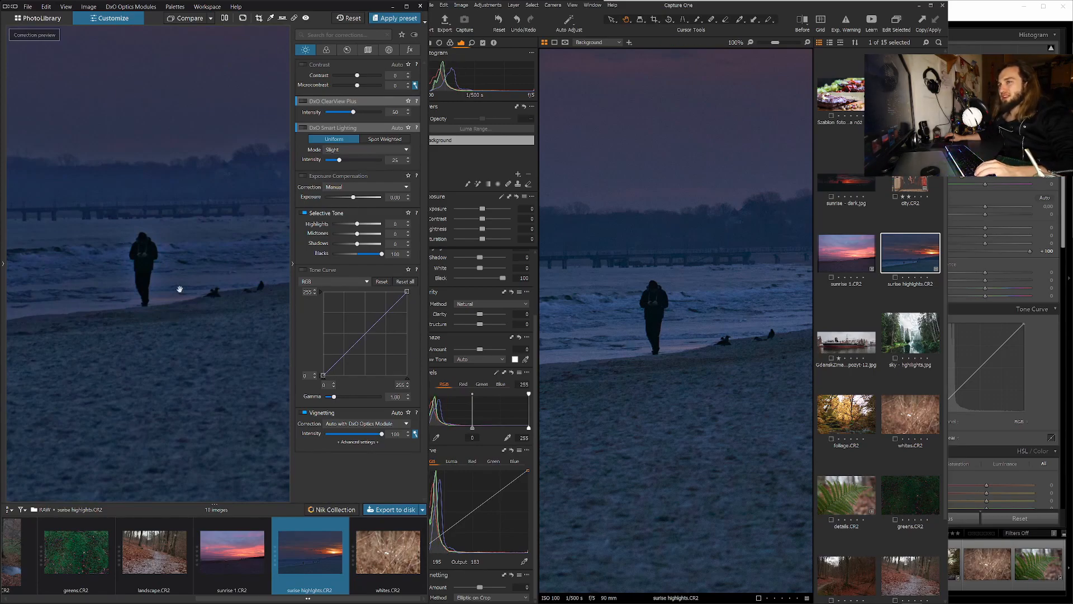
{"action": "scroll", "coordinate": [179, 287], "scroll_direction": "up", "scroll_amount": 4}
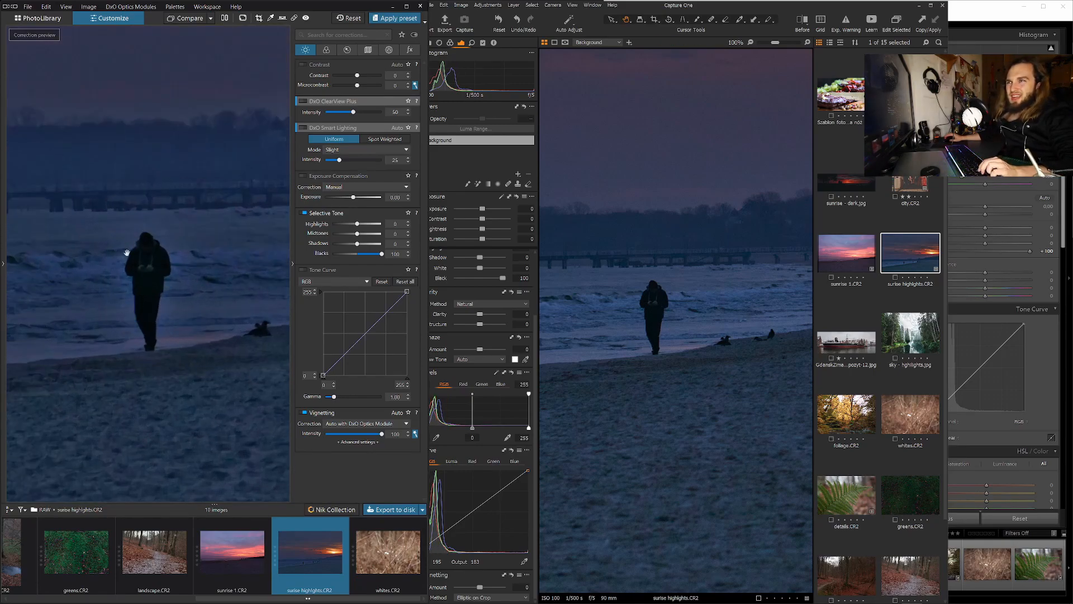
{"action": "left_click", "coordinate": [638, 310]}
{"action": "scroll", "coordinate": [637, 309], "scroll_direction": "up", "scroll_amount": 4}
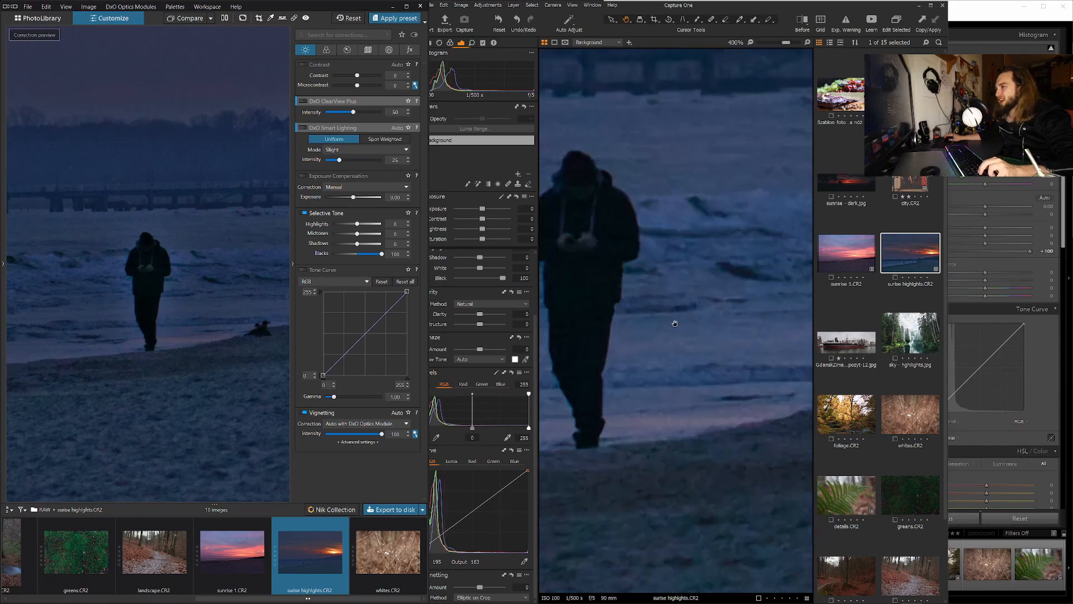
{"action": "left_click", "coordinate": [143, 307]}
{"action": "scroll", "coordinate": [167, 285], "scroll_direction": "up", "scroll_amount": 4}
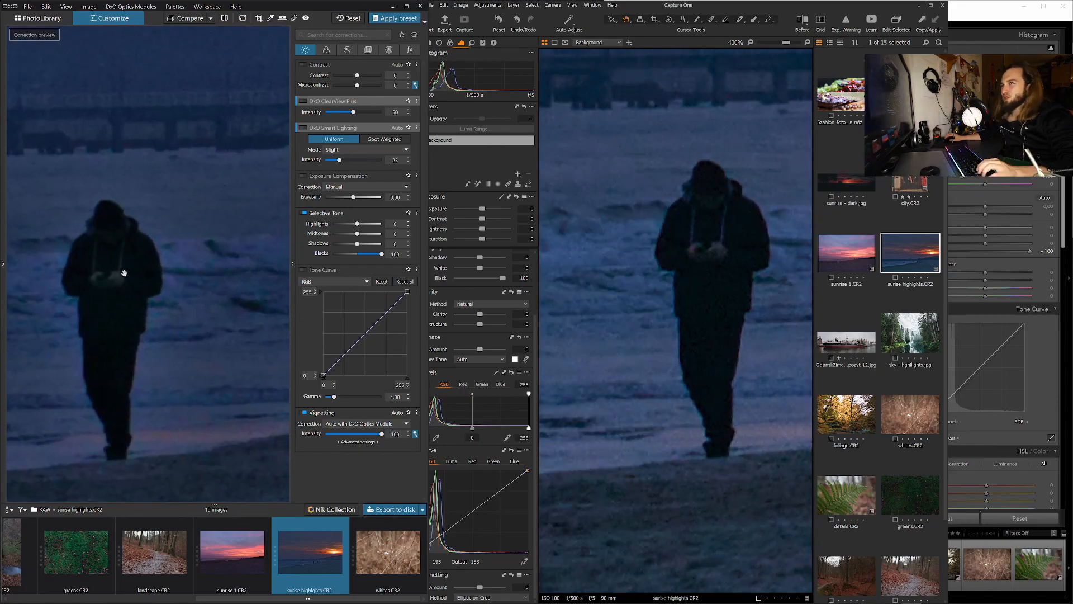
Raise the beach photo's exposure in Lightroom to about +1.0, judging it on the walking figure.
{"action": "left_click", "coordinate": [1043, 347]}
{"action": "key", "text": "ctrl+equal"}
{"action": "key", "text": "ctrl+equal"}
{"action": "key", "text": "ctrl+equal"}
{"action": "key", "text": "ctrl+equal"}
{"action": "key", "text": "ctrl+equal"}
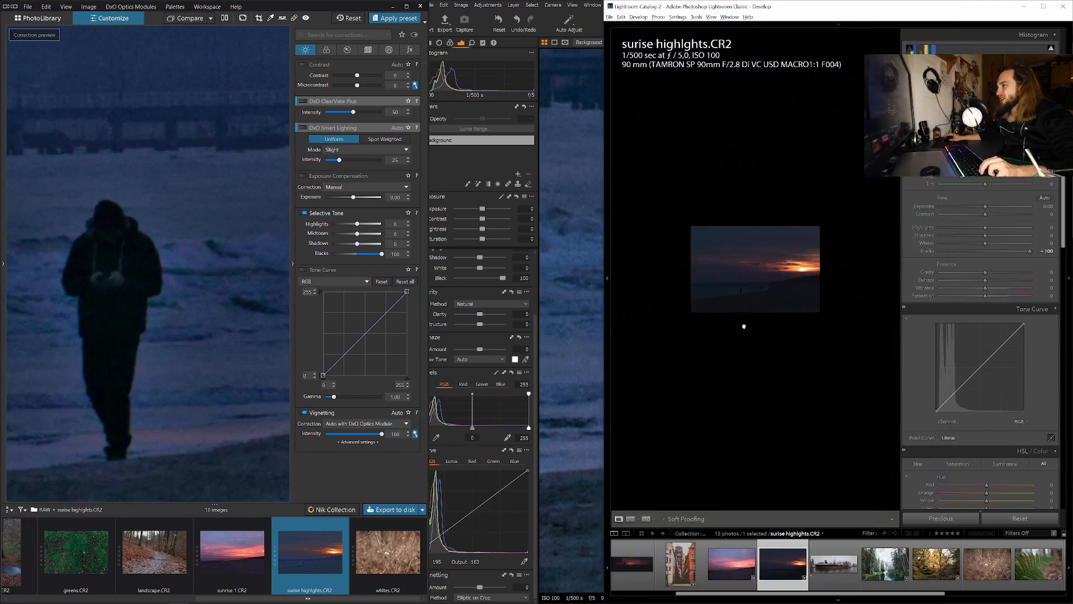
{"action": "key", "text": "ctrl+equal"}
{"action": "key", "text": "ctrl+equal"}
{"action": "left_click_drag", "start_coordinate": [985, 207], "coordinate": [1002, 208]}
{"action": "key", "text": "ctrl+equal"}
{"action": "key", "text": "ctrl+equal"}
{"action": "key", "text": "ctrl+equal"}
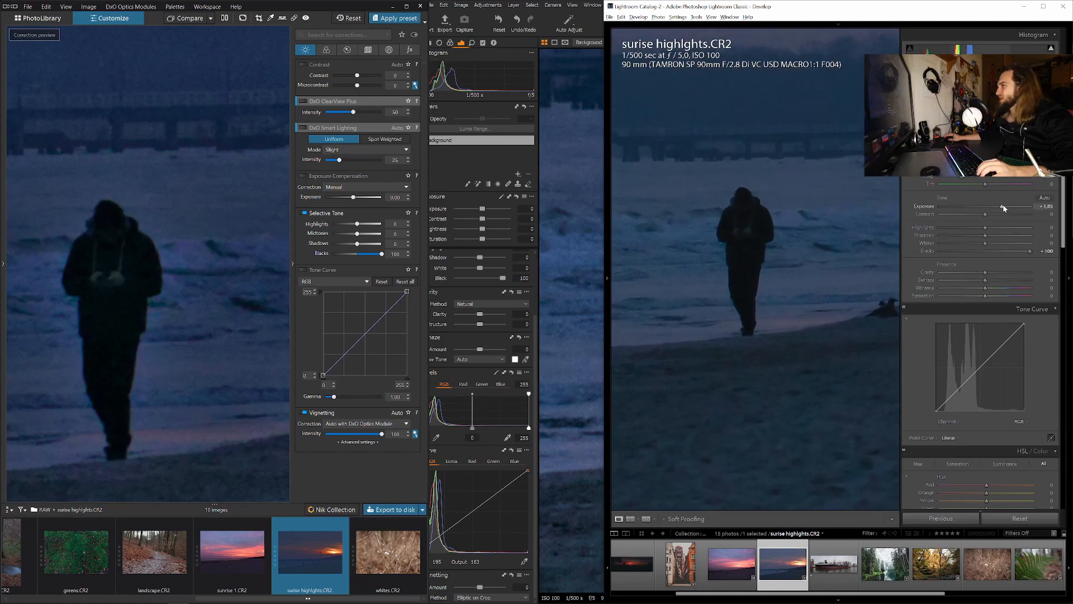
{"action": "left_click_drag", "start_coordinate": [1003, 207], "coordinate": [999, 206]}
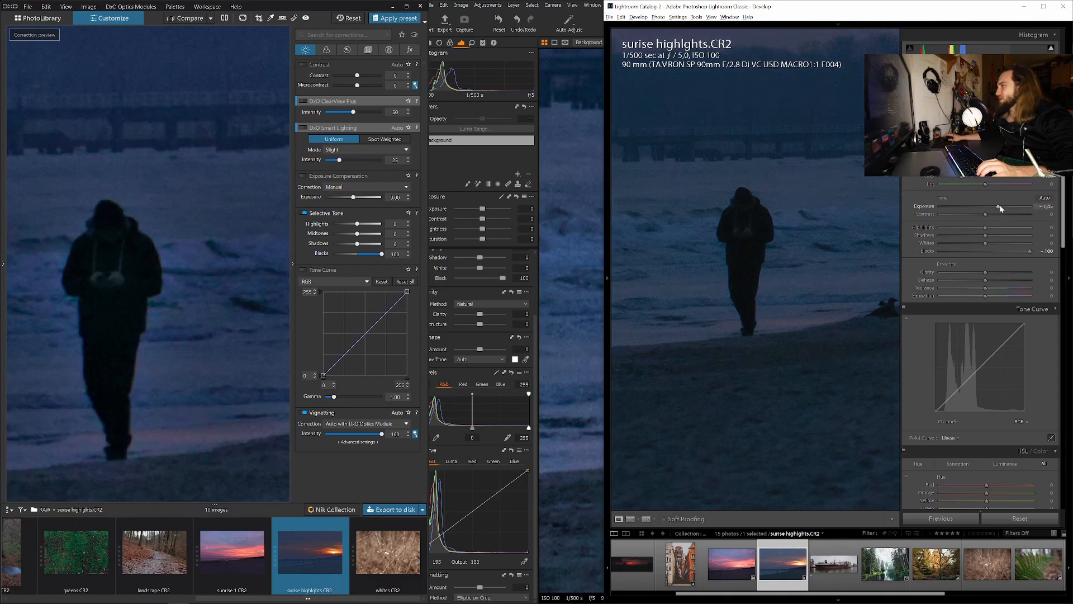
Compare the walking figure's shadow detail and noise between Capture One, Lightroom and PhotoLab.
{"action": "left_click", "coordinate": [568, 277]}
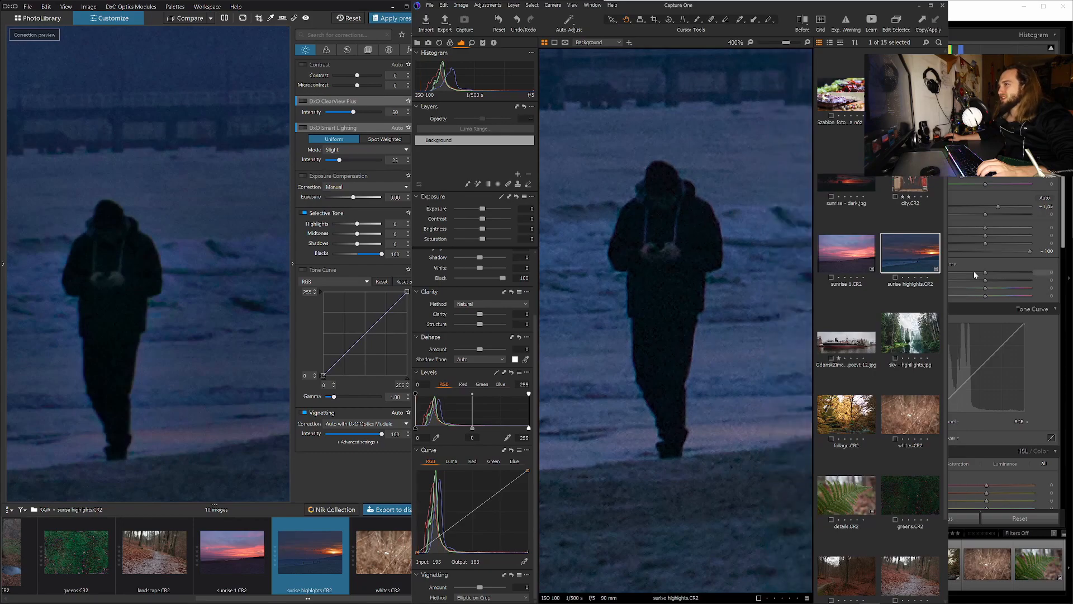
{"action": "left_click", "coordinate": [1043, 354]}
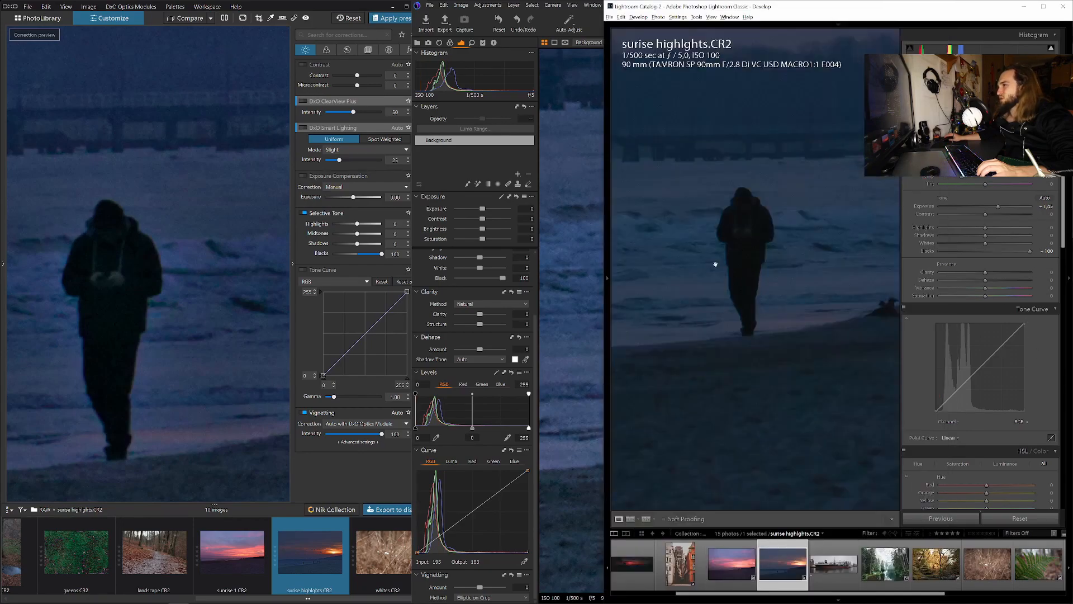
{"action": "key", "text": "alt+Tab"}
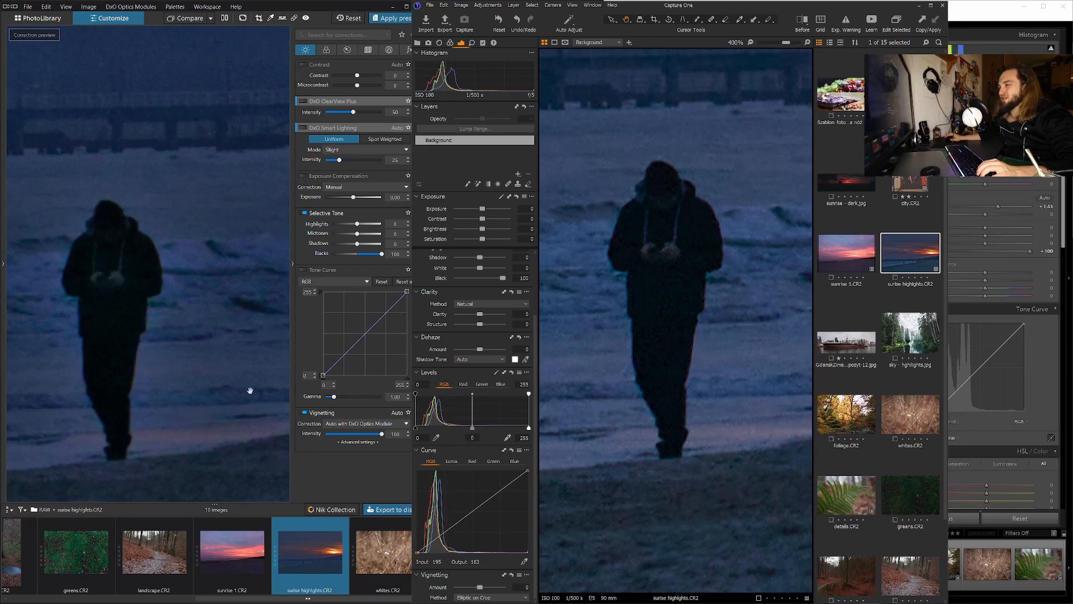
{"action": "left_click", "coordinate": [162, 328]}
{"action": "left_click_drag", "start_coordinate": [162, 328], "coordinate": [178, 314]}
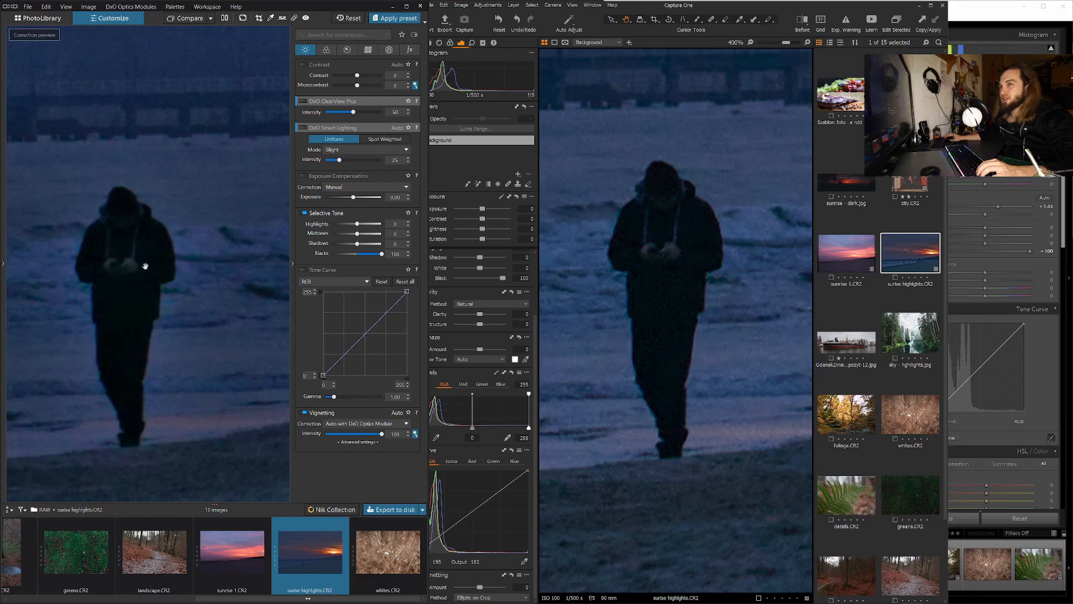
{"action": "left_click", "coordinate": [980, 356]}
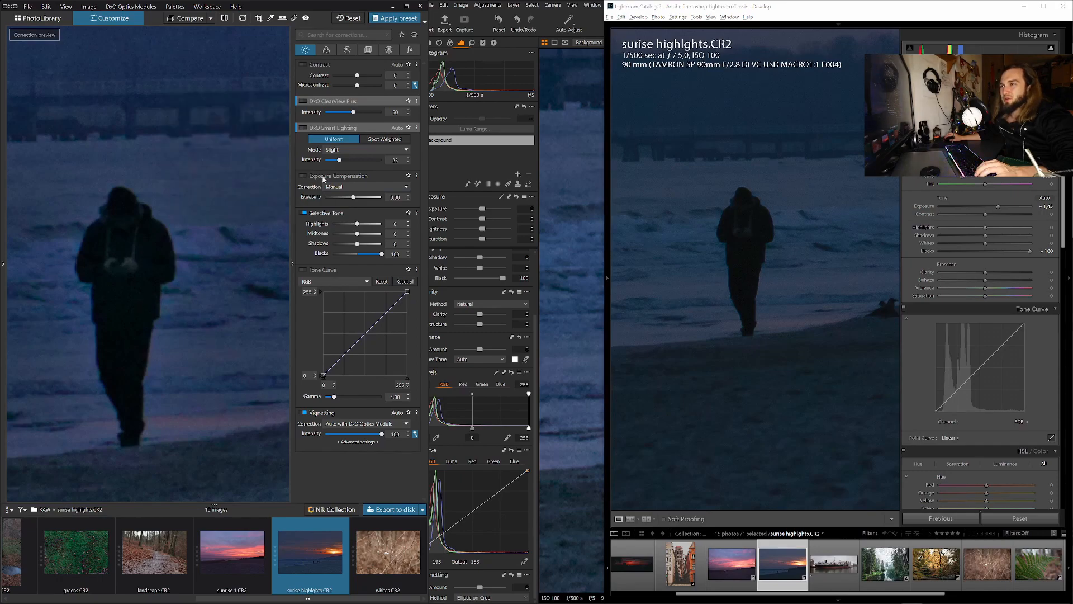
Enable DxO Smart Lighting on the beach photo, try intensity 100, and settle on a custom intensity of 44.
{"action": "left_click_drag", "start_coordinate": [355, 159], "coordinate": [382, 159]}
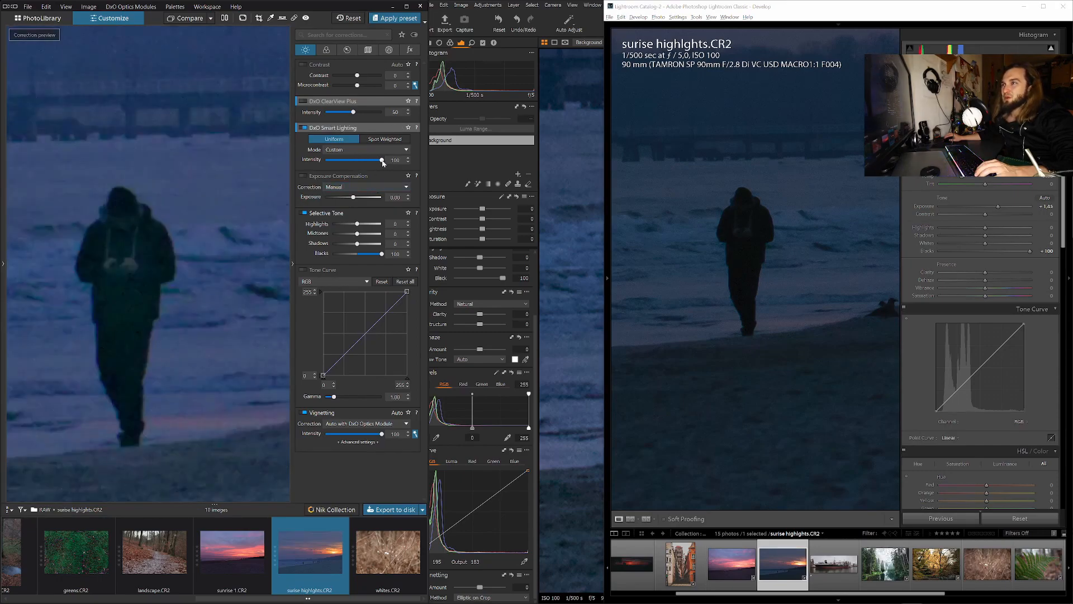
{"action": "left_click", "coordinate": [350, 160]}
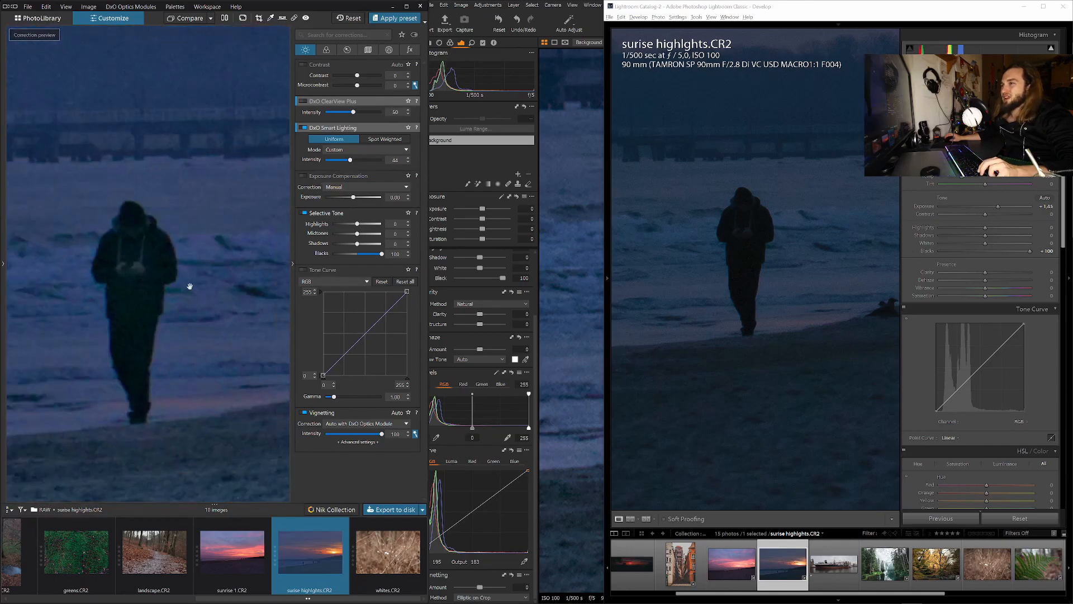
{"action": "scroll", "coordinate": [190, 287], "scroll_direction": "down", "scroll_amount": 1}
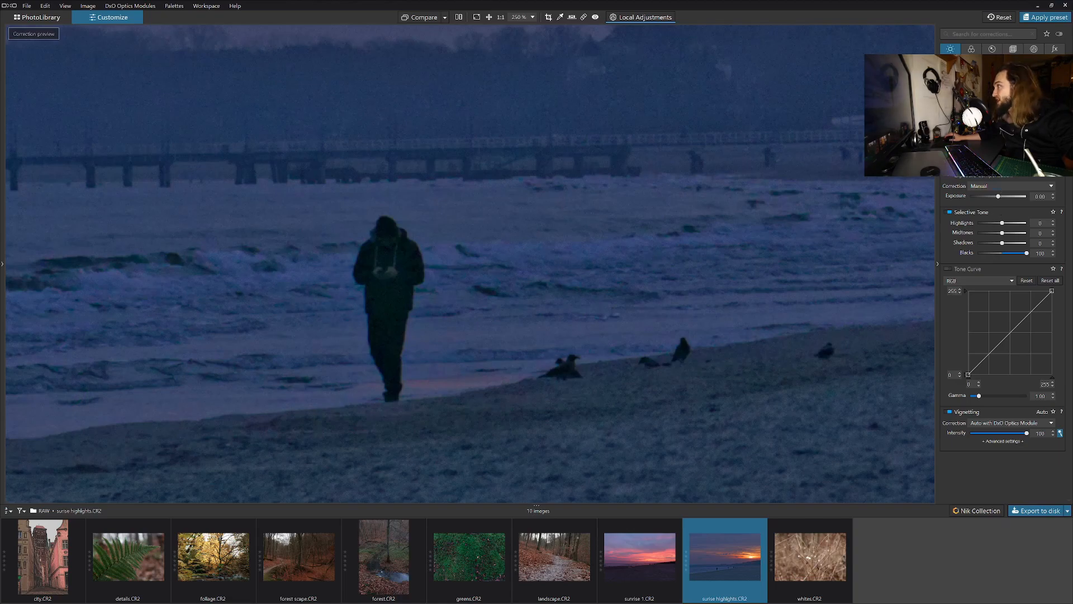
Lower the Selective Tone blacks to 49 and raise the shadows to 12 for the whole beach photo.
{"action": "left_click", "coordinate": [993, 50]}
{"action": "left_click", "coordinate": [980, 49]}
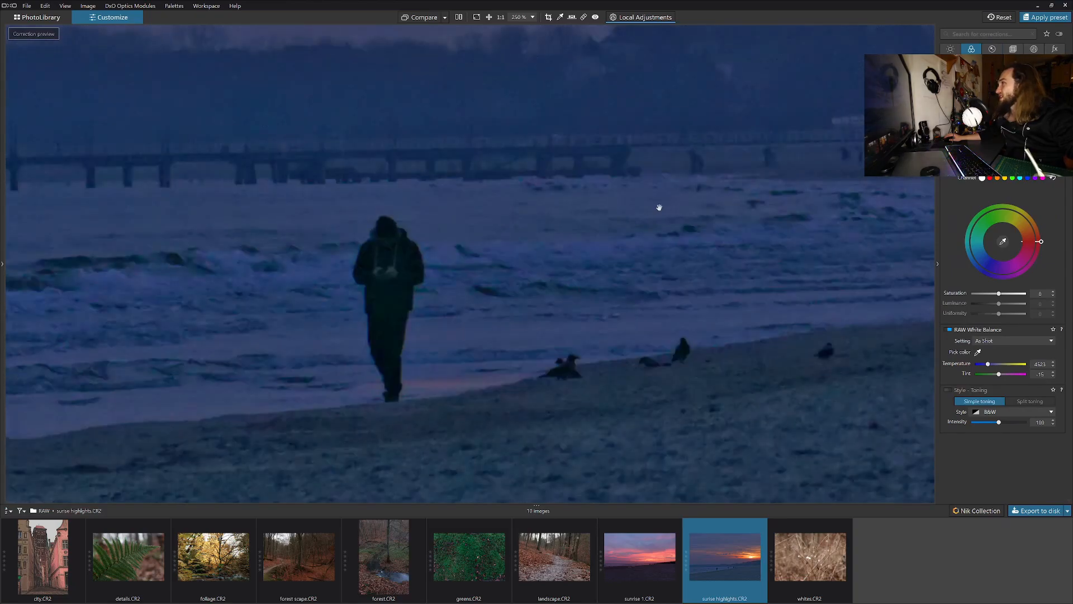
{"action": "scroll", "coordinate": [642, 234], "scroll_direction": "down", "scroll_amount": 4}
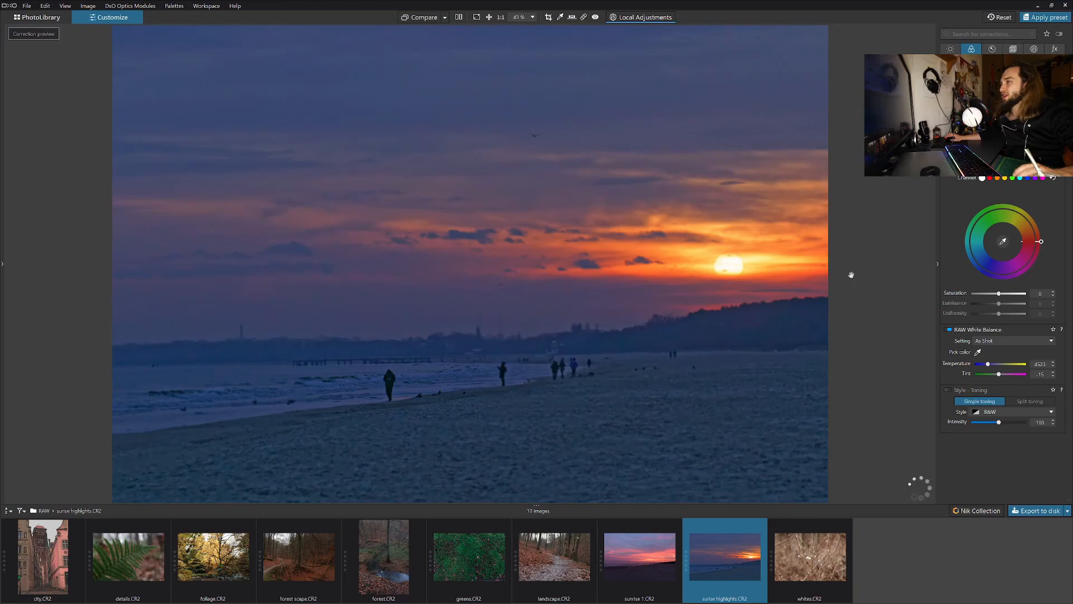
{"action": "left_click", "coordinate": [950, 49]}
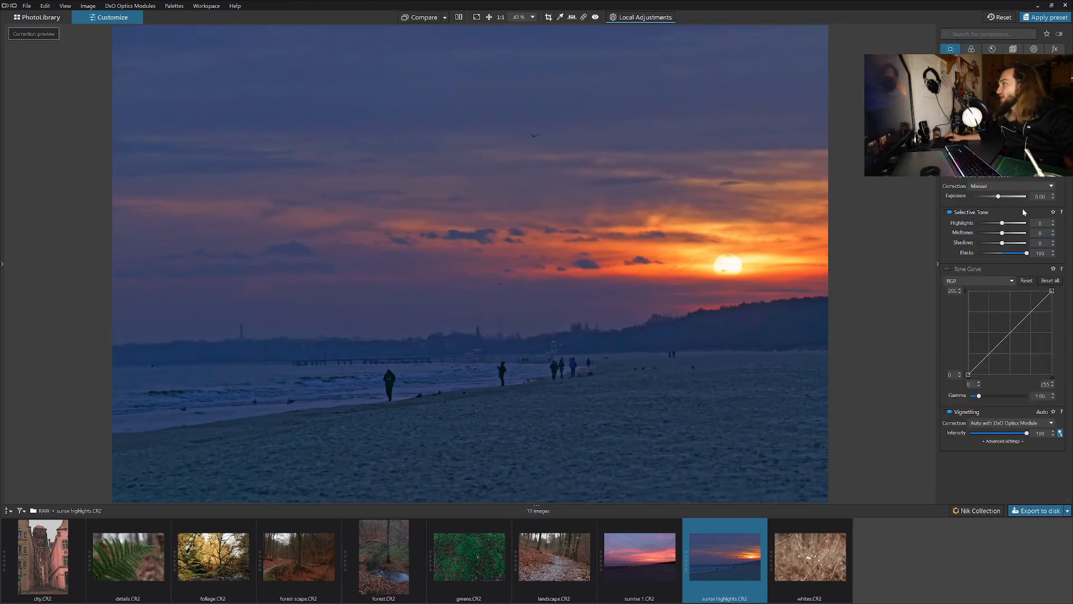
{"action": "double_click", "coordinate": [1026, 254]}
{"action": "left_click_drag", "start_coordinate": [1026, 255], "coordinate": [1007, 246]}
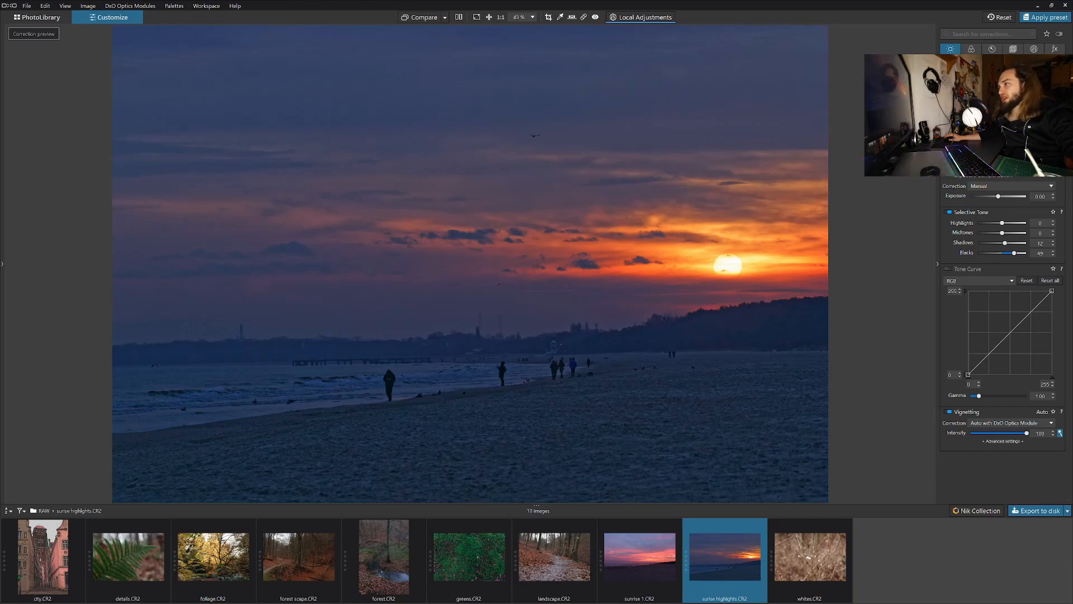
Sample the RAW white balance from the sky above the horizon, reset the tint to 0 and fine-tune the temperature to about 5300.
{"action": "left_click", "coordinate": [979, 50]}
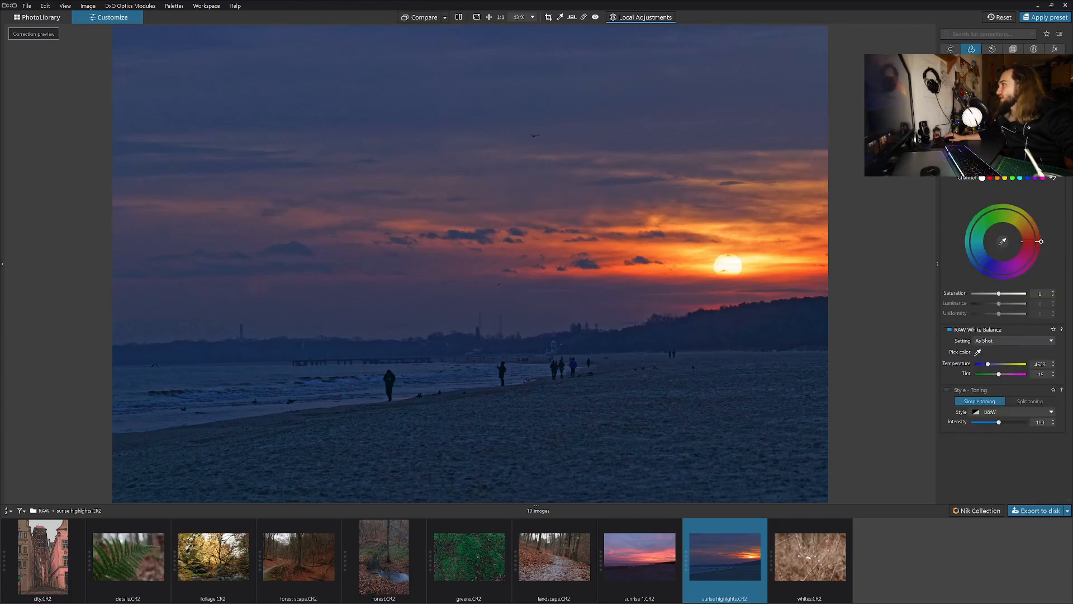
{"action": "left_click", "coordinate": [977, 352]}
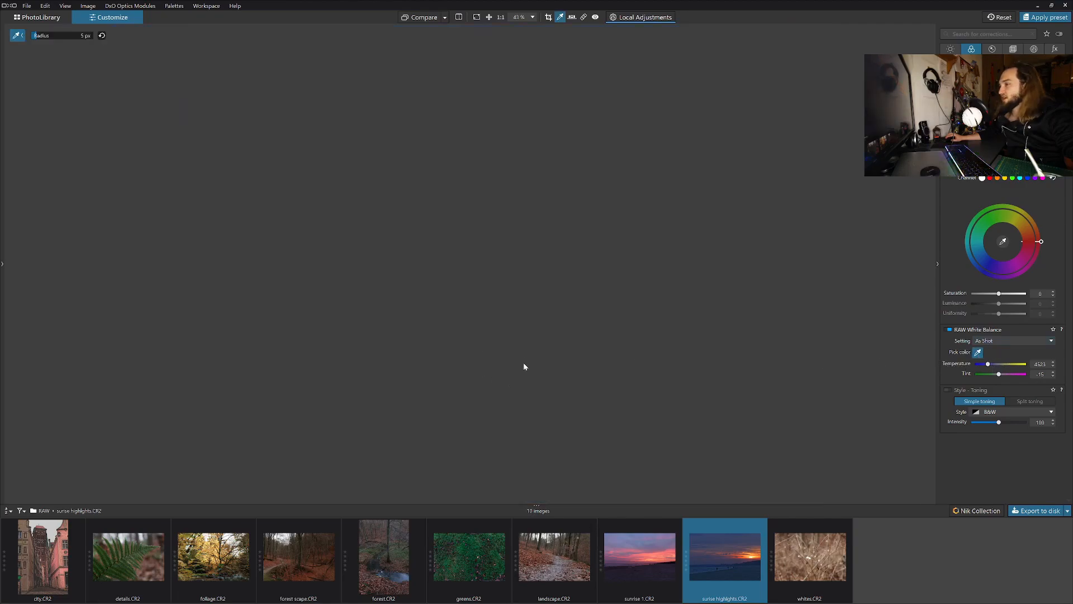
{"action": "left_click", "coordinate": [535, 302]}
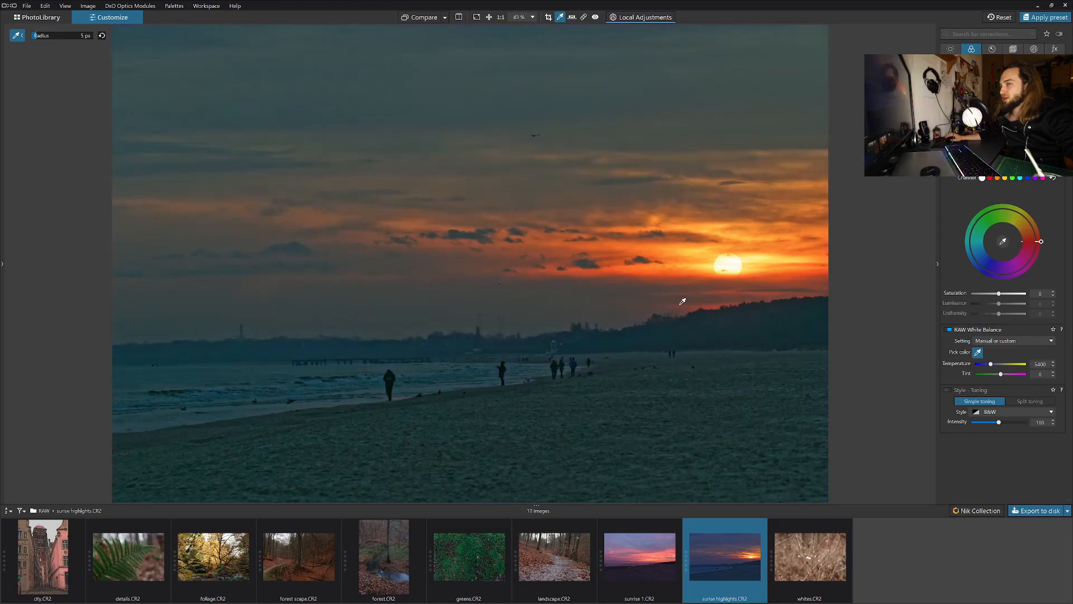
{"action": "left_click_drag", "start_coordinate": [992, 364], "coordinate": [993, 368]}
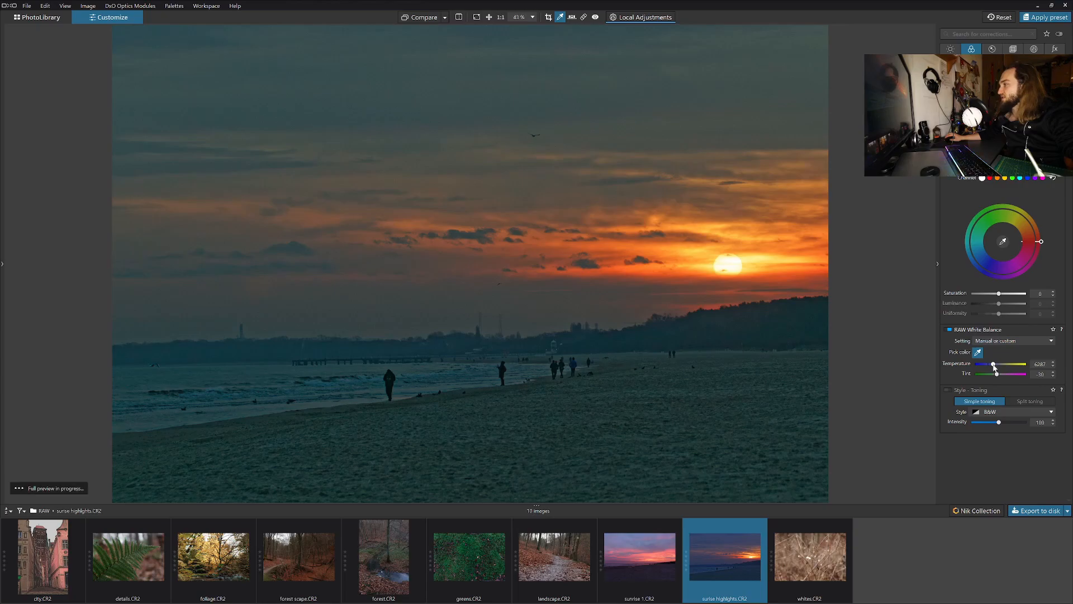
{"action": "double_click", "coordinate": [1000, 374]}
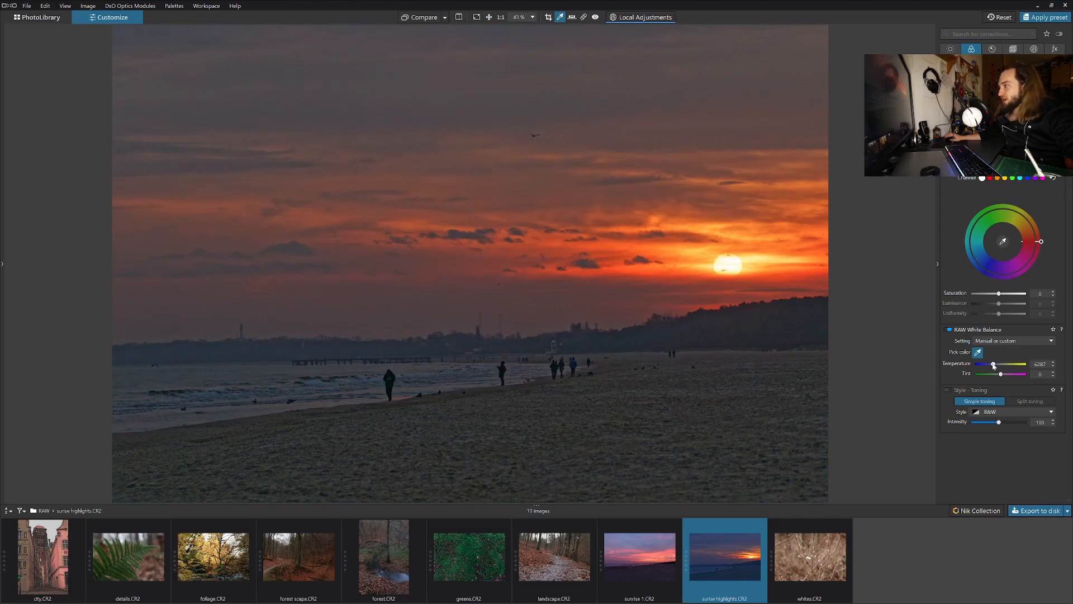
{"action": "left_click_drag", "start_coordinate": [994, 364], "coordinate": [993, 364]}
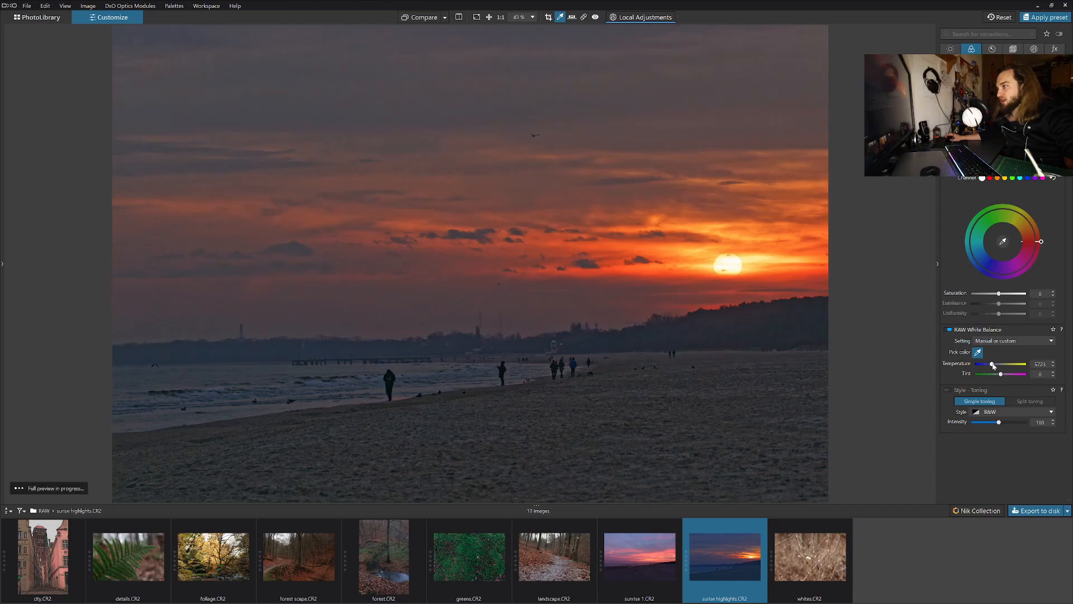
{"action": "scroll", "coordinate": [994, 365], "scroll_direction": "up", "scroll_amount": 1}
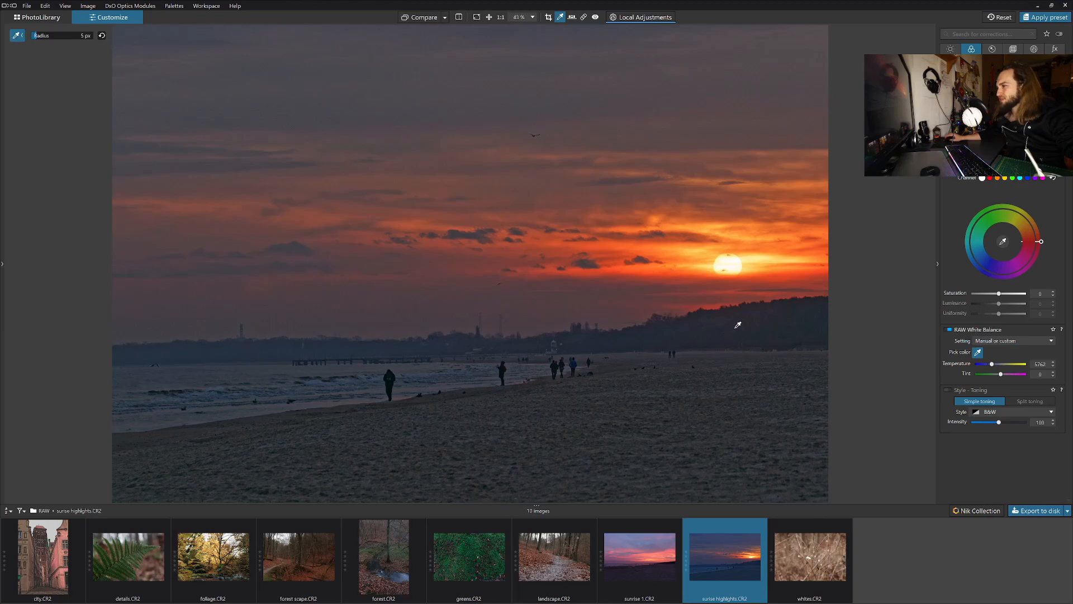
{"action": "left_click", "coordinate": [992, 49]}
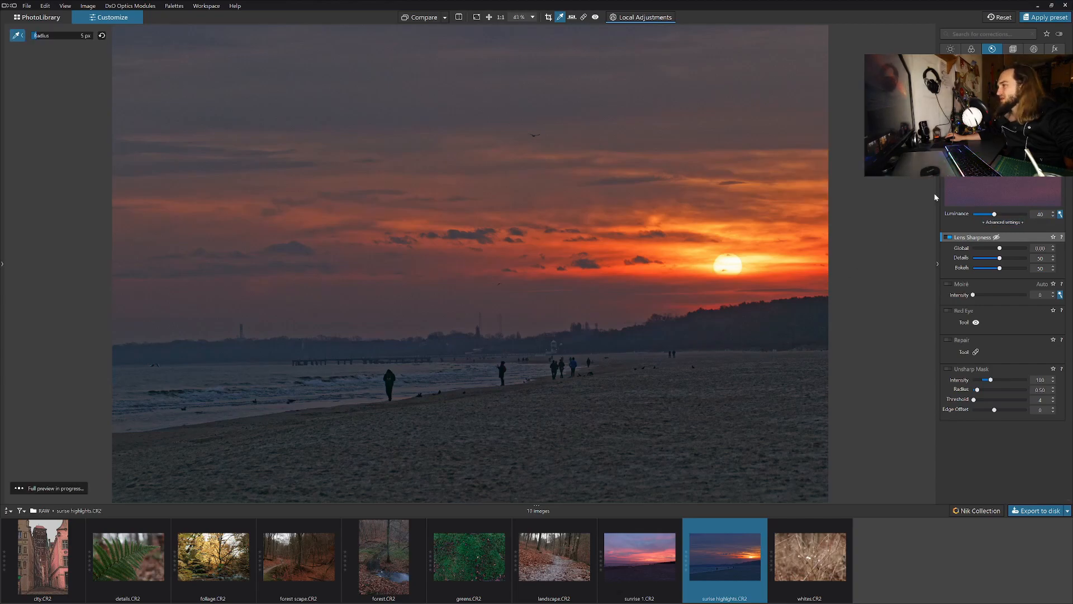
{"action": "scroll", "coordinate": [762, 321], "scroll_direction": "up", "scroll_amount": 2}
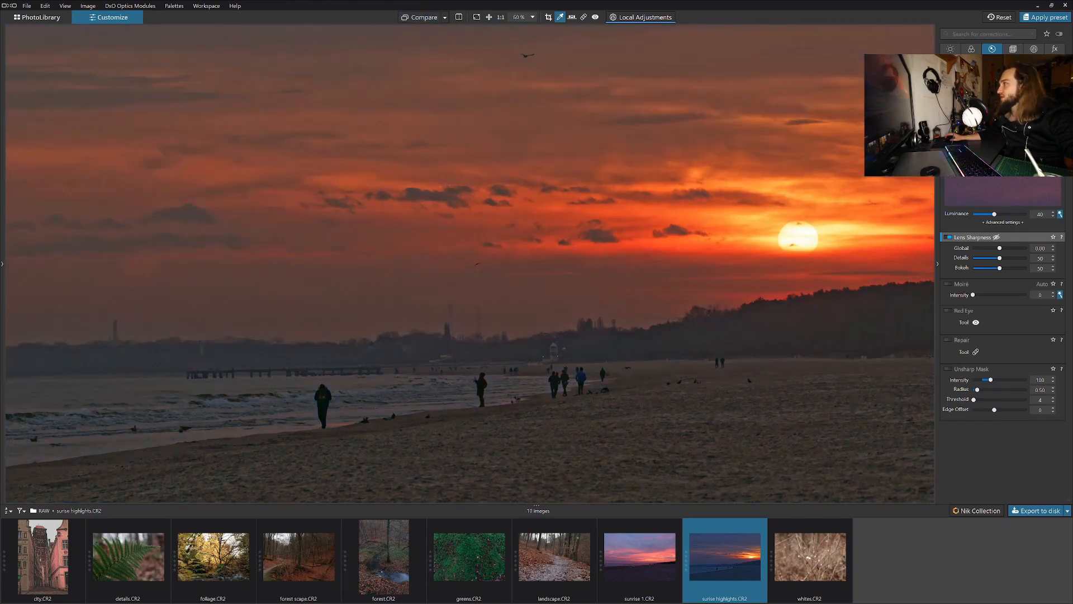
{"action": "left_click", "coordinate": [957, 49]}
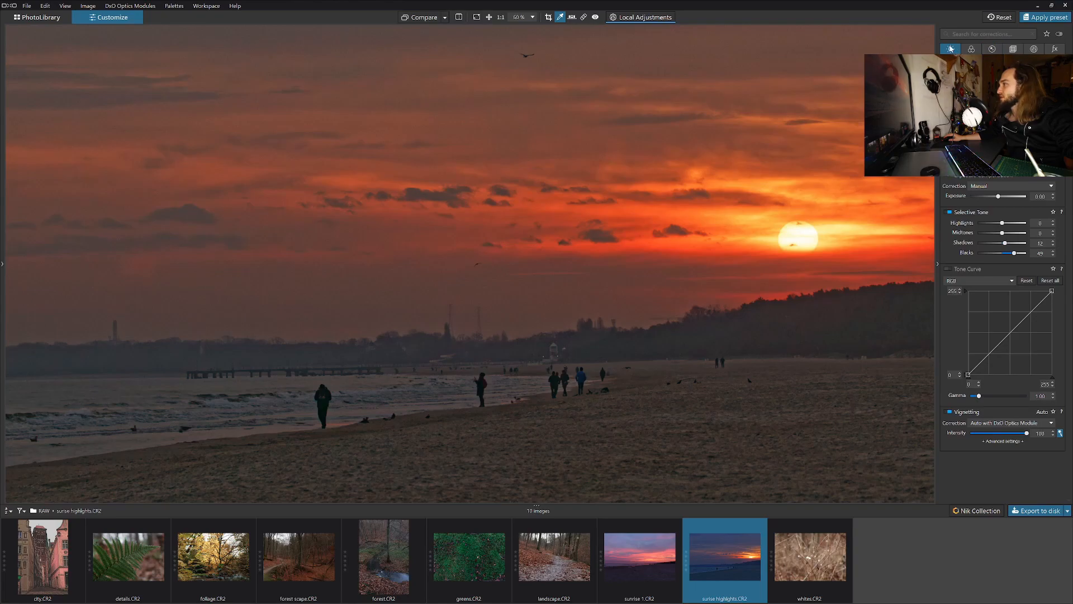
{"action": "left_click", "coordinate": [992, 50]}
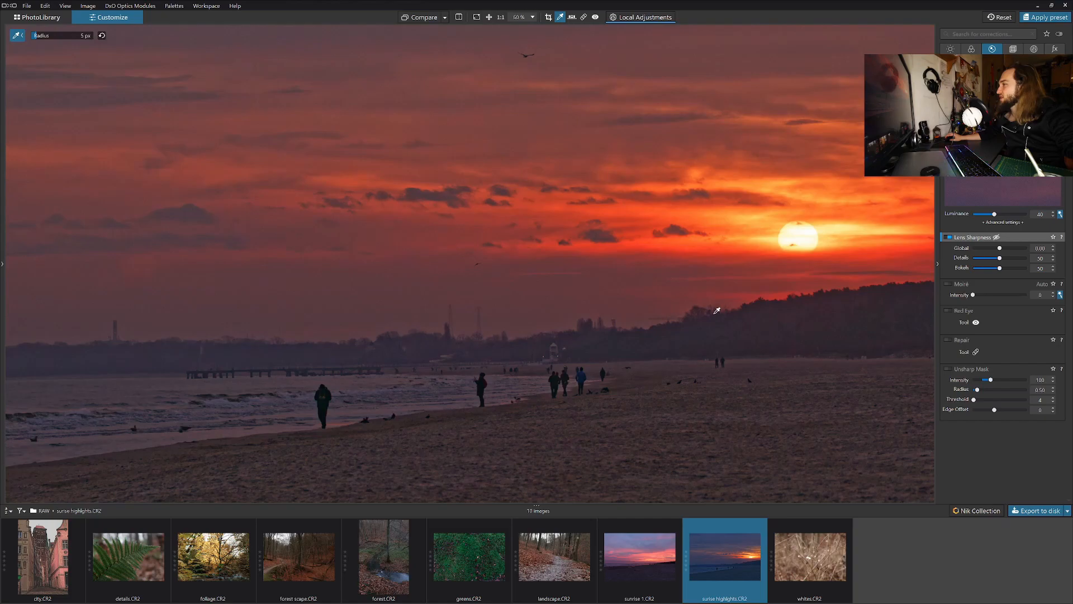
Try sampling the white balance from the sun, then leave the colour picker.
{"action": "left_click", "coordinate": [798, 232]}
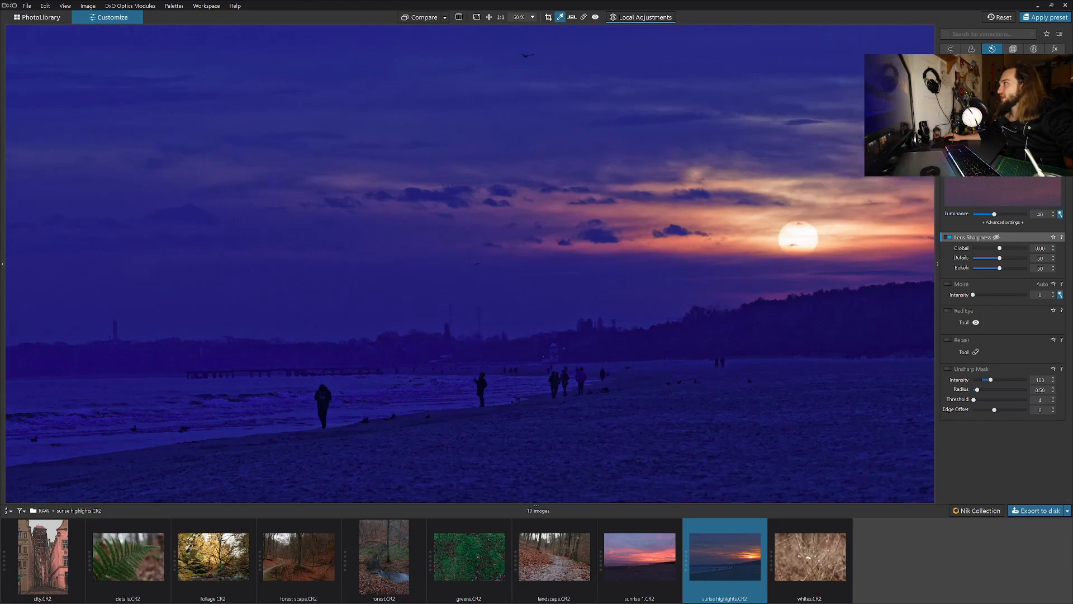
{"action": "left_click", "coordinate": [972, 49]}
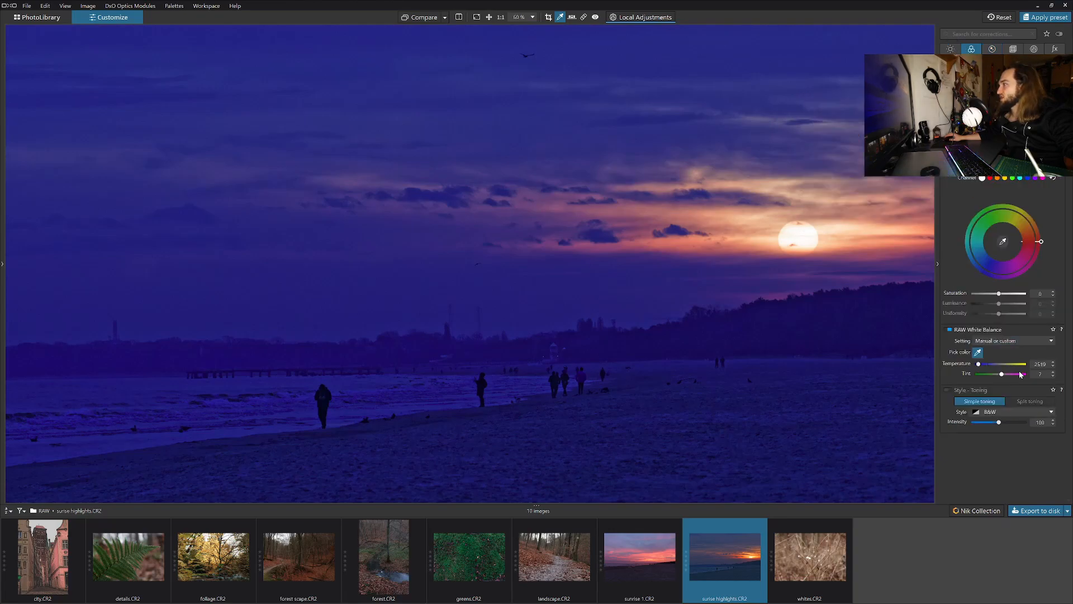
{"action": "left_click", "coordinate": [979, 353]}
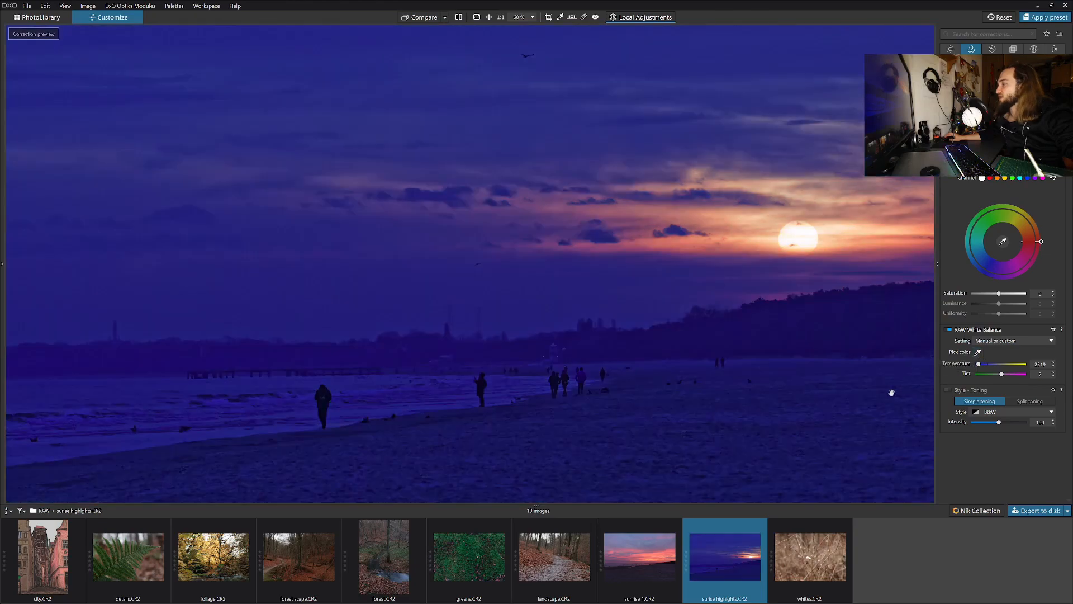
Resample the white balance from the bright sky beside the sun, reset the tint to 0 and fine-tune the temperature to about 4758.
{"action": "left_click", "coordinate": [978, 353]}
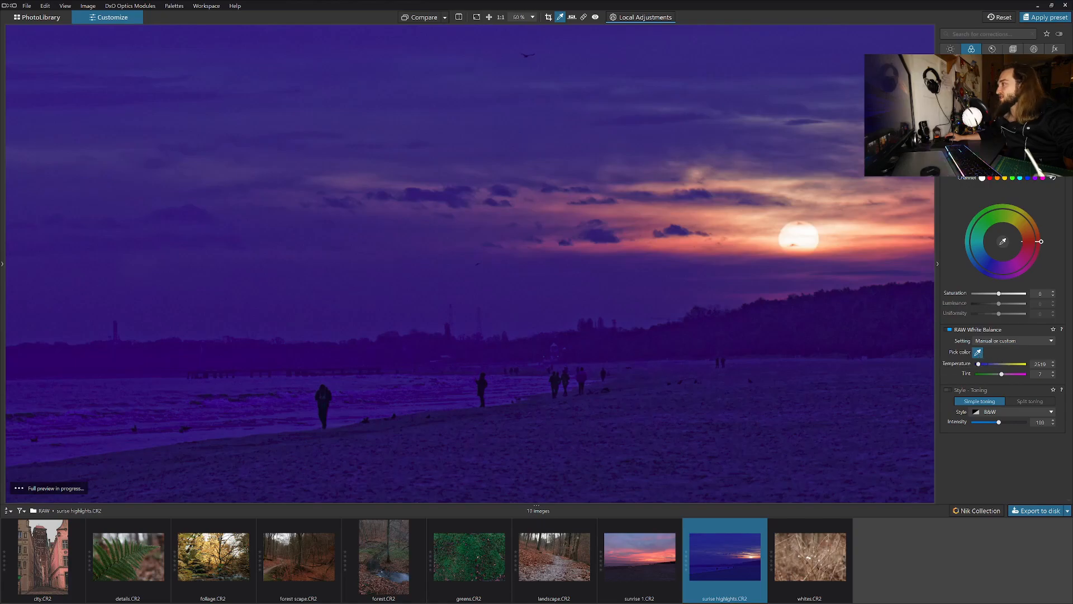
{"action": "left_click", "coordinate": [879, 254]}
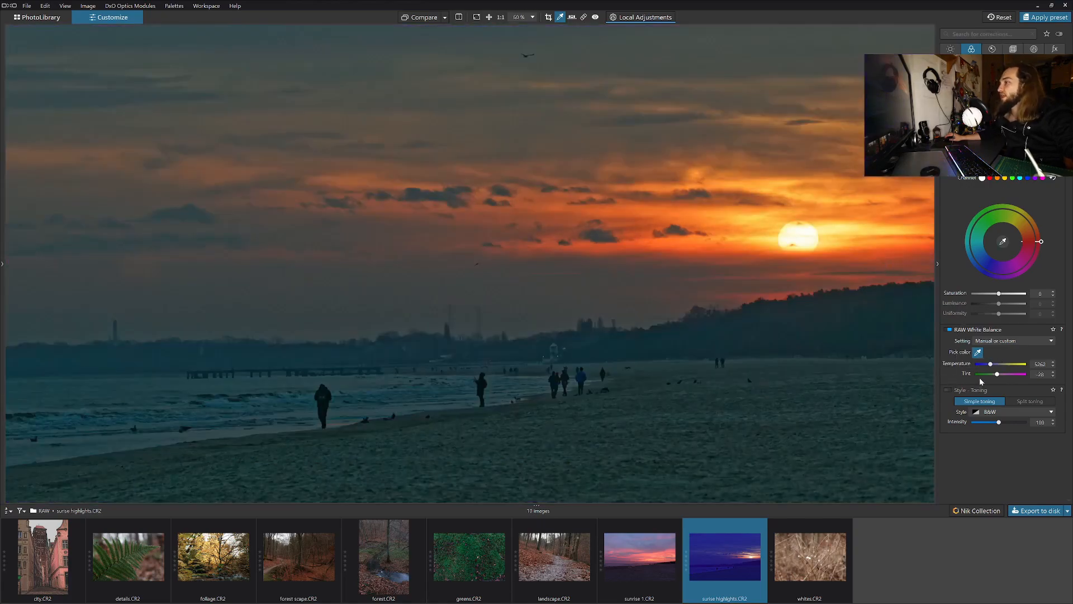
{"action": "double_click", "coordinate": [998, 374]}
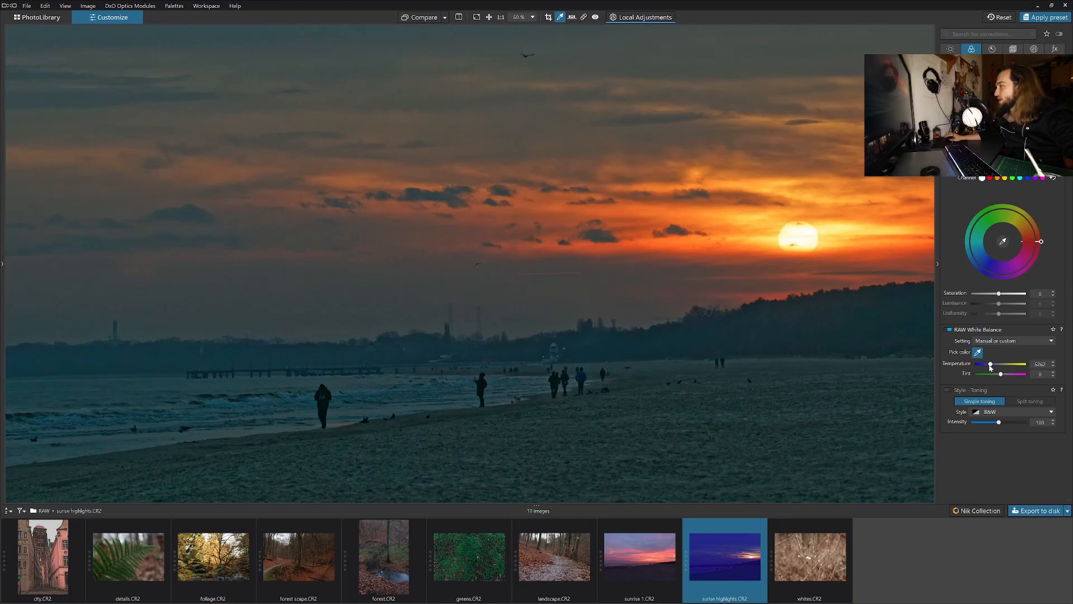
{"action": "scroll", "coordinate": [991, 366], "scroll_direction": "down", "scroll_amount": 3}
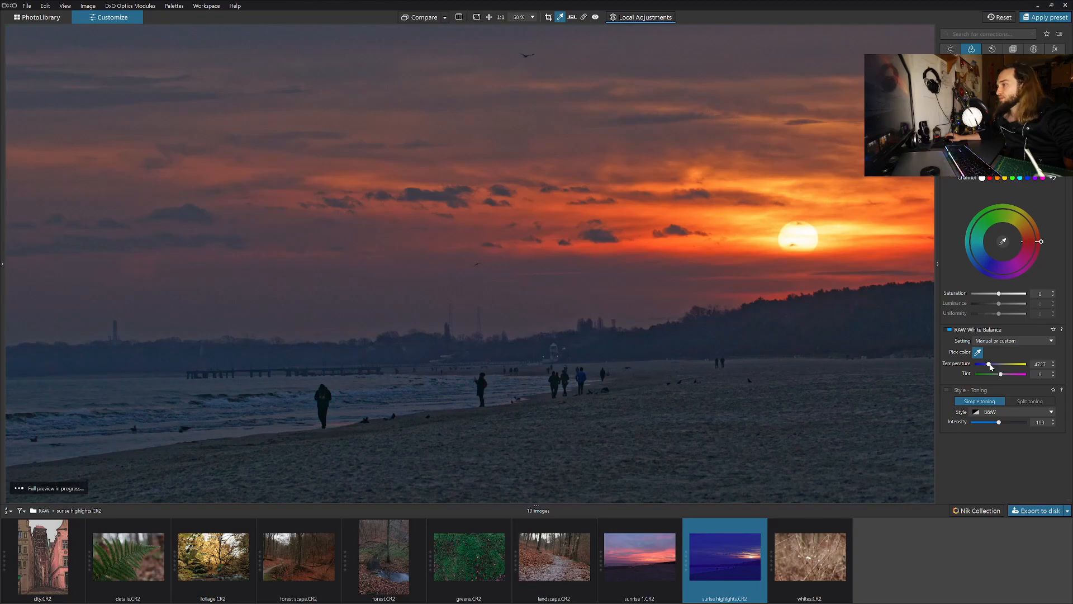
{"action": "scroll", "coordinate": [991, 366], "scroll_direction": "down", "scroll_amount": 1}
{"action": "scroll", "coordinate": [991, 366], "scroll_direction": "up", "scroll_amount": 2}
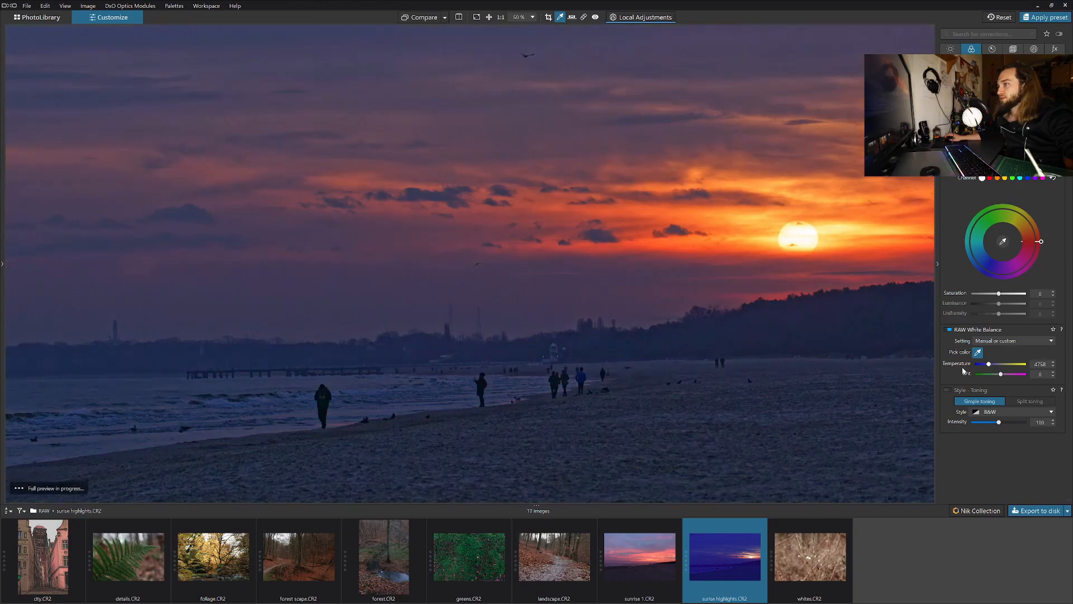
{"action": "left_click", "coordinate": [978, 352]}
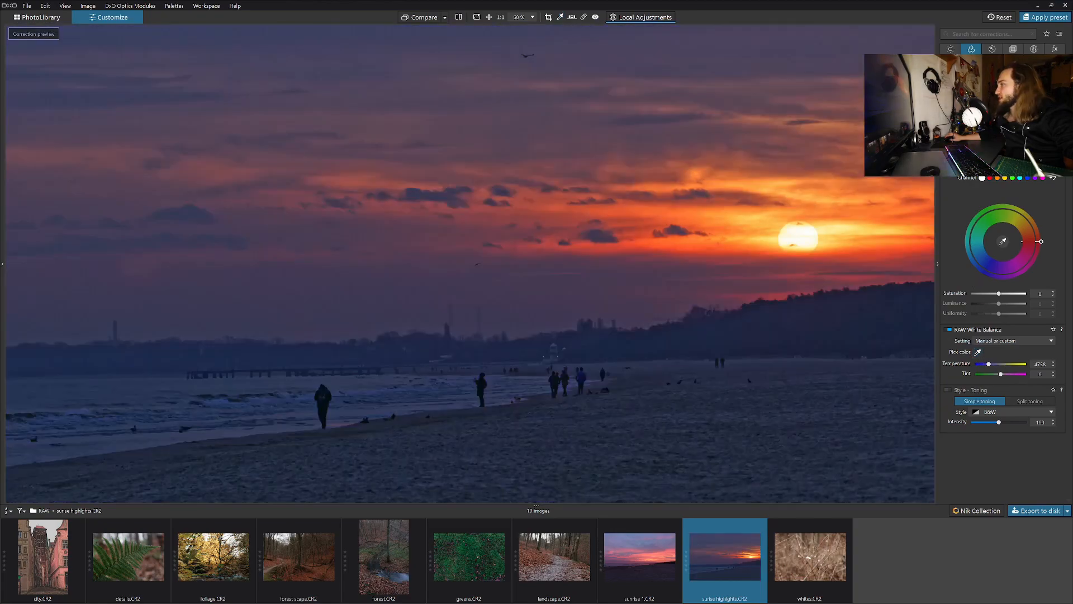
Place the noise reduction preview on the dark hillside and raise the luminance denoising to 57.
{"action": "left_click", "coordinate": [993, 49]}
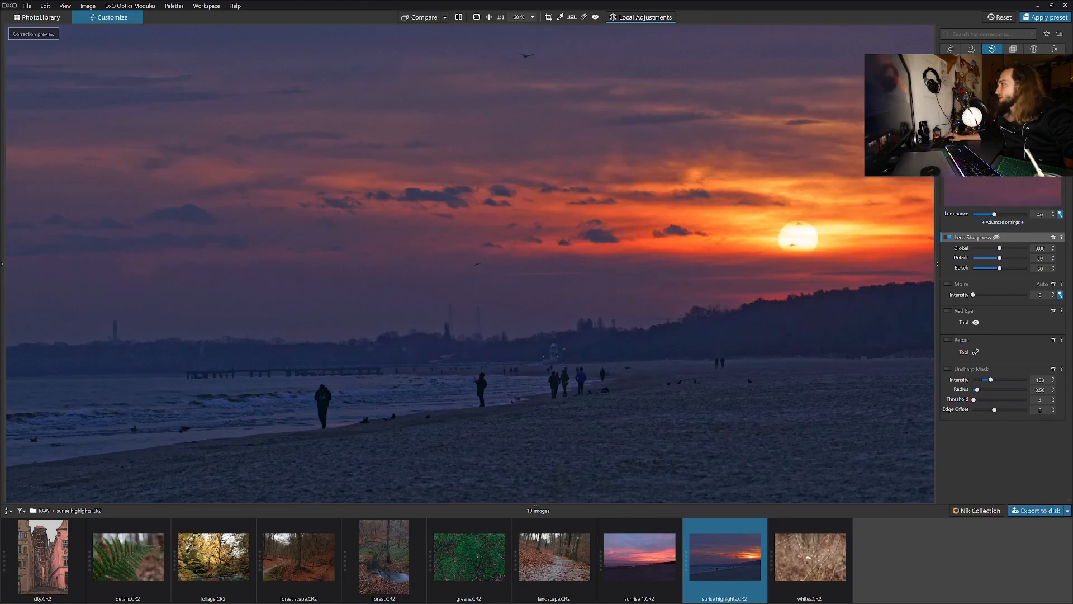
{"action": "left_click", "coordinate": [1029, 189]}
{"action": "left_click", "coordinate": [752, 300]}
{"action": "left_click", "coordinate": [918, 497]}
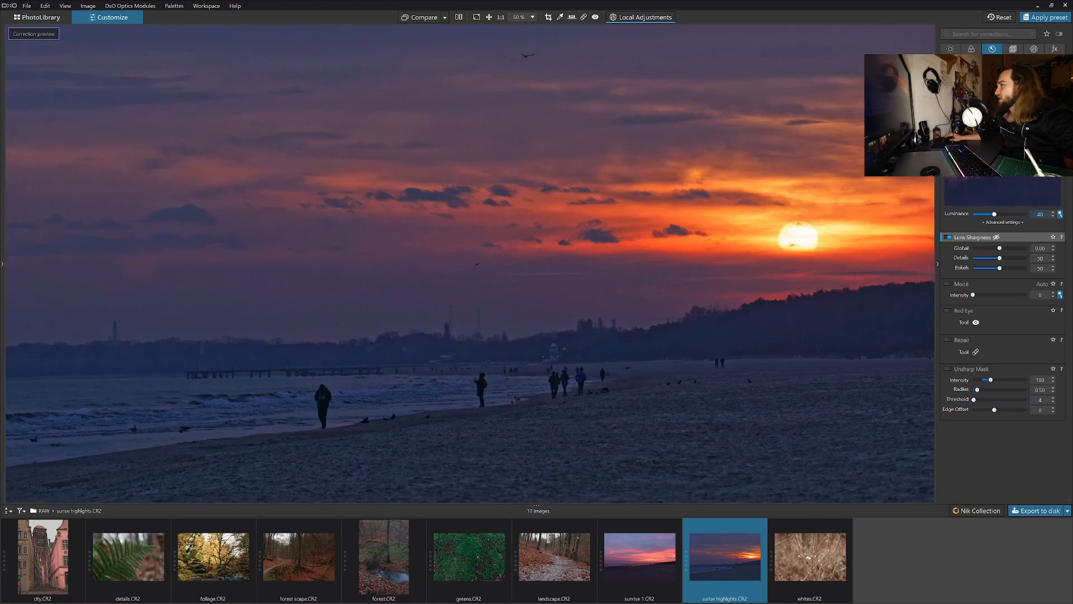
{"action": "left_click", "coordinate": [1060, 214]}
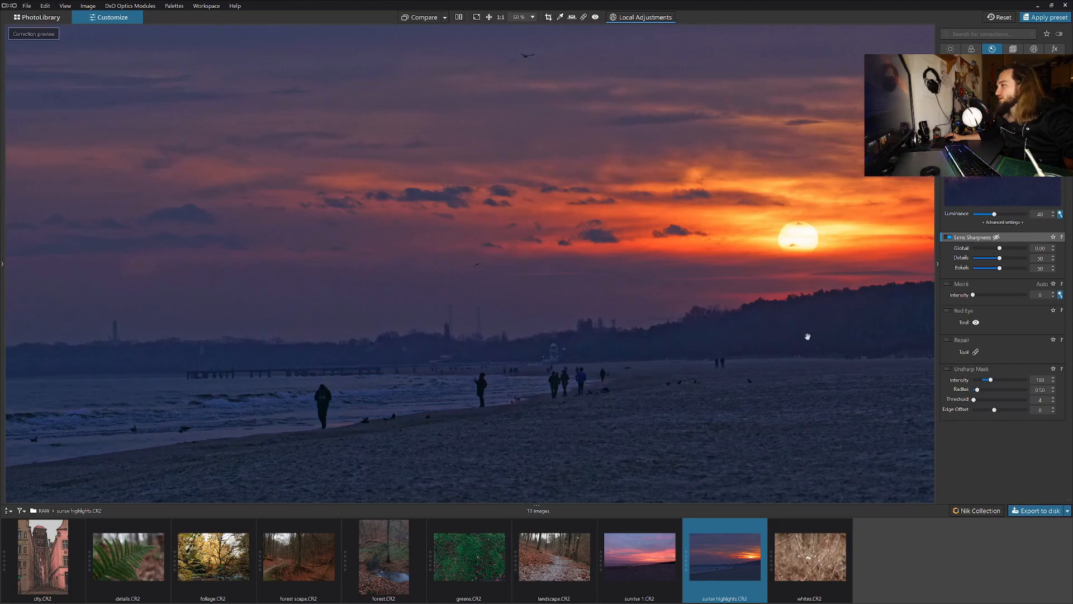
{"action": "left_click_drag", "start_coordinate": [994, 214], "coordinate": [1004, 214]}
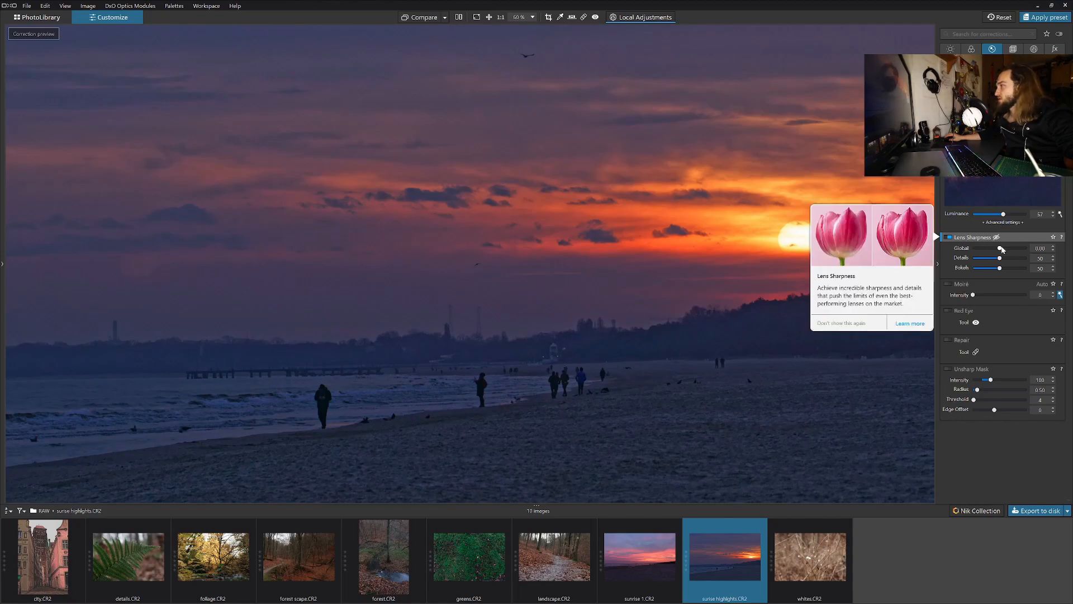
Raise the Global value of Lens Sharpness to about 0.85 and reveal the advanced noise reduction settings.
{"action": "left_click_drag", "start_coordinate": [1000, 248], "coordinate": [1007, 248]}
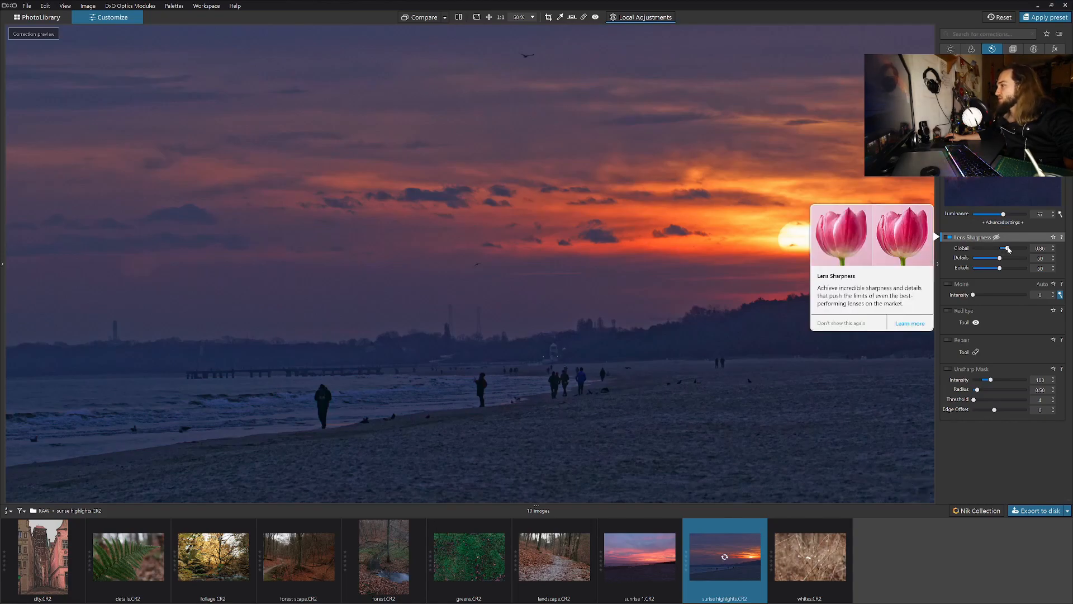
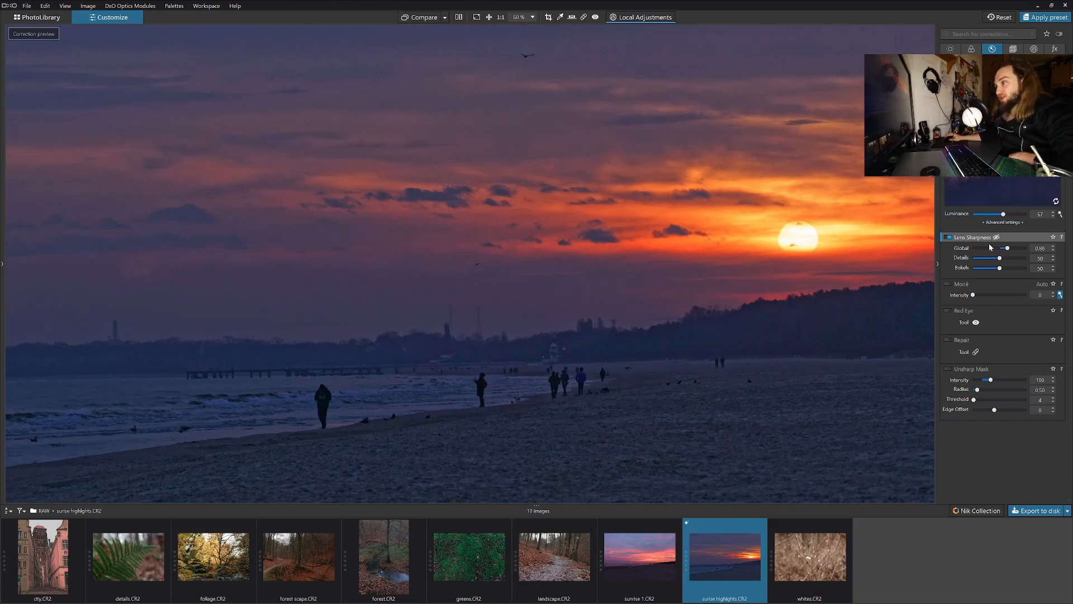
{"action": "mouse_move", "coordinate": [1037, 240]}
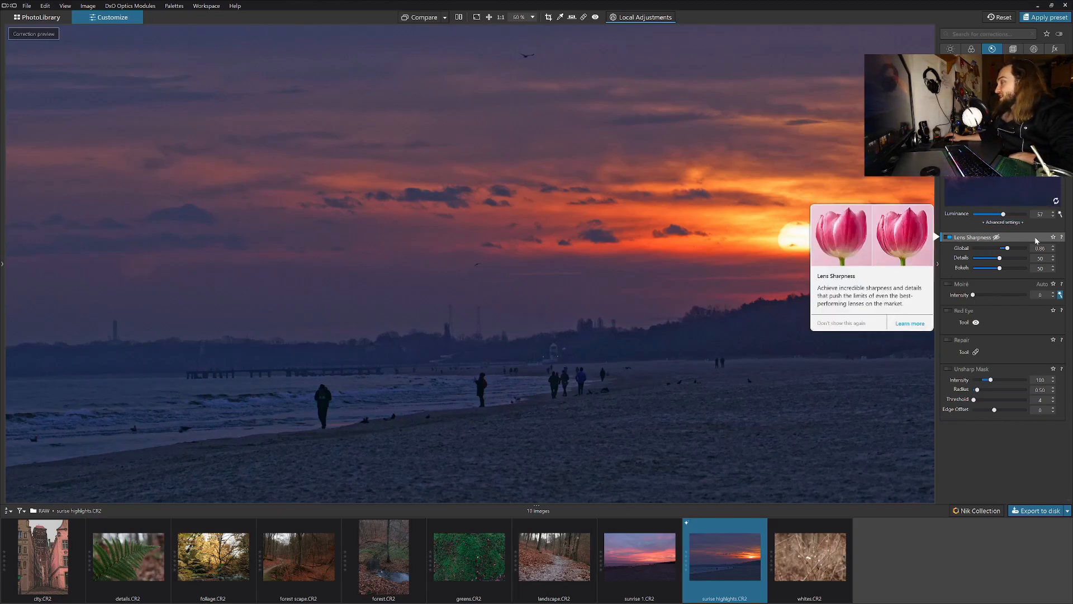
{"action": "left_click", "coordinate": [1004, 222]}
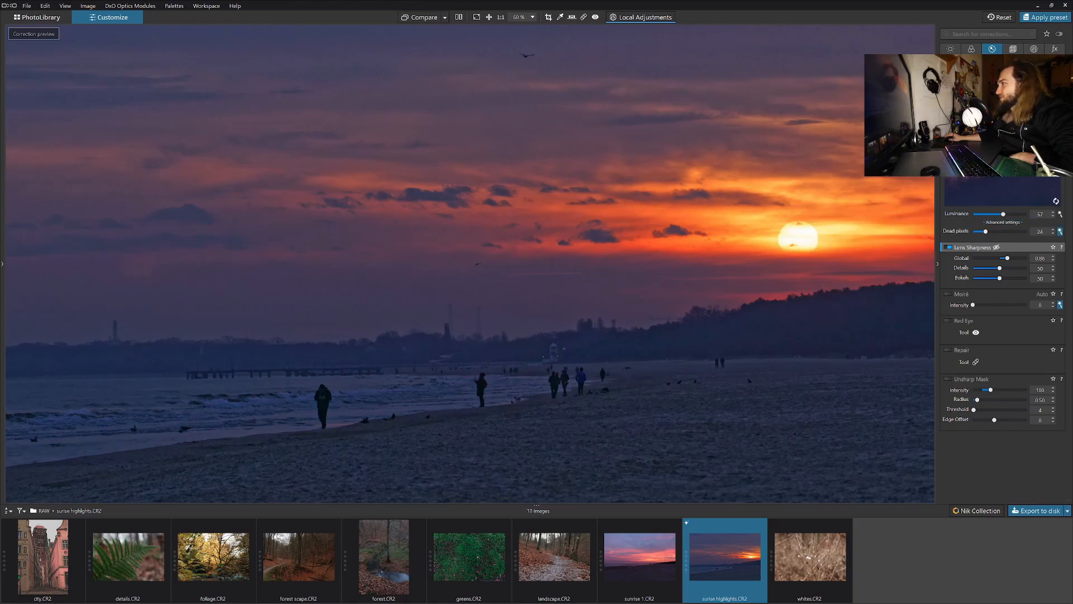
Compare high and zero luminance denoising on the beach sunrise's hillside, settling the Luminance value at about 54.
{"action": "left_click", "coordinate": [995, 81]}
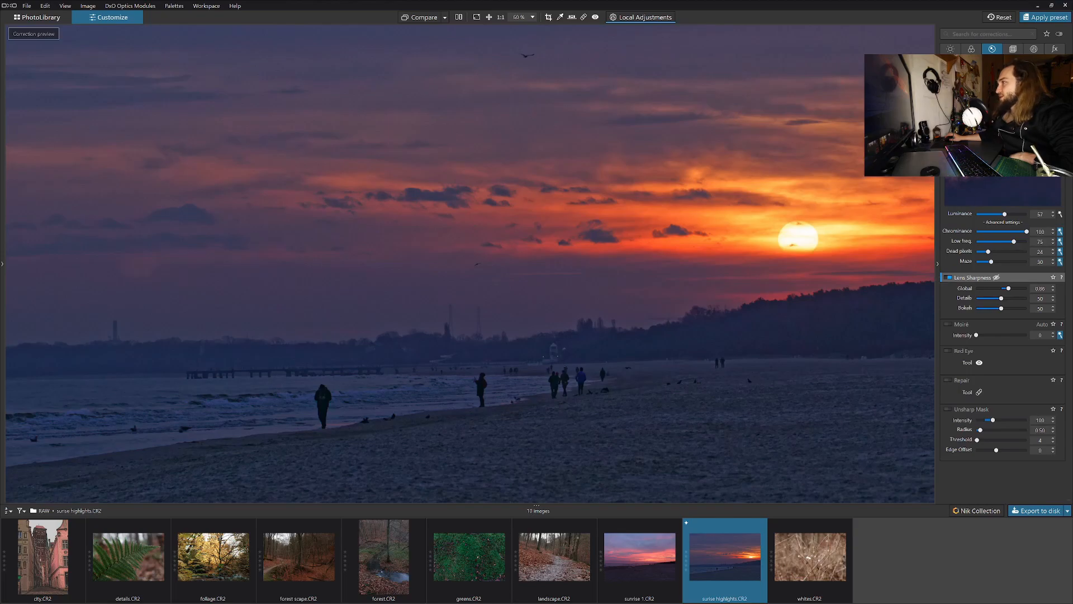
{"action": "left_click_drag", "start_coordinate": [1005, 215], "coordinate": [1019, 215]}
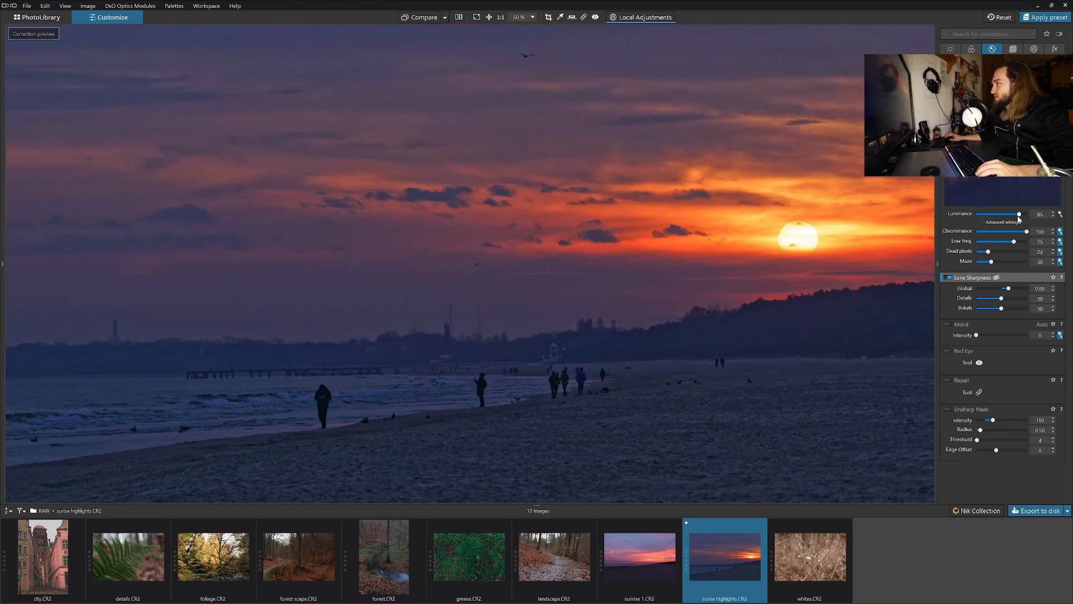
{"action": "left_click_drag", "start_coordinate": [1018, 215], "coordinate": [975, 215]}
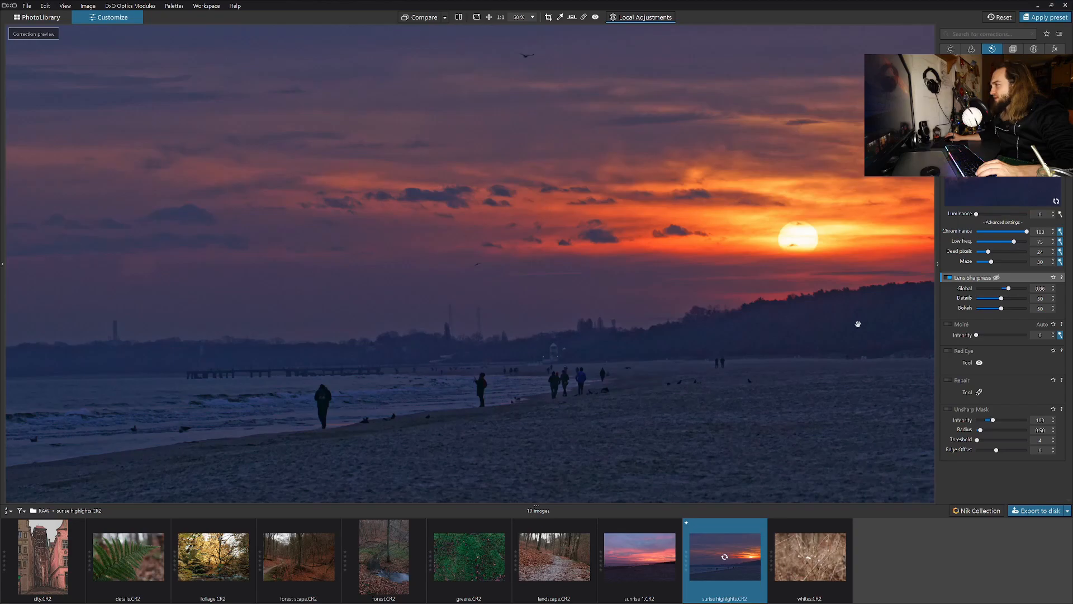
{"action": "scroll", "coordinate": [837, 320], "scroll_direction": "up", "scroll_amount": 2}
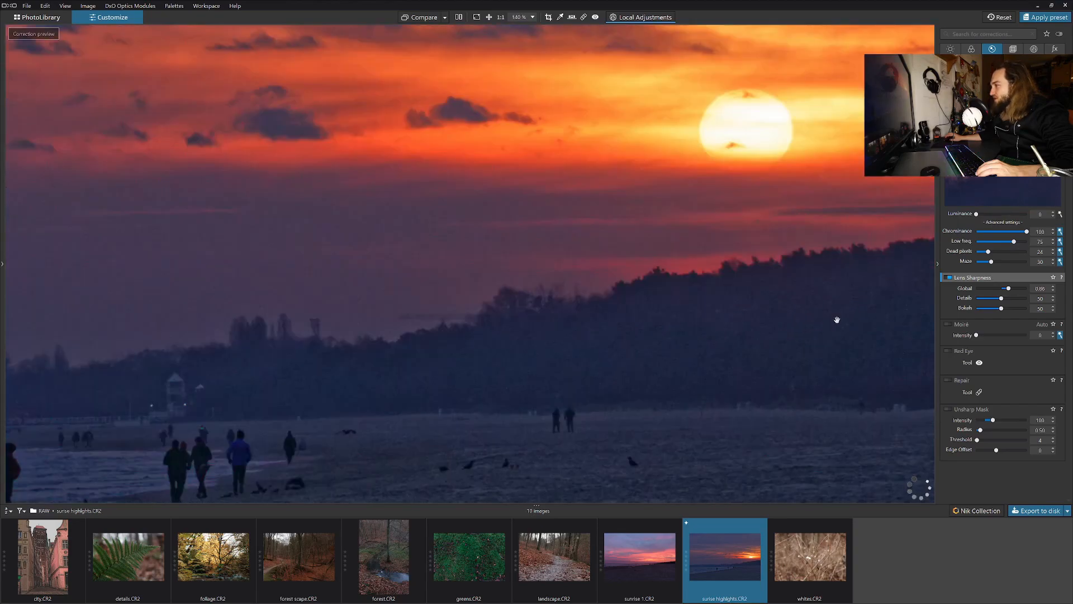
{"action": "left_click_drag", "start_coordinate": [1001, 216], "coordinate": [1005, 215]}
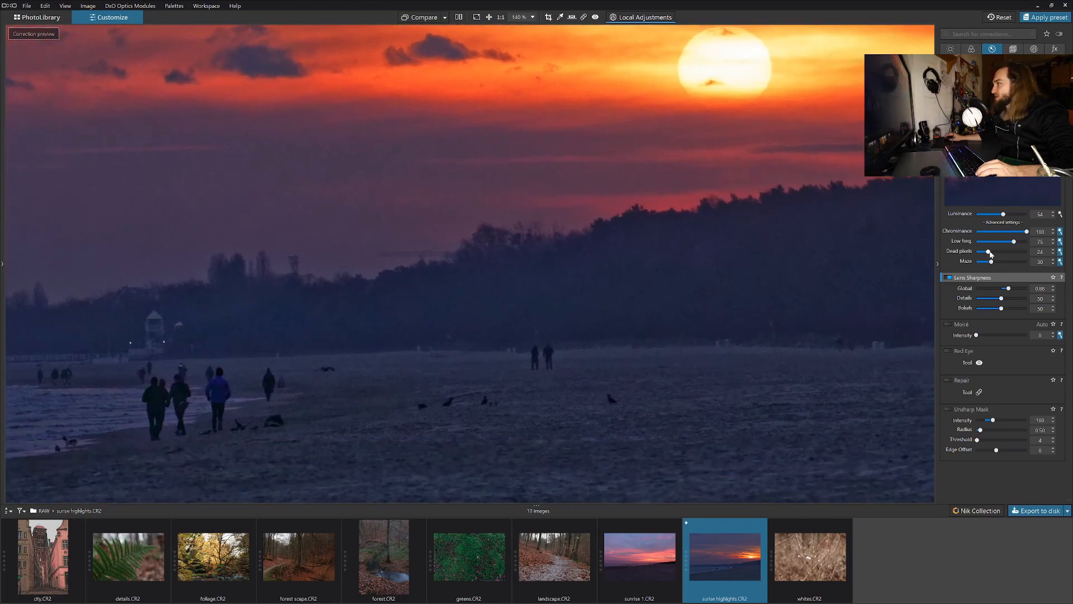
Raise the Dead pixels value of the advanced PRIME denoising settings to about 64.
{"action": "left_click_drag", "start_coordinate": [989, 252], "coordinate": [1007, 252]}
{"action": "mouse_move", "coordinate": [1062, 277]}
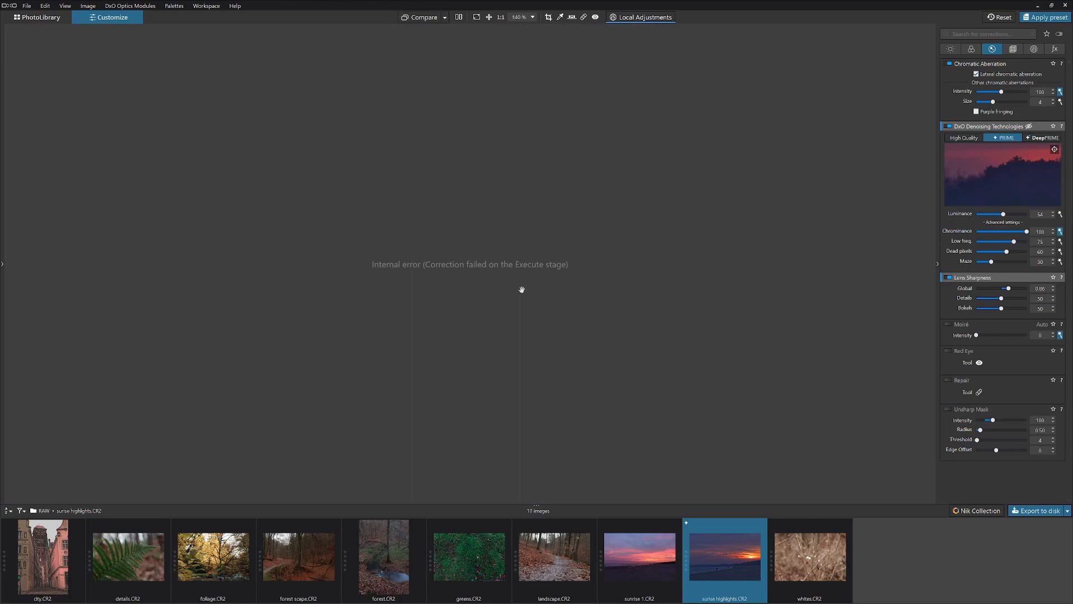
{"action": "left_click", "coordinate": [1009, 253]}
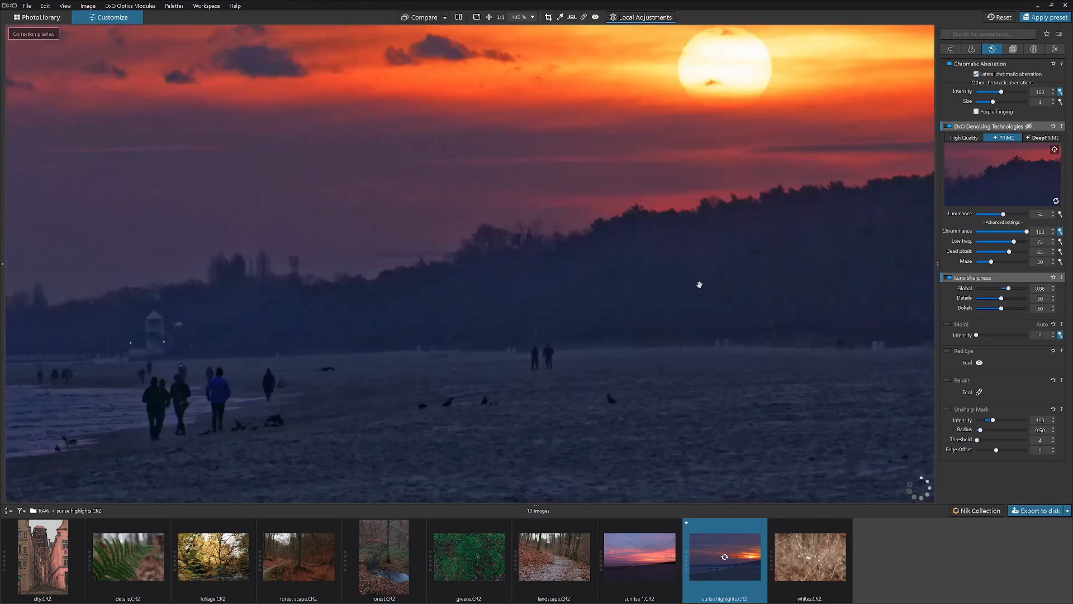
Check the processor and memory use of DxO PhotoLab 5 and its subprocesses in the Windows Task Manager.
{"action": "right_click", "coordinate": [952, 596]}
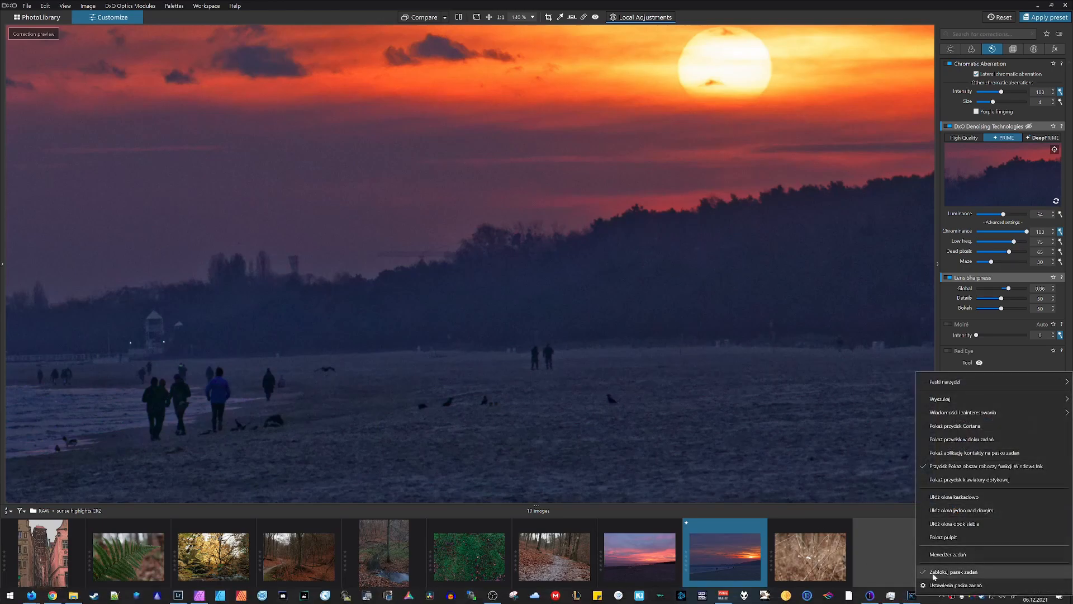
{"action": "left_click", "coordinate": [939, 555]}
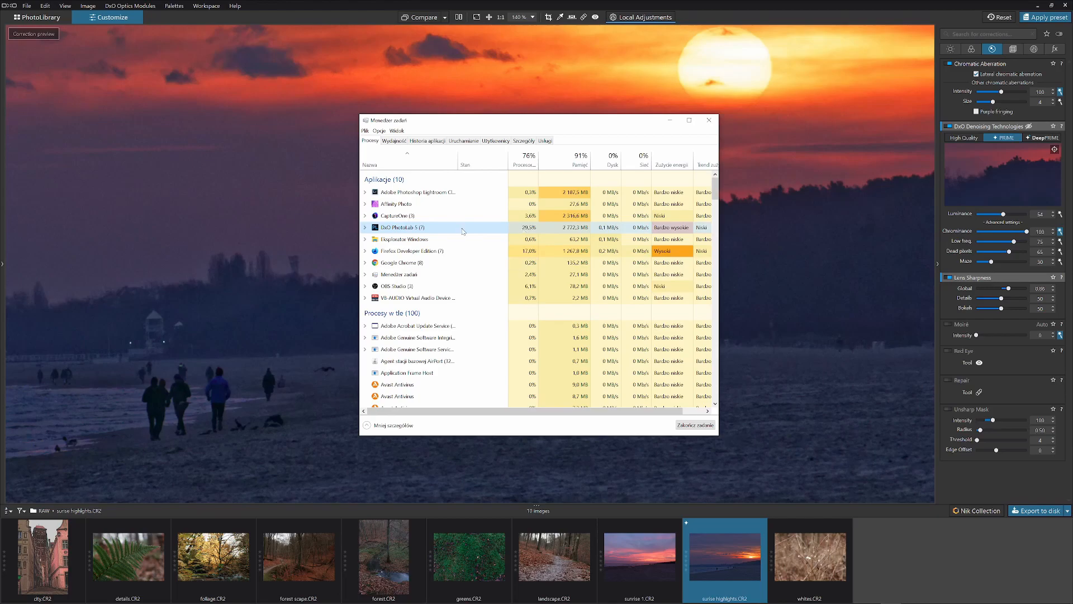
{"action": "double_click", "coordinate": [463, 228]}
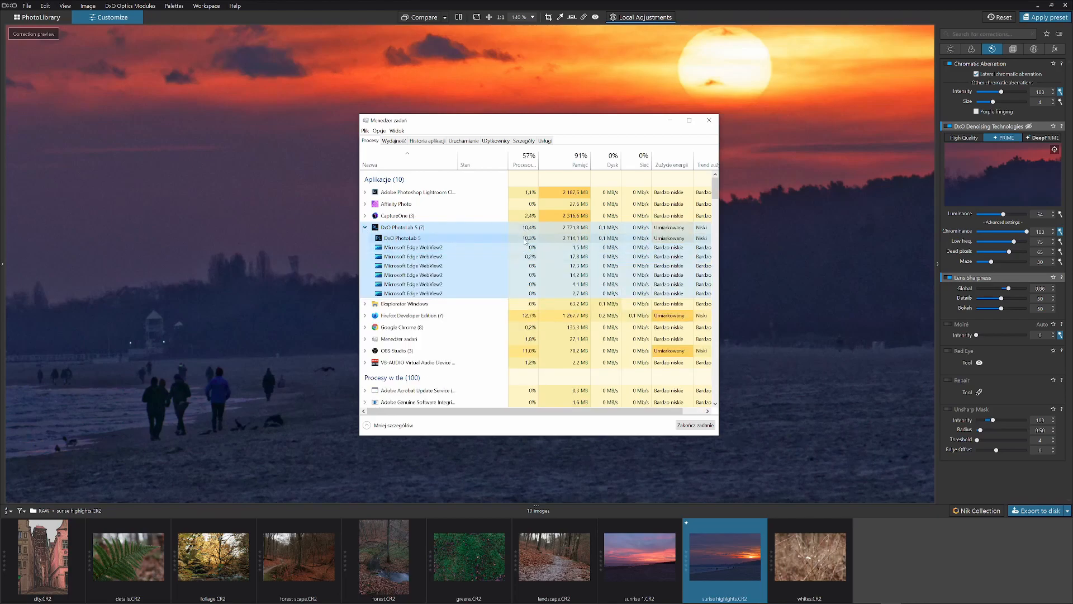
{"action": "left_click", "coordinate": [710, 120]}
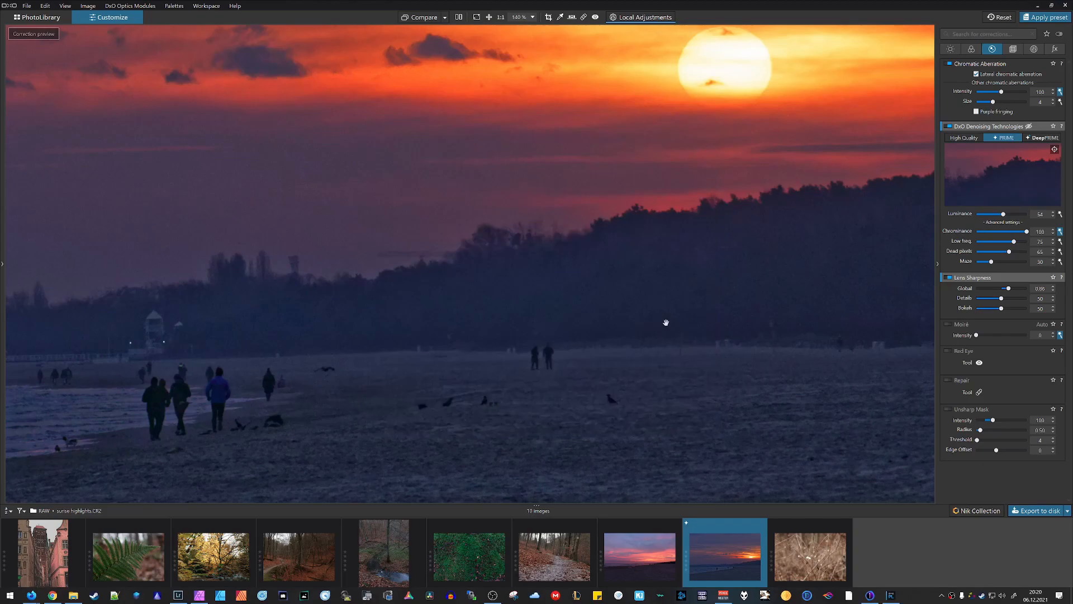
Look through the Geometry, Detail, Light and Local Adjustments corrections for the beach sunrise and fit the whole photo in view.
{"action": "mouse_move", "coordinate": [1013, 278]}
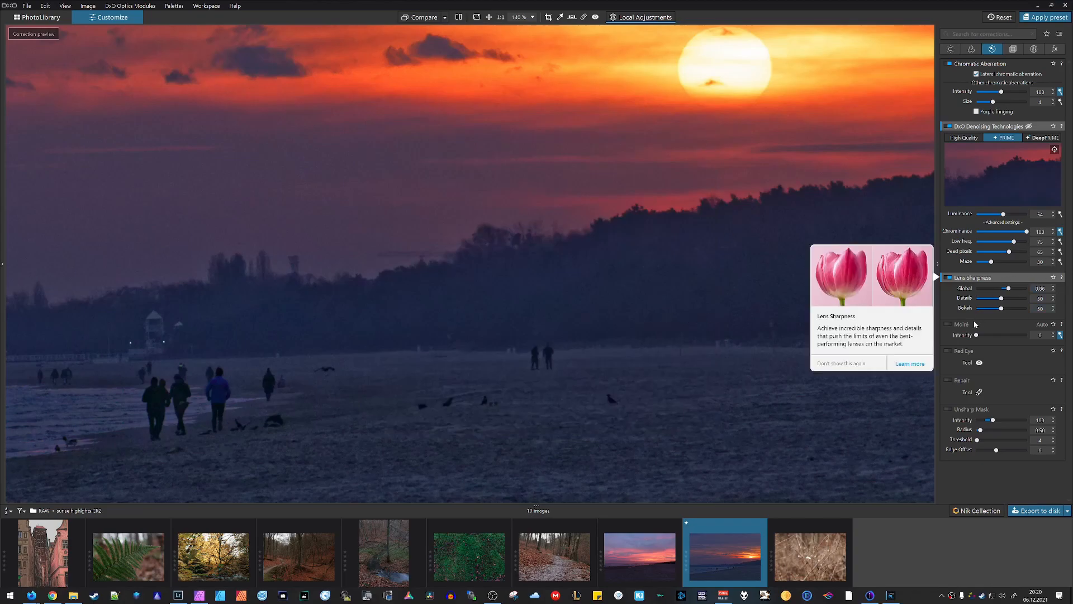
{"action": "left_click", "coordinate": [1011, 52]}
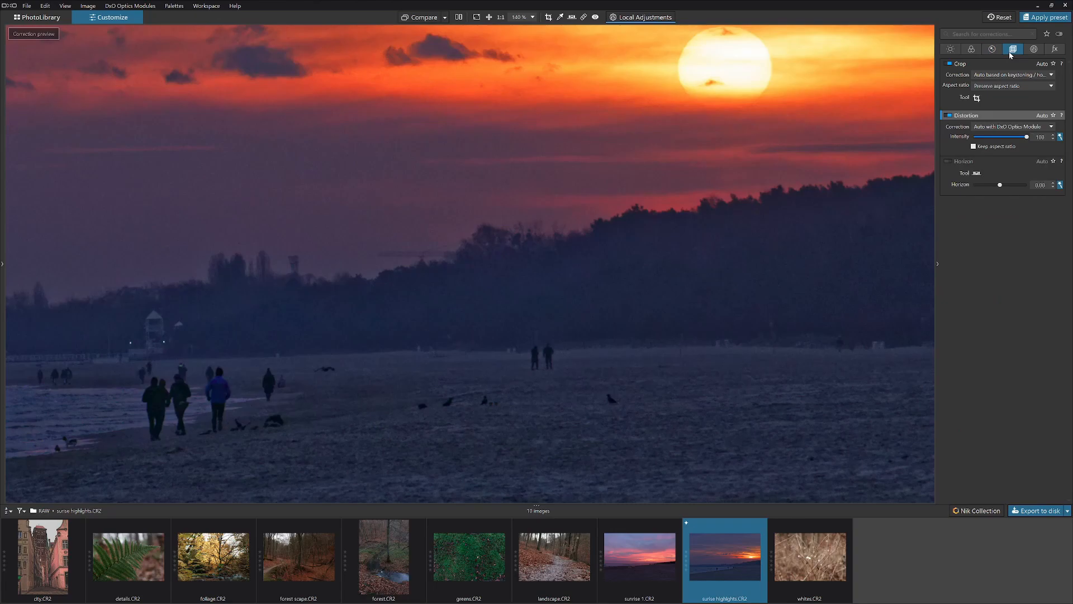
{"action": "left_click", "coordinate": [978, 52]}
{"action": "left_click", "coordinate": [993, 50]}
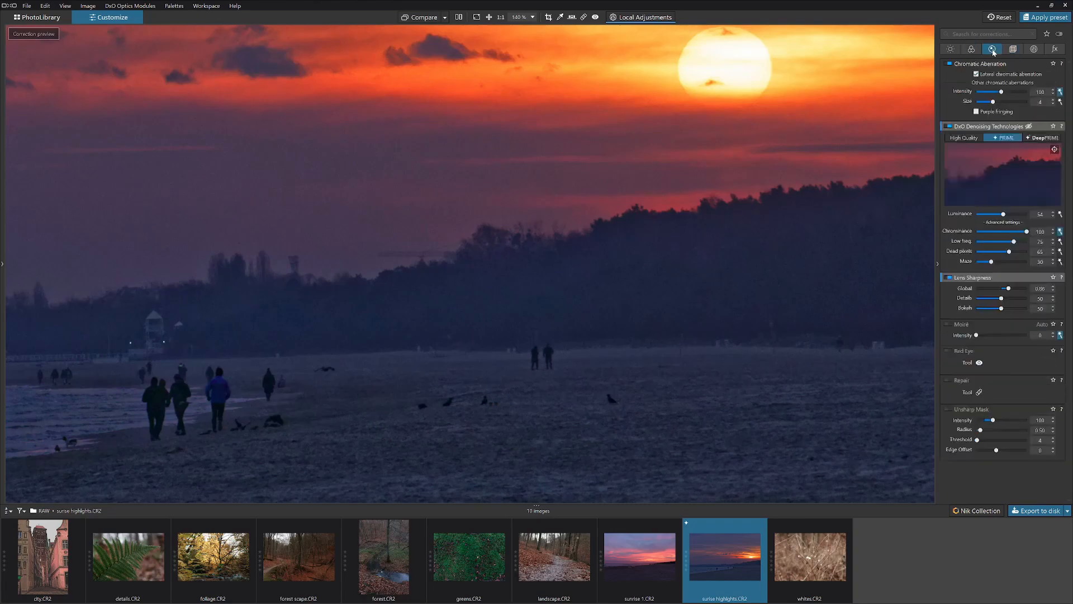
{"action": "left_click", "coordinate": [951, 50]}
{"action": "scroll", "coordinate": [528, 278], "scroll_direction": "down", "scroll_amount": 1}
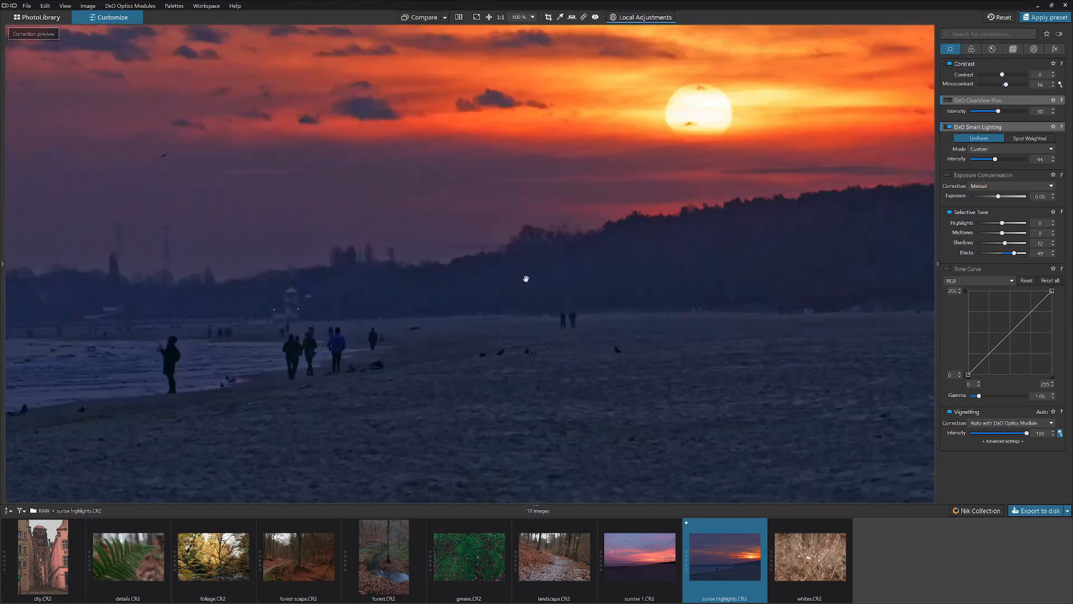
{"action": "left_click", "coordinate": [1034, 49]}
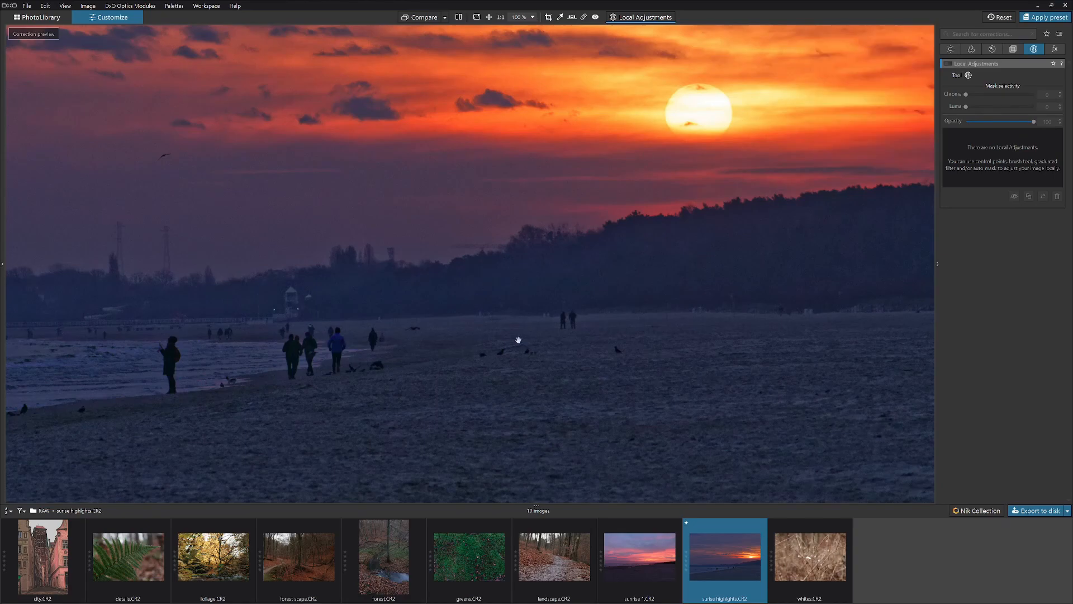
{"action": "left_click", "coordinate": [590, 311]}
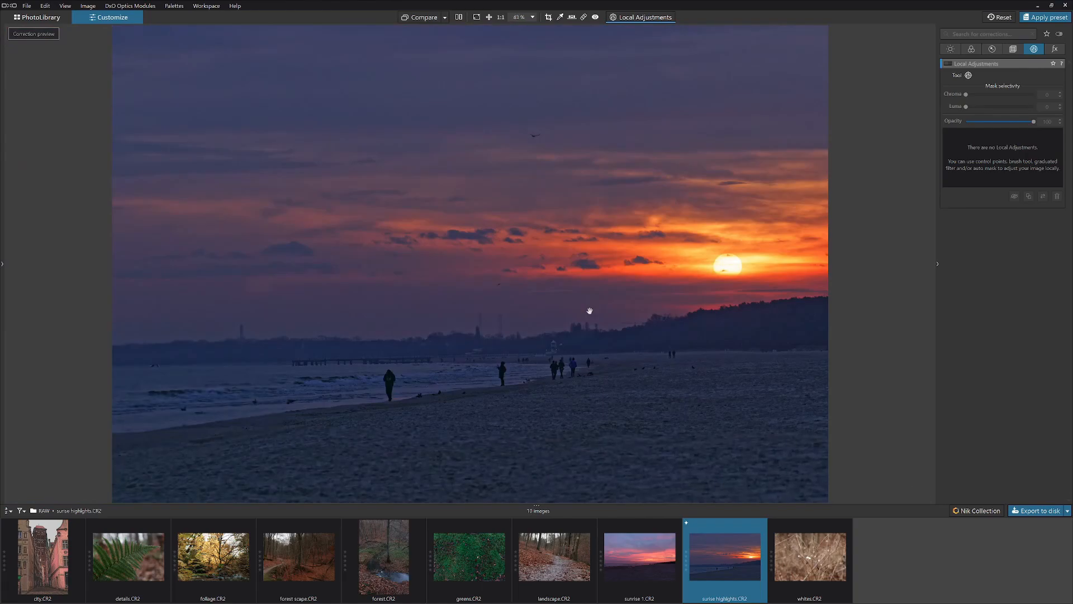
Activate the Repair tool on the beach sunrise and adjust its brush size.
{"action": "left_click", "coordinate": [583, 18]}
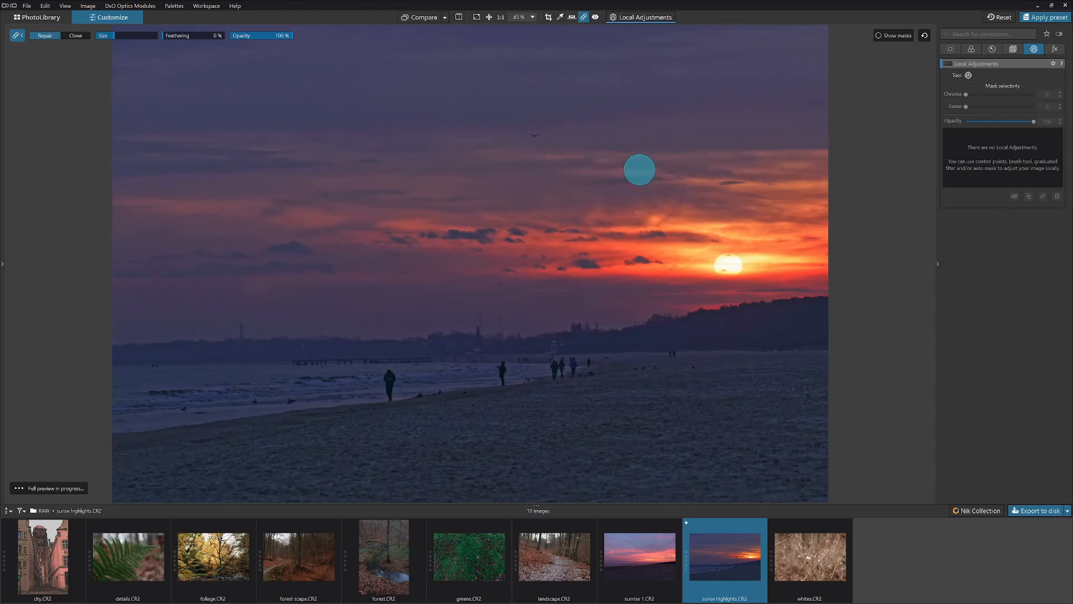
{"action": "left_click", "coordinate": [586, 21]}
{"action": "left_click", "coordinate": [584, 17]}
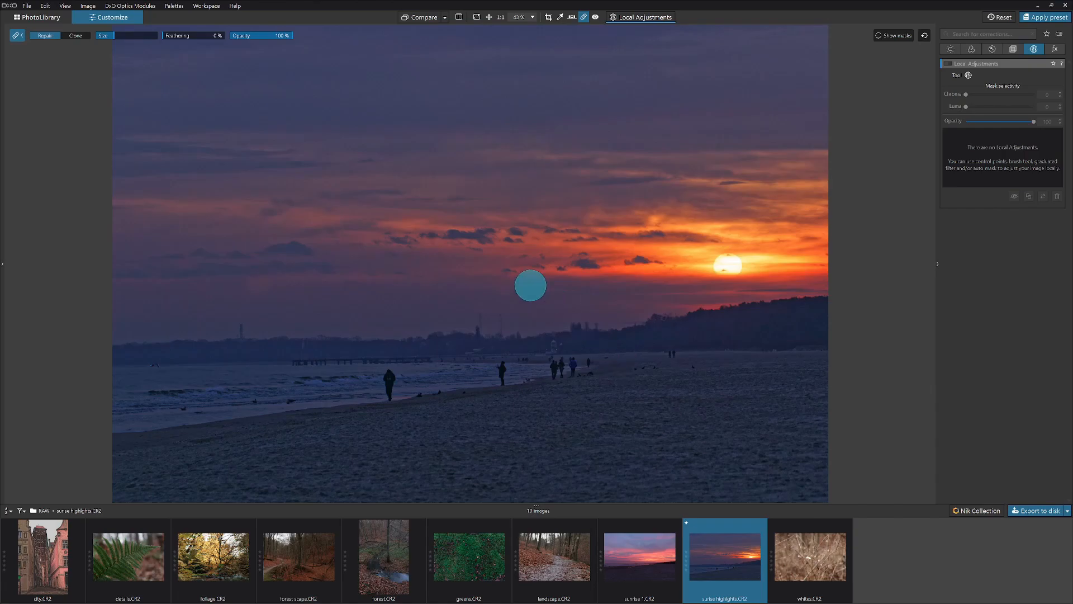
{"action": "scroll", "coordinate": [531, 285], "scroll_direction": "down", "scroll_amount": 3}
{"action": "scroll", "coordinate": [619, 337], "scroll_direction": "up", "scroll_amount": 1}
{"action": "scroll", "coordinate": [619, 337], "scroll_direction": "up", "scroll_amount": 1}
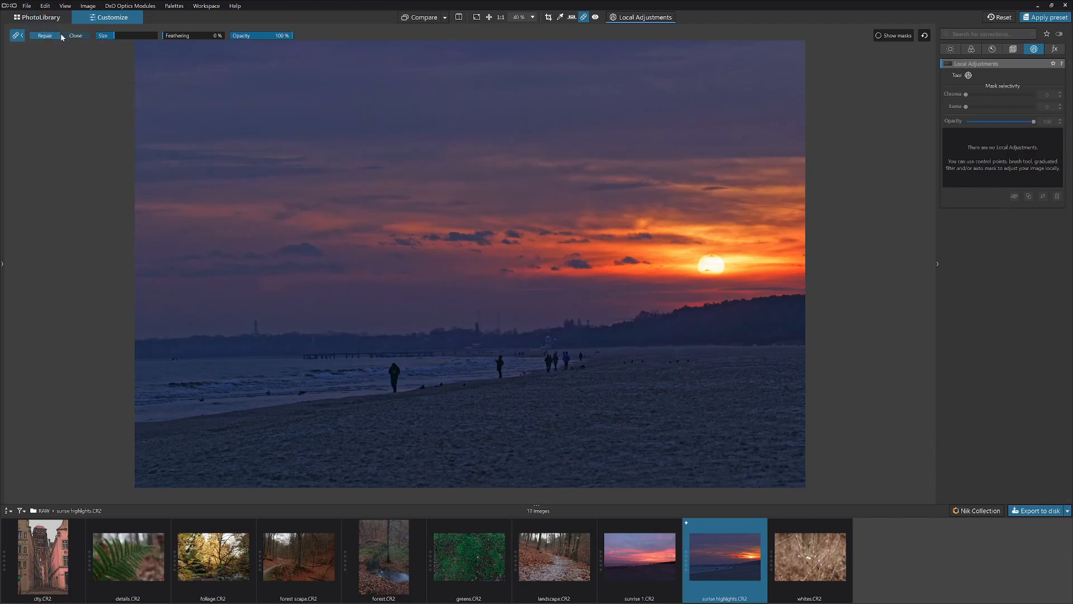
{"action": "mouse_move", "coordinate": [117, 37]}
{"action": "left_mouse_down"}
{"action": "mouse_move", "coordinate": [151, 37]}
{"action": "mouse_move", "coordinate": [123, 40]}
{"action": "left_mouse_up"}
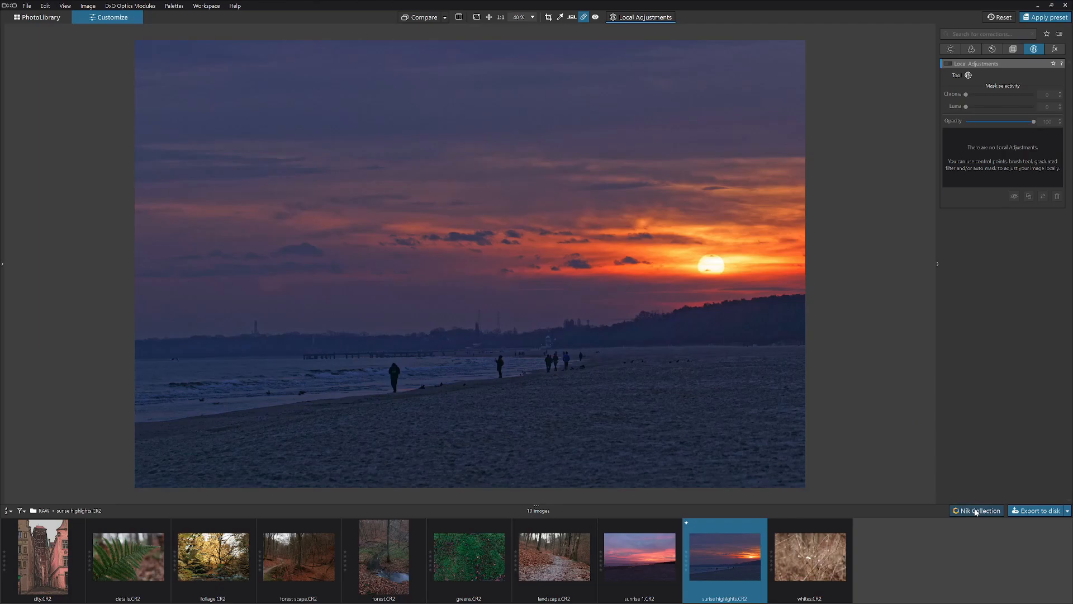
{"action": "left_click", "coordinate": [179, 7]}
{"action": "mouse_move", "coordinate": [123, 4]}
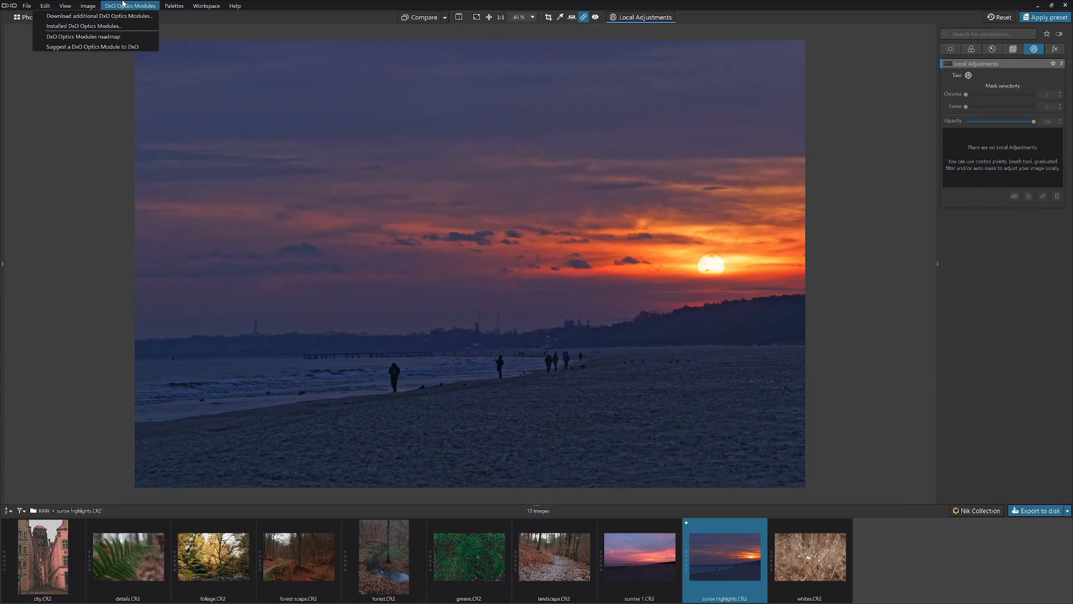
{"action": "mouse_move", "coordinate": [90, 7]}
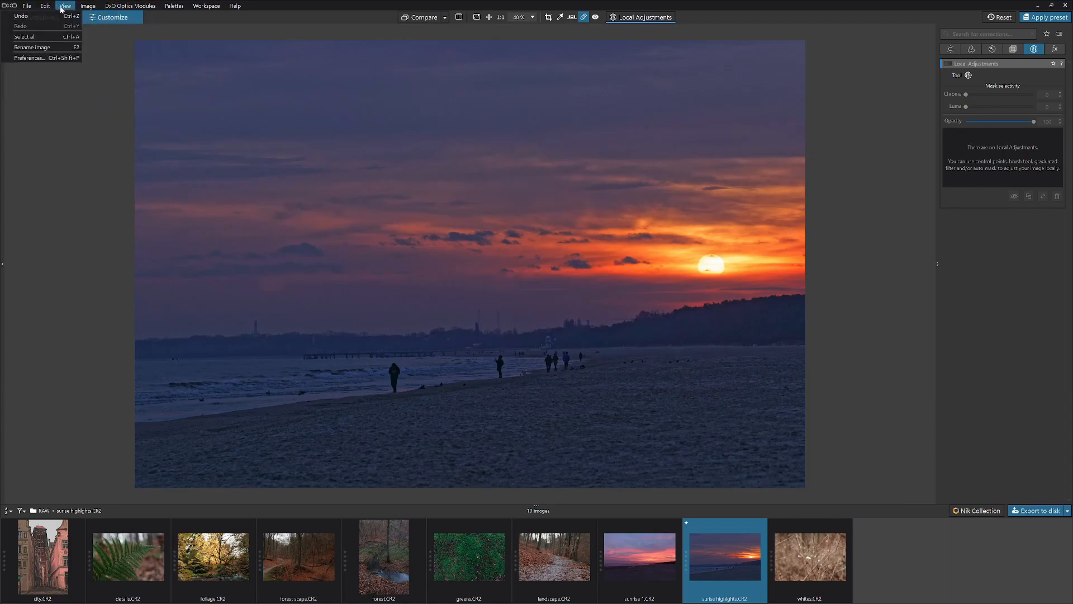
Select foliage.CR2 and forest scape.CR2 together and raise their shared Exposure Compensation to about 2.72.
{"action": "left_click", "coordinate": [220, 559]}
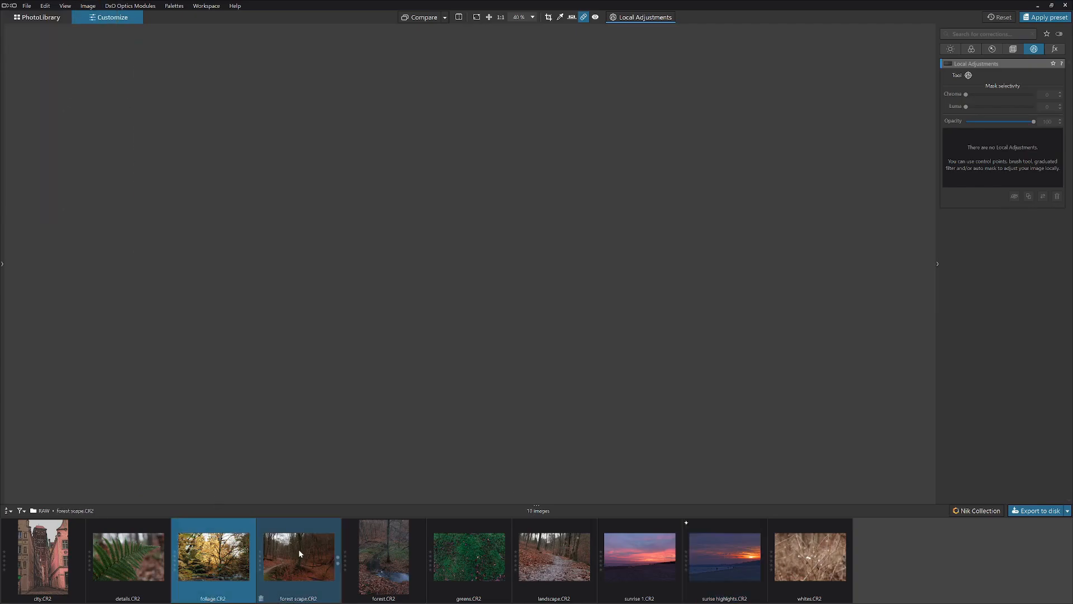
{"action": "left_click", "coordinate": [302, 552], "text": "ctrl"}
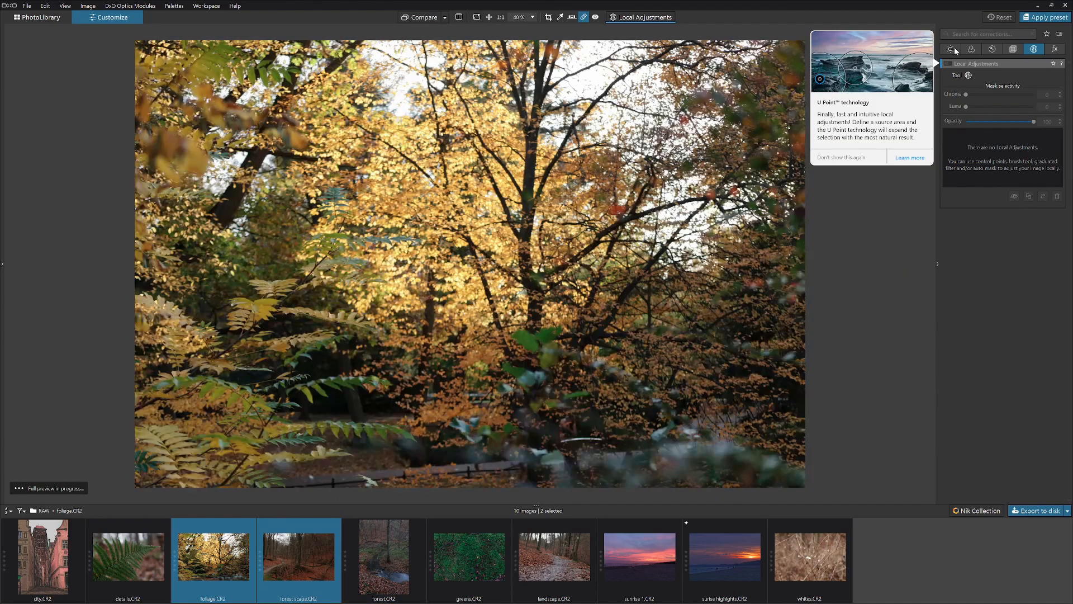
{"action": "left_click", "coordinate": [953, 50]}
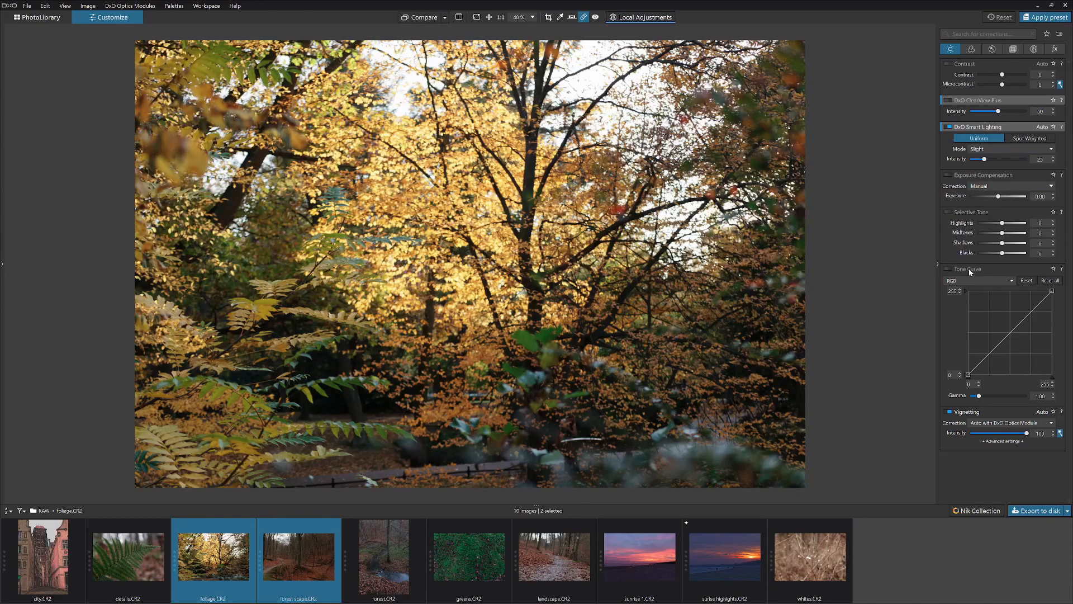
{"action": "left_click", "coordinate": [973, 49]}
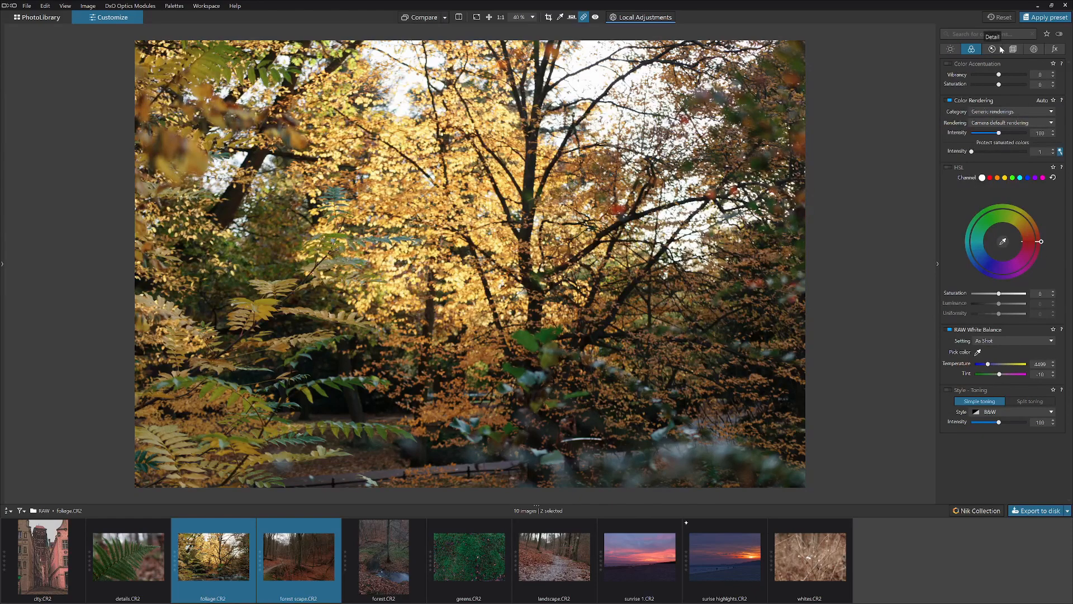
{"action": "left_click", "coordinate": [993, 49]}
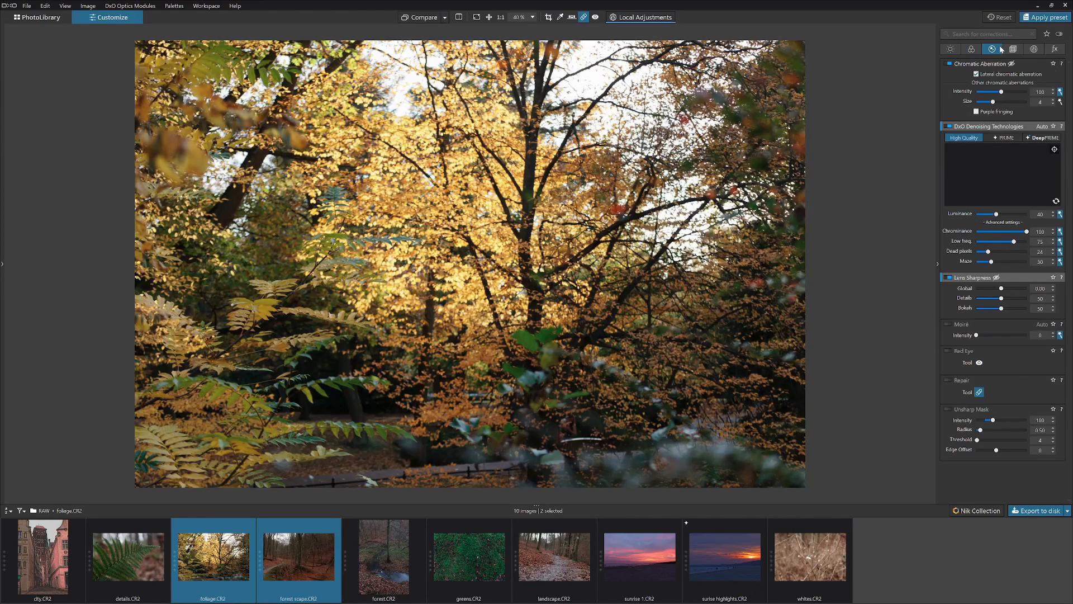
{"action": "left_click", "coordinate": [954, 50]}
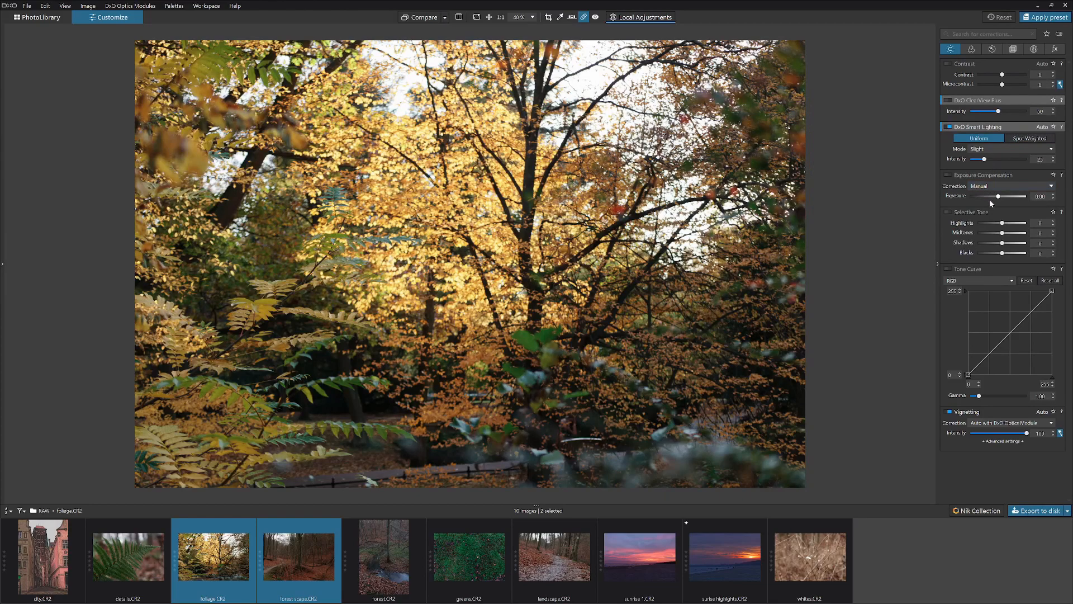
{"action": "left_click", "coordinate": [949, 175]}
{"action": "left_click_drag", "start_coordinate": [998, 197], "coordinate": [1018, 197]}
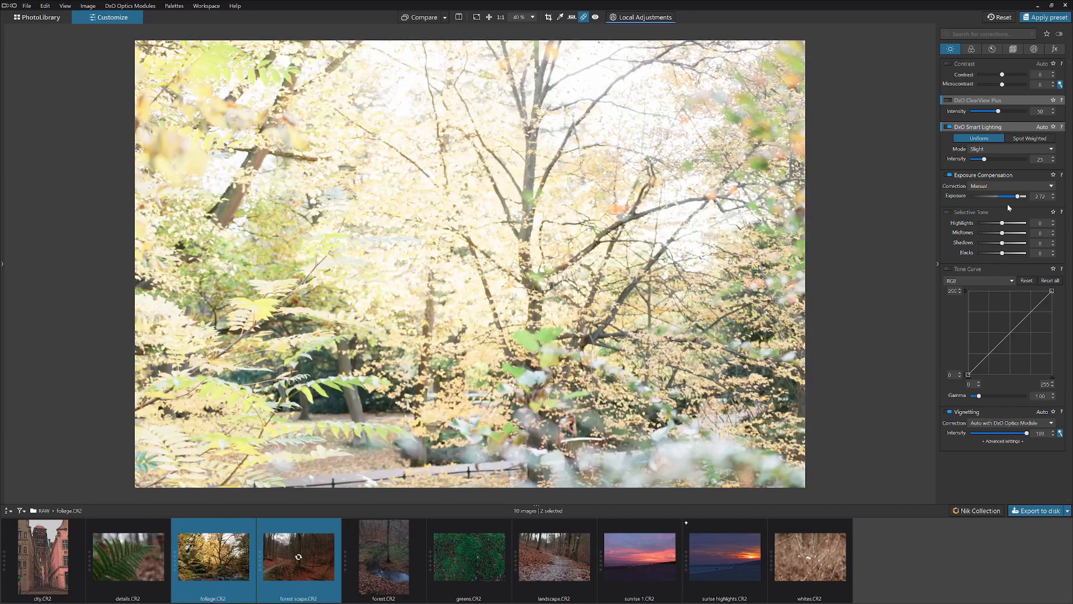
Select only forest scape.CR2, reduce its exposure to about 0.7 and raise the Smart Lighting intensity to about 48.
{"action": "left_click", "coordinate": [297, 551]}
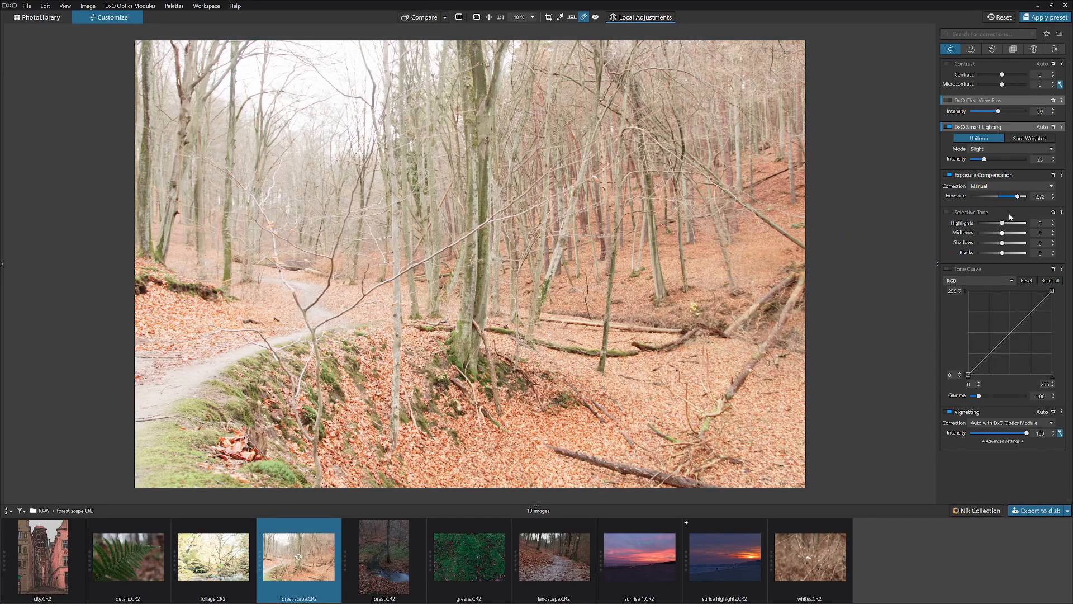
{"action": "mouse_move", "coordinate": [1017, 197]}
{"action": "left_mouse_down"}
{"action": "mouse_move", "coordinate": [973, 198]}
{"action": "mouse_move", "coordinate": [1016, 197]}
{"action": "left_mouse_up"}
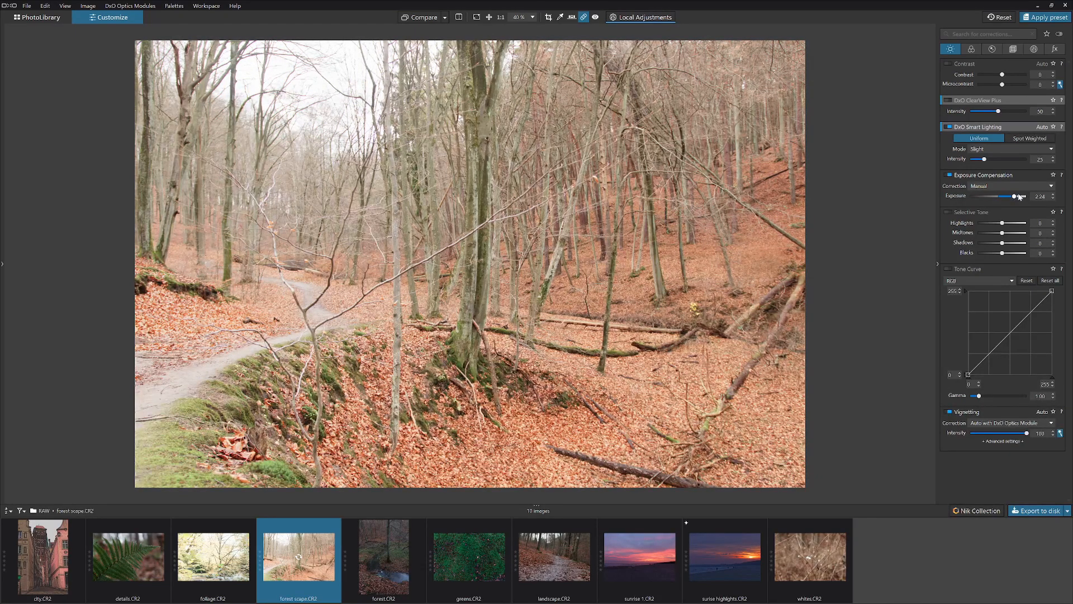
{"action": "left_click_drag", "start_coordinate": [1017, 199], "coordinate": [1024, 200]}
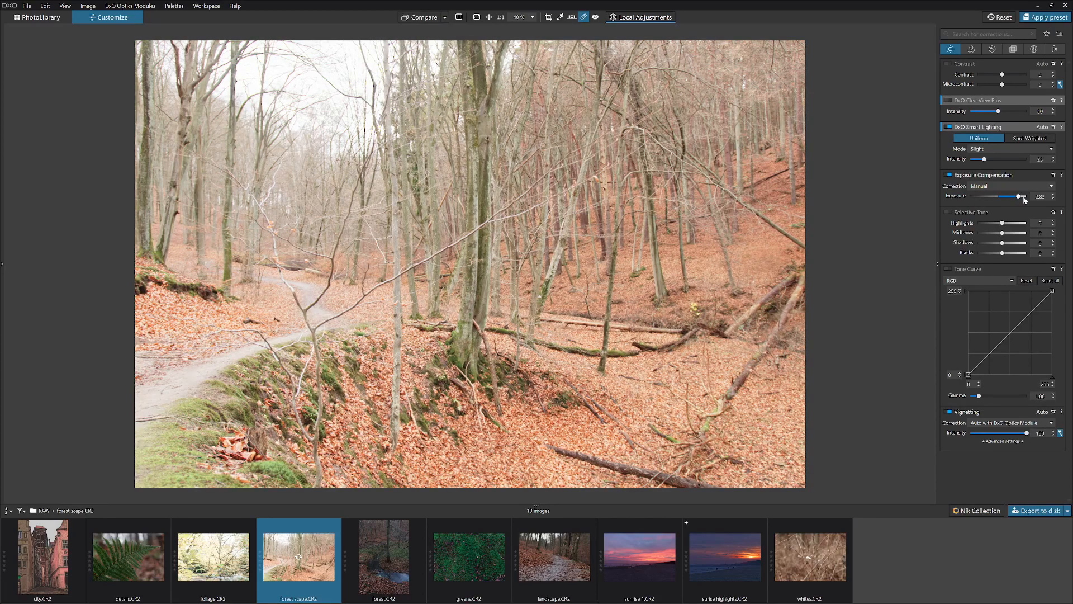
{"action": "double_click", "coordinate": [1025, 200]}
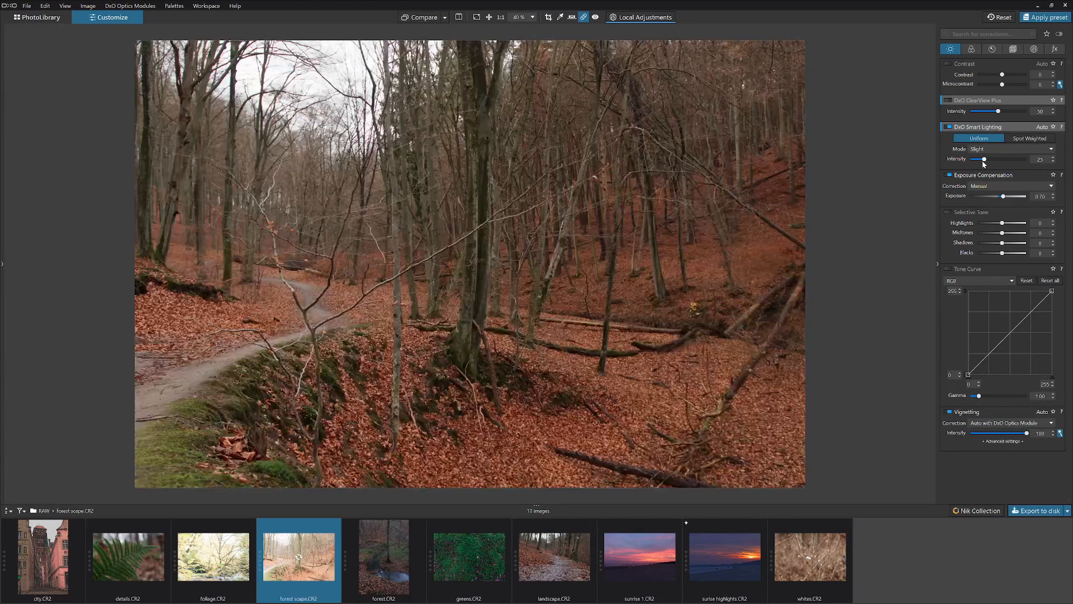
{"action": "left_click_drag", "start_coordinate": [989, 161], "coordinate": [991, 162]}
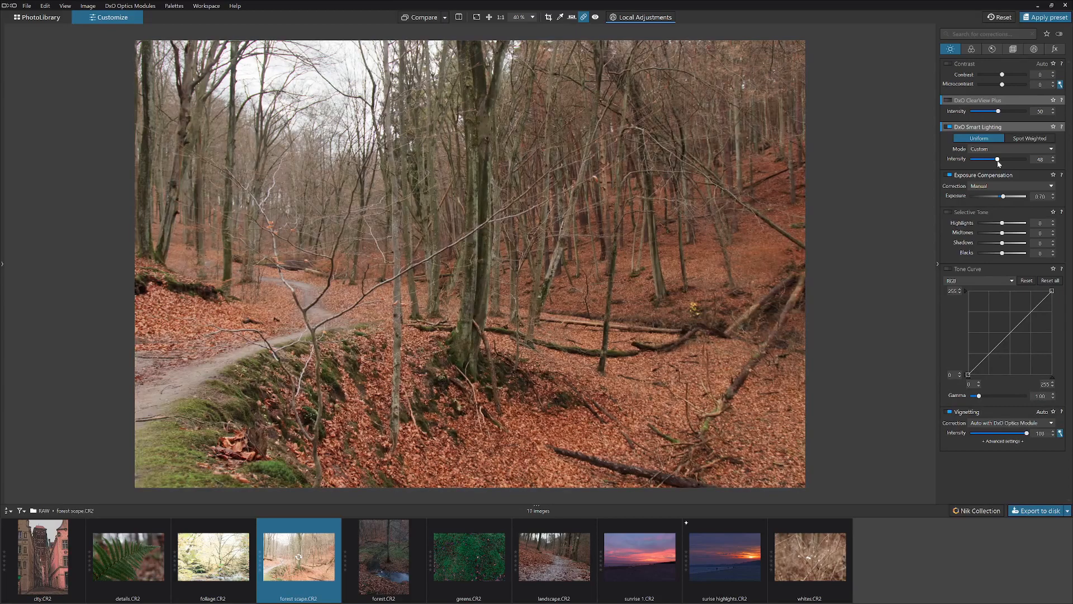
Raise the Smart Lighting intensity of forest scape.CR2 to about 69 and activate the Local Adjustments tool.
{"action": "left_click_drag", "start_coordinate": [991, 162], "coordinate": [1009, 160]}
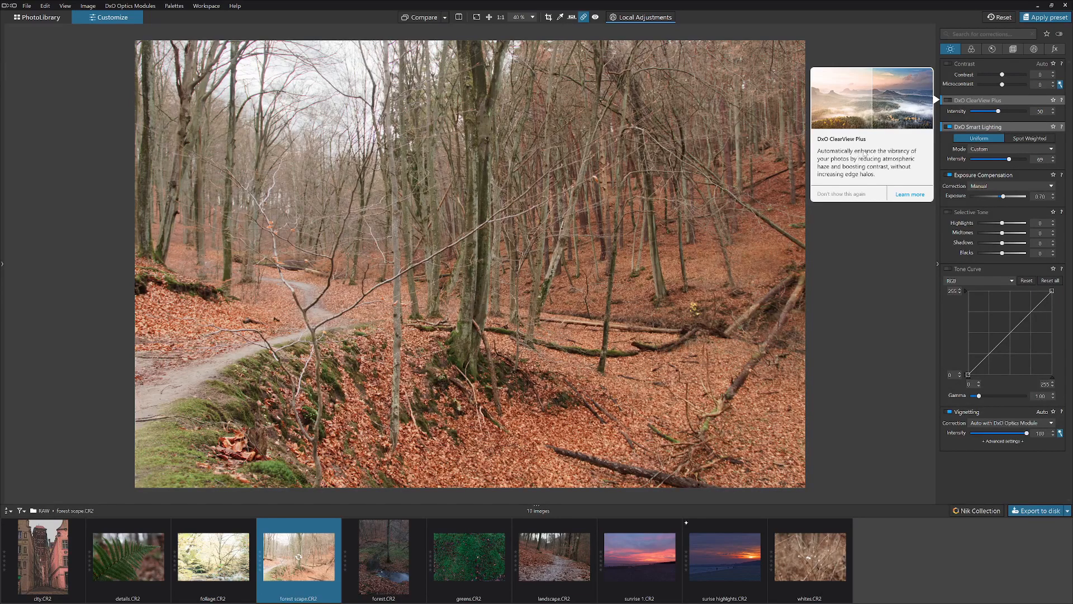
{"action": "left_click", "coordinate": [1034, 49]}
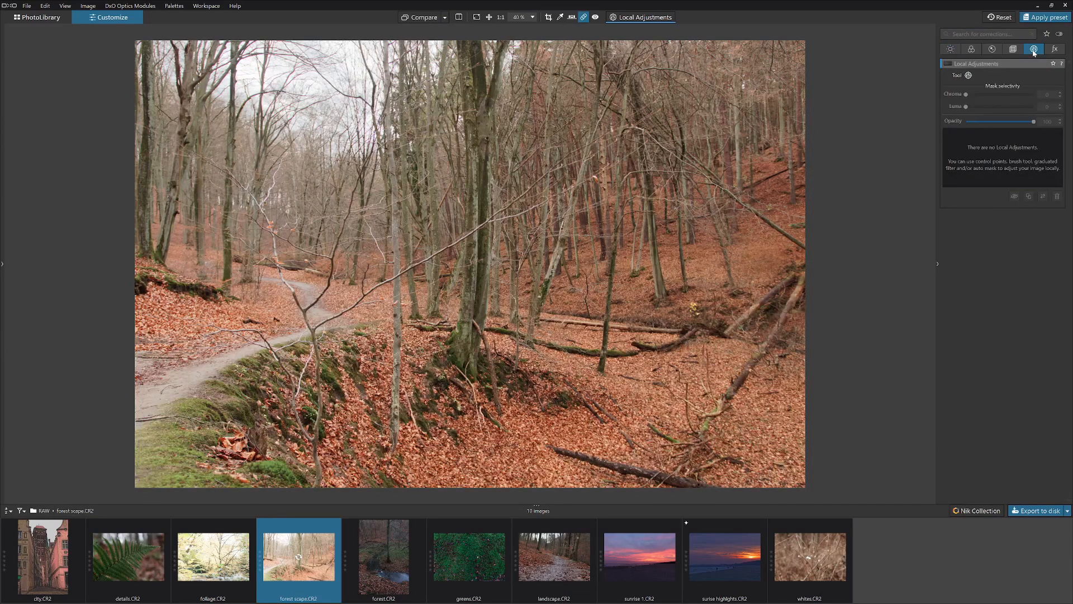
{"action": "left_click", "coordinate": [953, 66]}
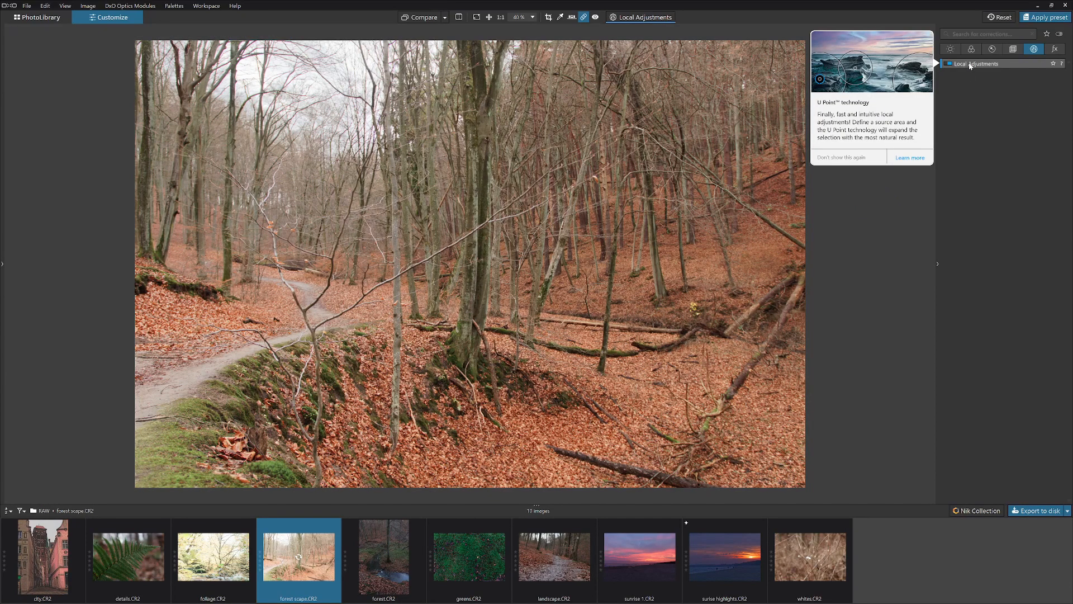
{"action": "left_click", "coordinate": [970, 64]}
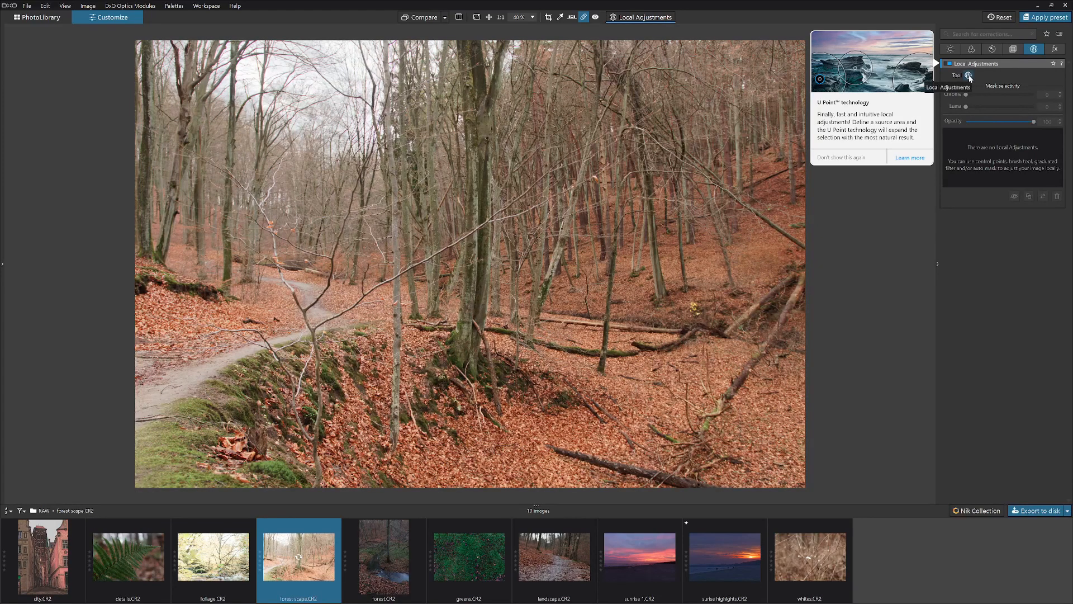
{"action": "left_click", "coordinate": [970, 77]}
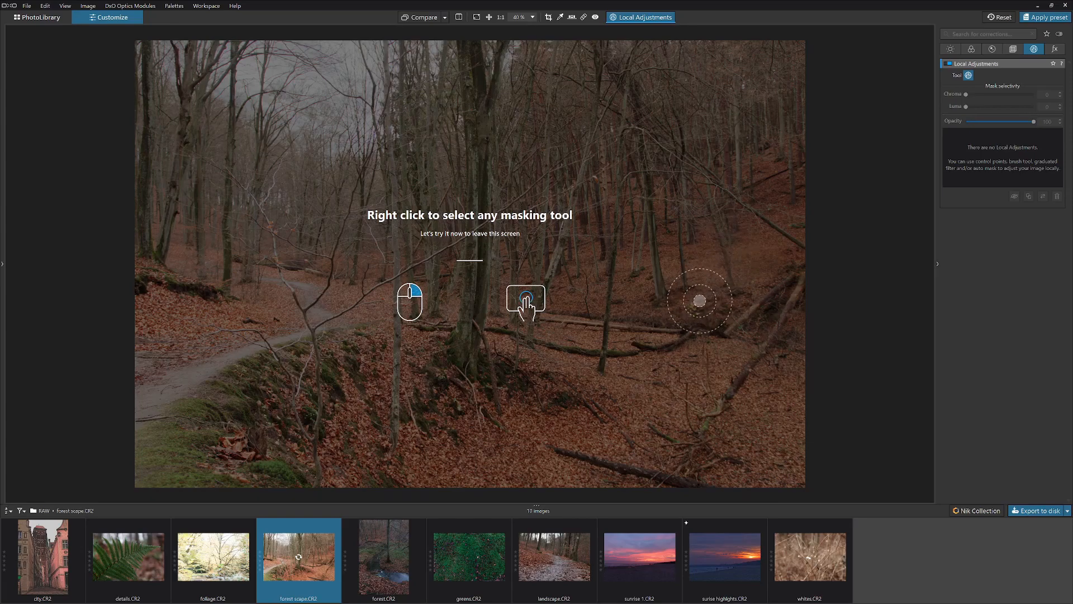
Place a diagonal Graduated Filter over the right-hand slope of the forest photo and leave the Local Adjustments tool.
{"action": "right_click", "coordinate": [689, 294]}
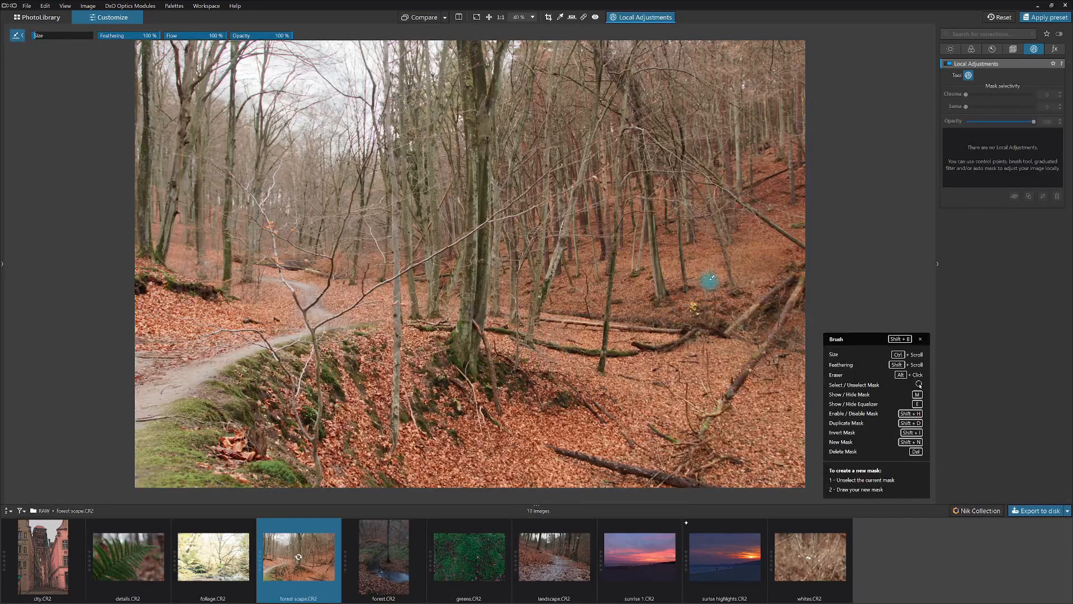
{"action": "right_click", "coordinate": [696, 277]}
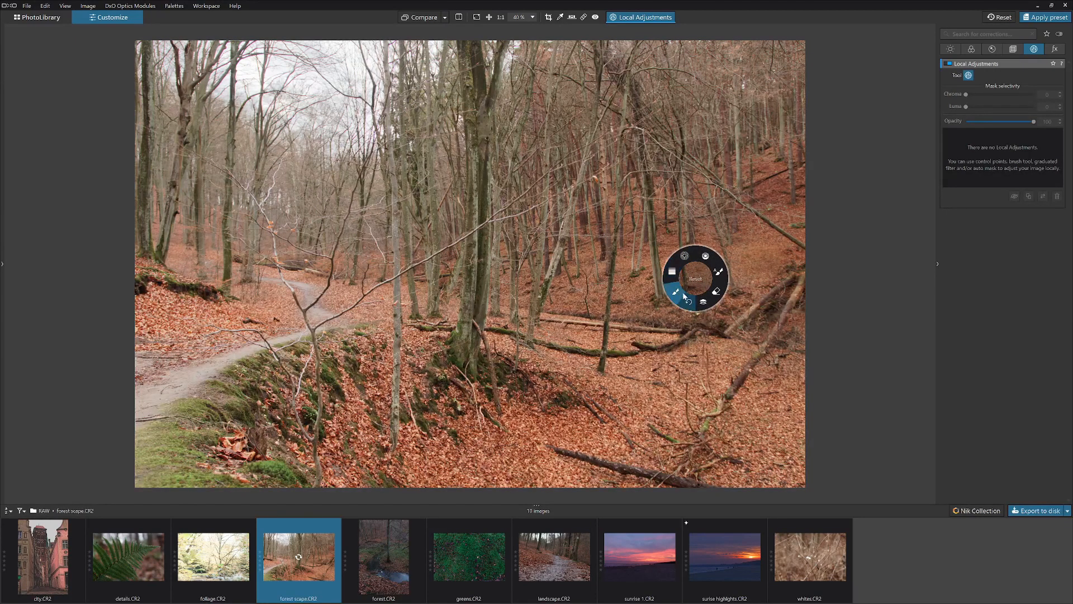
{"action": "left_click", "coordinate": [674, 282]}
{"action": "left_click_drag", "start_coordinate": [700, 311], "coordinate": [613, 179]}
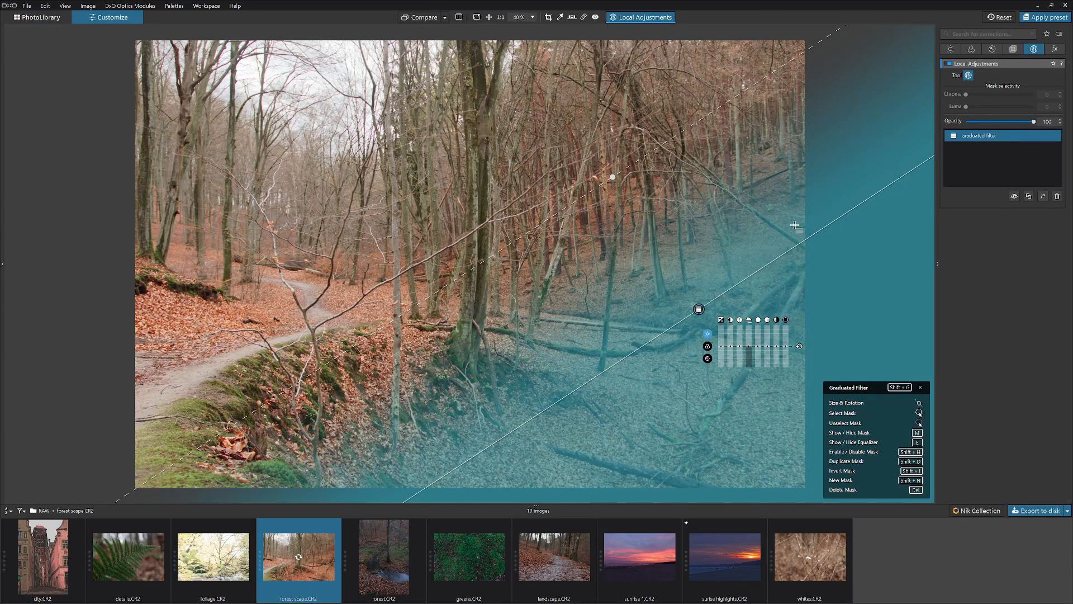
{"action": "key", "text": "Escape"}
{"action": "key", "text": "alt+Tab"}
{"action": "key", "text": "alt+Tab"}
{"action": "key", "text": "alt+Tab"}
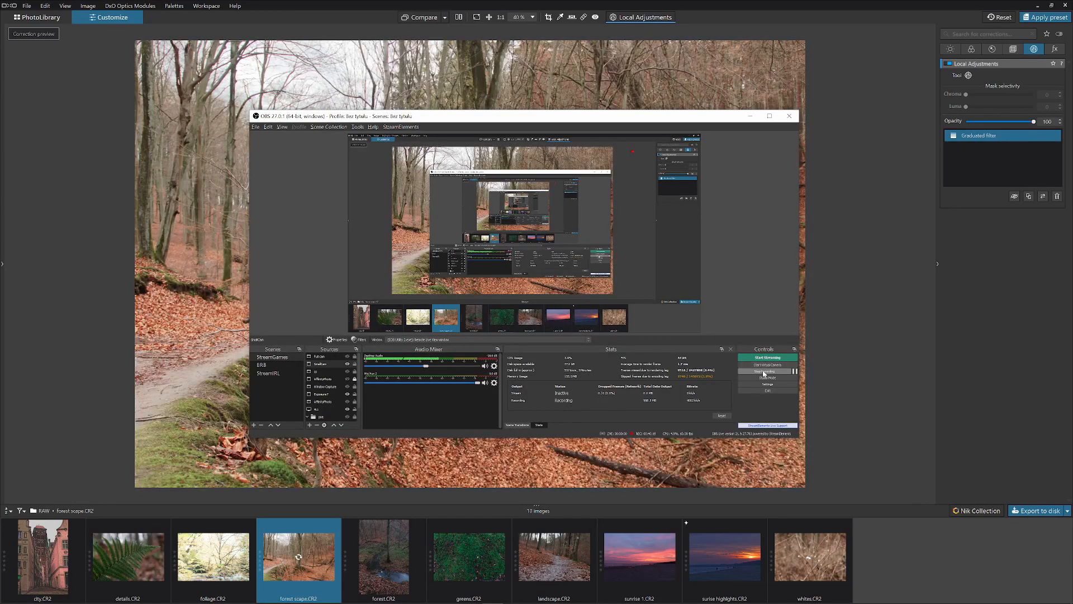
{"action": "left_click", "coordinate": [764, 372]}
{"action": "left_click", "coordinate": [571, 290]}
{"action": "key", "text": "alt+Tab"}
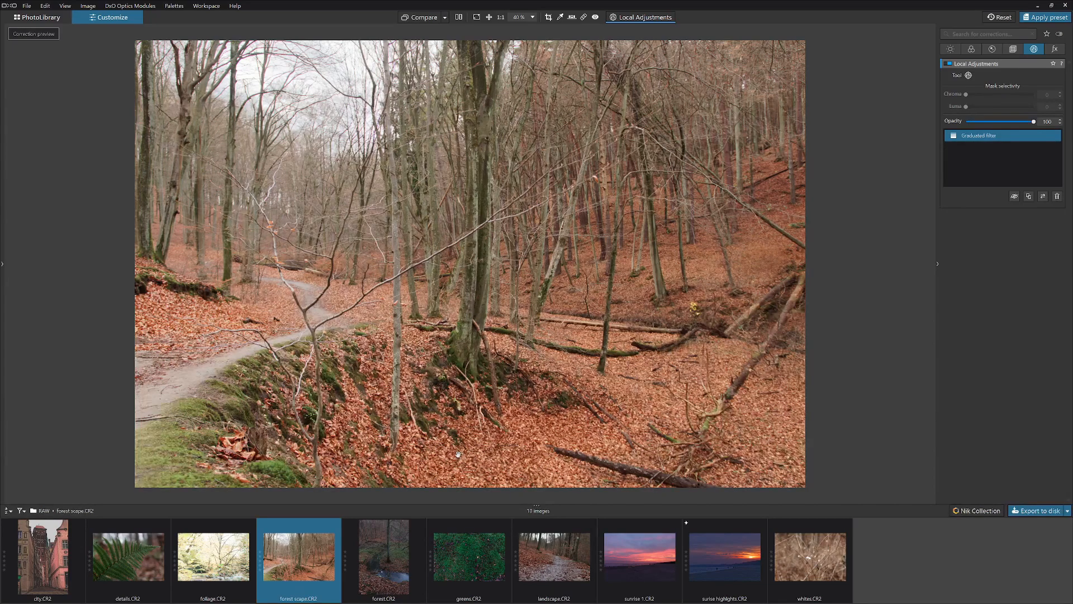
Open the Canon camera's remote shooting live view in EOS Utility and choose a window for the capture source in OBS.
{"action": "mouse_move", "coordinate": [355, 598]}
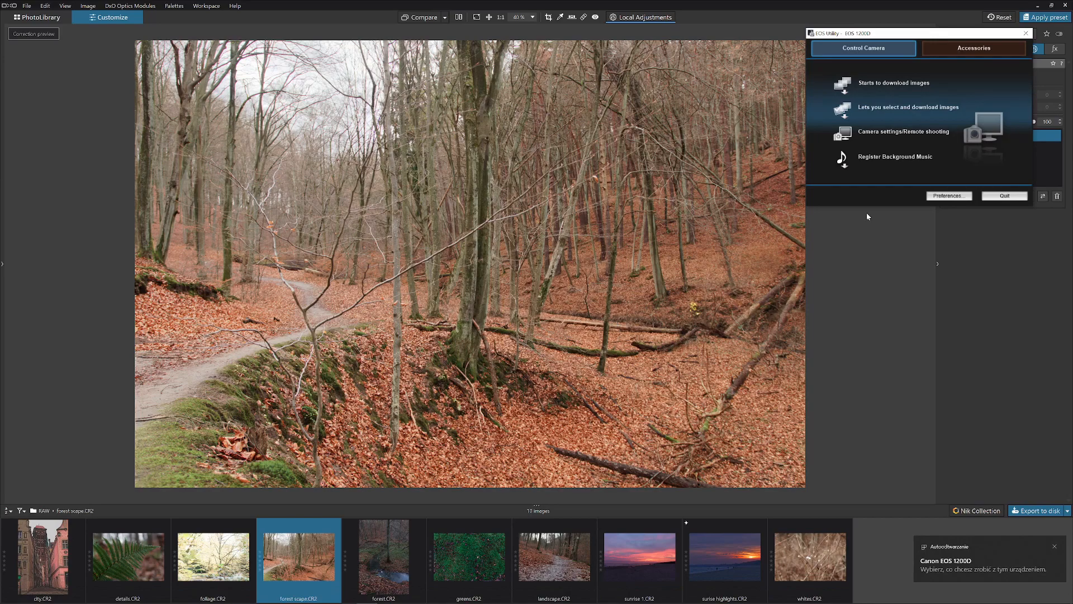
{"action": "left_click", "coordinate": [932, 135]}
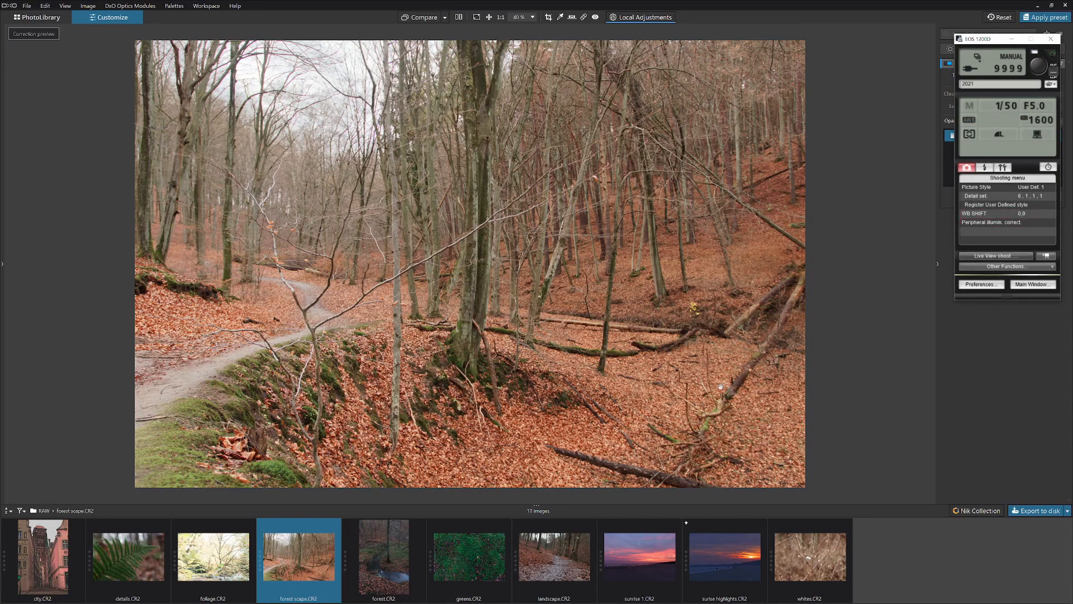
{"action": "key", "text": "alt+Tab"}
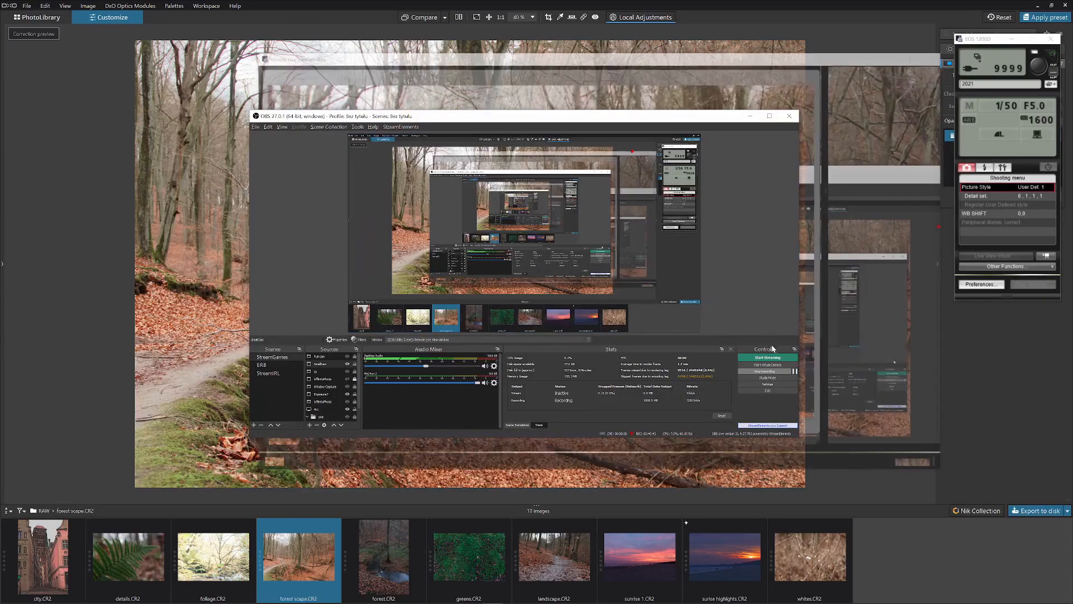
{"action": "left_click", "coordinate": [455, 340]}
{"action": "left_click", "coordinate": [454, 359]}
{"action": "left_click", "coordinate": [453, 339]}
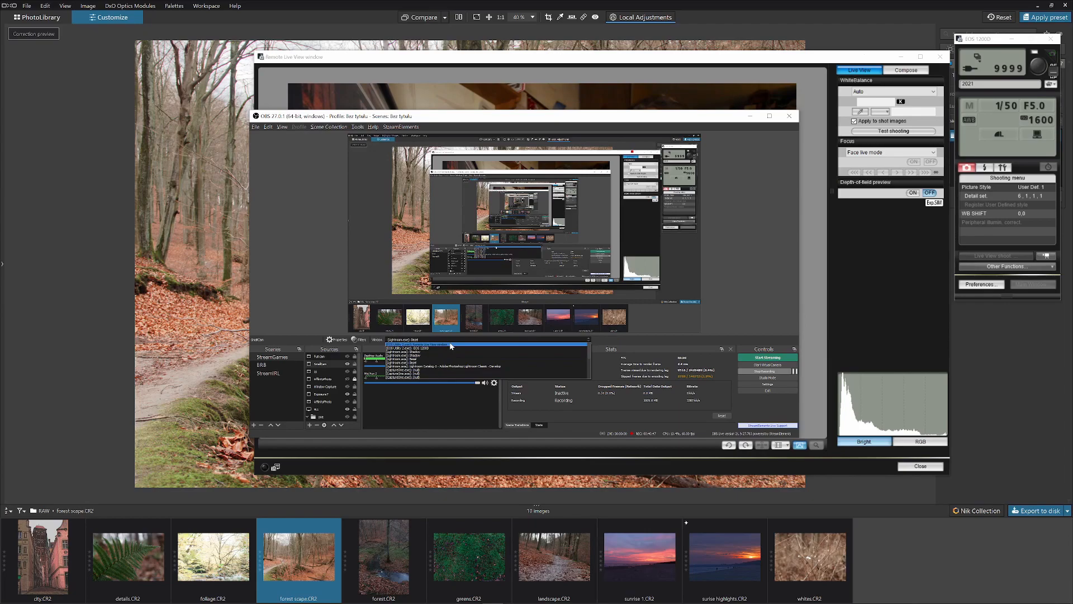
{"action": "left_click", "coordinate": [450, 344]}
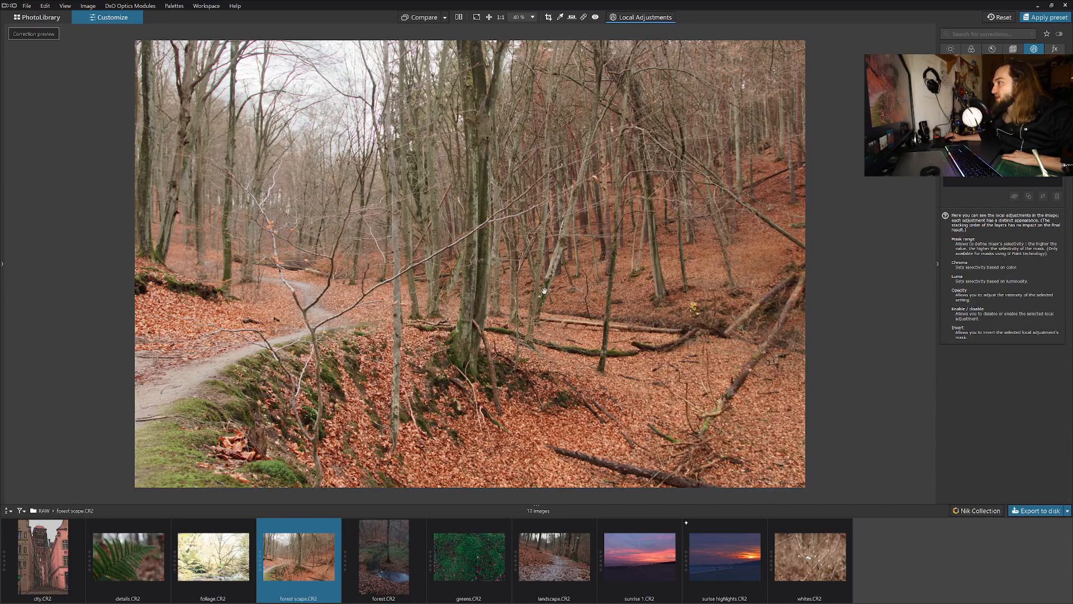
Reactivate Local Adjustments and place a second diagonal Graduated Filter on the leafy slope below the first one.
{"action": "right_click", "coordinate": [662, 324]}
{"action": "key", "text": "Escape"}
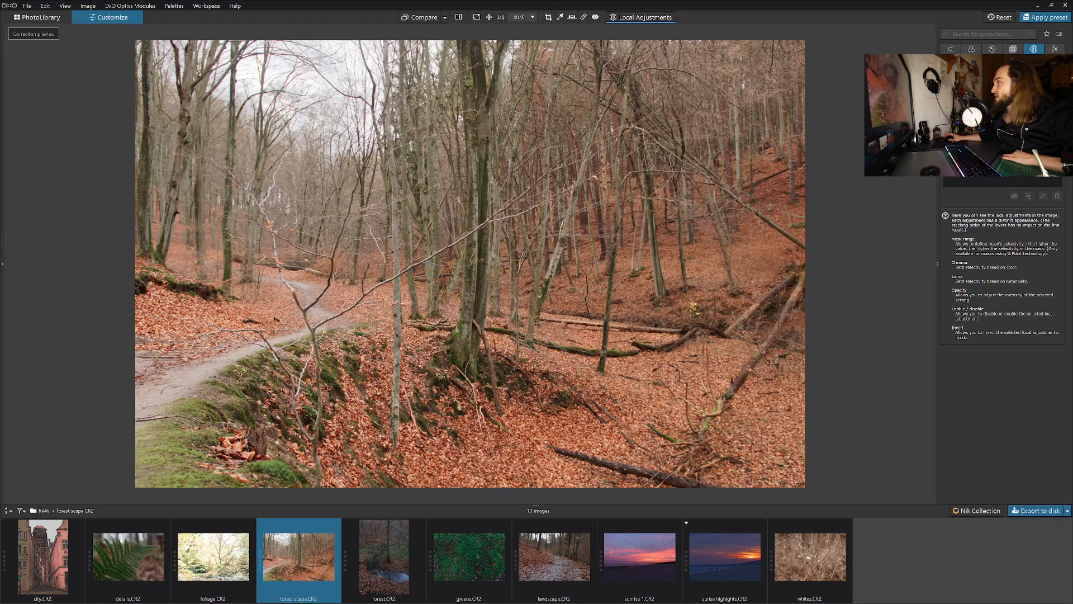
{"action": "left_click", "coordinate": [641, 18]}
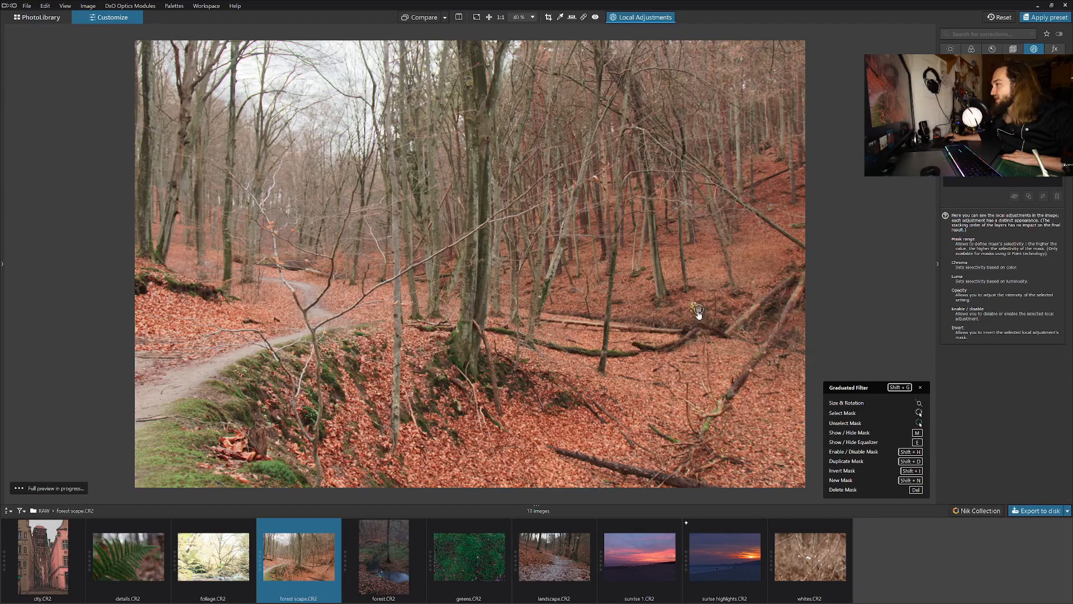
{"action": "right_click", "coordinate": [642, 281]}
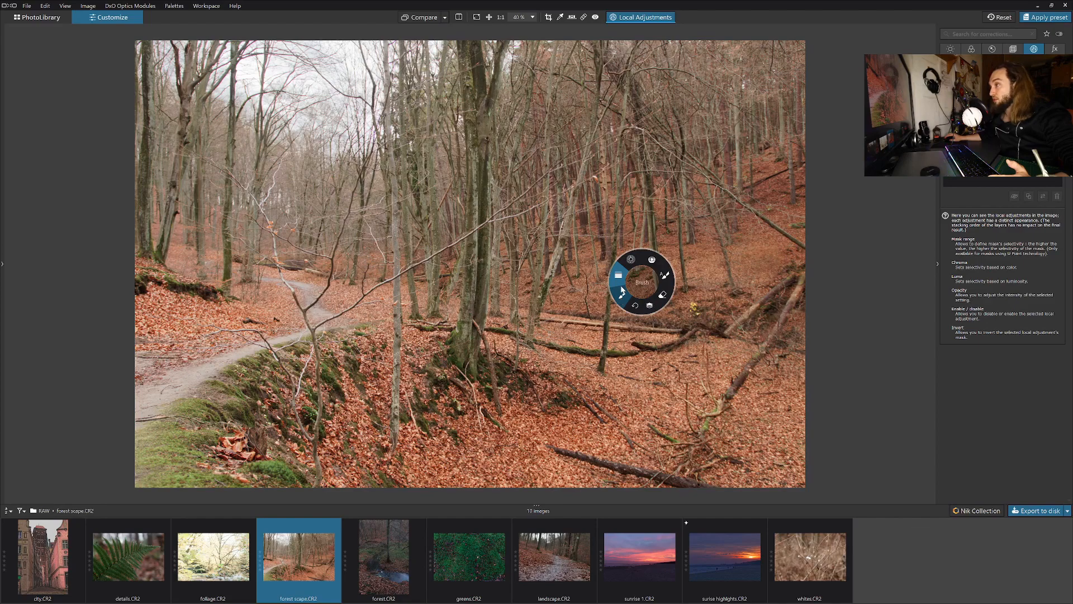
{"action": "left_click", "coordinate": [619, 275]}
{"action": "left_click_drag", "start_coordinate": [699, 368], "coordinate": [562, 176]}
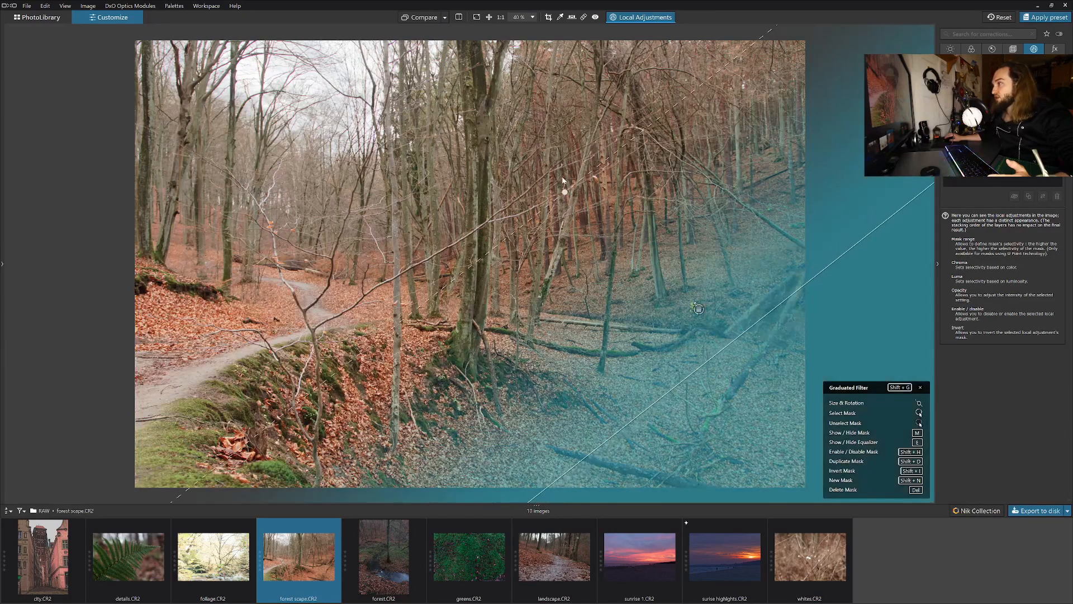
{"action": "mouse_move", "coordinate": [699, 366]}
{"action": "left_mouse_down"}
{"action": "mouse_move", "coordinate": [605, 257]}
{"action": "mouse_move", "coordinate": [699, 362]}
{"action": "left_mouse_up"}
Move the first Graduated Filter up the slope, raise its contrast slightly, lower its exposure and adjust its microcontrast.
{"action": "left_click", "coordinate": [699, 311]}
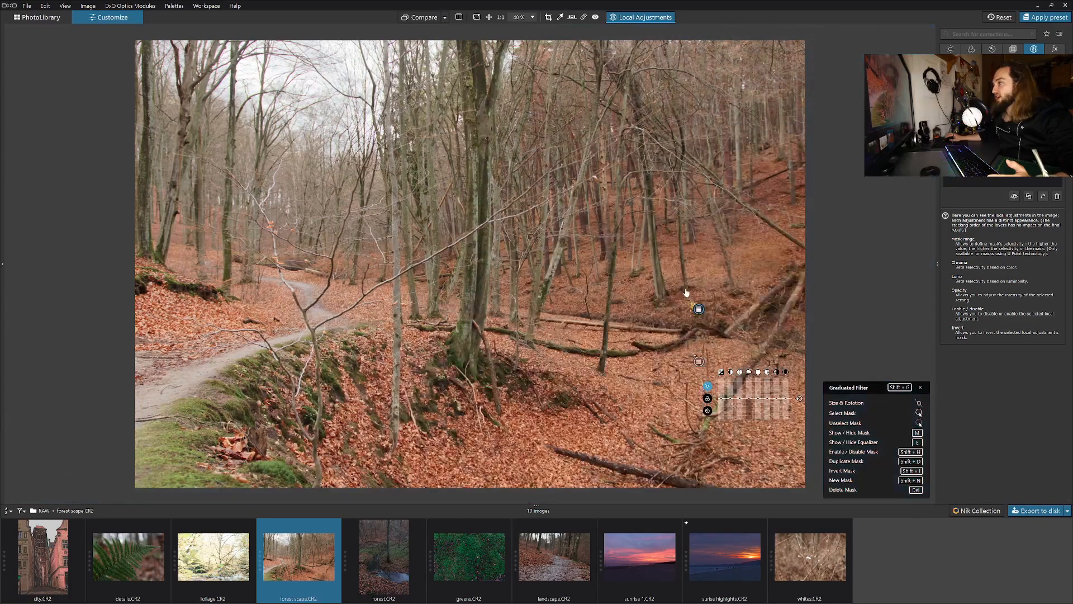
{"action": "mouse_move", "coordinate": [667, 271]}
{"action": "left_mouse_down"}
{"action": "mouse_move", "coordinate": [614, 191]}
{"action": "mouse_move", "coordinate": [658, 263]}
{"action": "left_mouse_up"}
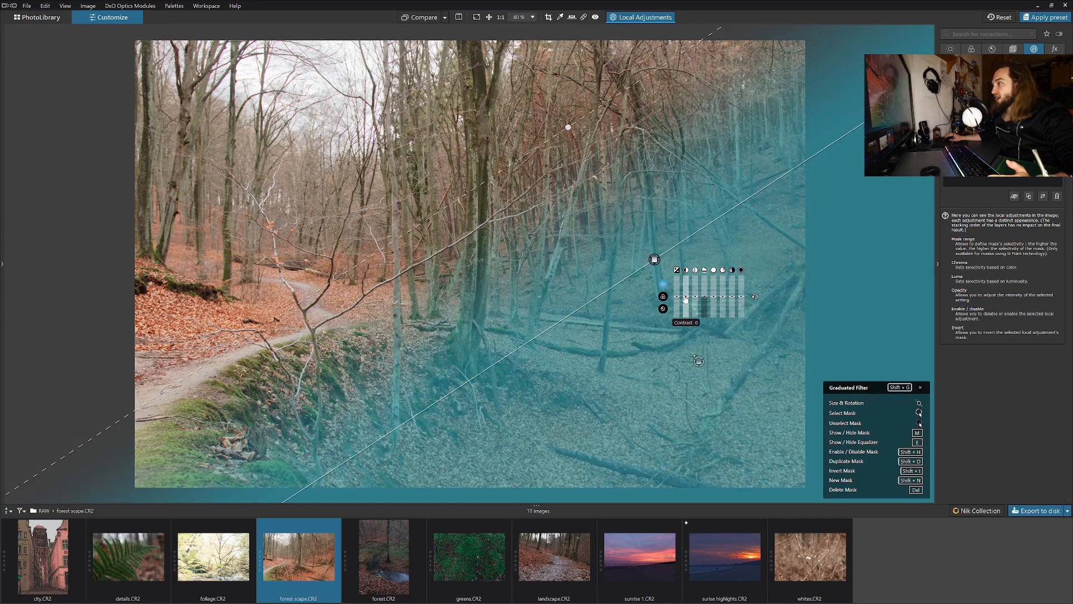
{"action": "mouse_move", "coordinate": [685, 299]}
{"action": "left_mouse_down"}
{"action": "mouse_move", "coordinate": [683, 281]}
{"action": "mouse_move", "coordinate": [689, 296]}
{"action": "left_mouse_up"}
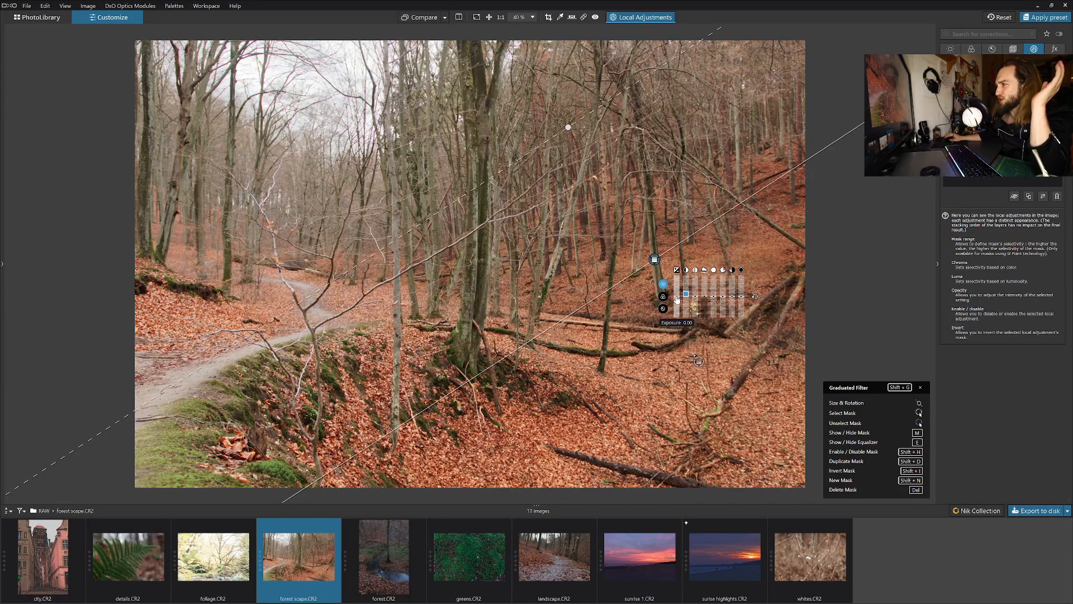
{"action": "mouse_move", "coordinate": [677, 299]}
{"action": "left_mouse_down"}
{"action": "mouse_move", "coordinate": [679, 314]}
{"action": "mouse_move", "coordinate": [681, 301]}
{"action": "left_mouse_up"}
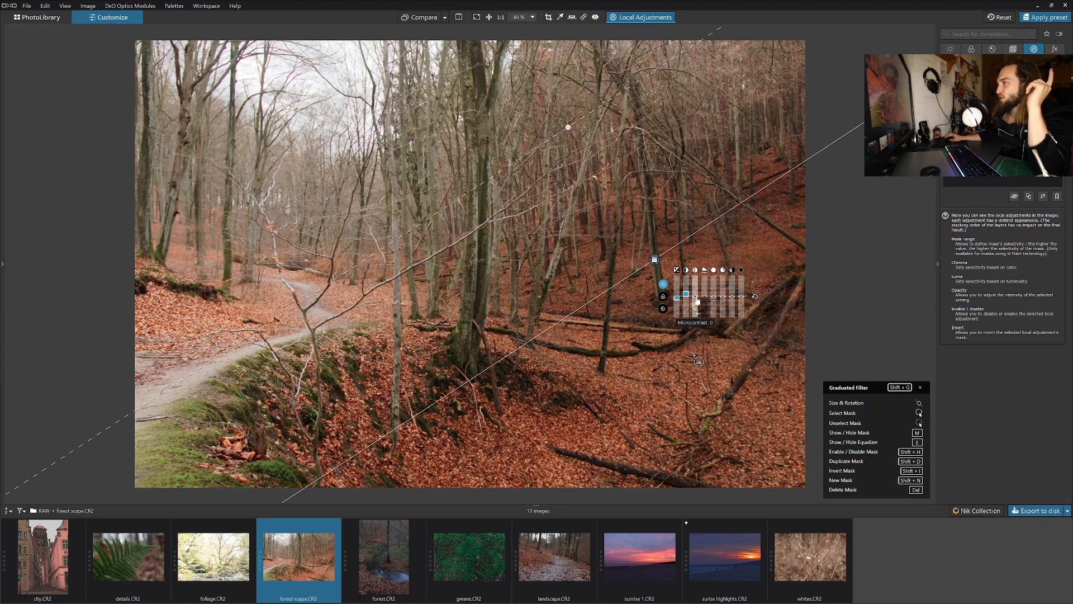
{"action": "left_click_drag", "start_coordinate": [696, 301], "coordinate": [699, 296]}
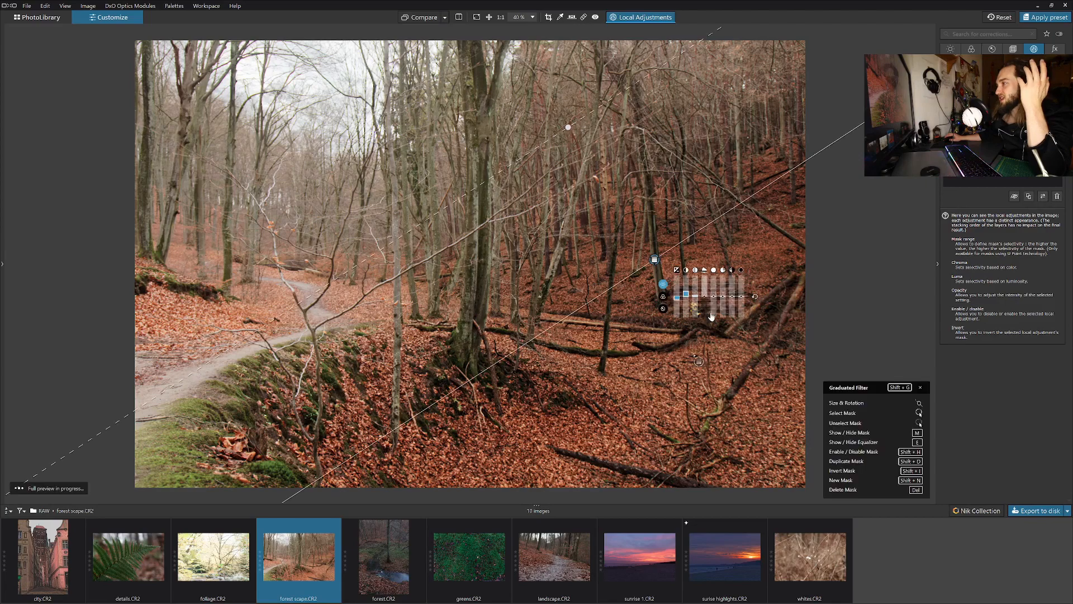
Switch to the mask Eraser, select the Graduated Filters and delete both from the forest photo.
{"action": "mouse_move", "coordinate": [655, 262]}
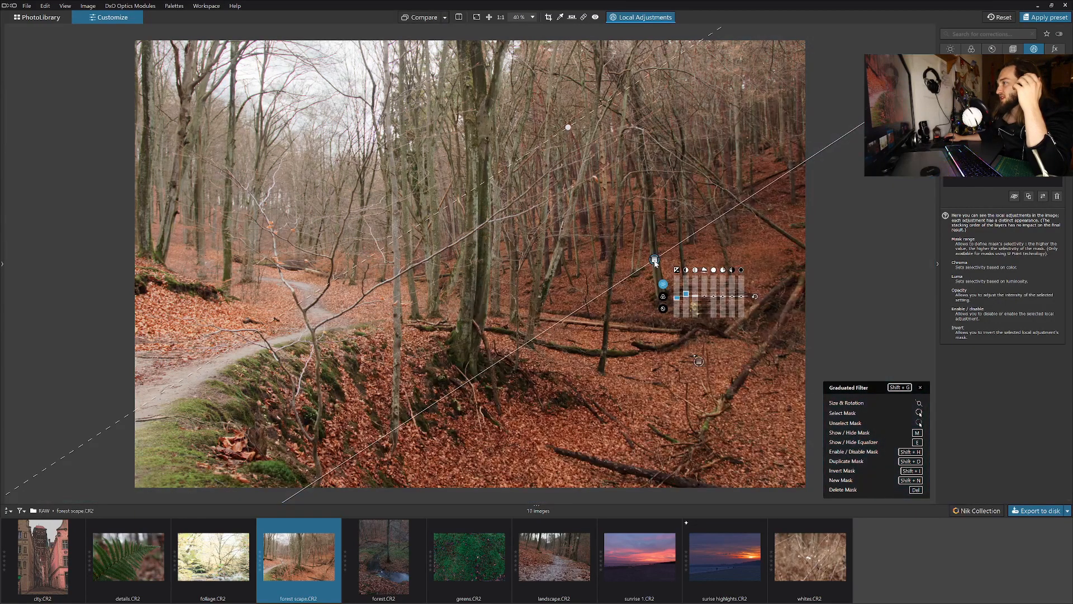
{"action": "right_click", "coordinate": [656, 263]}
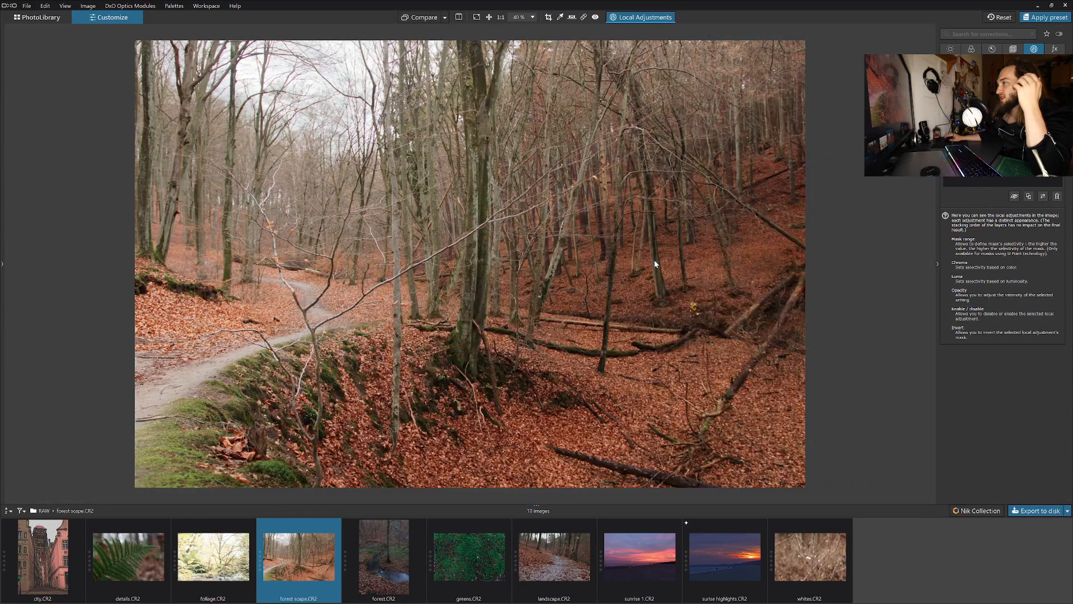
{"action": "left_click", "coordinate": [676, 274]}
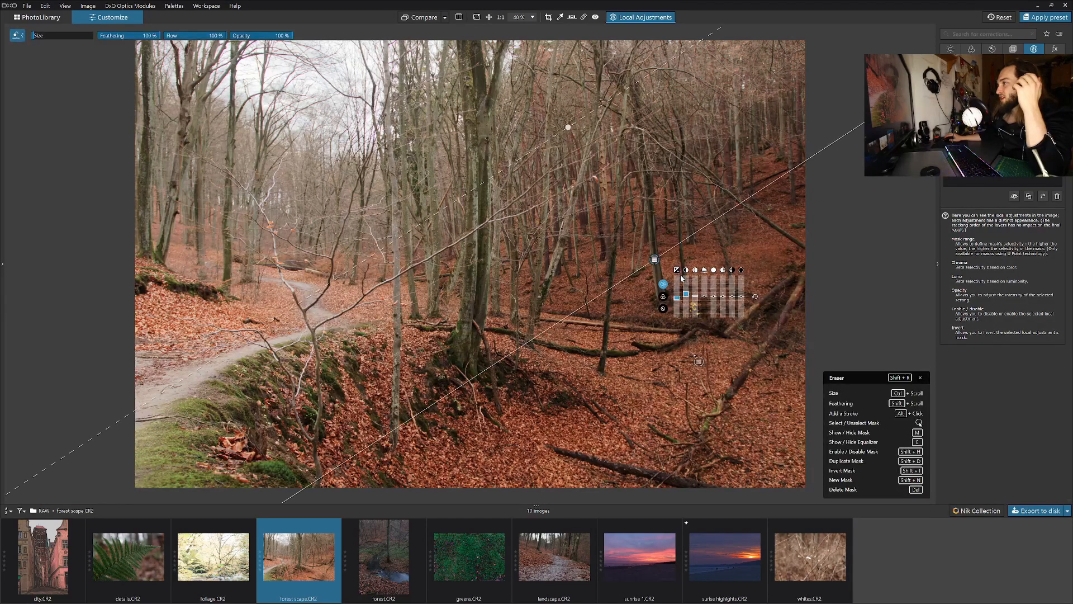
{"action": "left_click", "coordinate": [656, 261]}
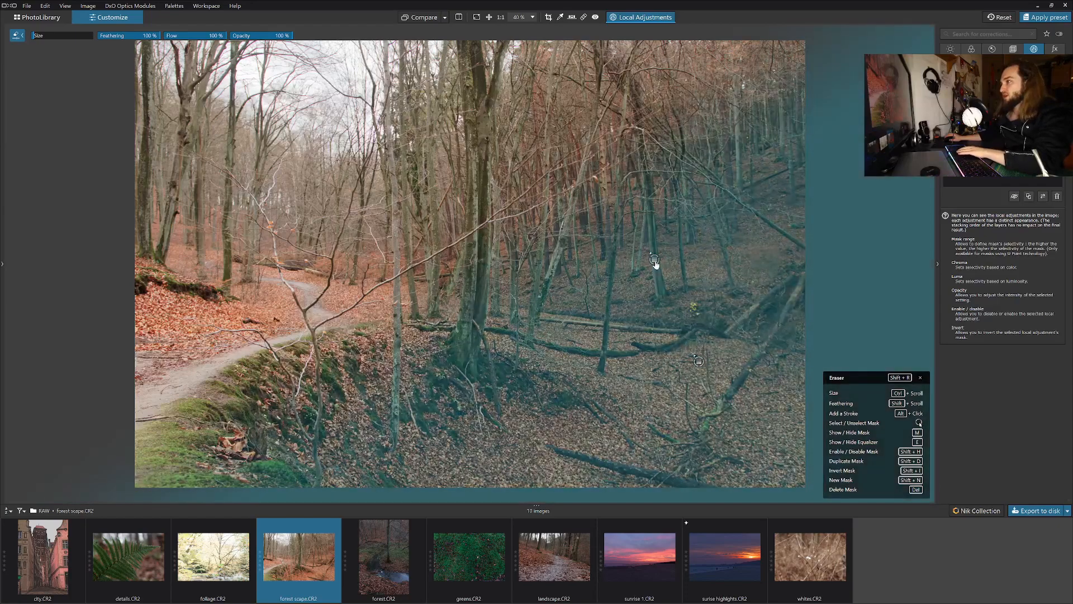
{"action": "left_click", "coordinate": [655, 260]}
{"action": "left_click", "coordinate": [656, 262]}
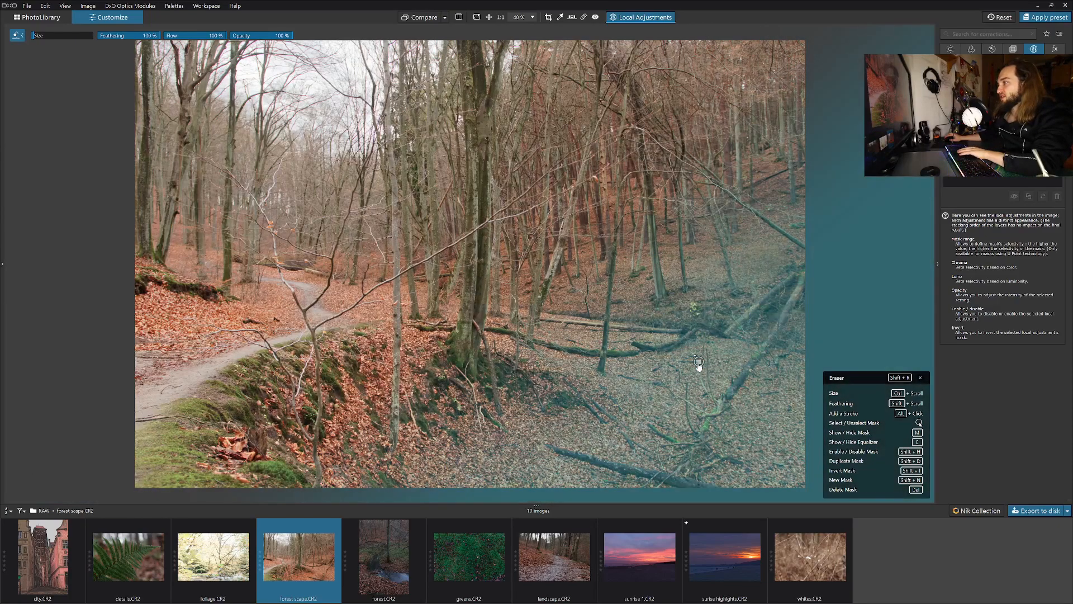
Paint an Auto Mask on the slope around the base of the thin right-hand trunk and lower its exposure slightly.
{"action": "right_click", "coordinate": [646, 287]}
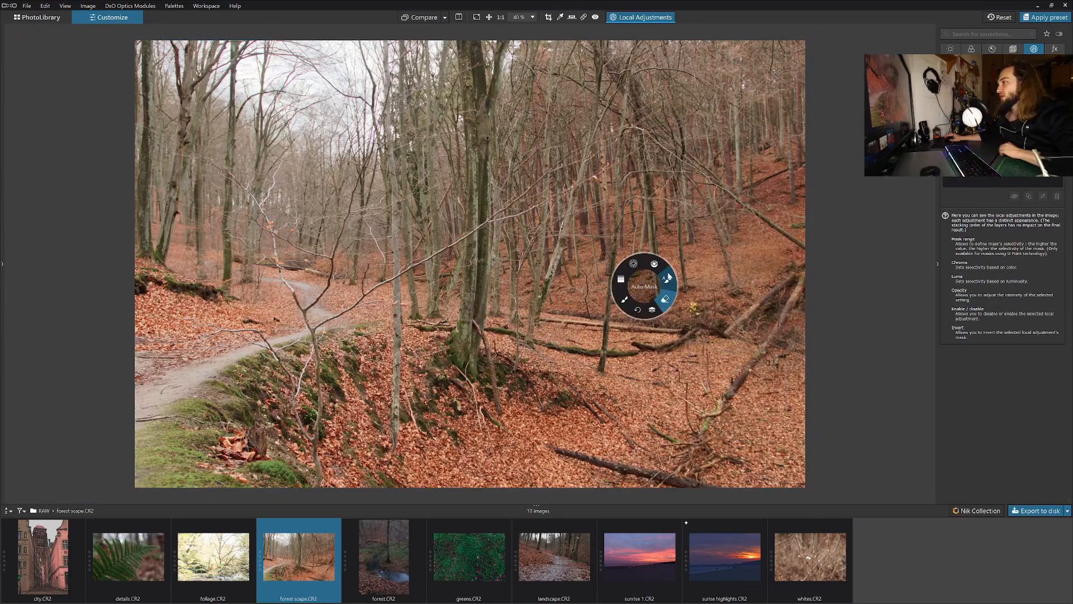
{"action": "left_click", "coordinate": [668, 279]}
{"action": "mouse_move", "coordinate": [647, 292]}
{"action": "left_mouse_down"}
{"action": "mouse_move", "coordinate": [665, 325]}
{"action": "mouse_move", "coordinate": [679, 290]}
{"action": "mouse_move", "coordinate": [684, 309]}
{"action": "mouse_move", "coordinate": [660, 313]}
{"action": "left_mouse_up"}
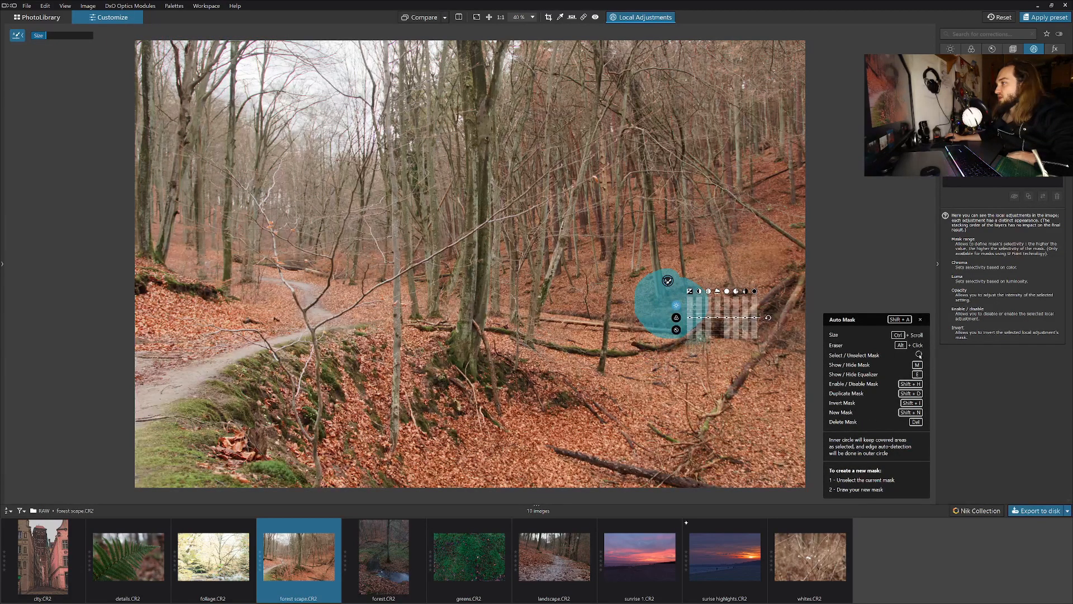
{"action": "mouse_move", "coordinate": [691, 317]}
{"action": "left_mouse_down"}
{"action": "mouse_move", "coordinate": [693, 301]}
{"action": "mouse_move", "coordinate": [692, 325]}
{"action": "left_mouse_up"}
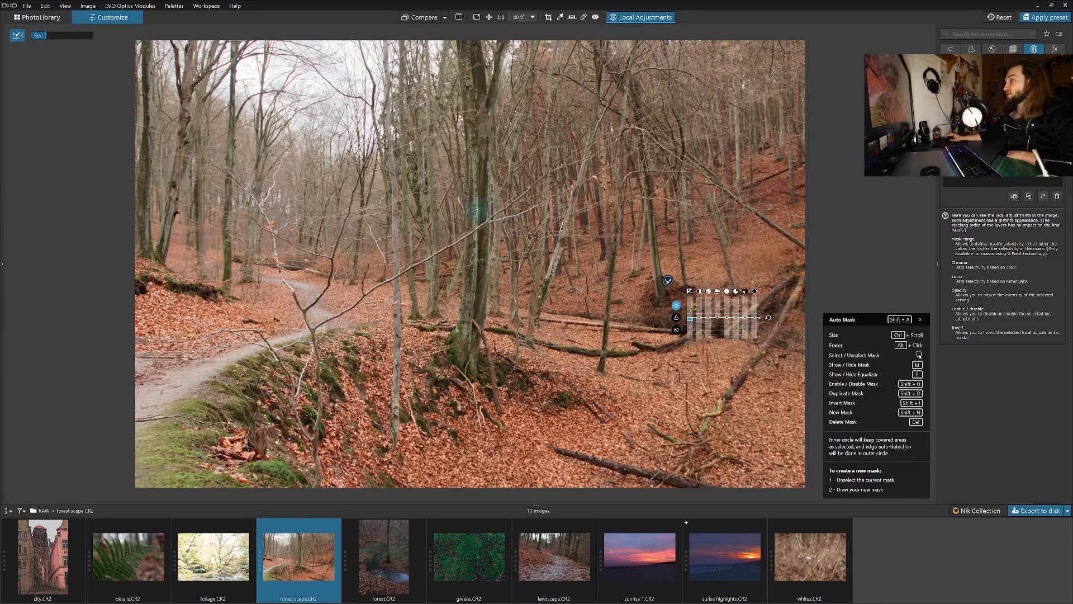
Extend the Auto Mask with strokes over the trees at mid-height and upper right, and raise its contrast strongly.
{"action": "left_click_drag", "start_coordinate": [504, 233], "coordinate": [535, 219]}
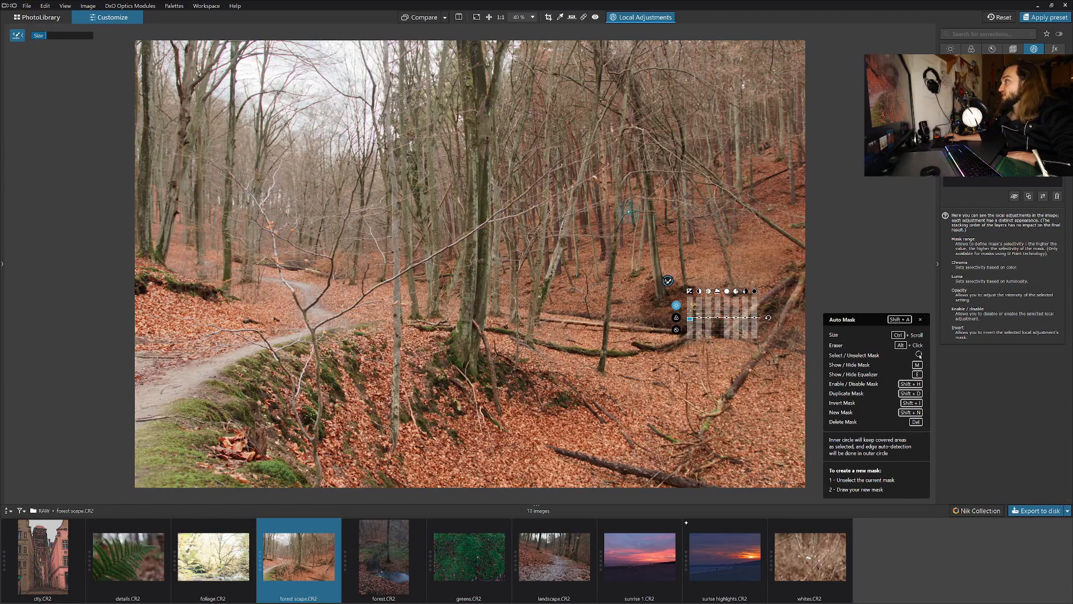
{"action": "left_click_drag", "start_coordinate": [613, 149], "coordinate": [661, 184]}
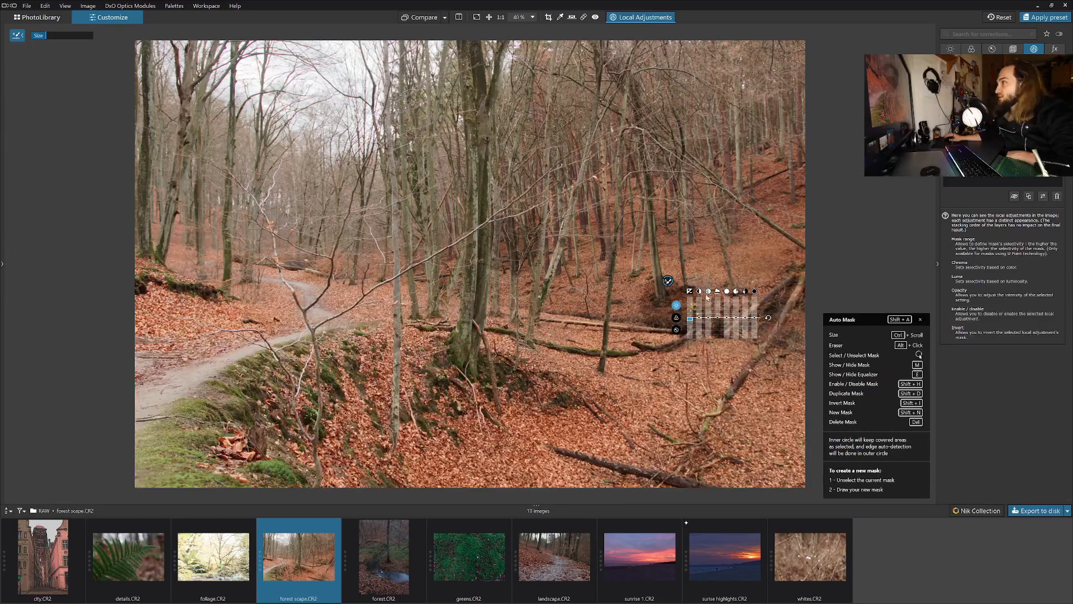
{"action": "left_click_drag", "start_coordinate": [701, 325], "coordinate": [705, 296]}
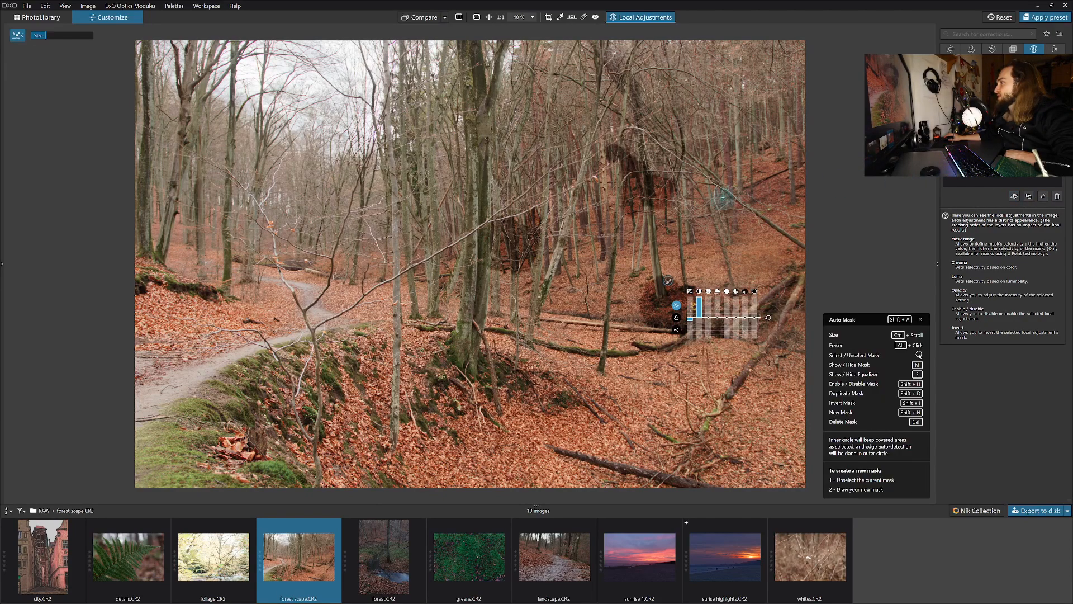
Create a new Auto Mask over the upper part of the thick central trunk and lower its midtones strongly.
{"action": "right_click", "coordinate": [712, 215]}
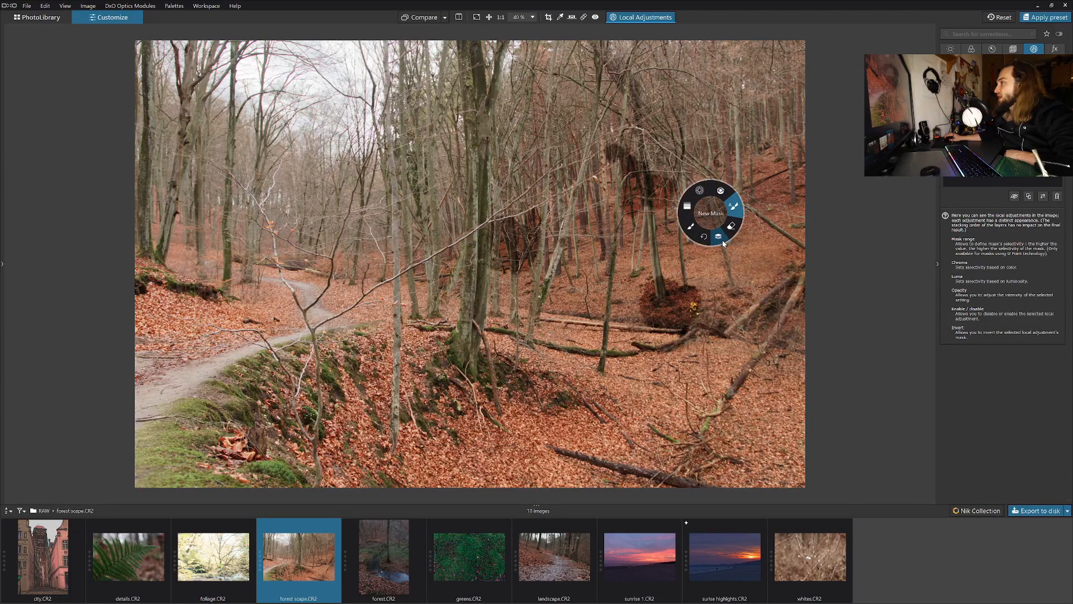
{"action": "left_click", "coordinate": [719, 235]}
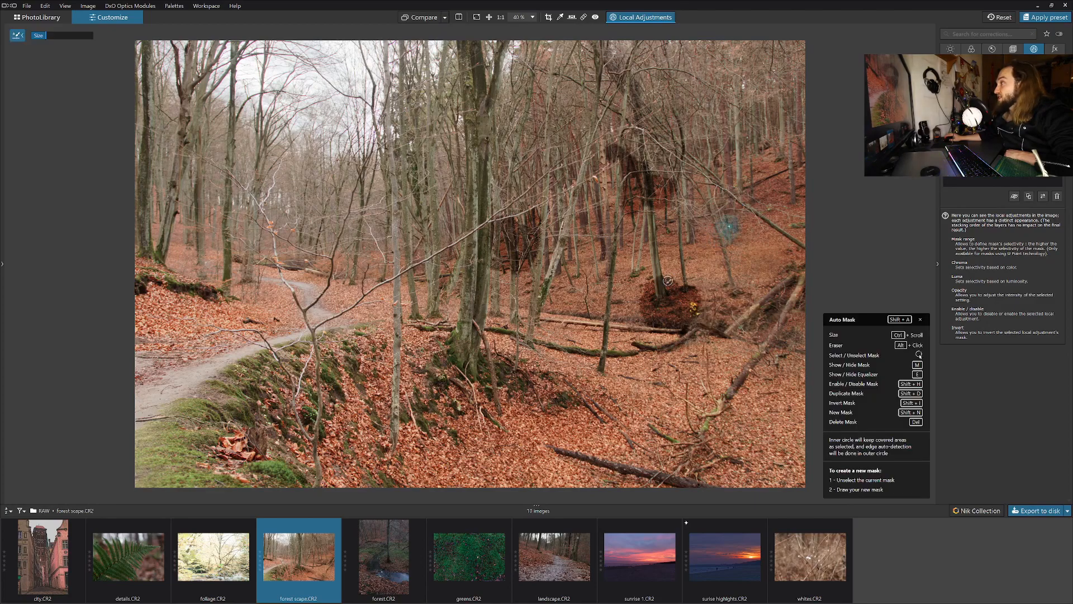
{"action": "mouse_move", "coordinate": [498, 105]}
{"action": "left_mouse_down"}
{"action": "mouse_move", "coordinate": [515, 100]}
{"action": "mouse_move", "coordinate": [504, 105]}
{"action": "left_mouse_up"}
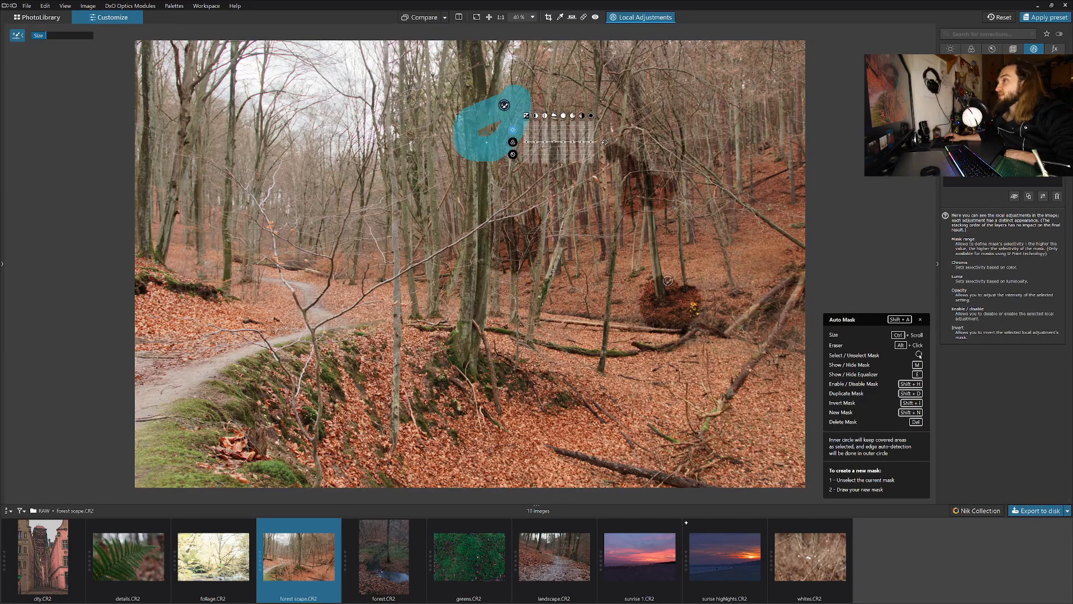
{"action": "left_click_drag", "start_coordinate": [580, 142], "coordinate": [577, 167]}
Switch to the mask Eraser and erase the new Auto Mask where it covers the thick central trunk.
{"action": "right_click", "coordinate": [382, 315]}
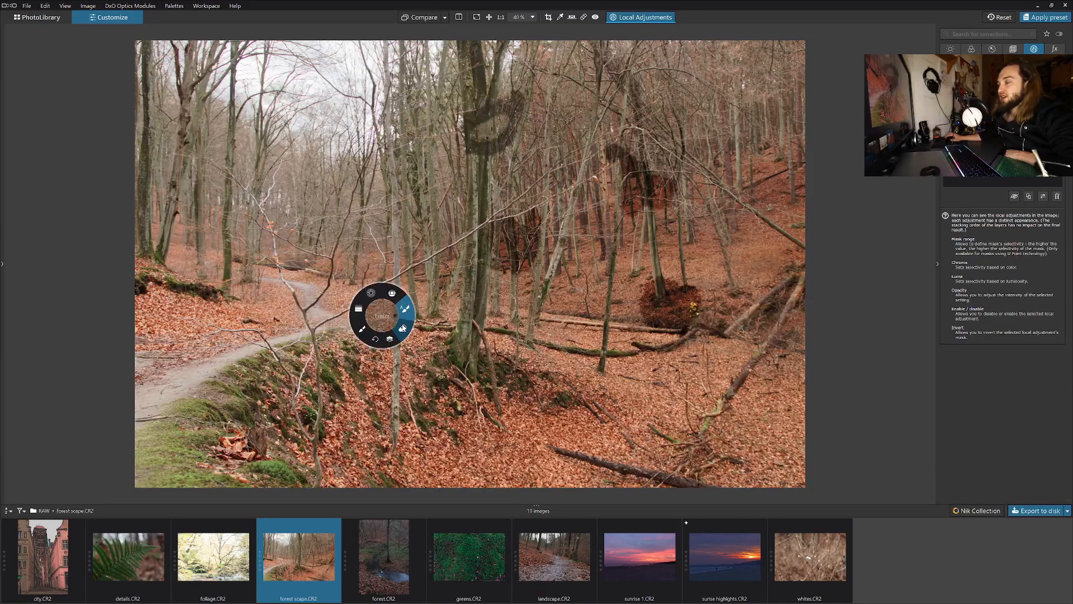
{"action": "left_click", "coordinate": [403, 328]}
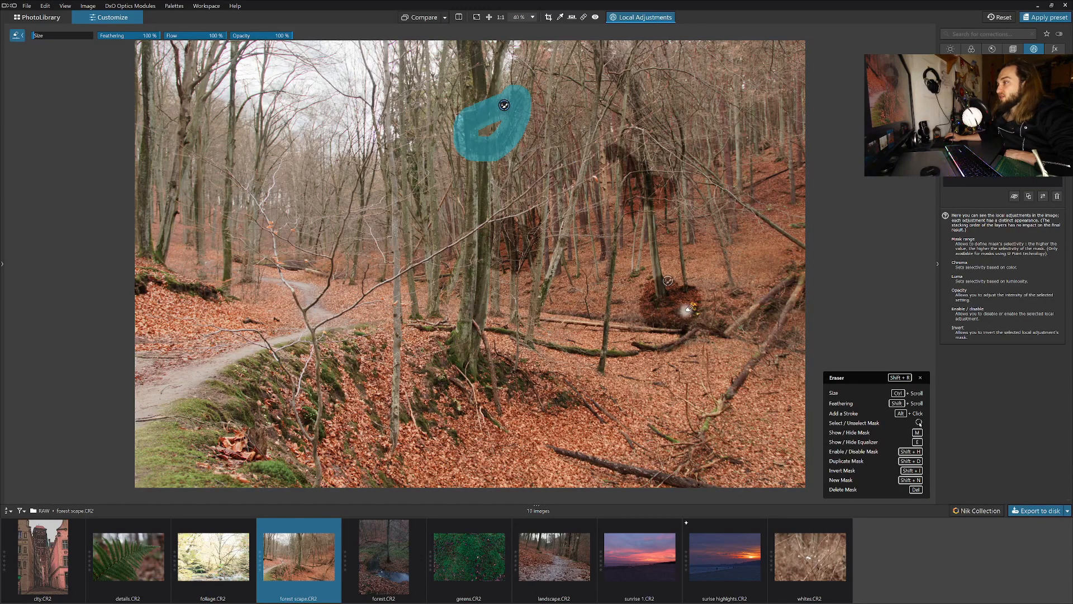
{"action": "mouse_move", "coordinate": [482, 157]}
{"action": "left_mouse_down"}
{"action": "mouse_move", "coordinate": [472, 132]}
{"action": "mouse_move", "coordinate": [467, 152]}
{"action": "mouse_move", "coordinate": [481, 160]}
{"action": "mouse_move", "coordinate": [462, 129]}
{"action": "mouse_move", "coordinate": [467, 112]}
{"action": "mouse_move", "coordinate": [457, 142]}
{"action": "mouse_move", "coordinate": [473, 109]}
{"action": "left_mouse_up"}
{"action": "mouse_move", "coordinate": [484, 154]}
{"action": "left_mouse_down"}
{"action": "mouse_move", "coordinate": [514, 151]}
{"action": "mouse_move", "coordinate": [498, 150]}
{"action": "mouse_move", "coordinate": [481, 106]}
{"action": "mouse_move", "coordinate": [467, 118]}
{"action": "mouse_move", "coordinate": [484, 124]}
{"action": "mouse_move", "coordinate": [485, 105]}
{"action": "mouse_move", "coordinate": [534, 139]}
{"action": "mouse_move", "coordinate": [488, 115]}
{"action": "mouse_move", "coordinate": [494, 106]}
{"action": "mouse_move", "coordinate": [554, 139]}
{"action": "mouse_move", "coordinate": [527, 132]}
{"action": "left_mouse_up"}
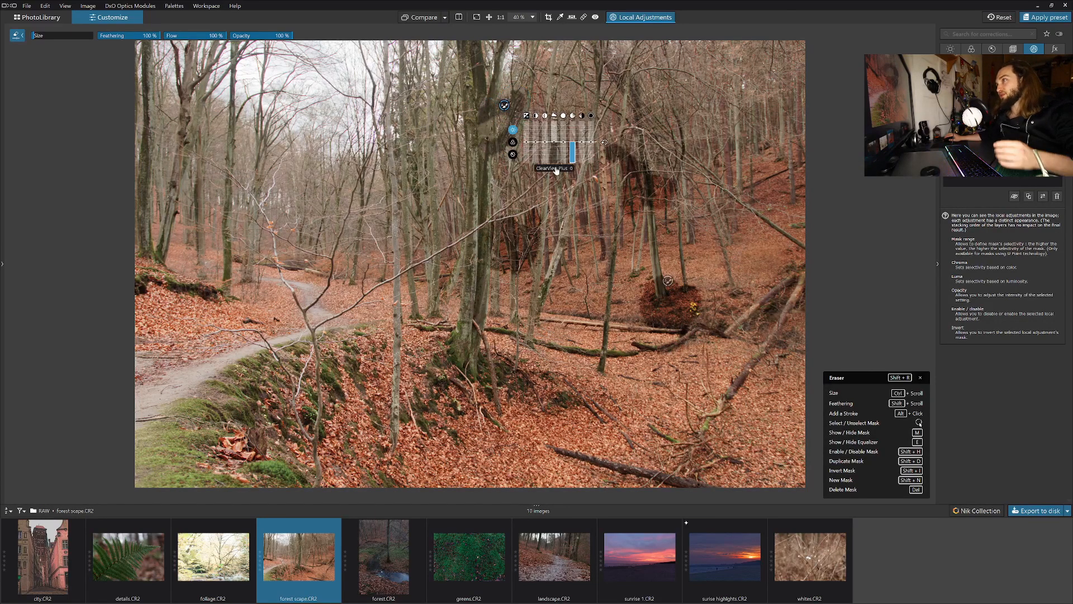
Reset the local adjustments to remove all Auto Masks from the forest photo.
{"action": "right_click", "coordinate": [475, 213]}
{"action": "right_click", "coordinate": [474, 215]}
{"action": "left_click", "coordinate": [475, 234]}
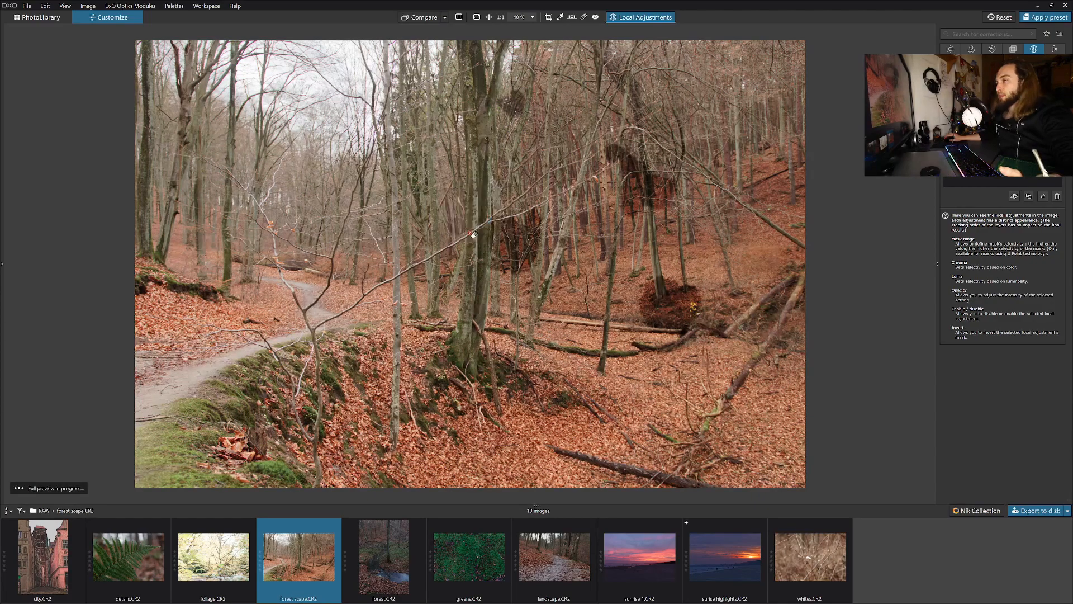
{"action": "right_click", "coordinate": [423, 230]}
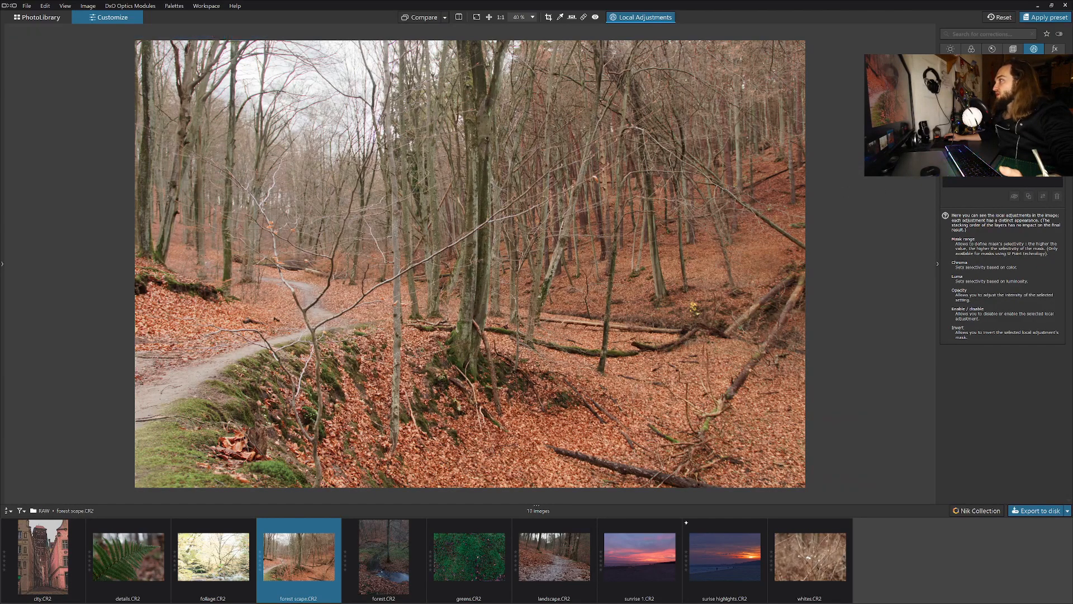
Place a Control Line across the right-hand slope, aimed away from the central trunk, and raise its exposure to 2.24.
{"action": "right_click", "coordinate": [602, 160]}
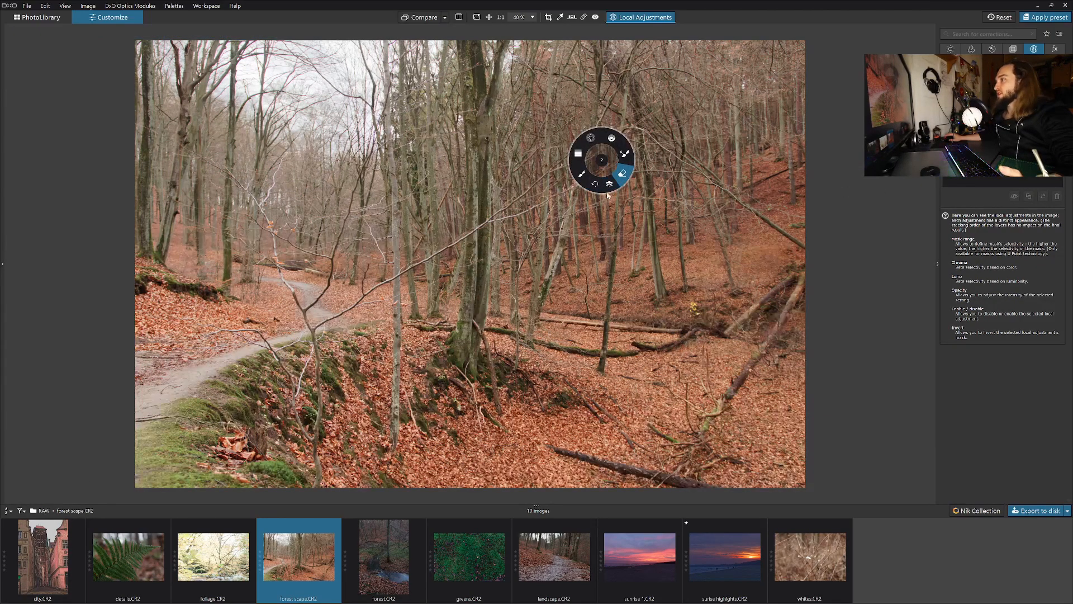
{"action": "left_click", "coordinate": [613, 139]}
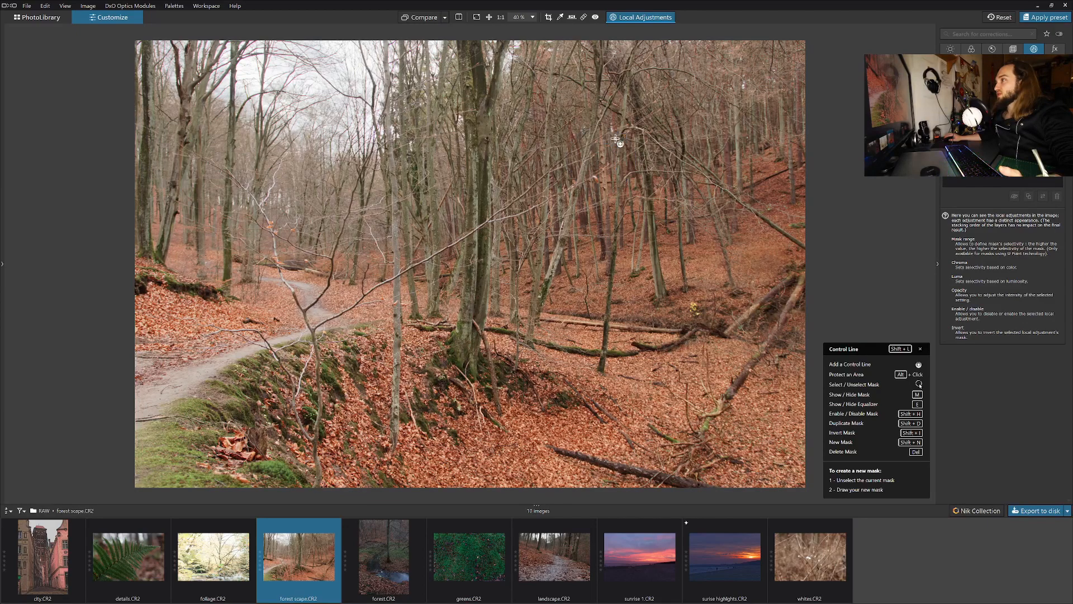
{"action": "left_click_drag", "start_coordinate": [657, 235], "coordinate": [551, 221]}
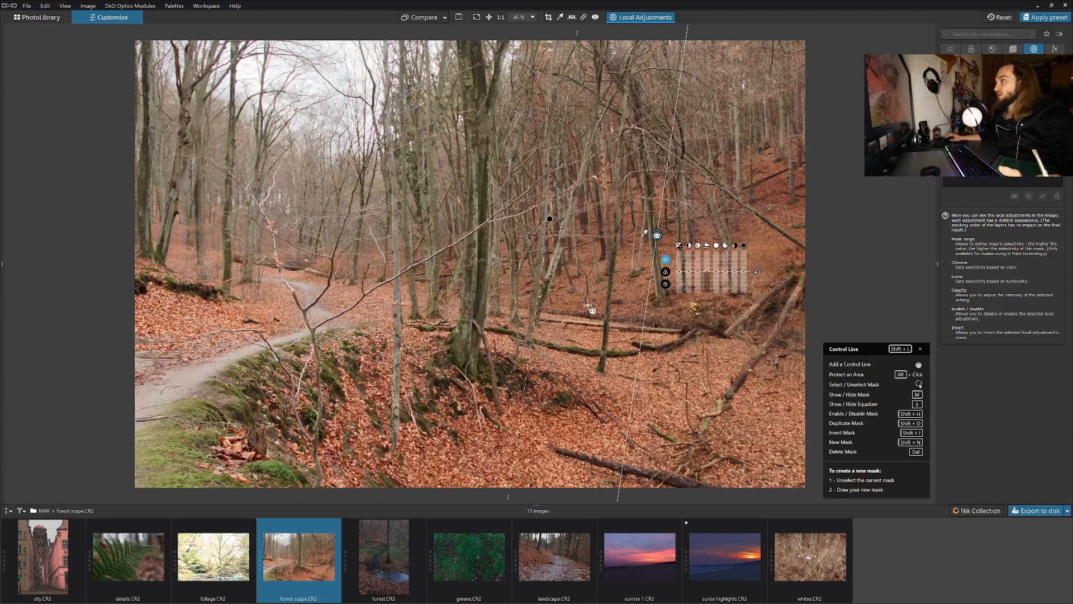
{"action": "mouse_move", "coordinate": [679, 272]}
{"action": "left_mouse_down"}
{"action": "mouse_move", "coordinate": [680, 298]}
{"action": "mouse_move", "coordinate": [687, 264]}
{"action": "left_mouse_up"}
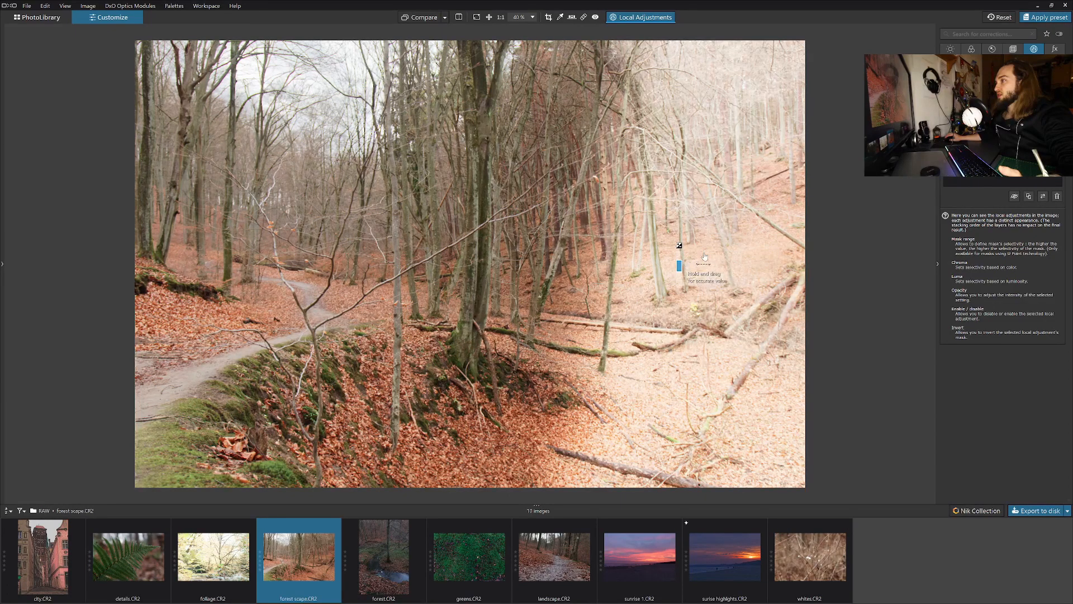
Add a Control Point on the leafy bank beside the path and raise the mask's exposure further.
{"action": "right_click", "coordinate": [342, 191]}
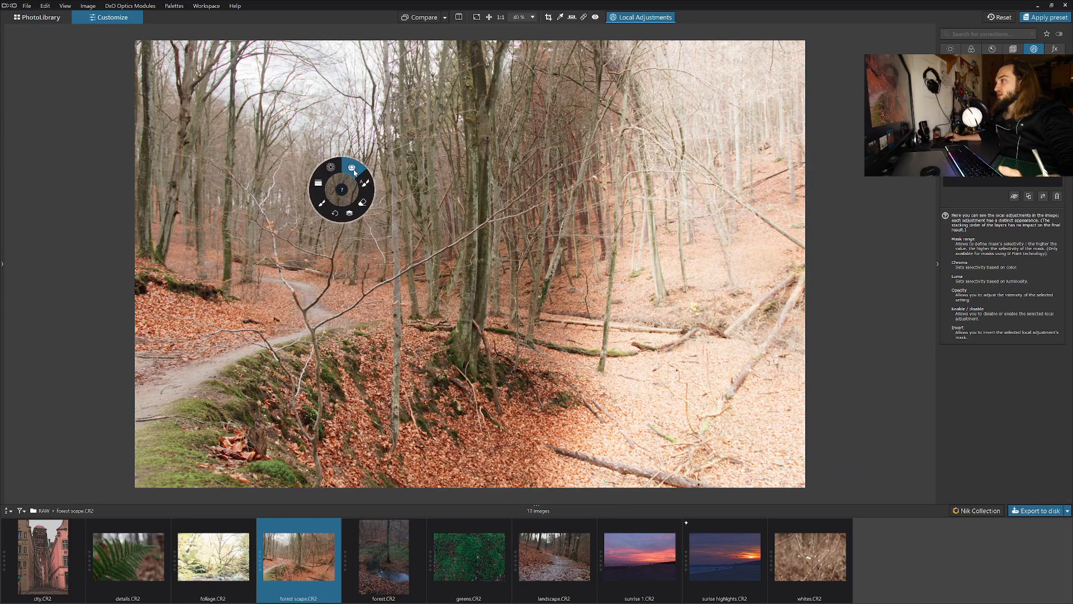
{"action": "left_click", "coordinate": [337, 165]}
{"action": "left_click", "coordinate": [360, 367]}
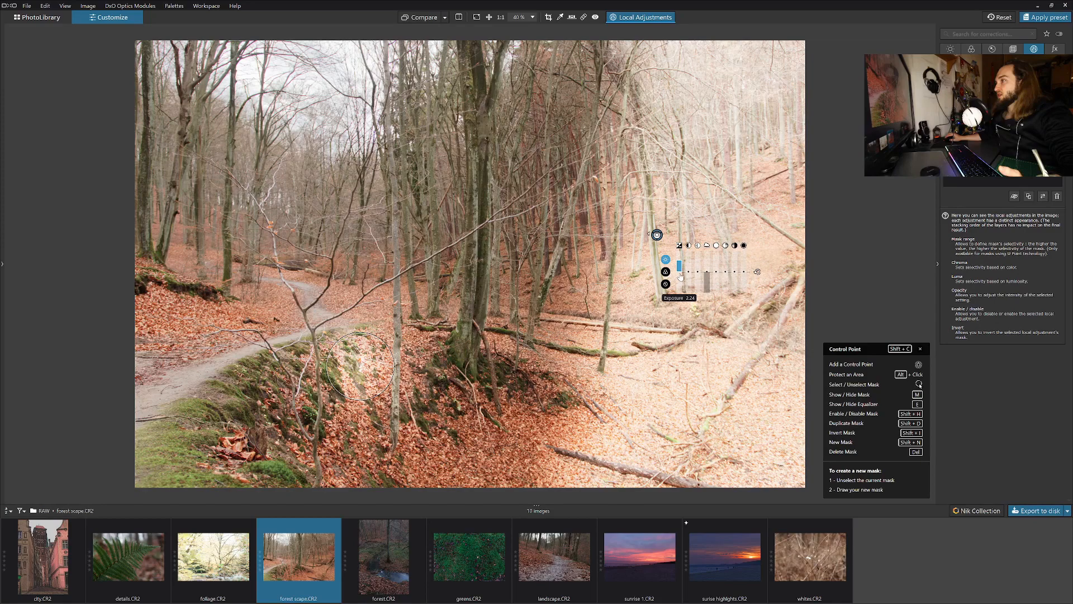
{"action": "mouse_move", "coordinate": [681, 274]}
{"action": "left_mouse_down"}
{"action": "mouse_move", "coordinate": [683, 290]}
{"action": "mouse_move", "coordinate": [681, 255]}
{"action": "left_mouse_up"}
Add Control Points on both sides of the central trunk and shift the one nearest the path toward the trunk.
{"action": "left_click", "coordinate": [553, 176]}
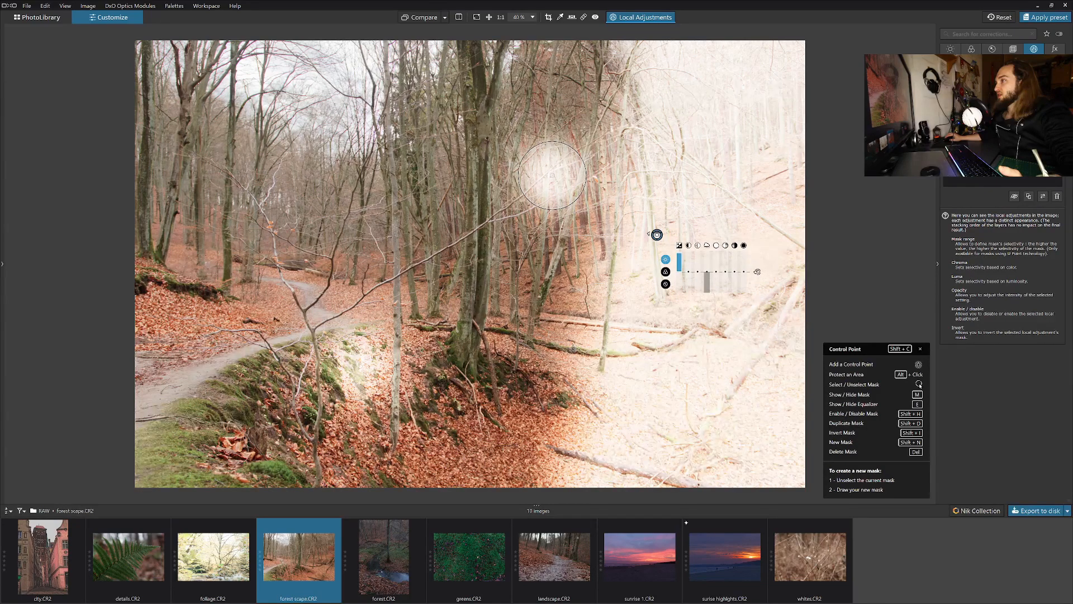
{"action": "left_click", "coordinate": [534, 302]}
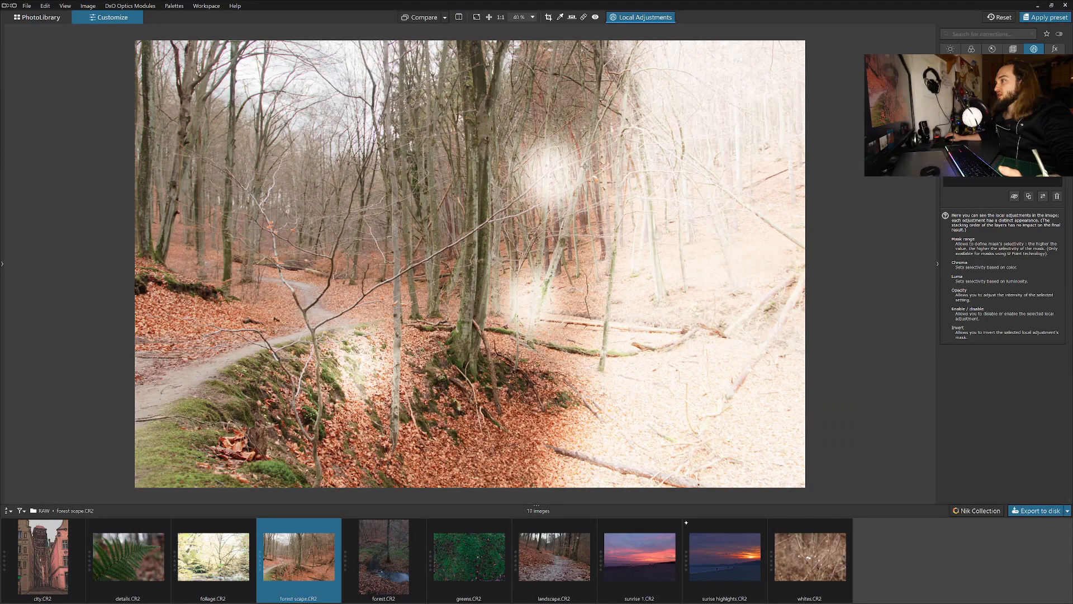
{"action": "left_click", "coordinate": [351, 232]}
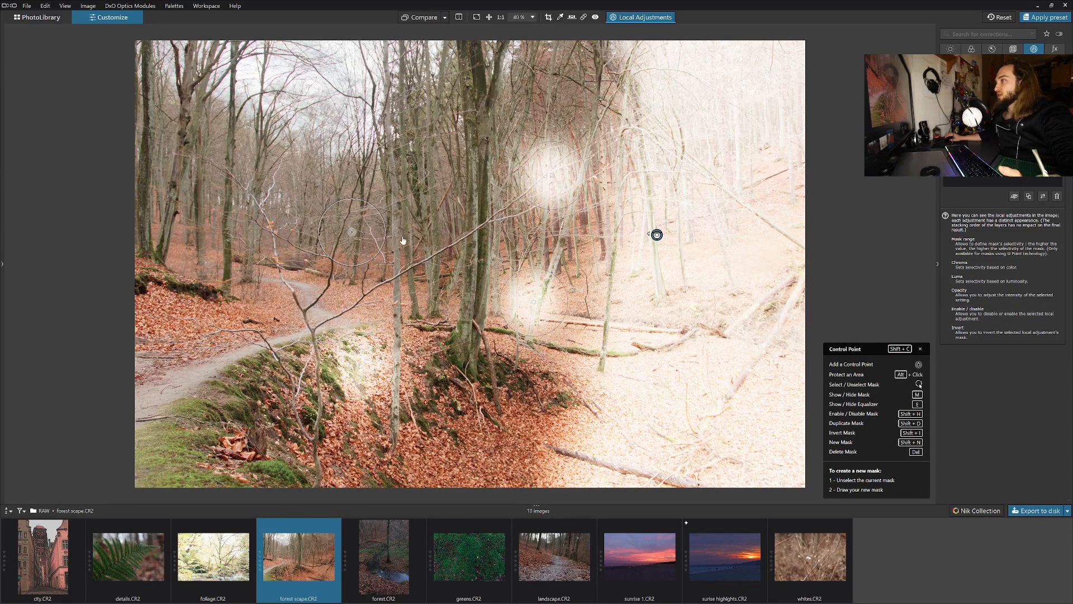
{"action": "left_click_drag", "start_coordinate": [352, 231], "coordinate": [402, 241]}
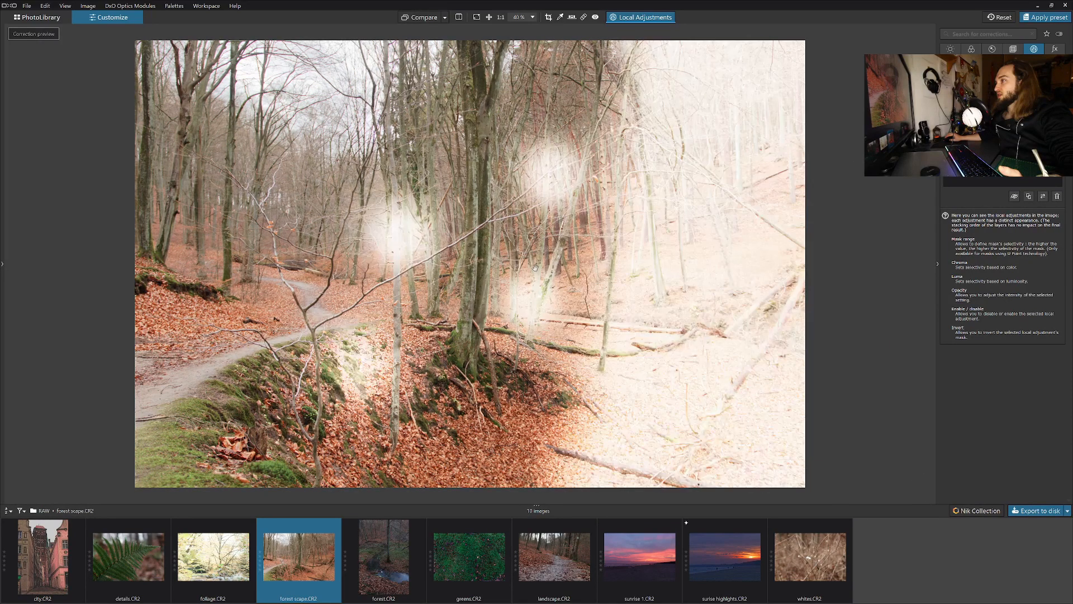
Set the forest photo's Selective Tone shadows to -100.
{"action": "left_click", "coordinate": [971, 49]}
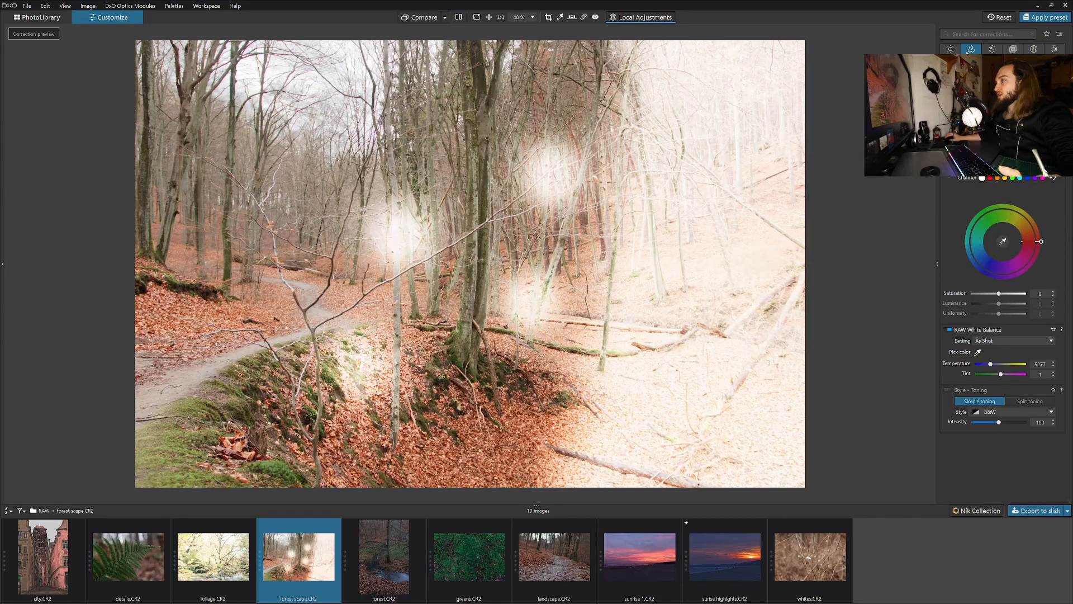
{"action": "left_click", "coordinate": [954, 50]}
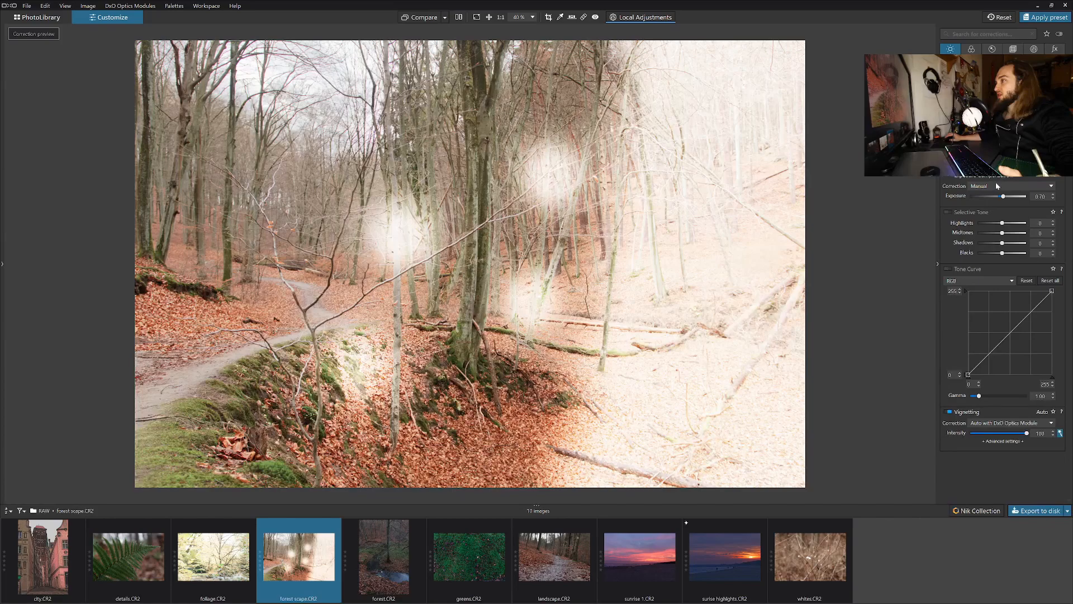
{"action": "left_click_drag", "start_coordinate": [1004, 244], "coordinate": [942, 249]}
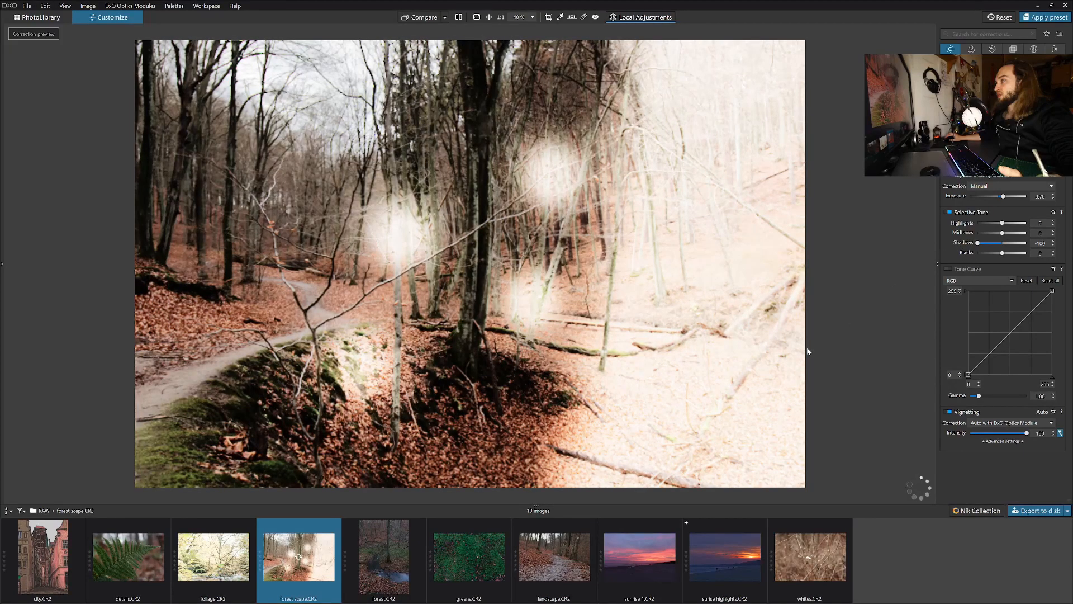